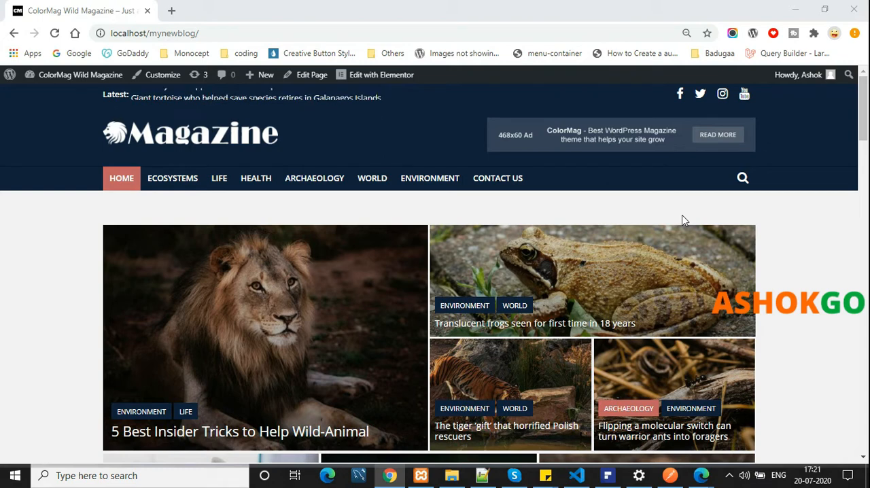
Review the blog homepage from the header down through the featured posts, Animals Life, Trending News and World News sections
scroll(683, 219, down, 4)
scroll(569, 218, down, 5)
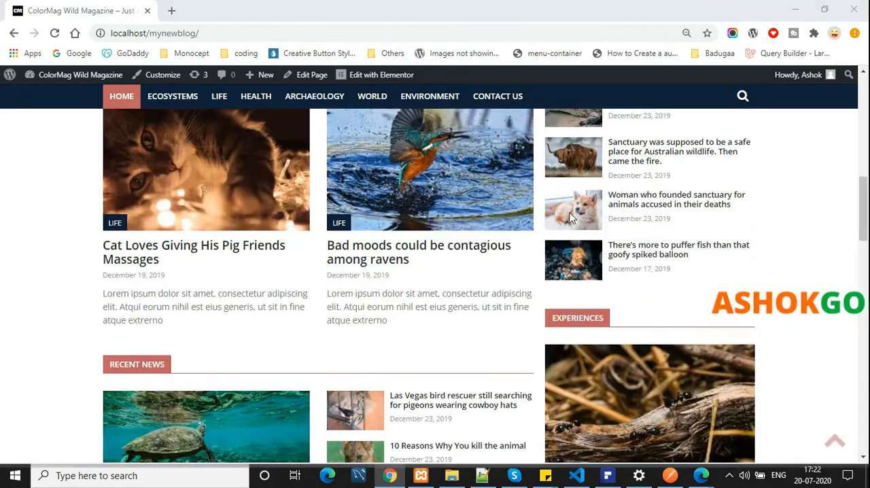
scroll(570, 217, up, 10)
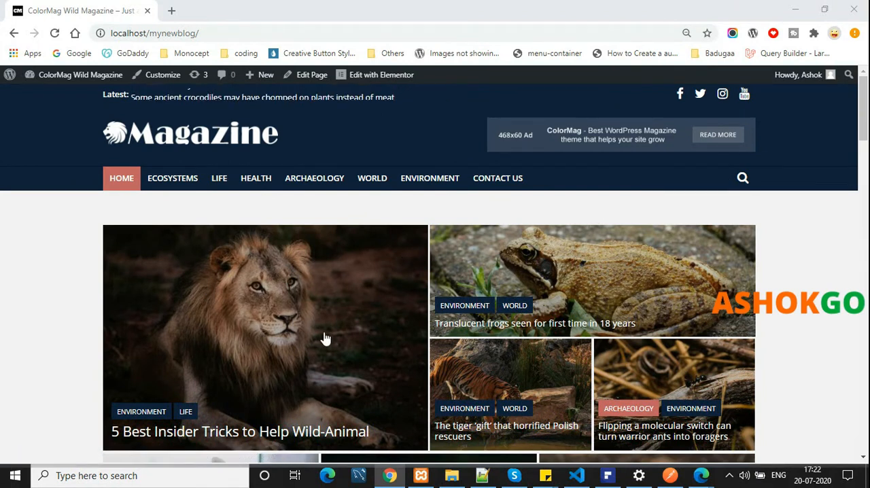
scroll(326, 311, down, 5)
scroll(327, 312, up, 4)
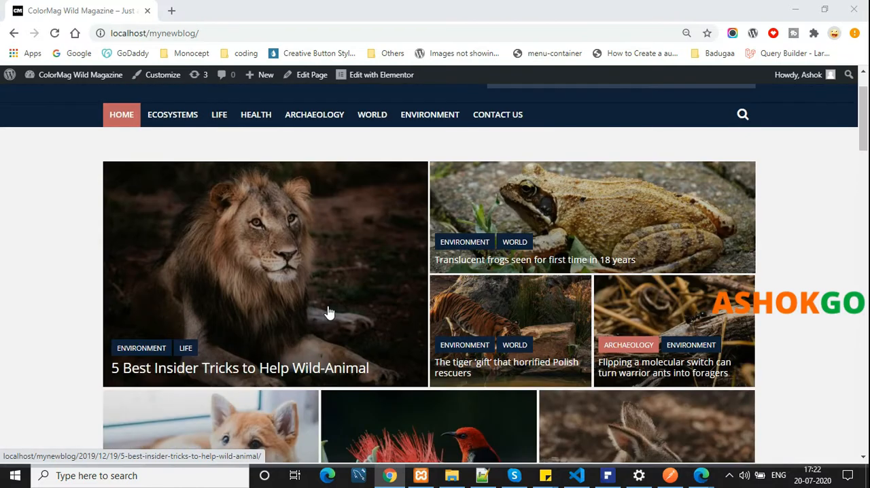
scroll(374, 317, down, 15)
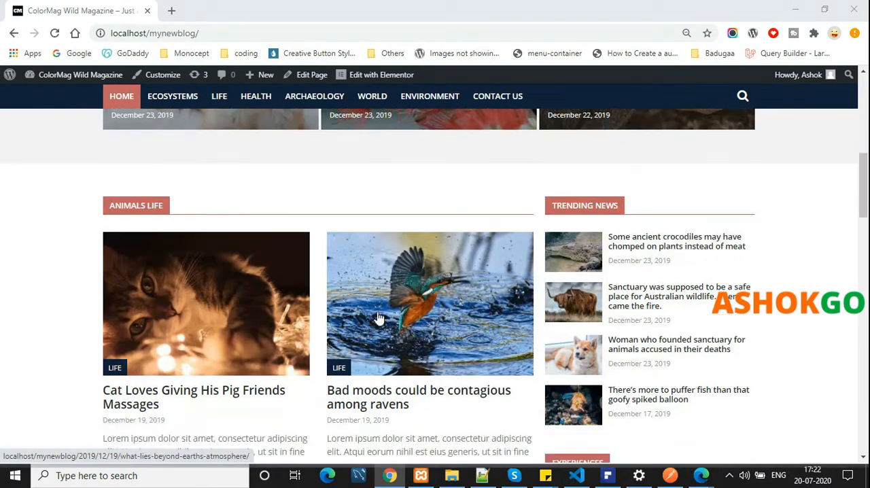
scroll(379, 318, down, 6)
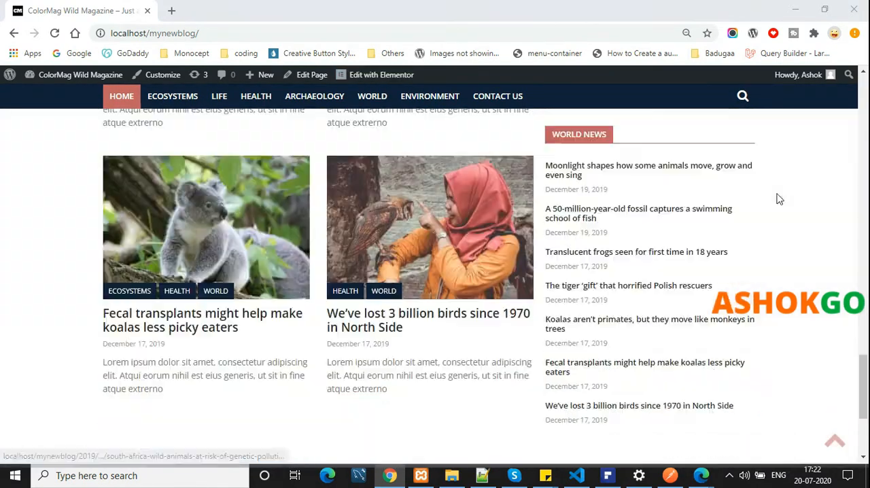
scroll(803, 244, up, 1)
scroll(804, 245, up, 15)
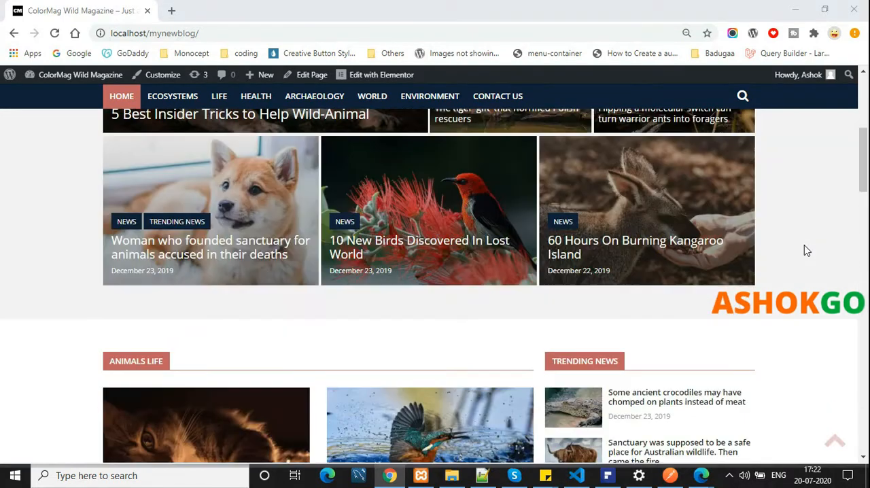
scroll(379, 260, up, 5)
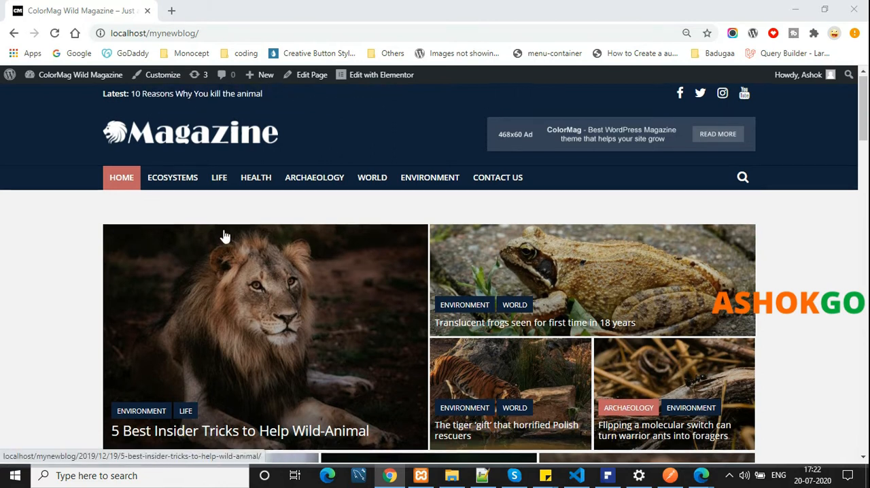
scroll(225, 235, down, 3)
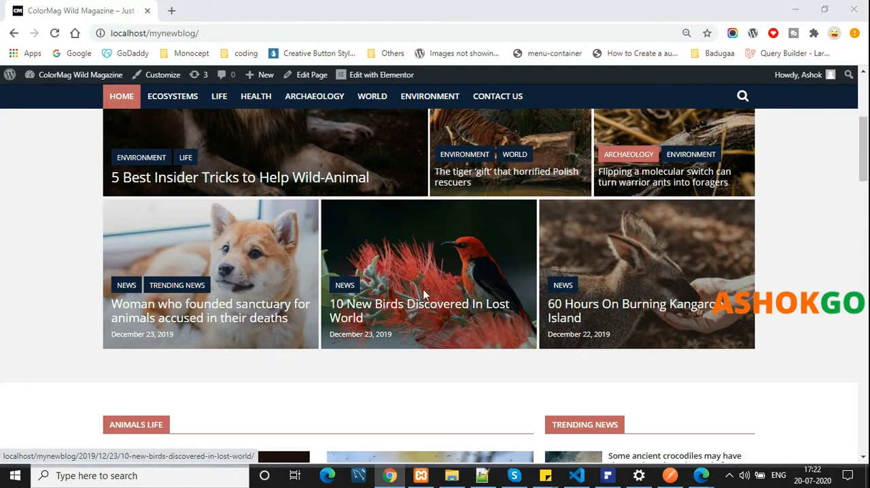
scroll(422, 289, up, 3)
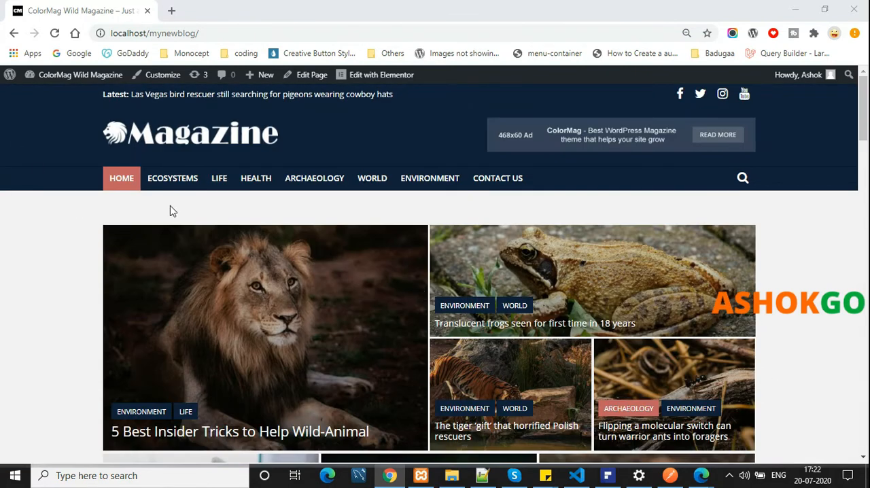
scroll(204, 146, down, 10)
scroll(232, 201, up, 5)
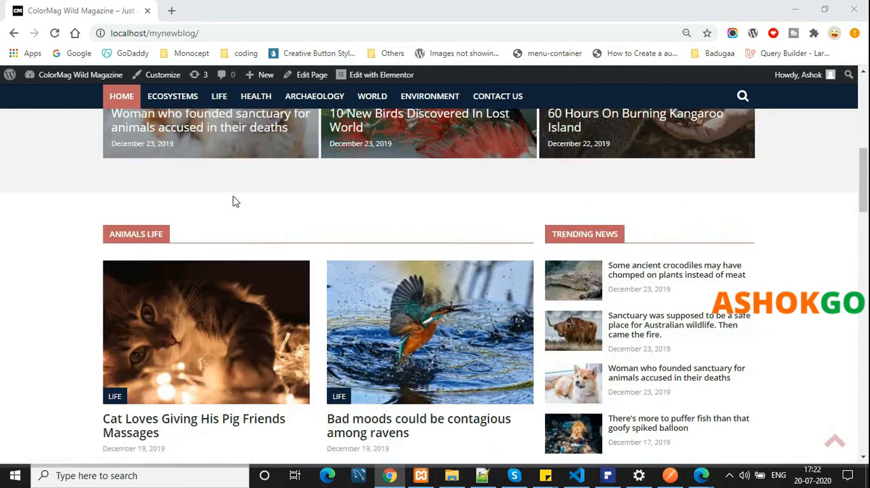
scroll(233, 201, up, 5)
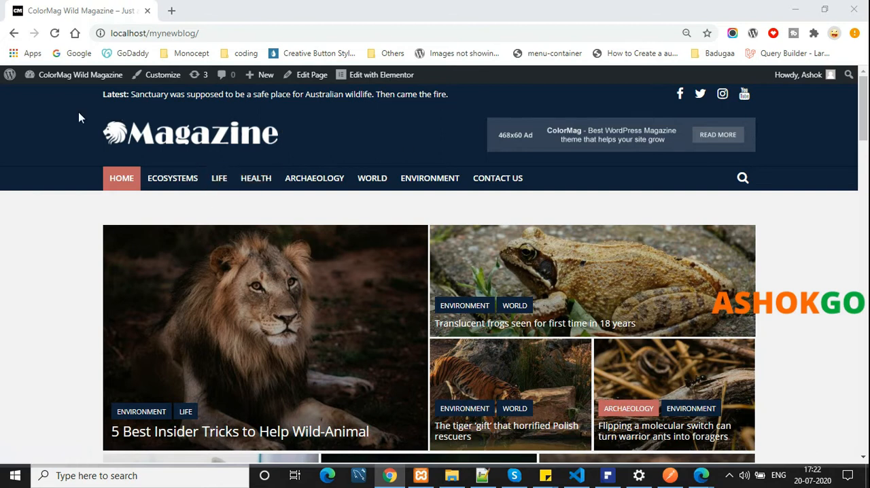
Highlight the Latest news ticker line in the homepage header, then clear the selection
drag(100, 93, 486, 97)
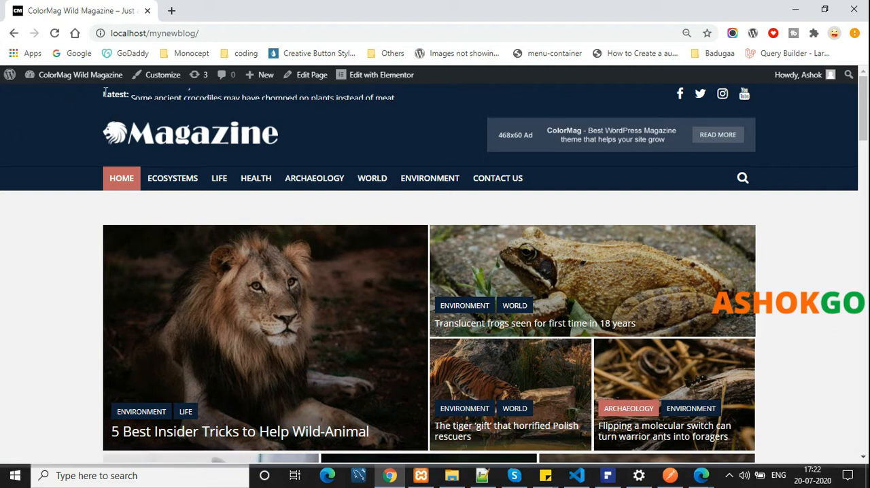
drag(102, 94, 370, 97)
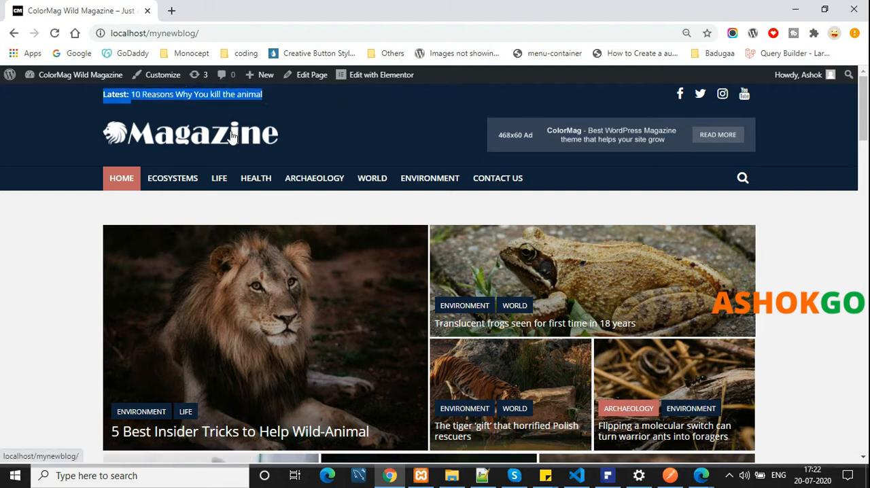
click(2, 166)
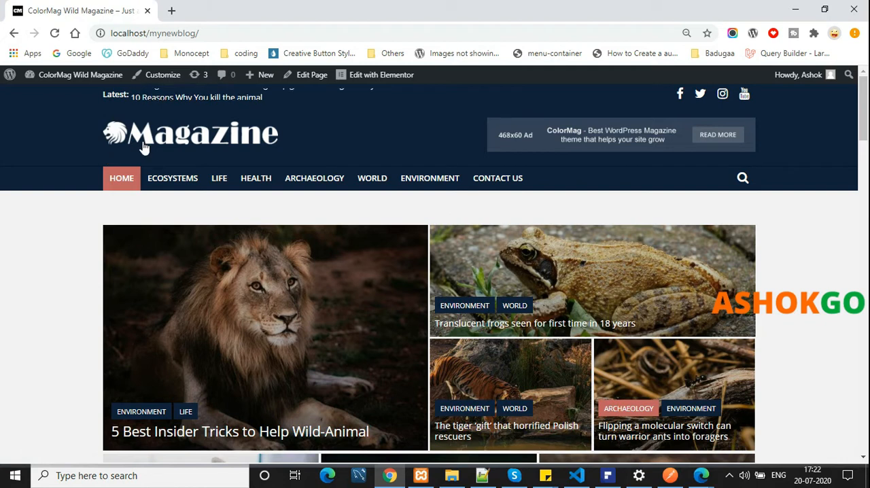
Open the theme customizer for the site and look through its list of settings sections
click(155, 79)
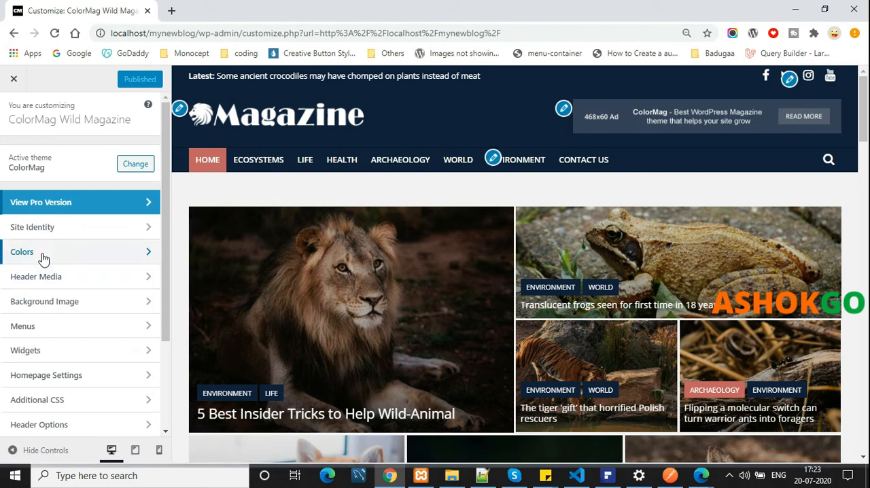
scroll(64, 275, down, 1)
scroll(64, 276, up, 1)
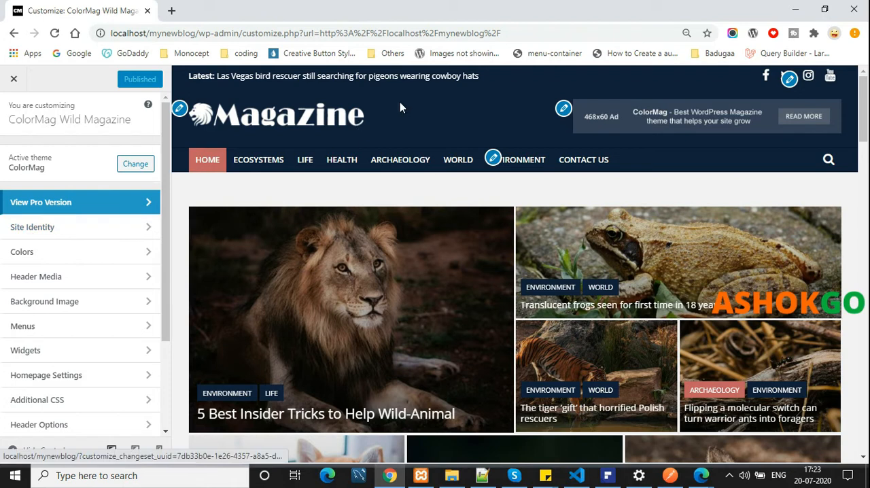
In the Site Identity settings, set the site title to "My New Blog" and the tagline to "New Blog"
click(75, 237)
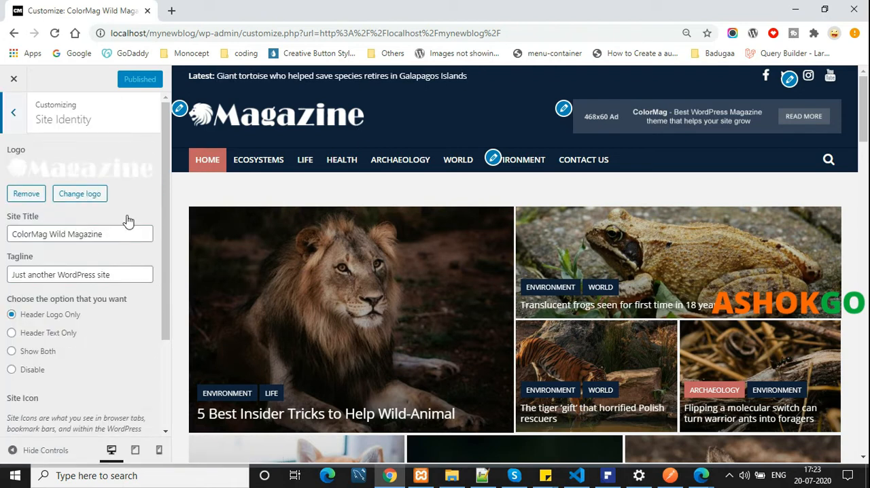
drag(120, 235, 7, 236)
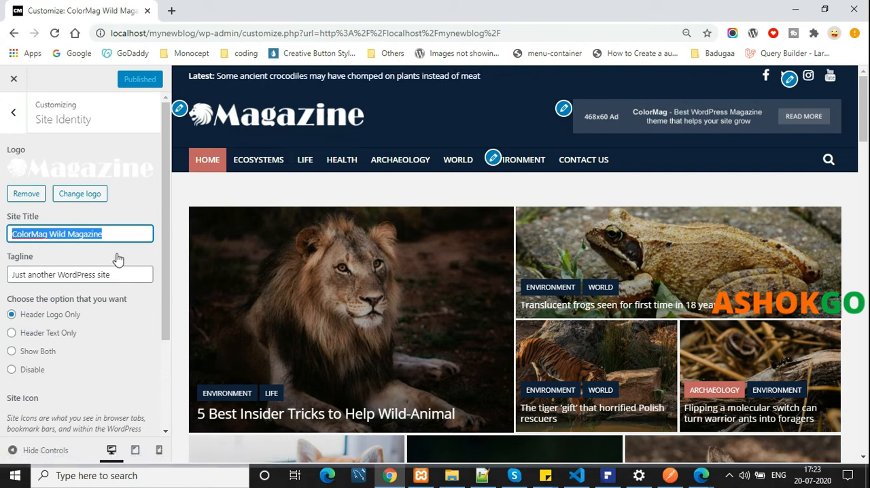
text(My New Blog)
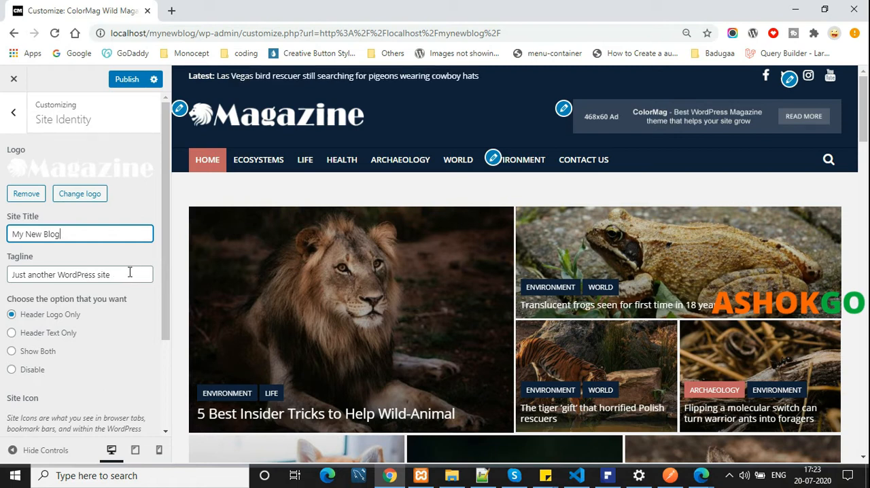
key(Tab)
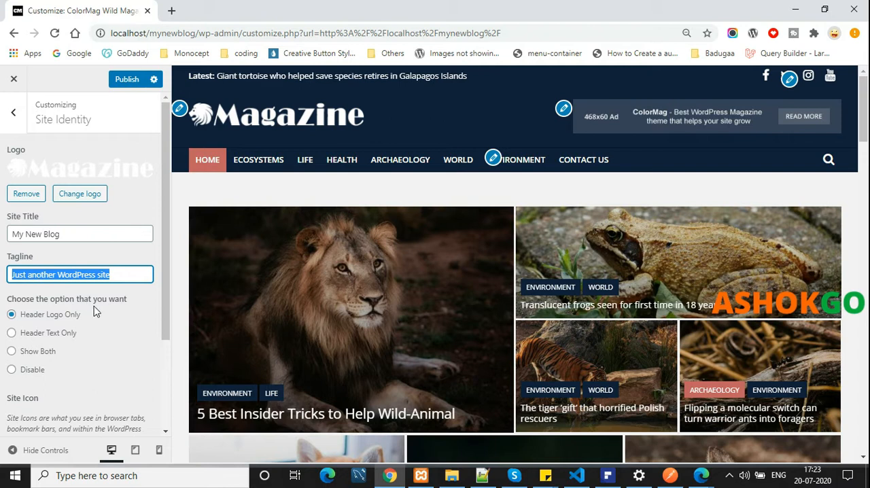
text(New Blog)
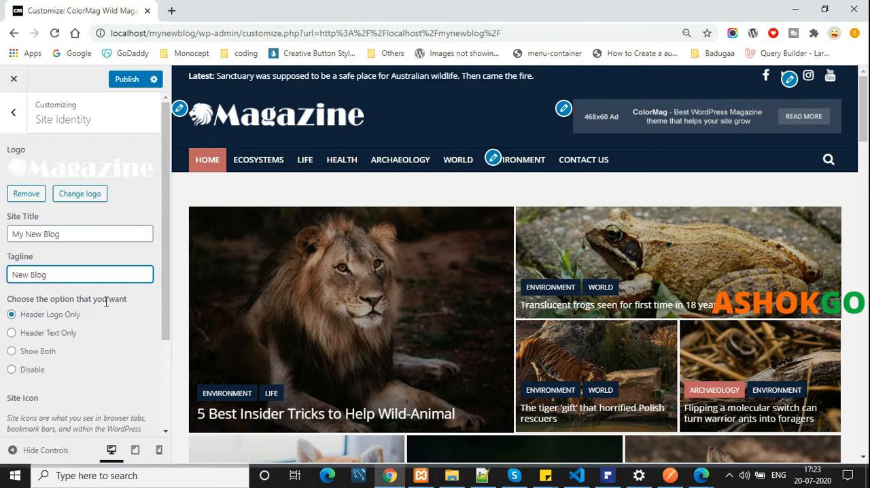
Remove the existing Magazine logo and start uploading a replacement from the Downloads folder
click(26, 195)
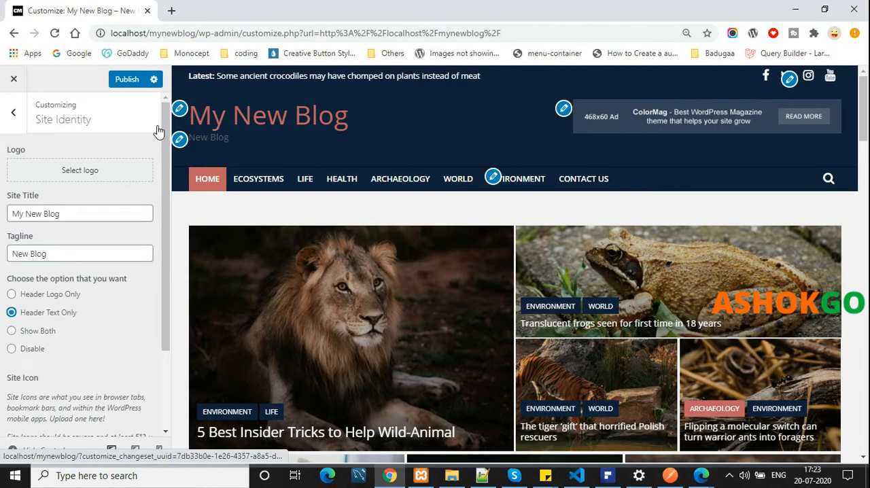
click(124, 171)
click(424, 278)
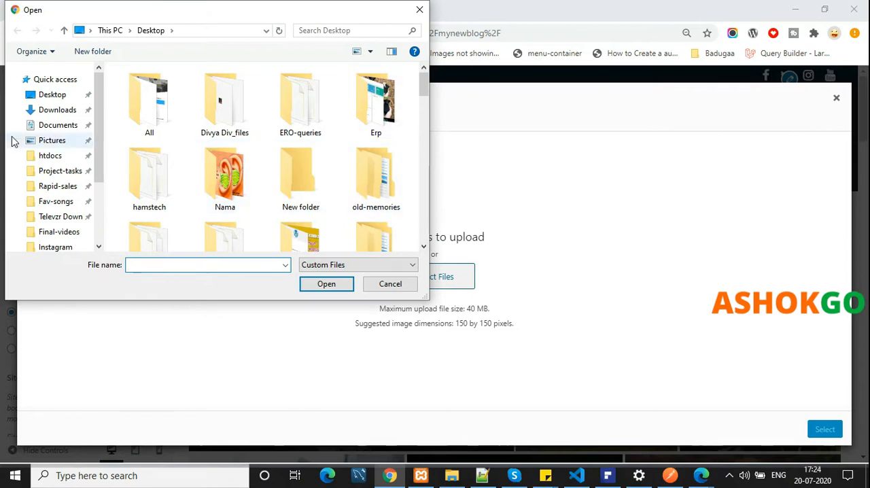
click(42, 110)
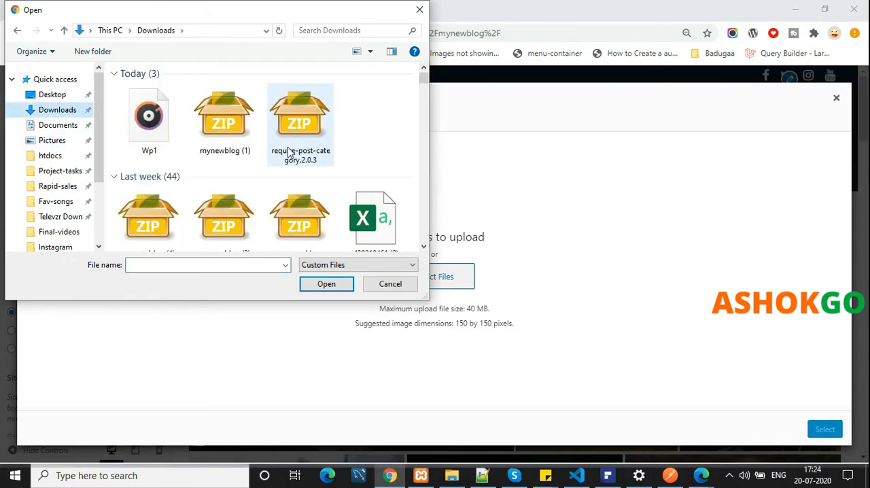
Search the Downloads folder for the logo image among files beginning with "A"
scroll(340, 146, down, 5)
scroll(289, 153, up, 5)
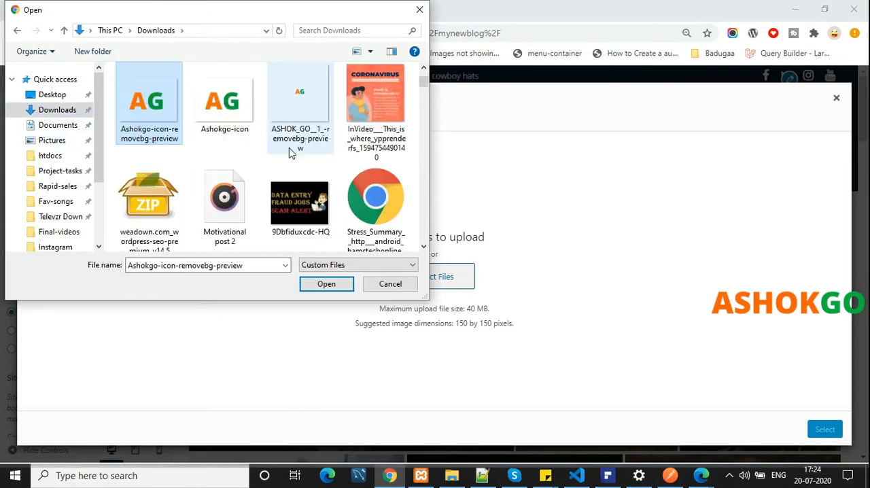
click(207, 111)
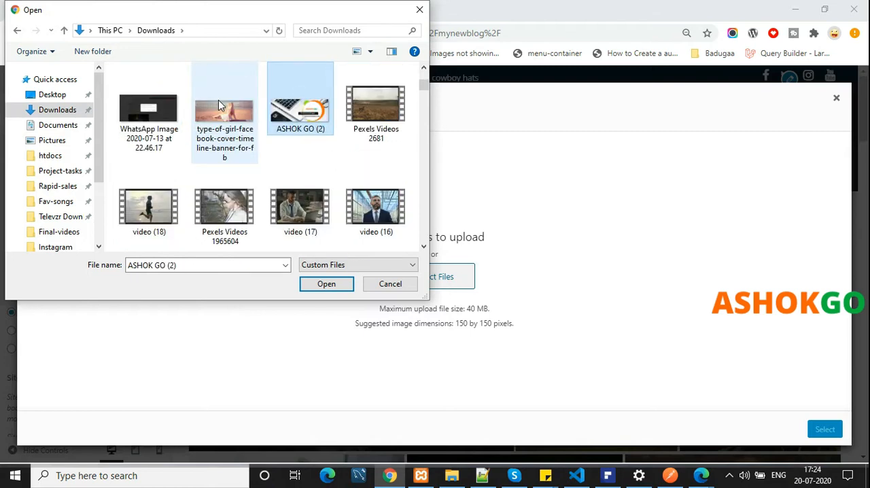
click(218, 100)
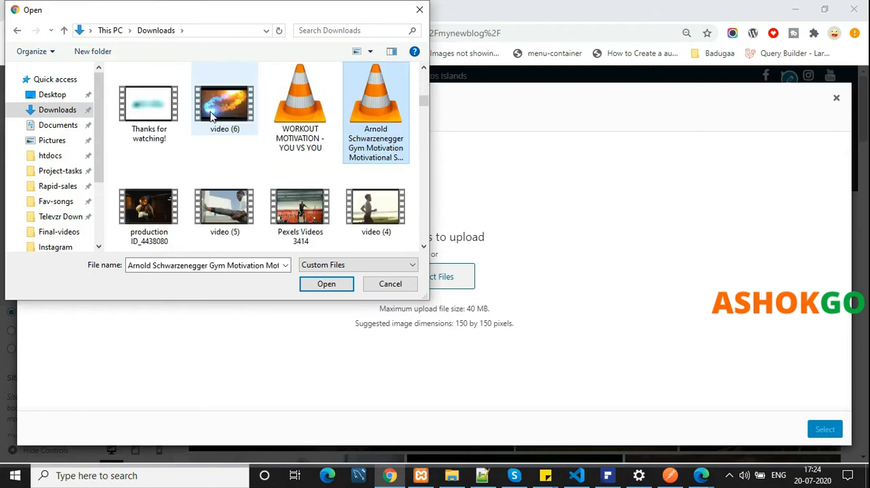
key(a)
key(a)
key(a)
key(a)
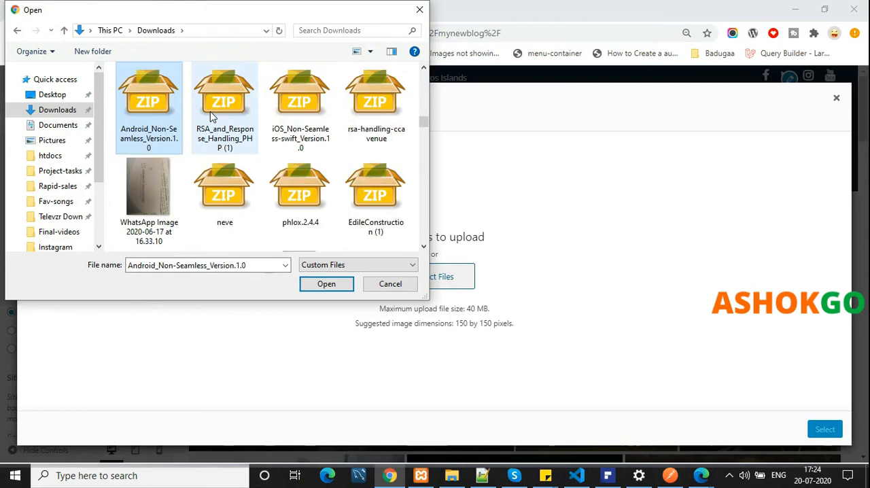
key(a)
key(a)
key(a)
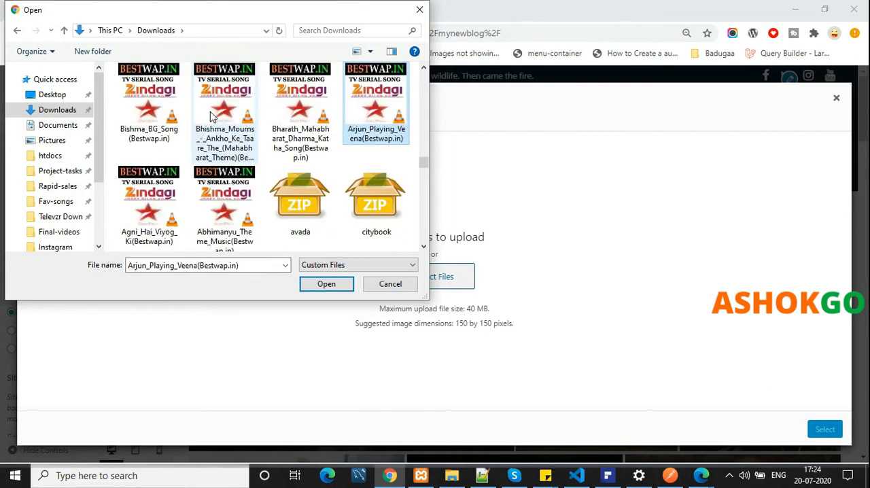
scroll(213, 119, up, 3)
drag(425, 163, 428, 76)
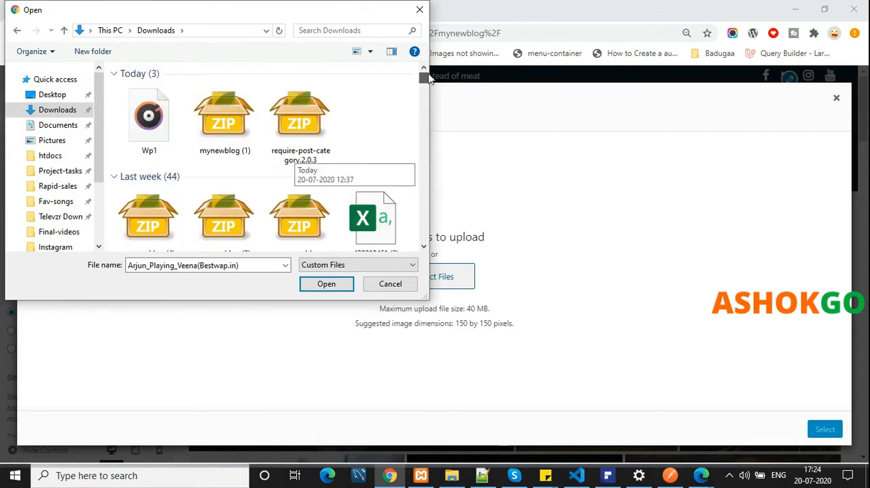
Upload Ashokgo-icon as the cropped site logo, set the header to Header Logo Only, and return to the customizer's main list
scroll(239, 192, down, 5)
double_click(239, 186)
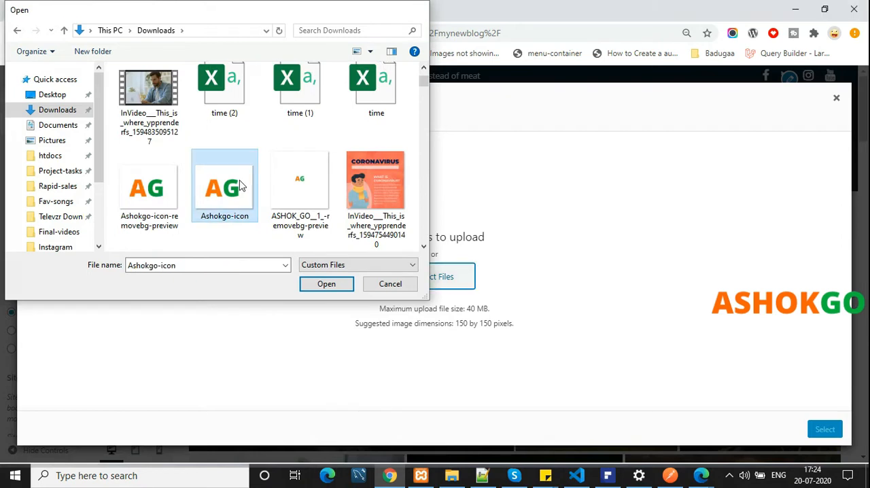
click(829, 431)
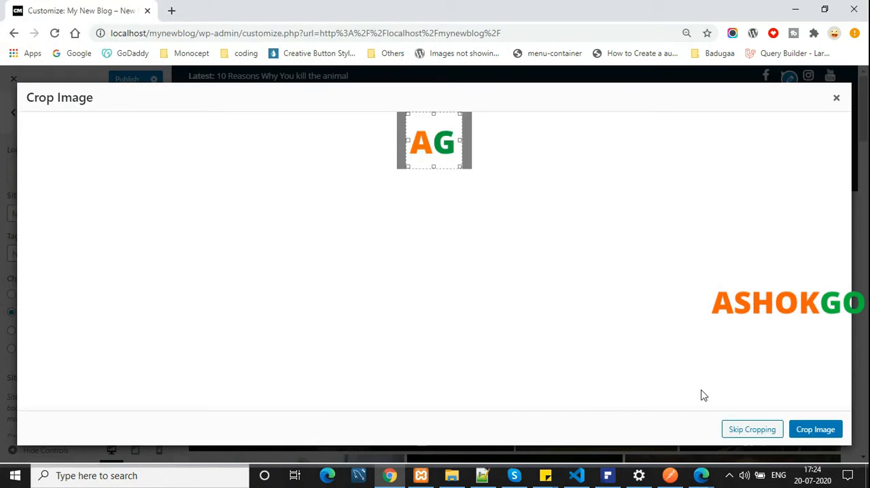
click(830, 432)
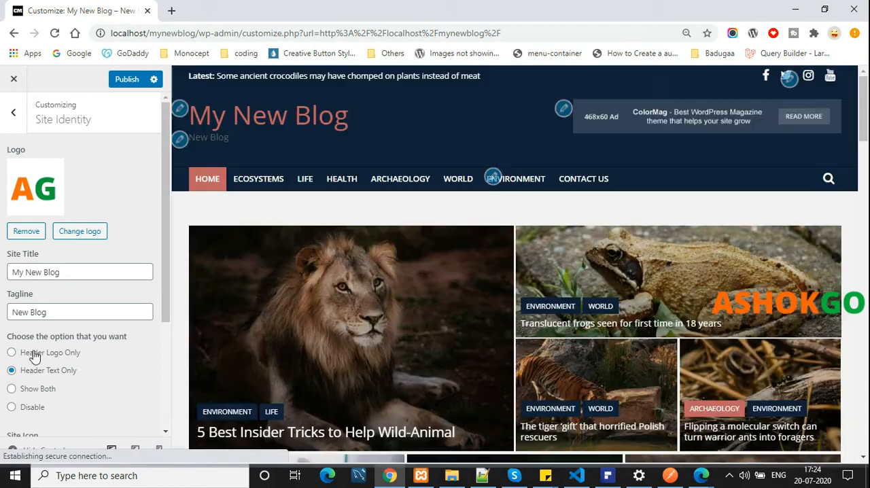
click(35, 354)
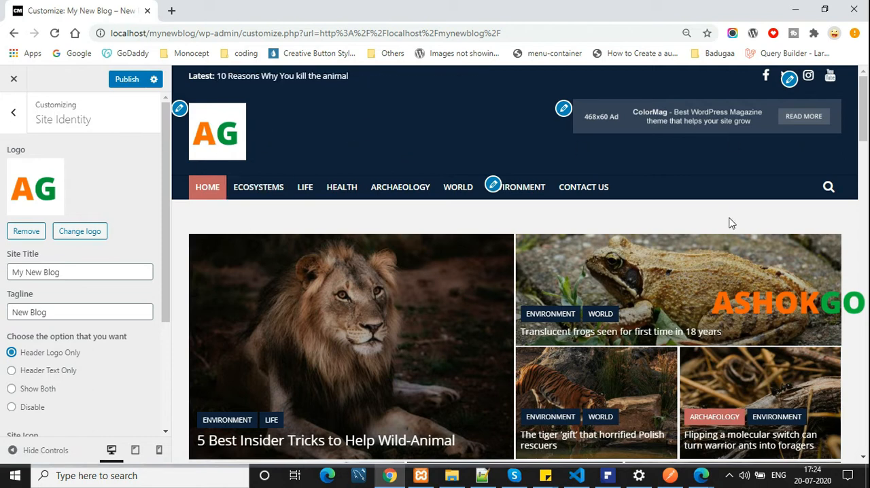
click(14, 112)
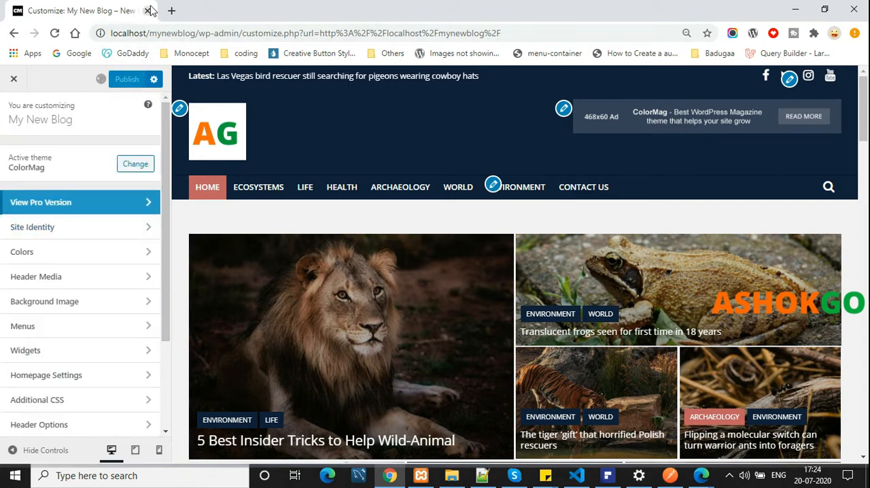
Open the live blog at localhost/mynewblog in a new browser tab
drag(196, 33, 151, 32)
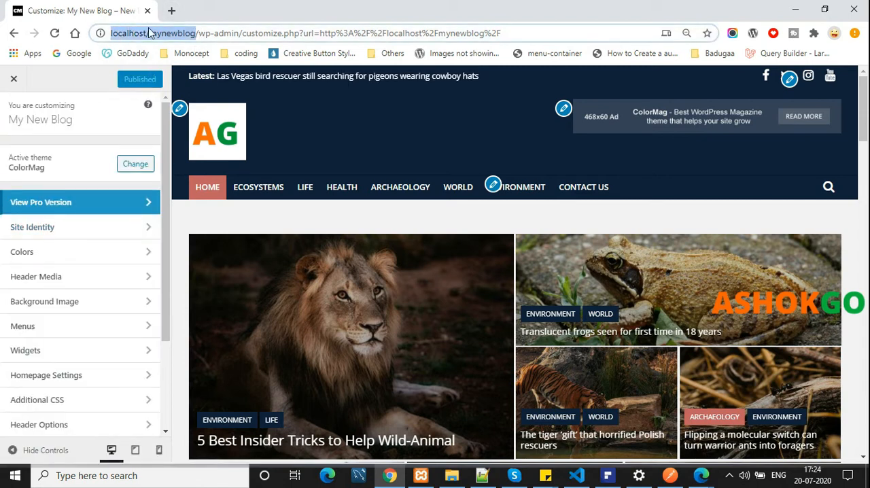
click(171, 10)
text(http://localhost/mynewblog)
key(Return)
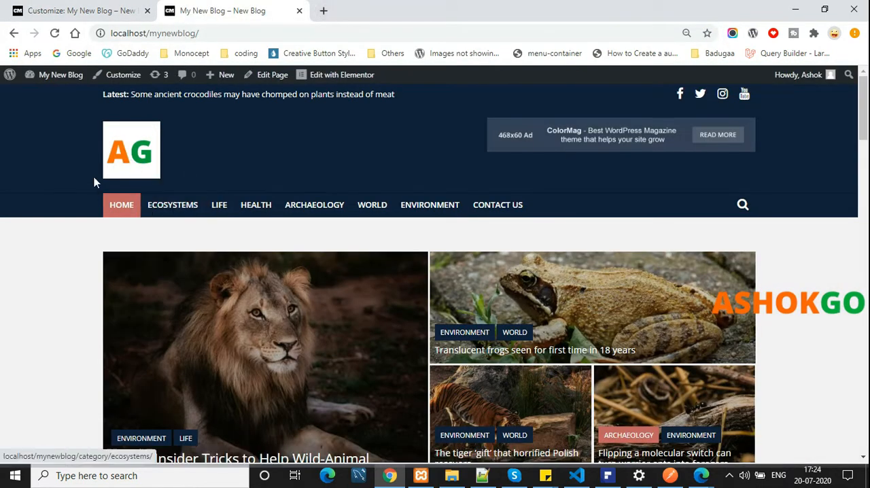
Return to the customizer and set the site's background color to #efefef in the Colors settings
click(82, 8)
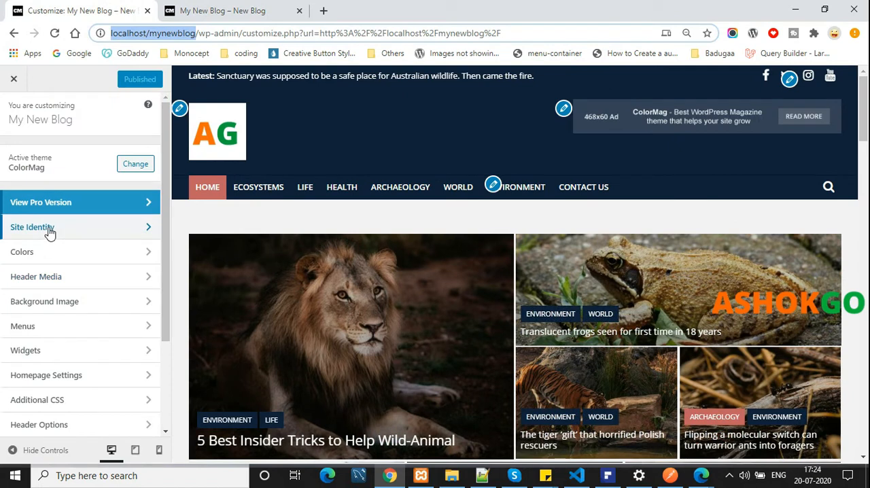
click(47, 253)
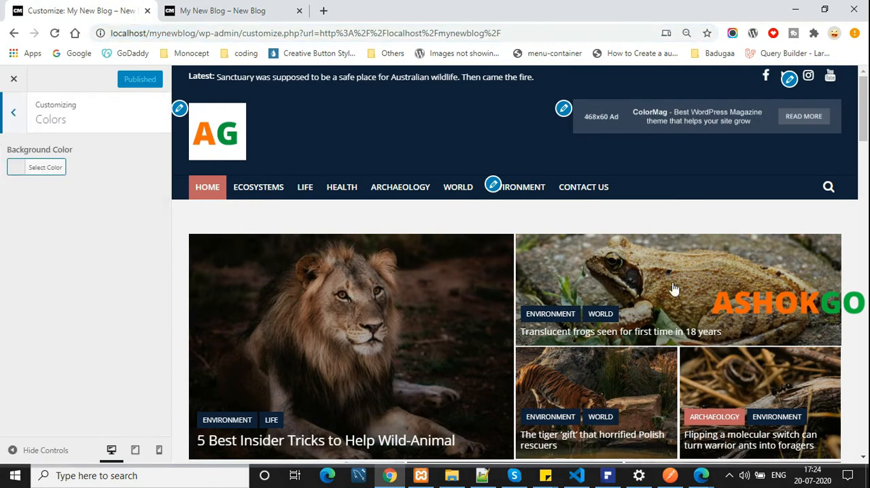
click(52, 175)
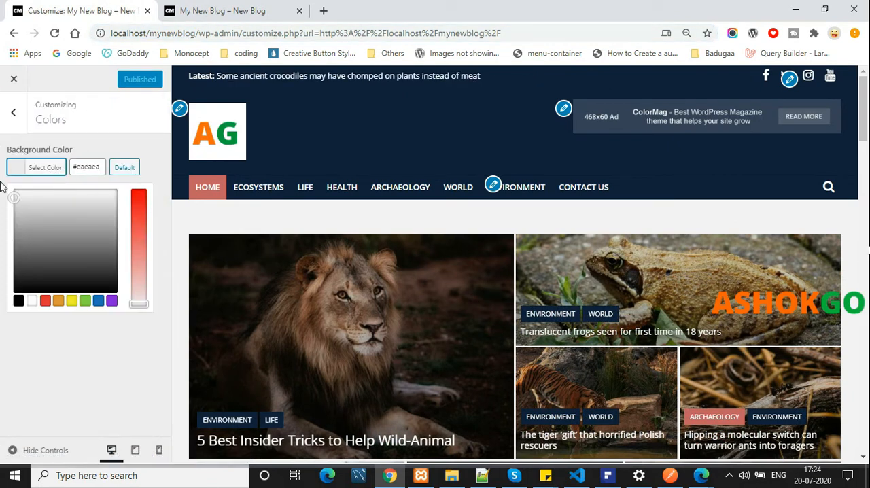
mouse_move(14, 198)
mouse_down()
mouse_move(54, 237)
mouse_move(78, 287)
mouse_move(18, 291)
mouse_move(17, 196)
mouse_up()
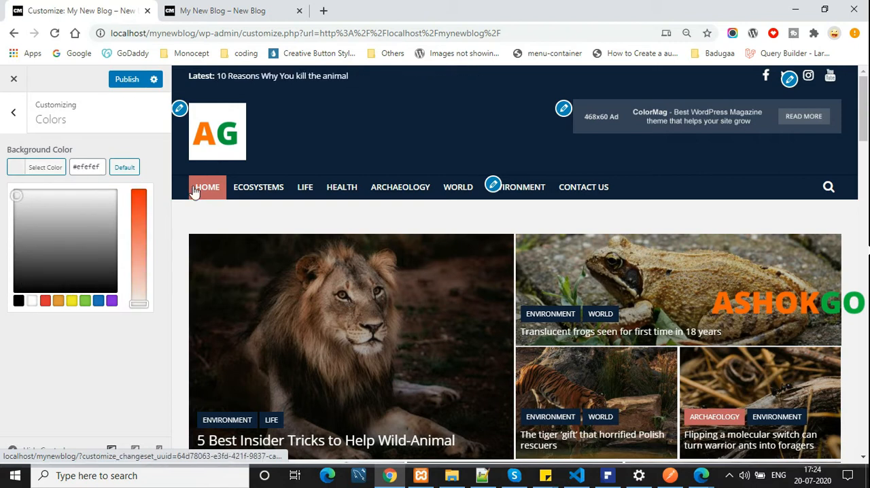
click(94, 345)
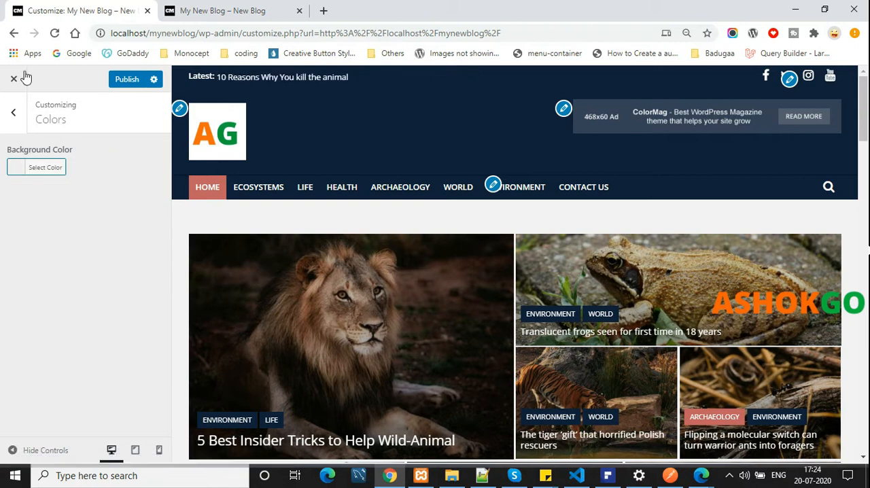
Review the Header Media and Background Image settings and look through the homepage preview
click(13, 114)
click(108, 279)
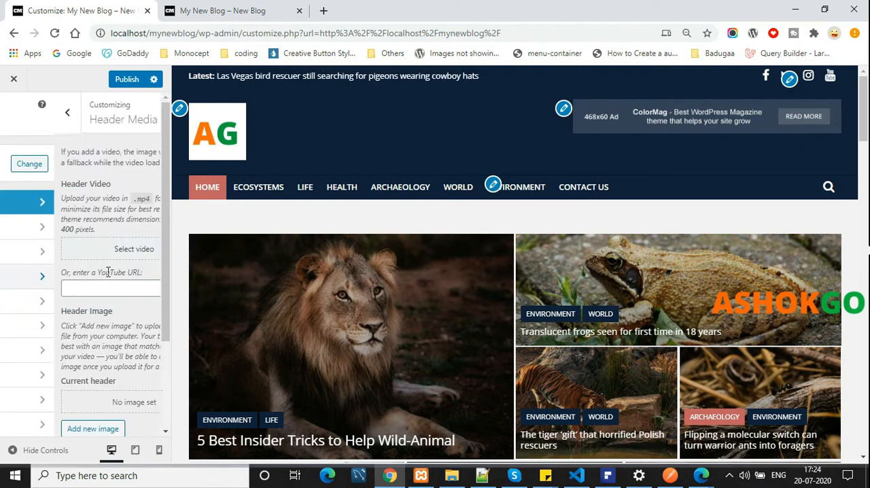
scroll(37, 227, down, 1)
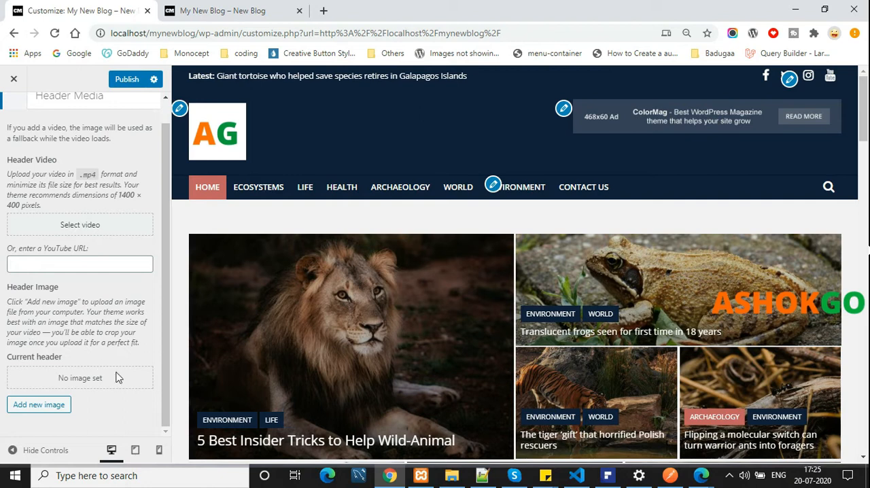
scroll(72, 370, up, 1)
click(11, 112)
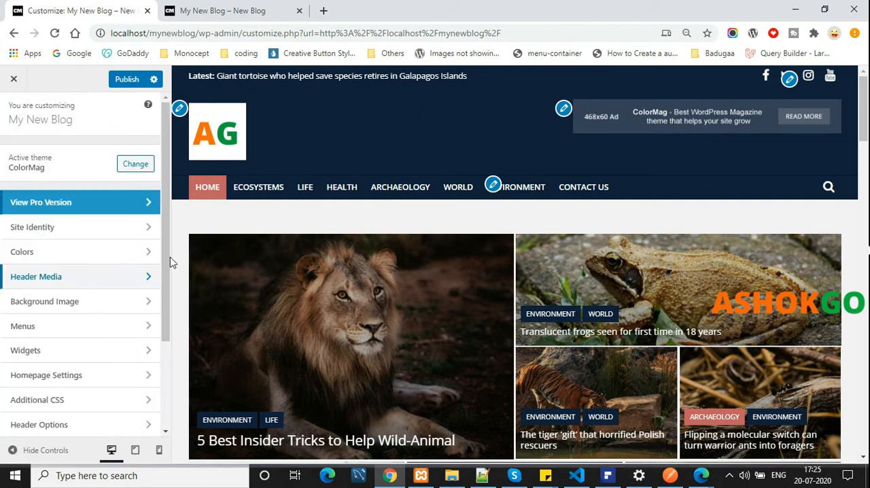
click(96, 301)
scroll(432, 316, down, 10)
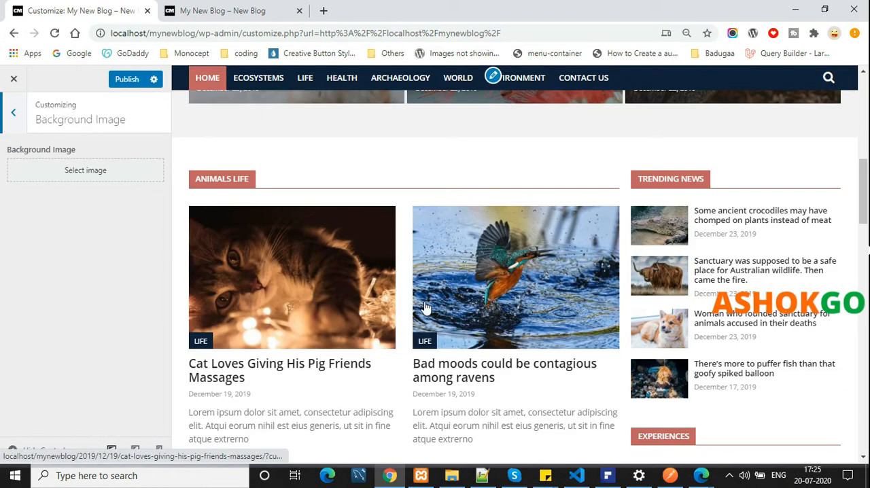
scroll(424, 308, down, 5)
scroll(562, 309, down, 5)
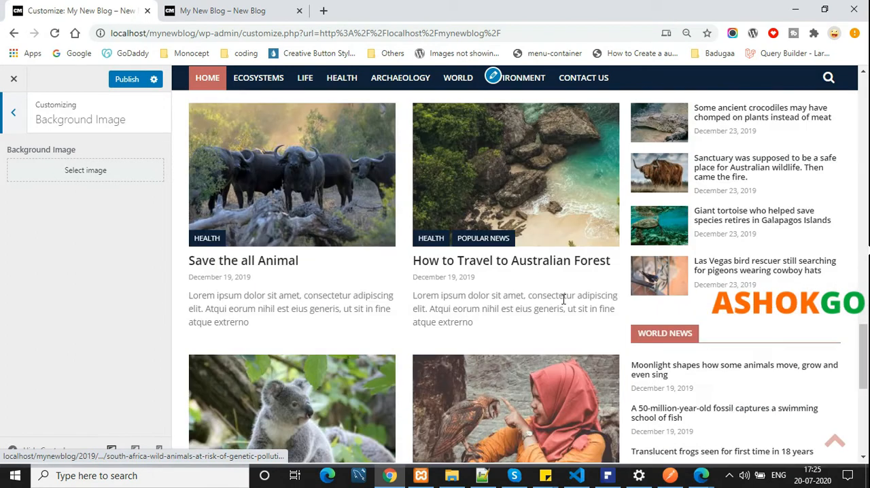
click(19, 124)
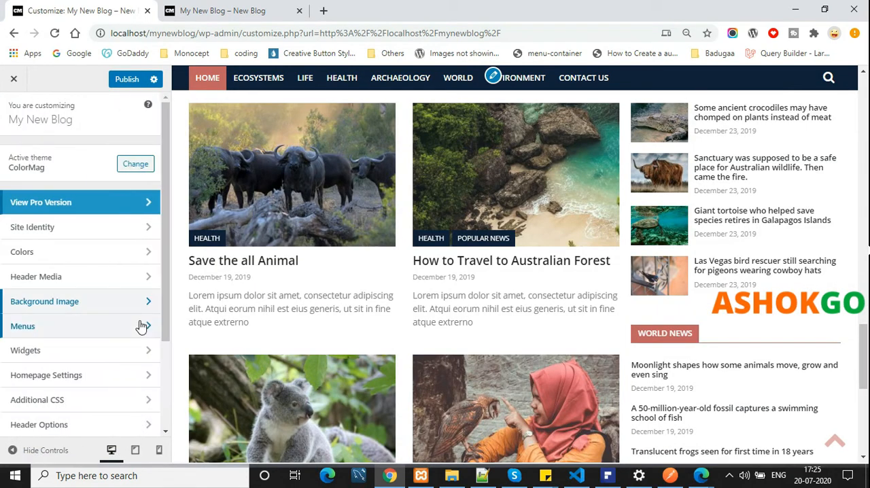
scroll(431, 281, down, 10)
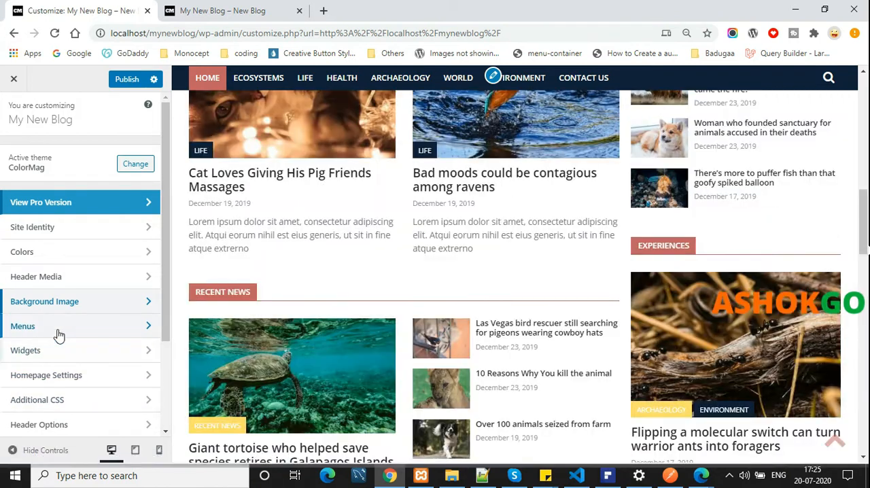
Open Footer First Menu in the customizer and expand its Home item's settings, with the footer shown in the preview
click(58, 330)
click(132, 173)
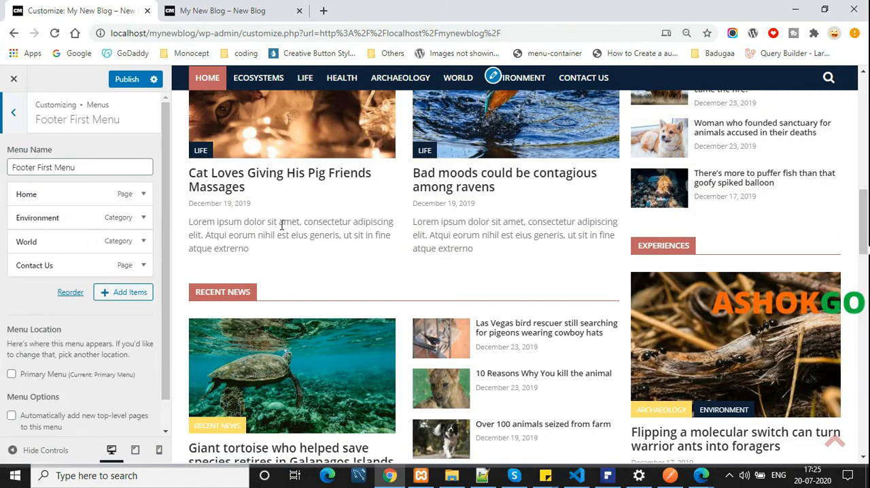
scroll(785, 272, down, 10)
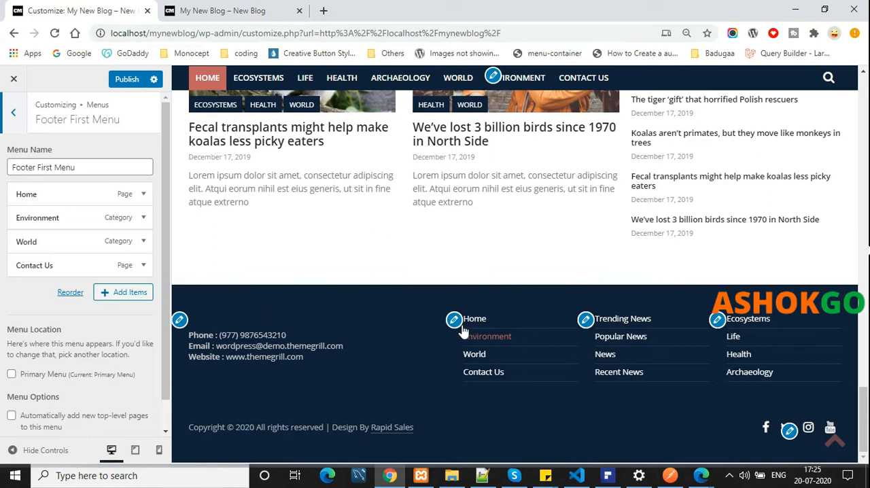
click(140, 194)
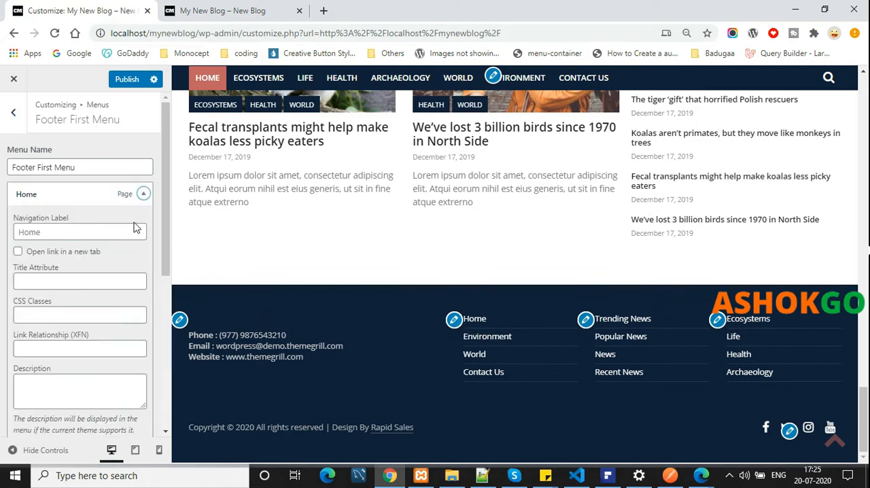
Try the navigation label "asas" on the footer menu's Home item and clear it again
click(90, 232)
text(asas)
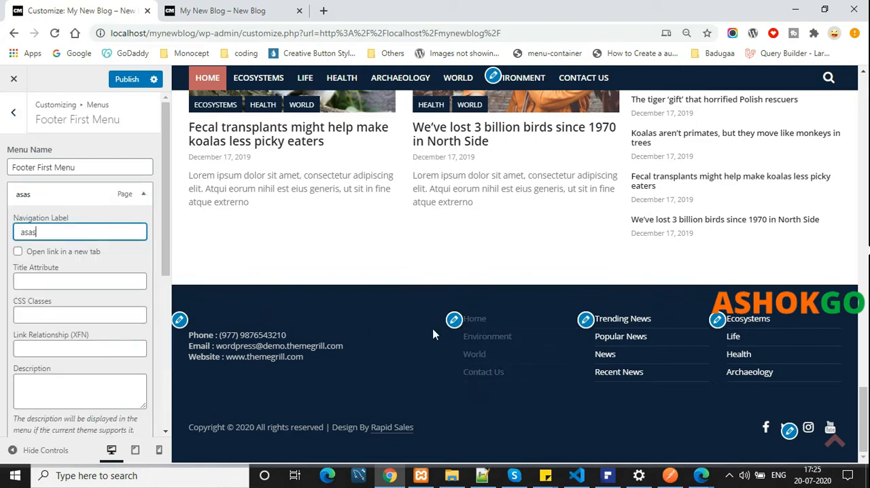
text(asa)
Set the footer menu's Home item to open its link in a new tab and try the link in the preview
click(65, 261)
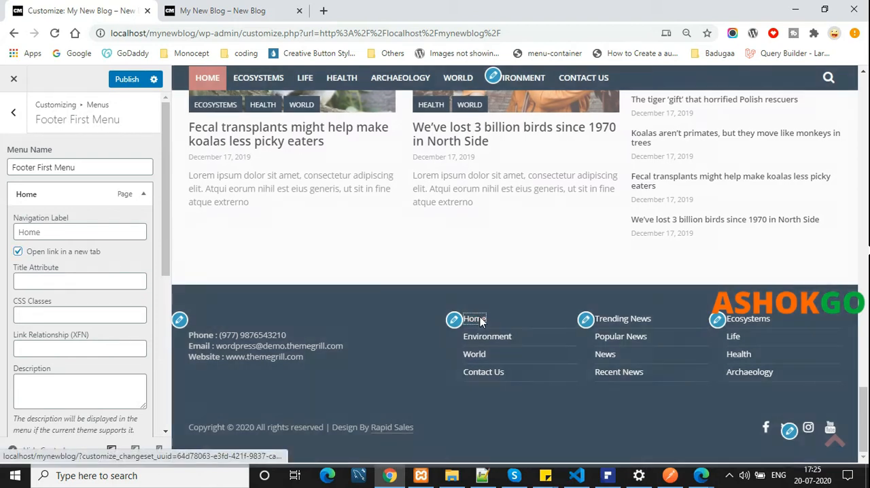
click(480, 320)
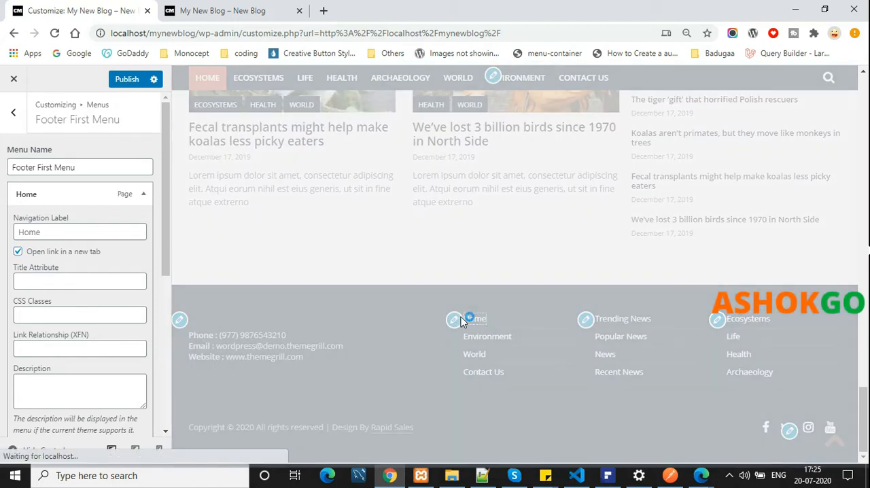
click(15, 105)
Switch to the live blog and examine the links in its footer
click(238, 8)
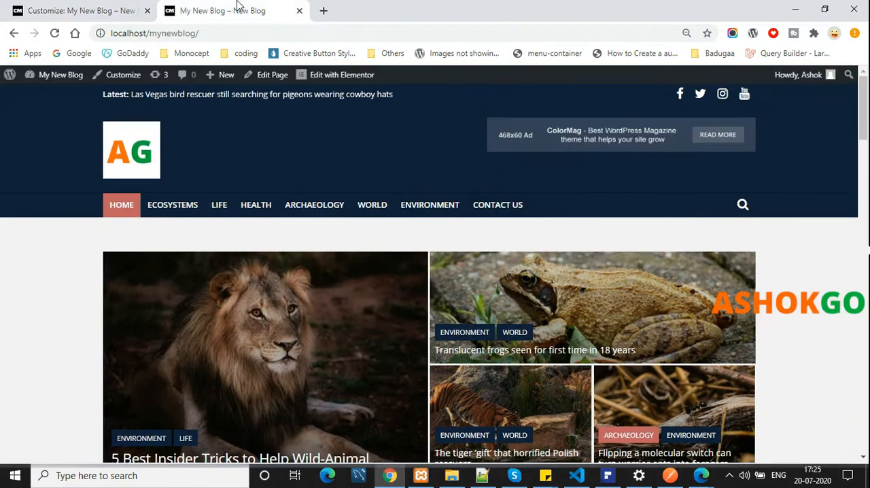
click(75, 10)
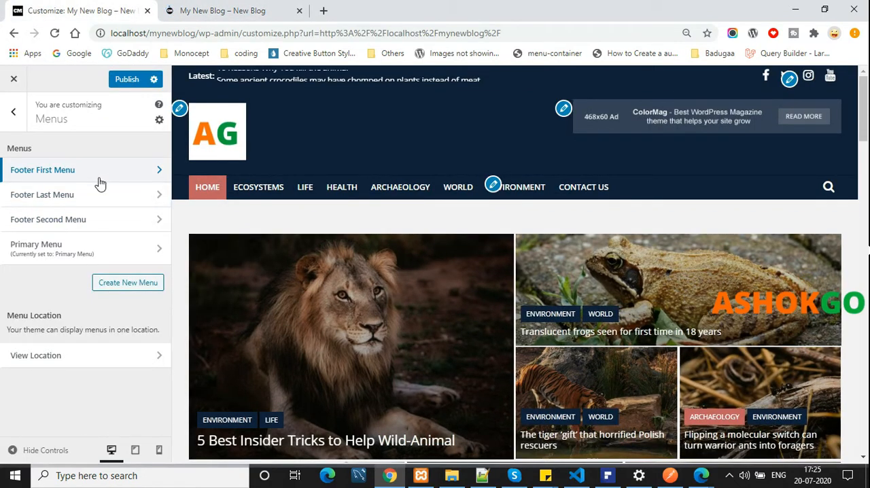
click(227, 8)
scroll(522, 367, down, 15)
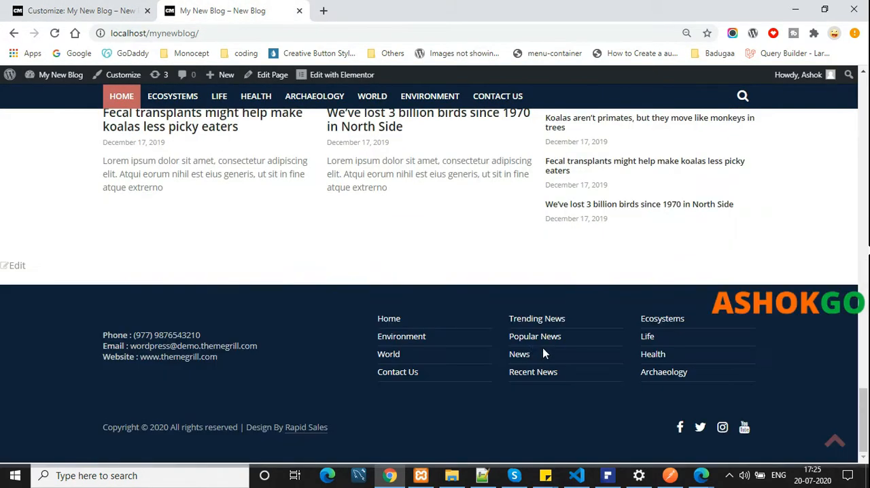
Return to Footer First Menu in the customizer and publish the pending changes
click(127, 7)
click(123, 174)
click(126, 79)
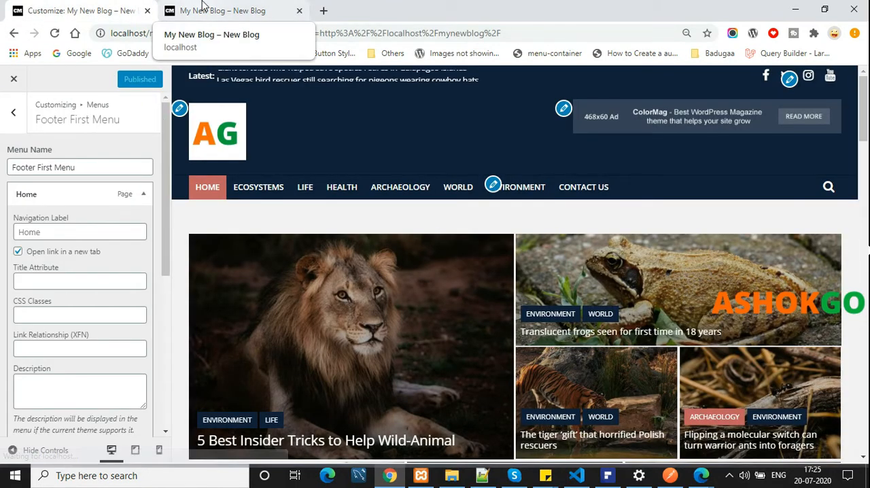
Reload the live blog and follow the footer's Home link to test how it opens
click(203, 6)
key(F5)
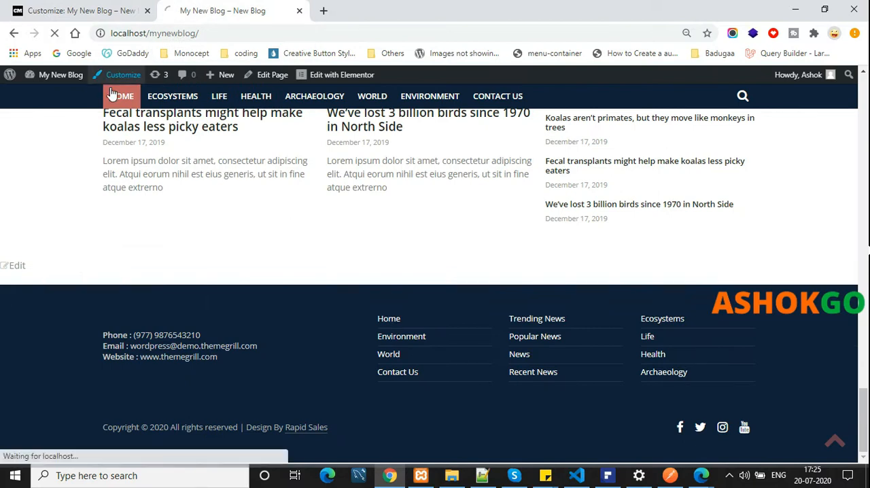
click(392, 319)
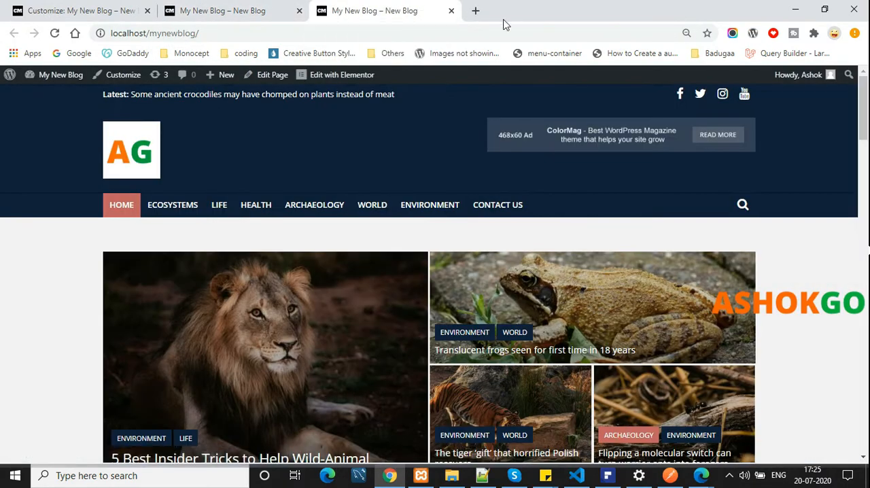
Add the Sample Page item to the Primary Menu in the customizer and publish the change
click(31, 5)
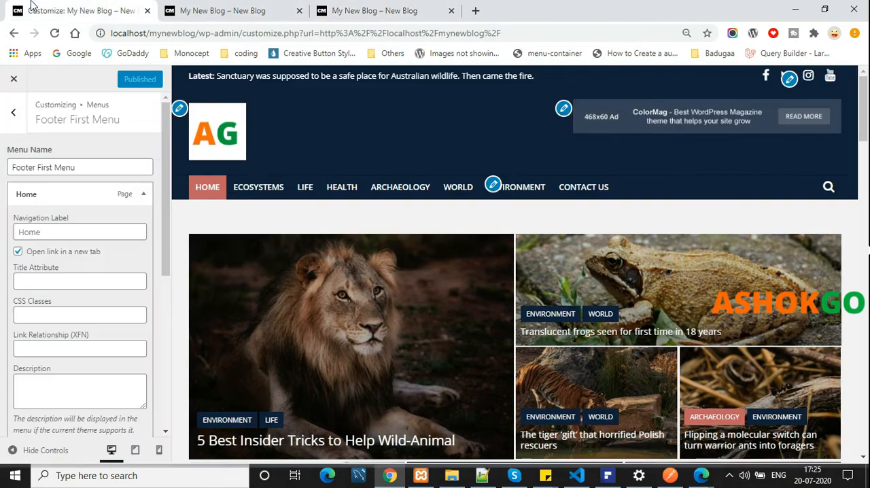
click(13, 112)
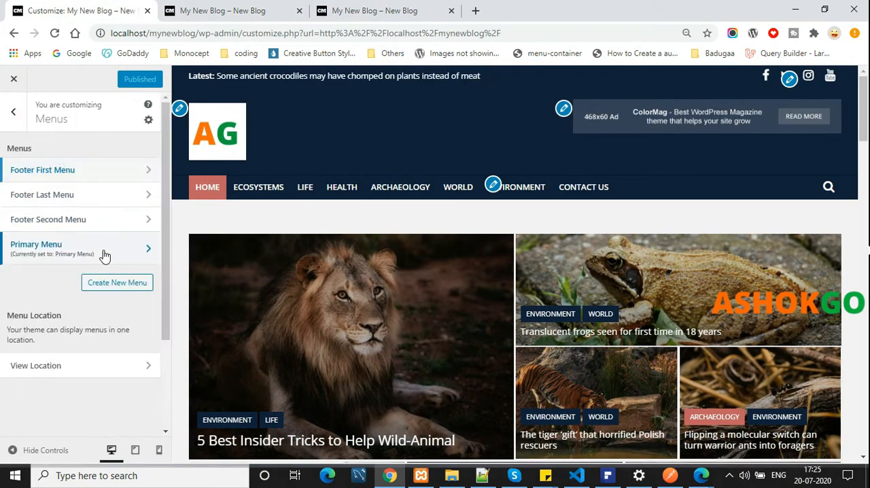
click(105, 251)
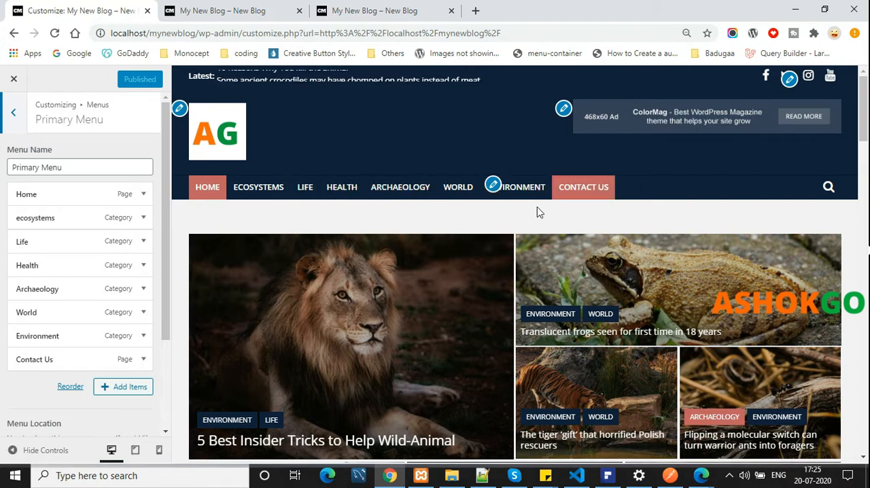
drag(79, 196, 123, 195)
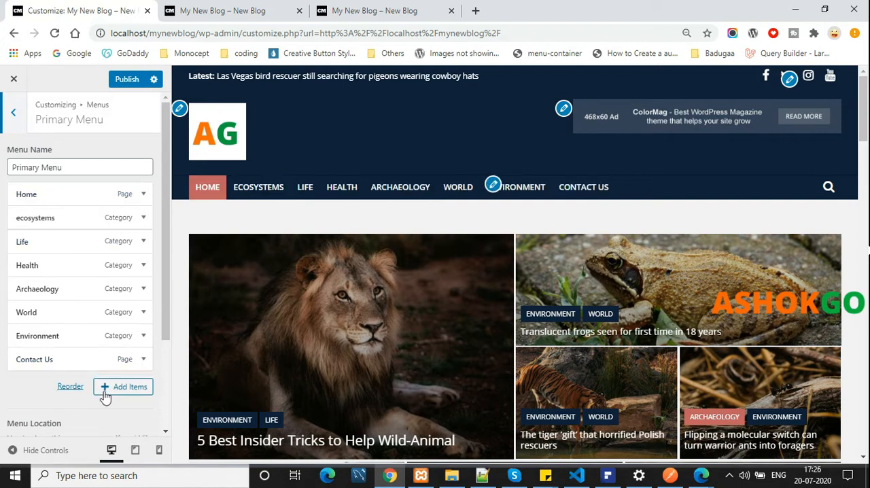
click(129, 387)
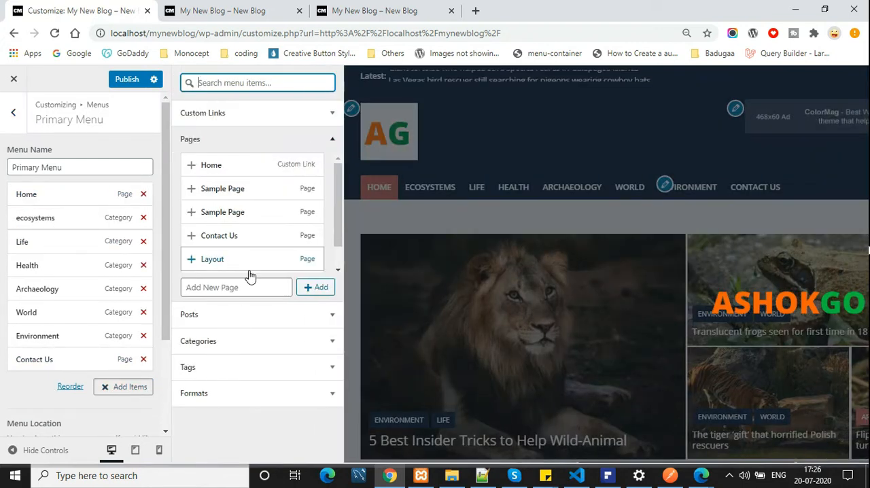
click(242, 212)
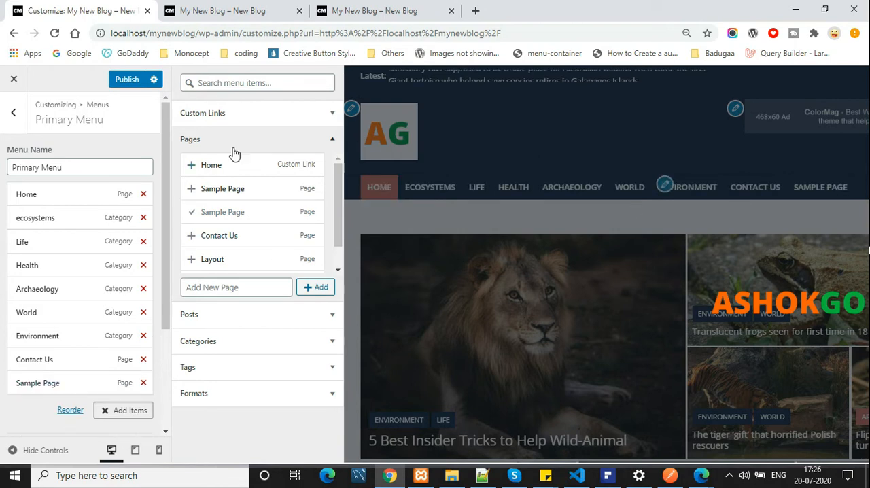
click(119, 80)
Reload the live blog to check its navigation menu, and reveal the admin shortcuts under the site name
click(206, 6)
key(F5)
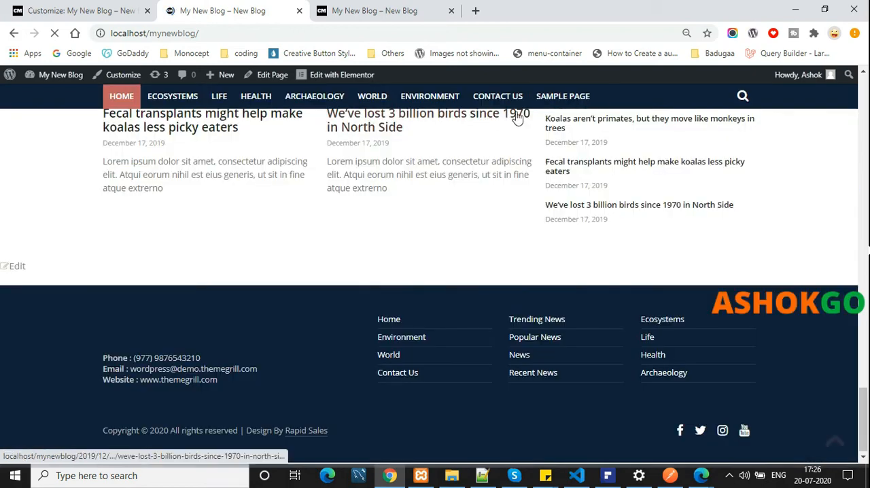
click(74, 10)
click(183, 10)
mouse_move(43, 83)
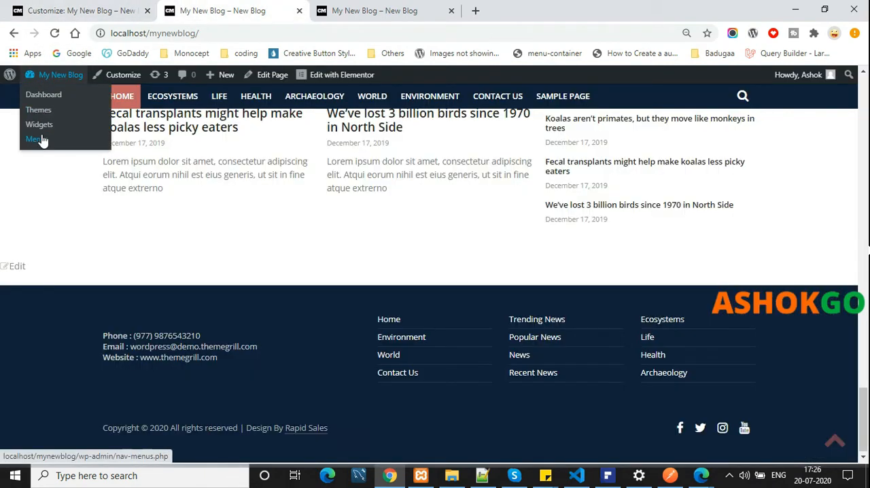
Open the WordPress admin dashboard in a separate tab and go to the Menus management page under Appearance
middle_click(55, 95)
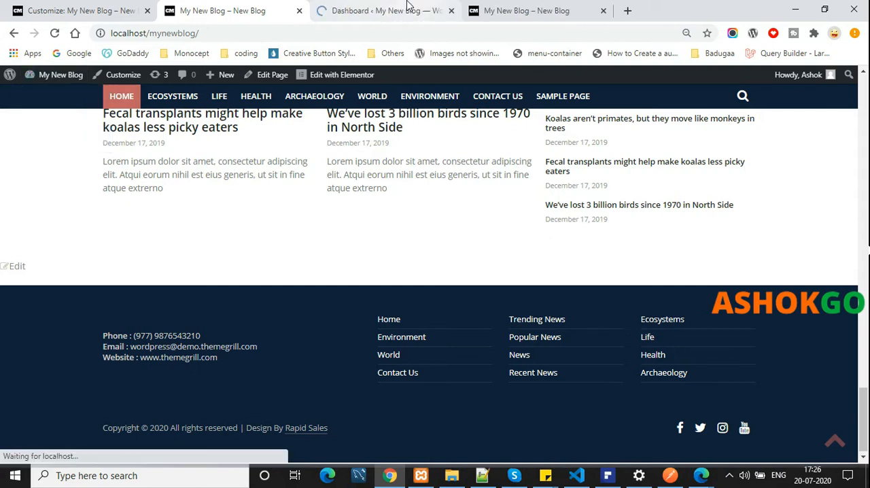
click(408, 7)
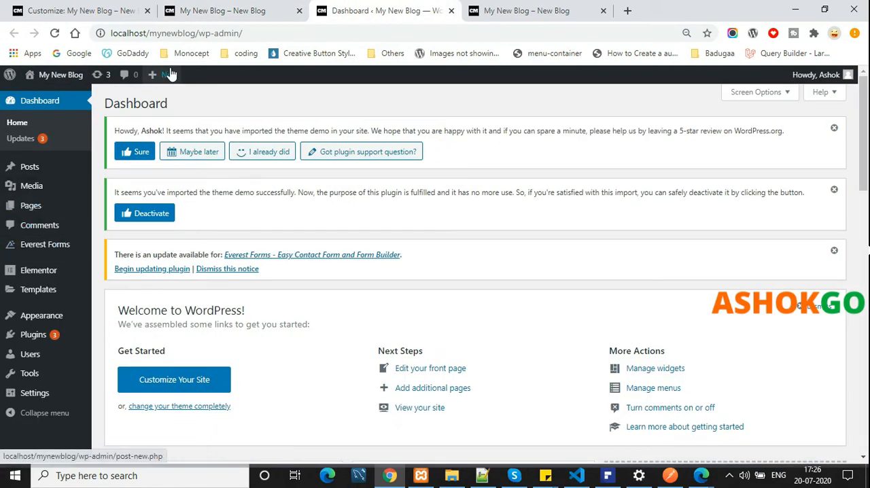
mouse_move(27, 315)
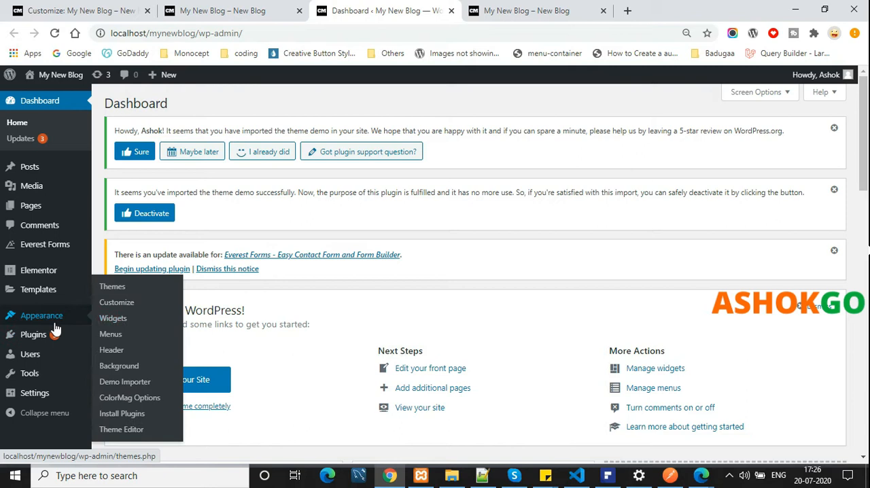
click(113, 340)
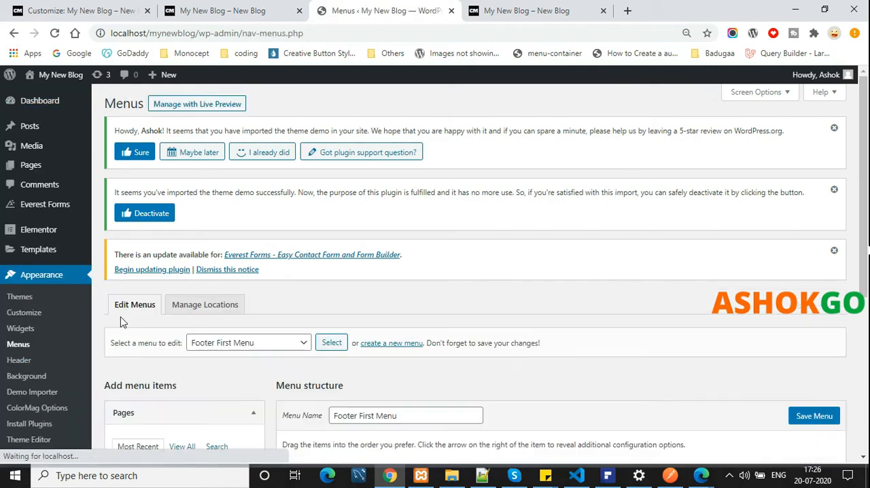
scroll(136, 313, down, 4)
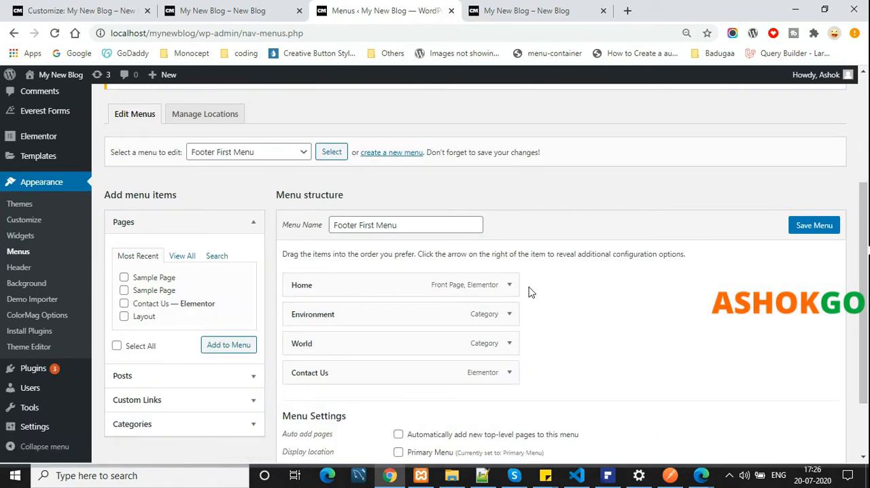
Load the Primary Menu for editing on the Menus page and review its structure and display location settings
scroll(476, 290, up, 4)
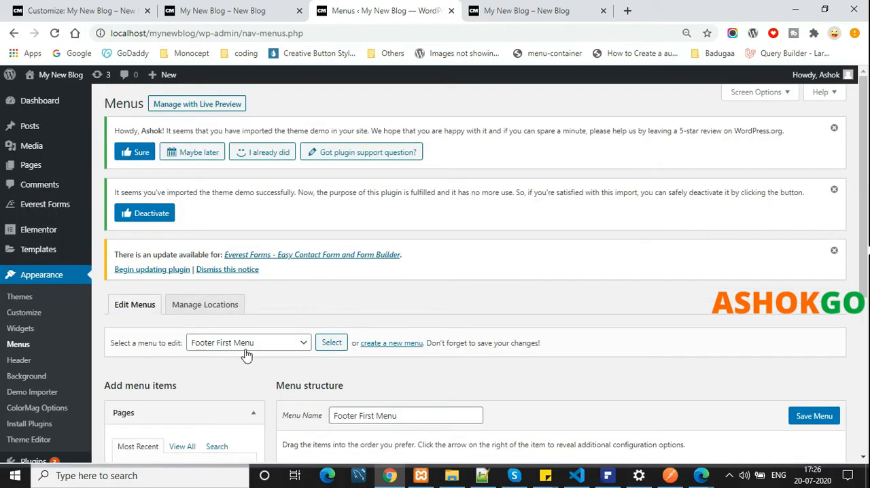
click(258, 342)
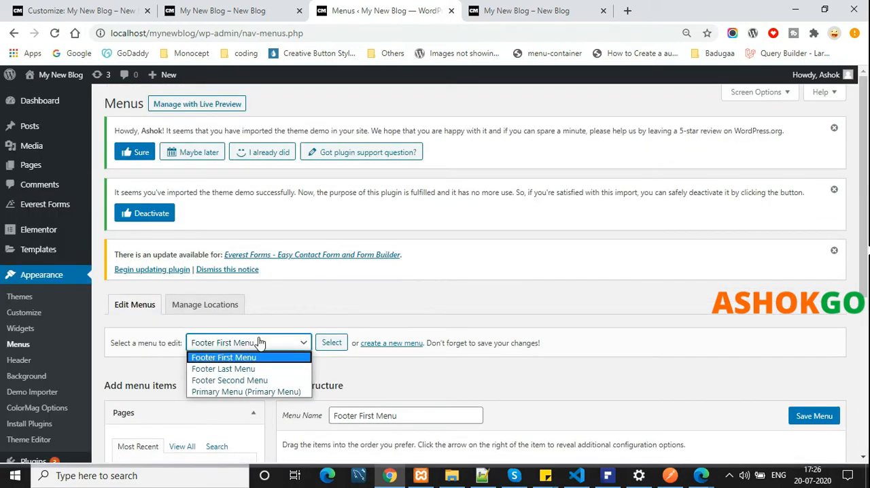
click(292, 392)
click(332, 344)
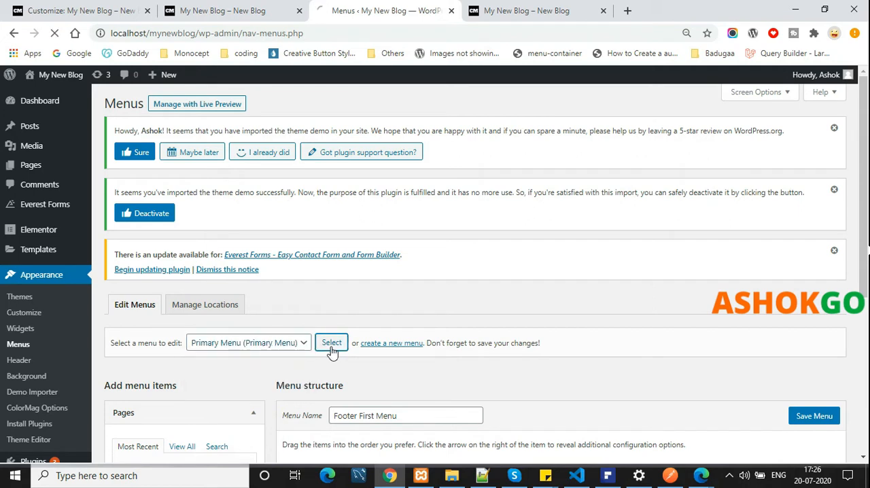
scroll(405, 294, down, 3)
scroll(405, 293, down, 3)
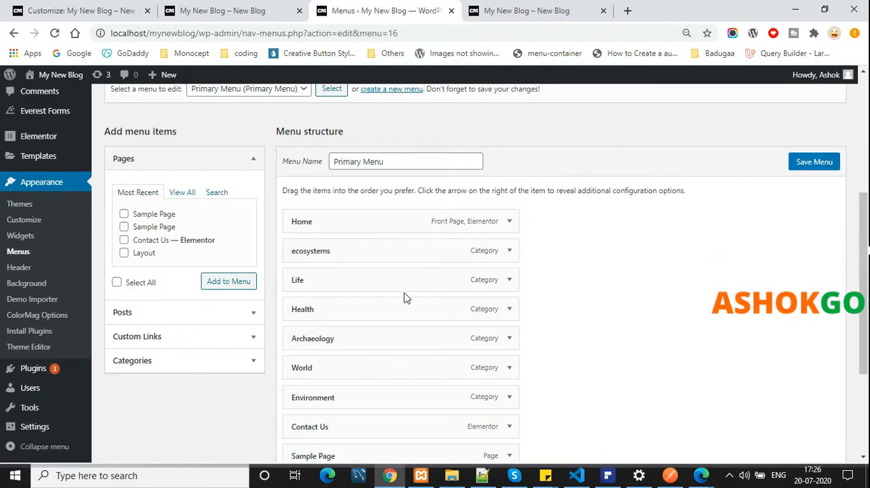
scroll(404, 297, up, 1)
scroll(435, 134, up, 2)
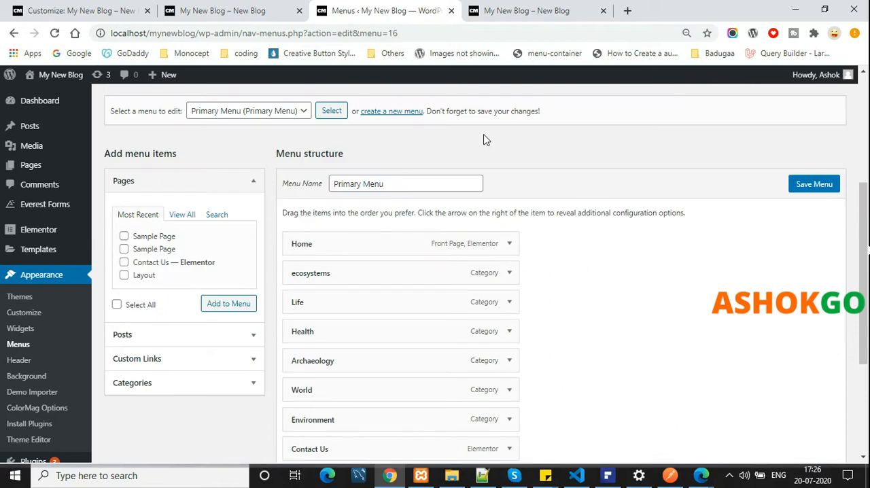
scroll(508, 252, down, 3)
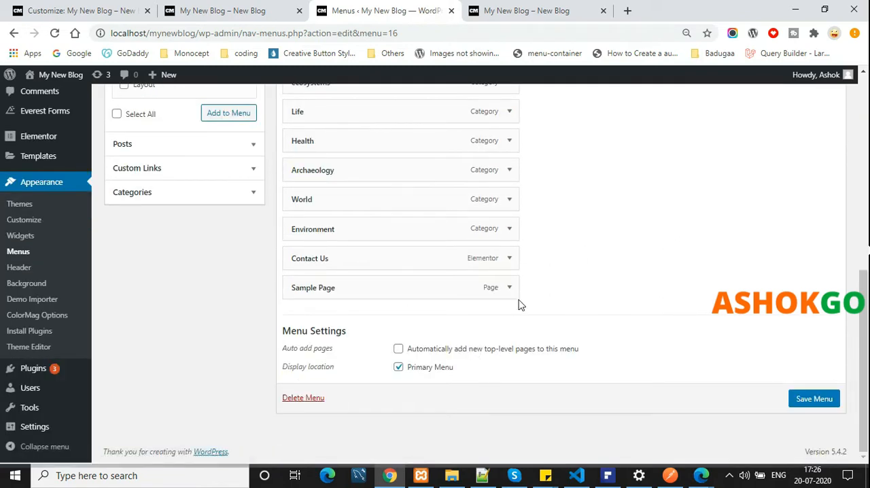
Compare the Primary Menu items in the customizer with those on the admin Menus page, ending in the customizer
click(49, 6)
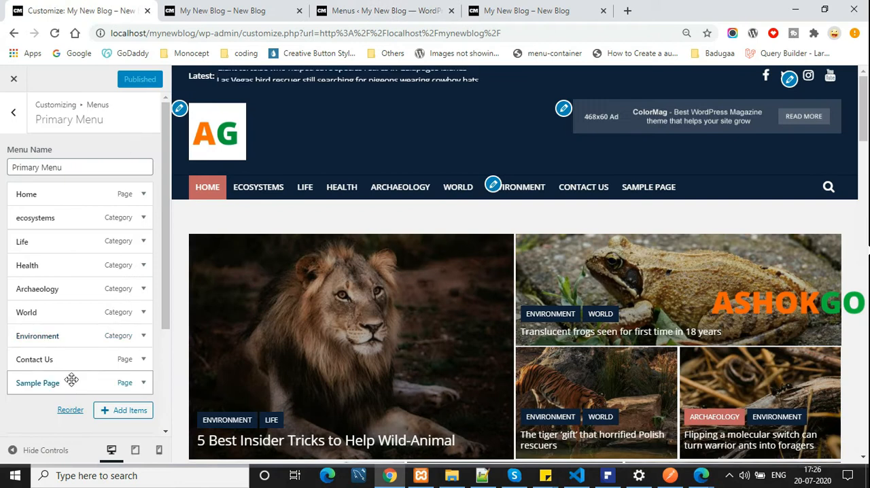
click(354, 10)
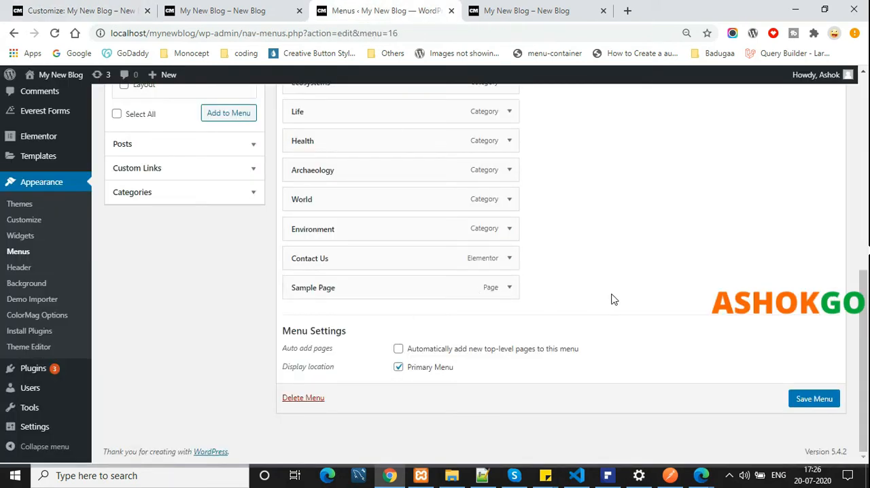
click(80, 10)
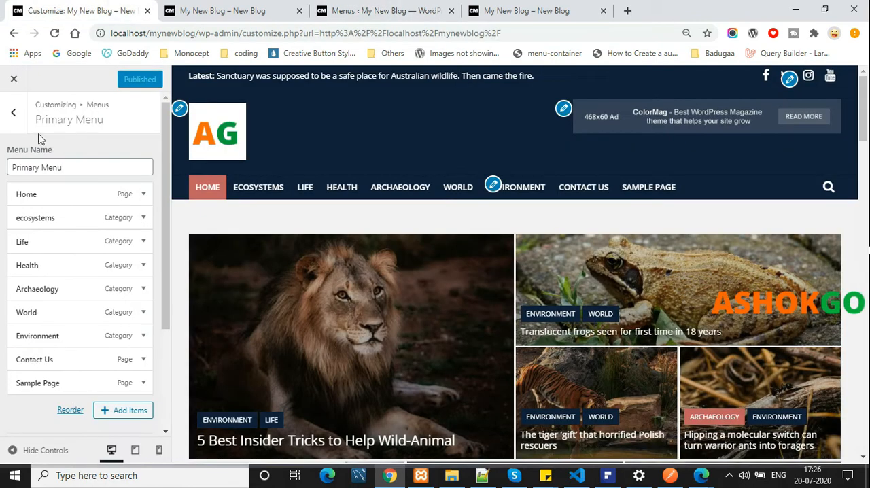
Leave the Primary Menu for the customizer's Widgets section and examine the homepage preview down to the footer
click(15, 112)
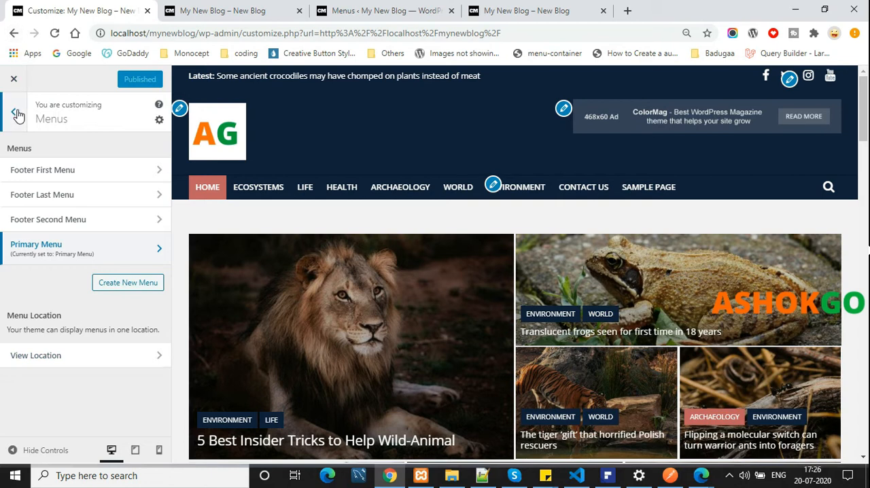
click(13, 111)
scroll(87, 299, down, 2)
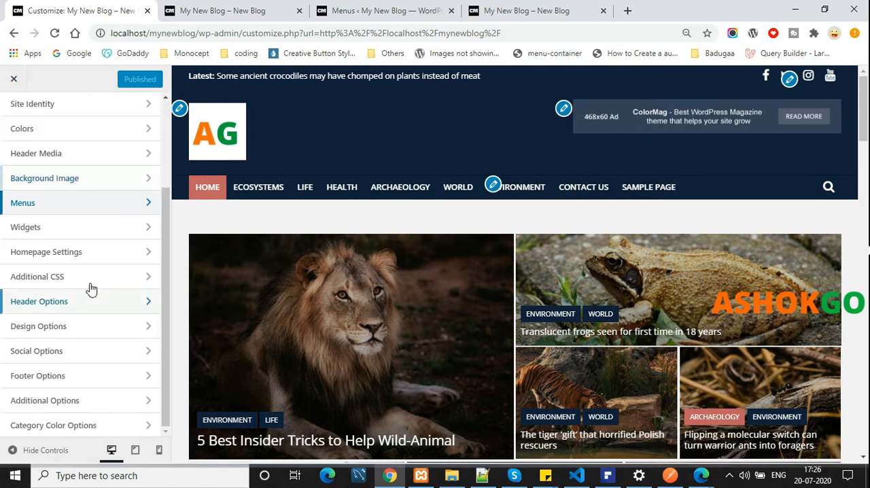
click(88, 227)
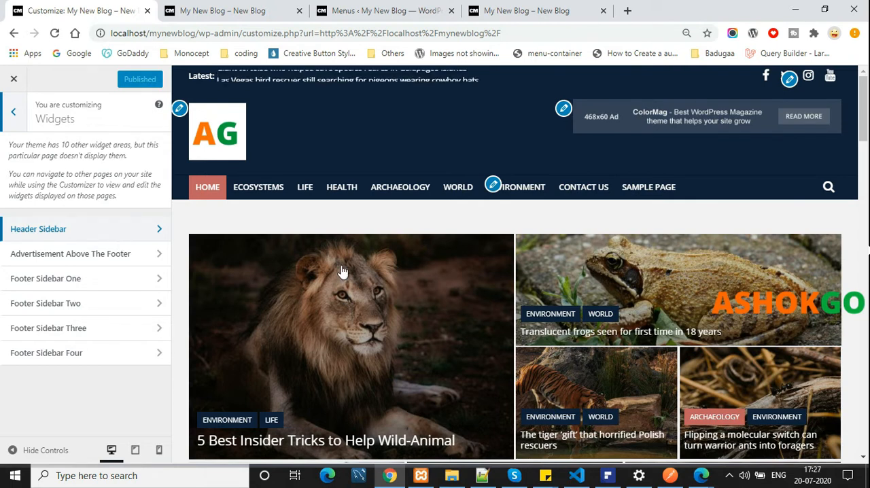
scroll(789, 280, down, 10)
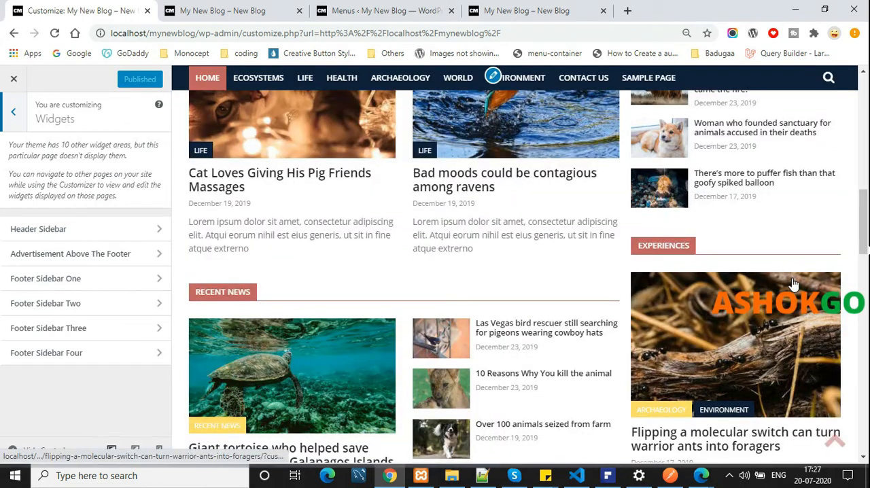
scroll(794, 284, down, 11)
scroll(793, 284, down, 1)
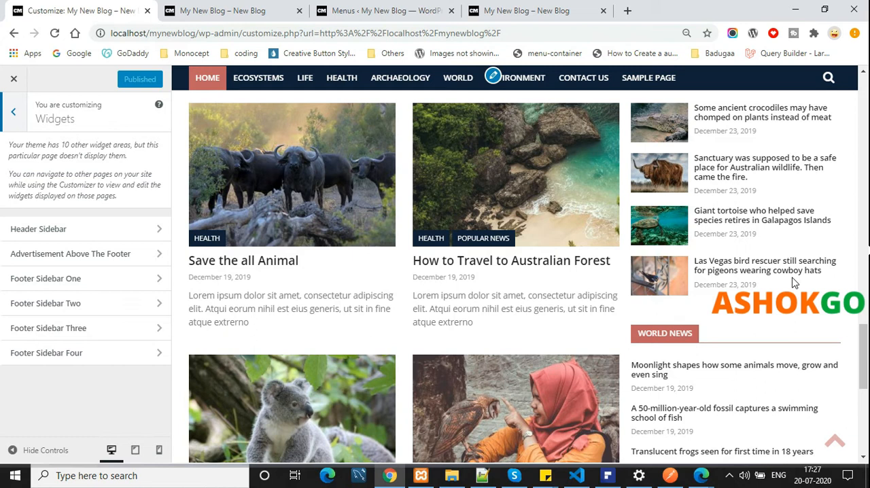
scroll(794, 284, down, 5)
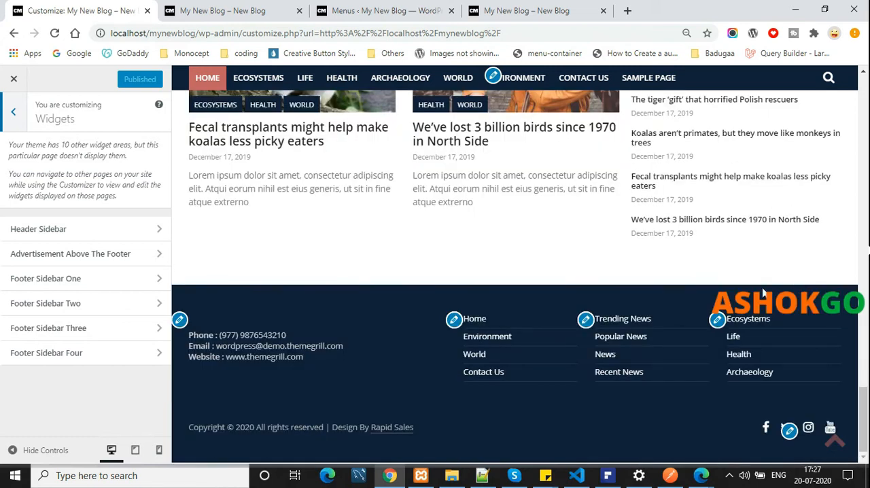
Inspect the Image widget in Header Sidebar and the Advertisement Above The Footer area, returning to the widget areas
click(105, 231)
click(93, 188)
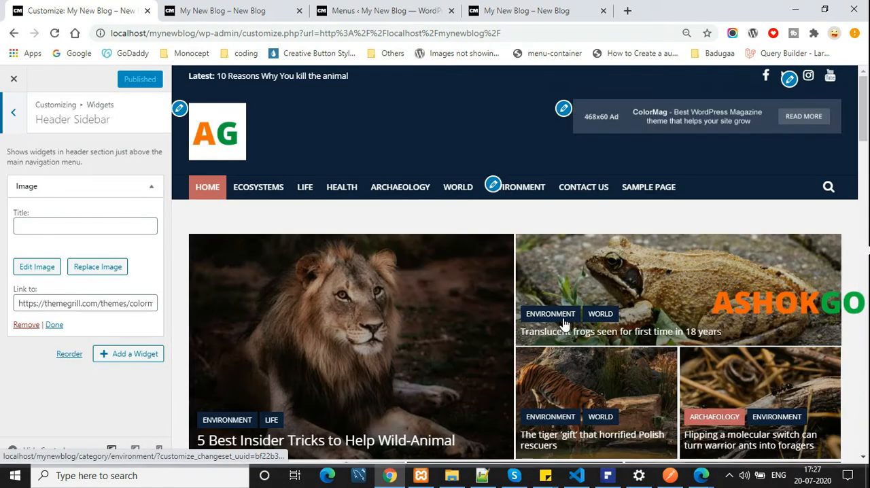
click(27, 121)
click(119, 255)
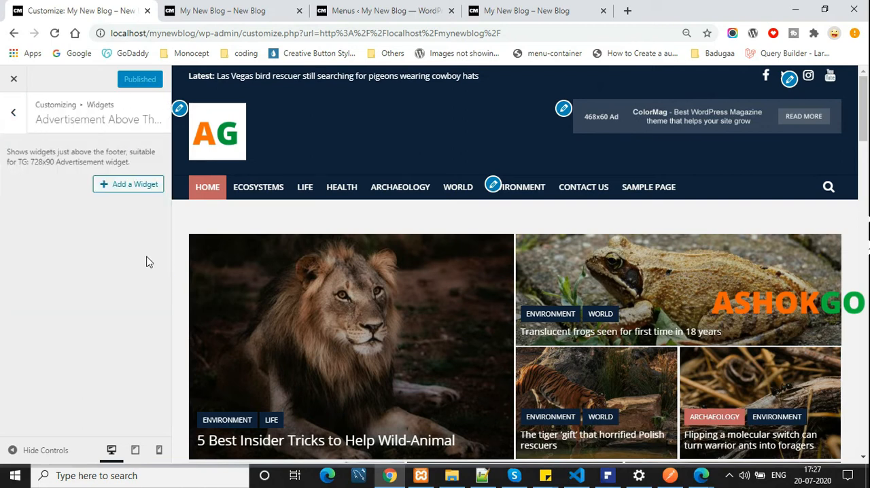
click(13, 112)
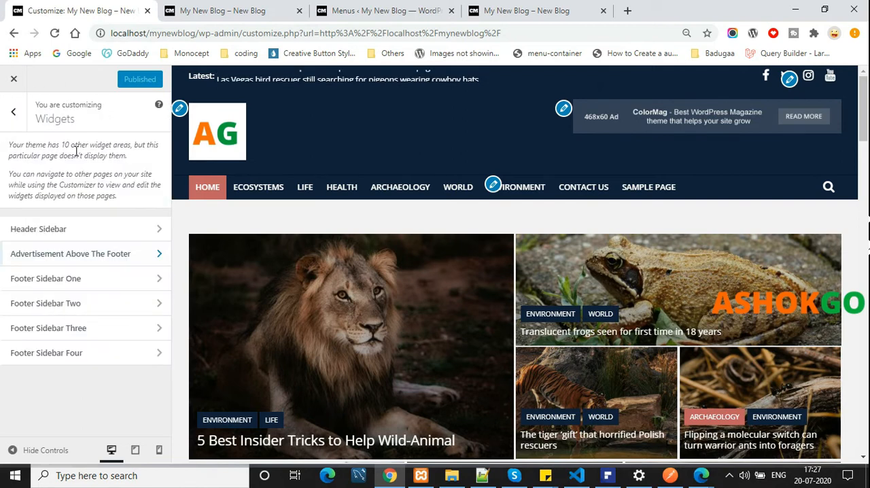
Expand the Text widget in Footer Sidebar One and replace the phone number in its contact details
click(123, 289)
click(38, 174)
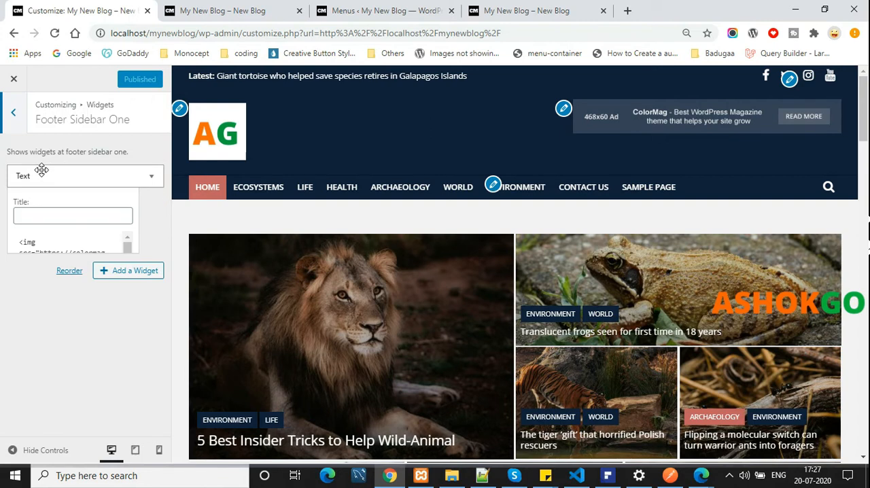
scroll(113, 343, down, 1)
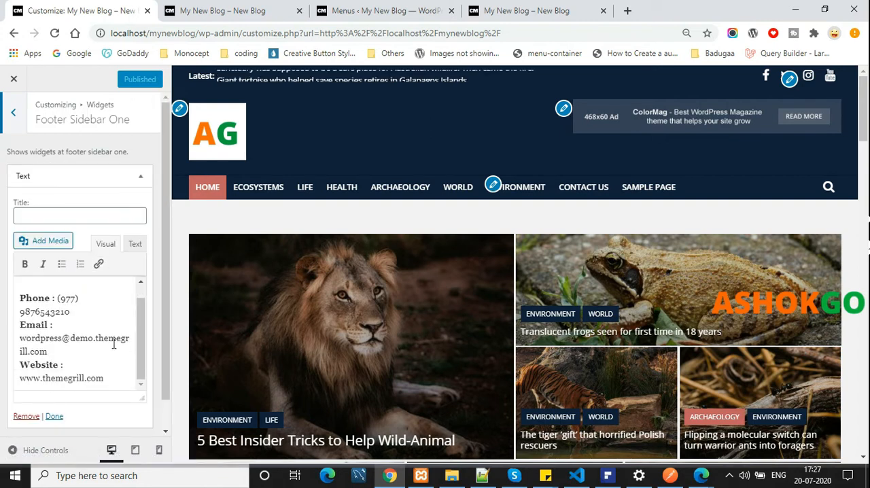
scroll(596, 328, down, 10)
scroll(595, 328, down, 3)
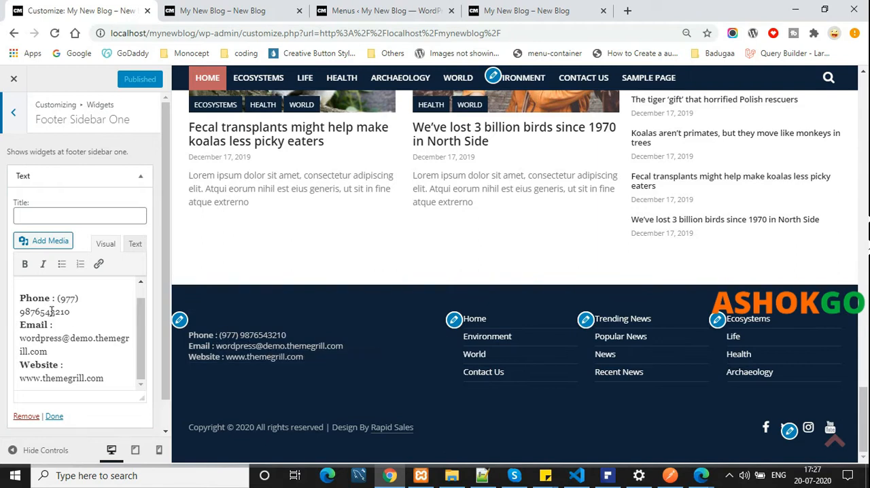
drag(56, 298, 78, 309)
key(BackSpace)
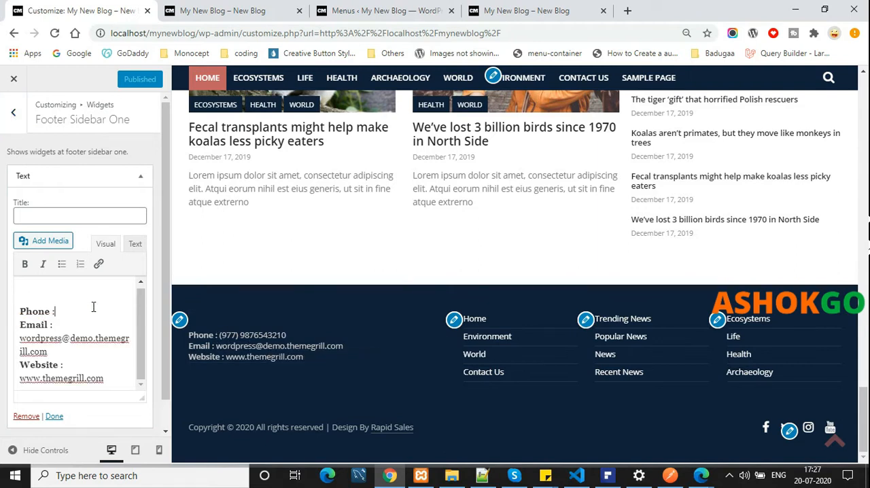
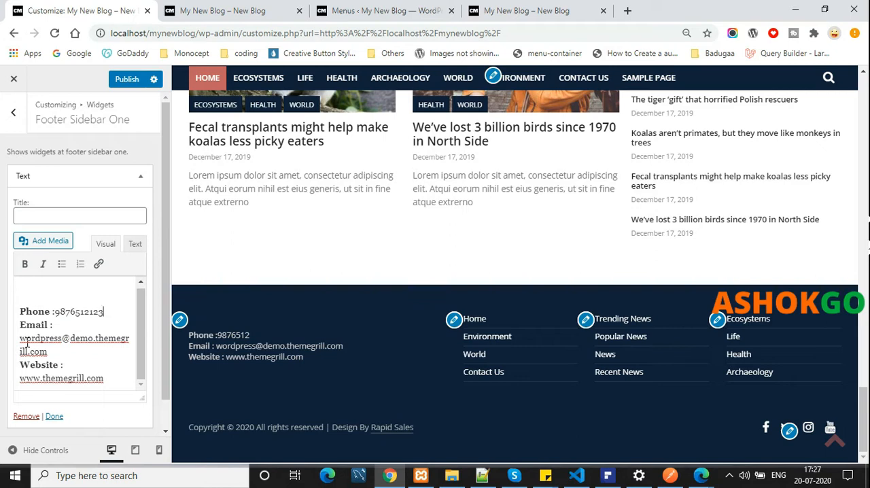
drag(21, 338, 111, 340)
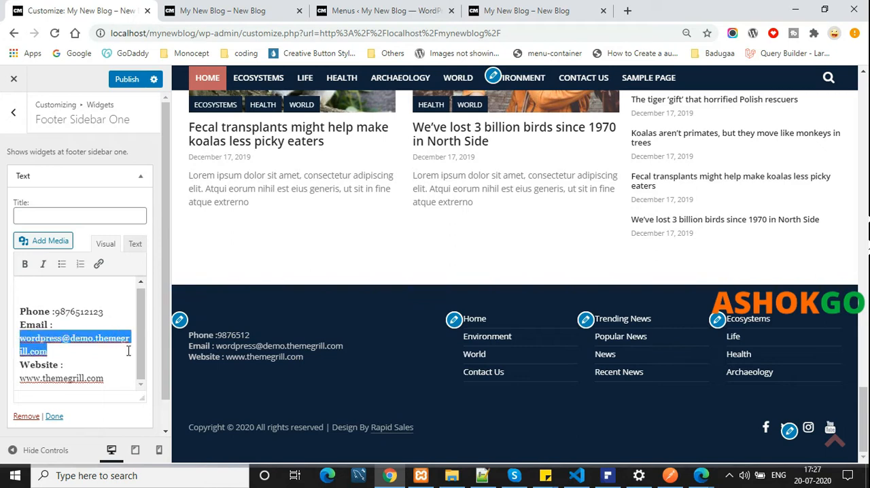
key(BackSpace)
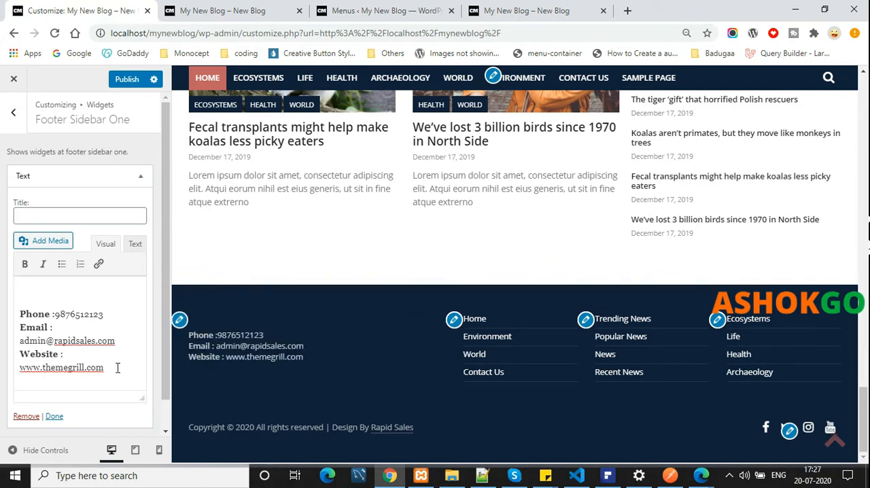
drag(118, 368, 38, 368)
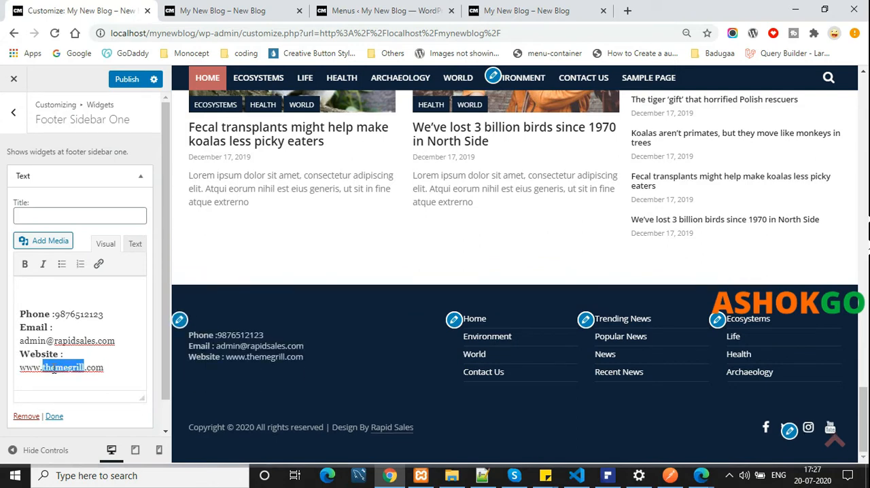
text(ashokgo)
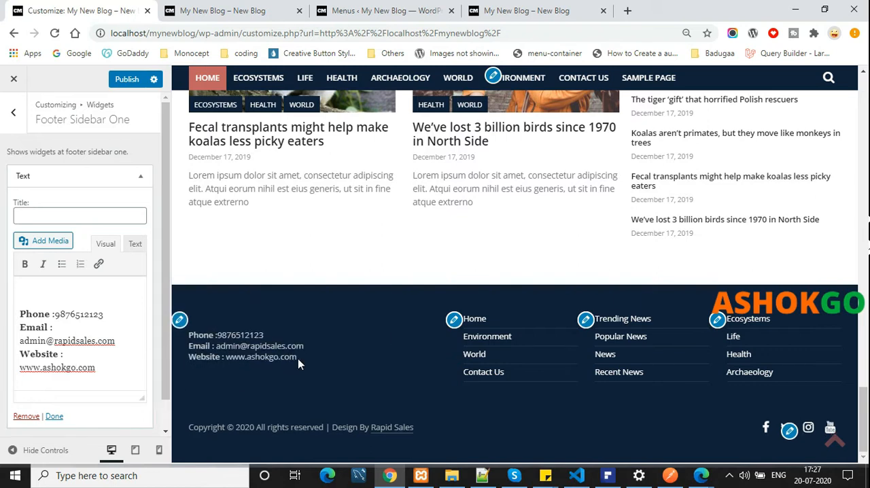
In Footer Sidebar Two, try Footer Last Menu in the Navigation Menu widget and settle on Primary Menu
click(13, 112)
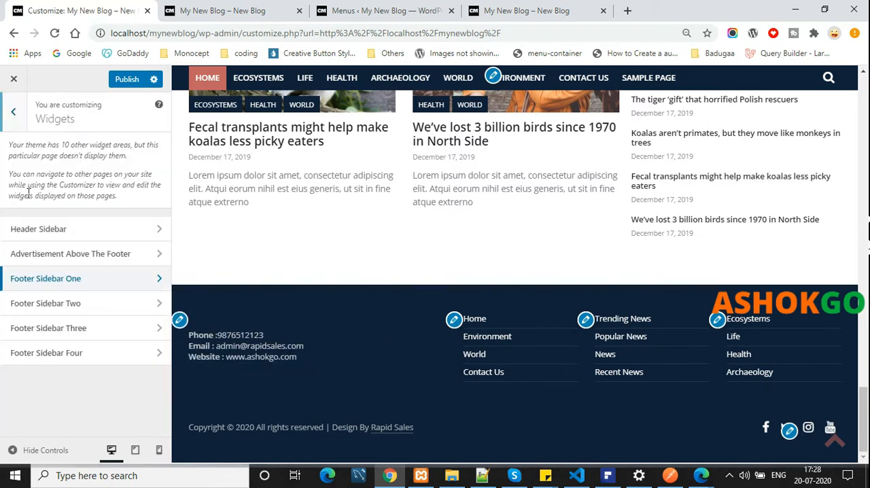
click(74, 314)
click(99, 178)
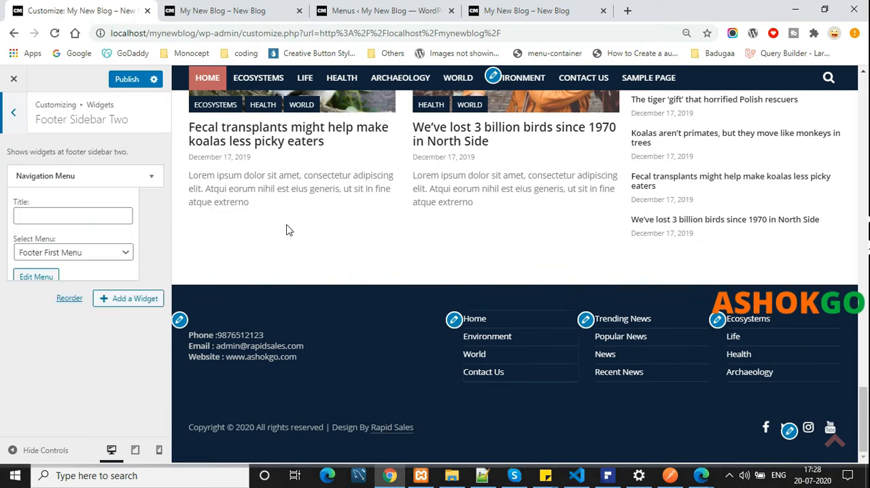
click(150, 176)
click(152, 177)
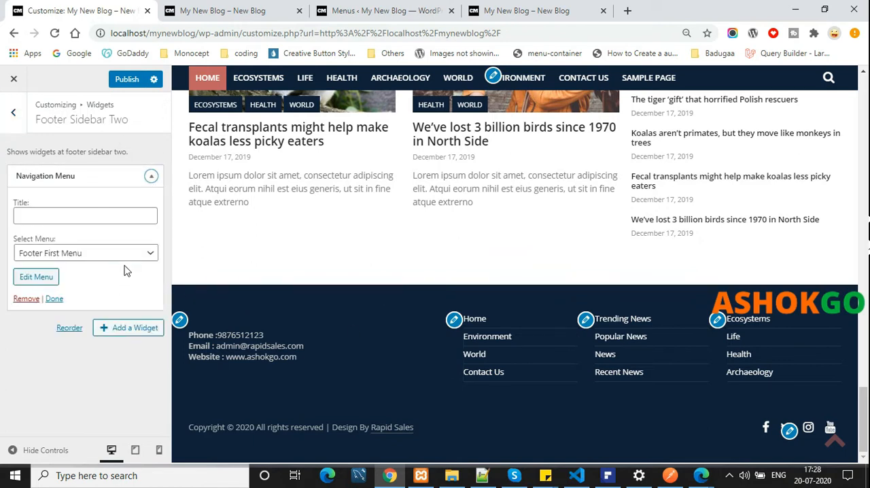
click(136, 262)
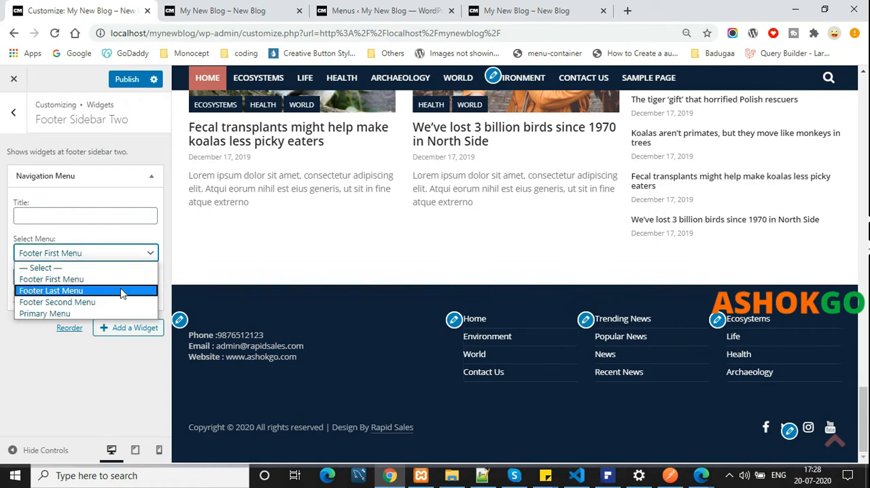
click(121, 290)
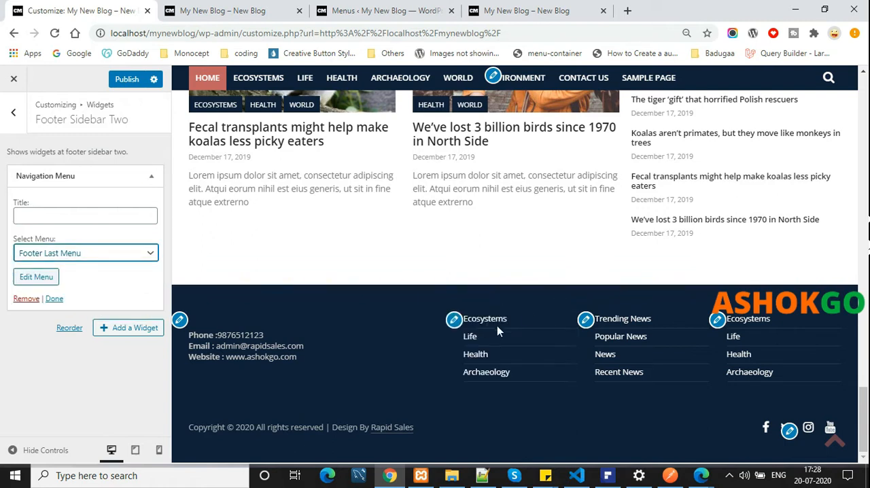
click(97, 257)
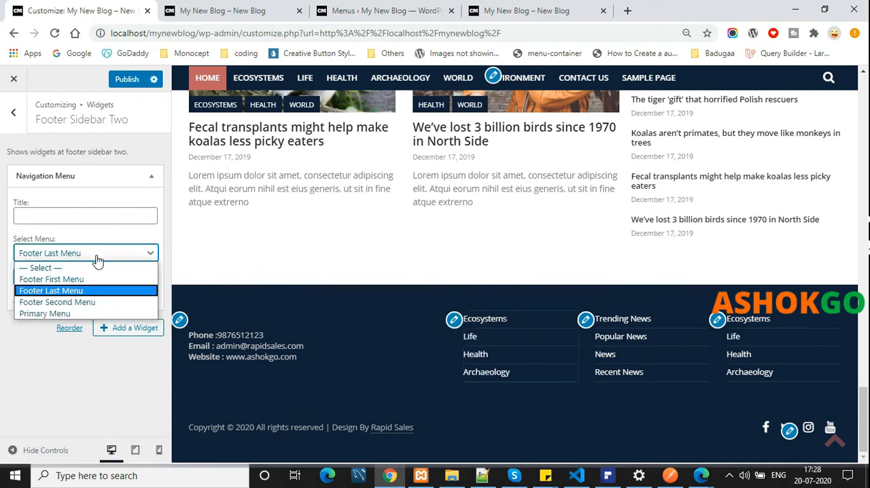
click(85, 314)
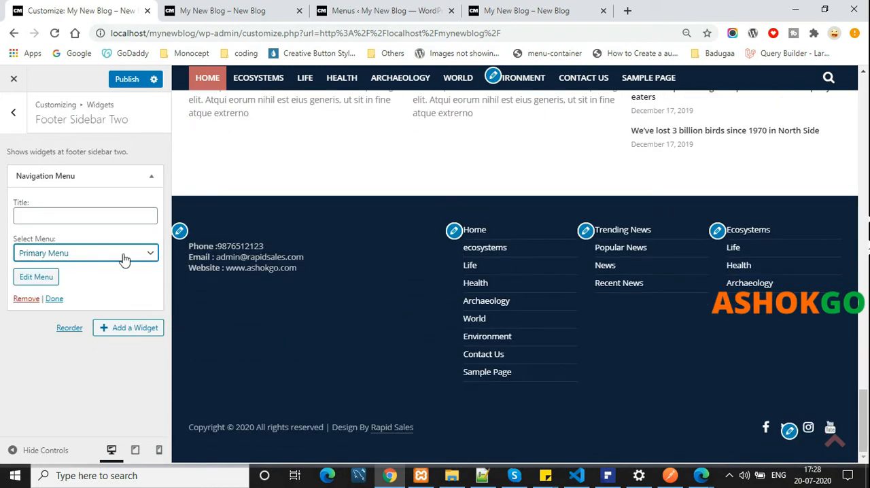
click(123, 262)
Title the Footer Sidebar Two navigation widget "Menu Footer"
click(114, 209)
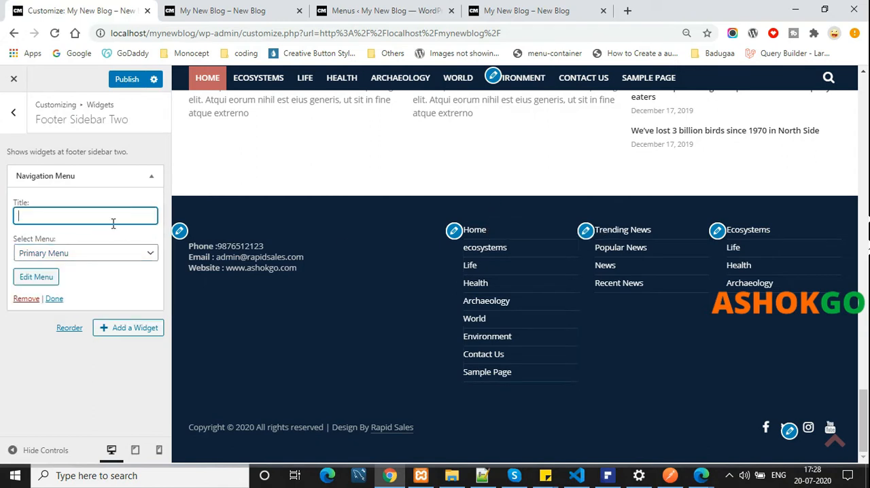
text(Fe)
key(BackSpace)
key(BackSpace)
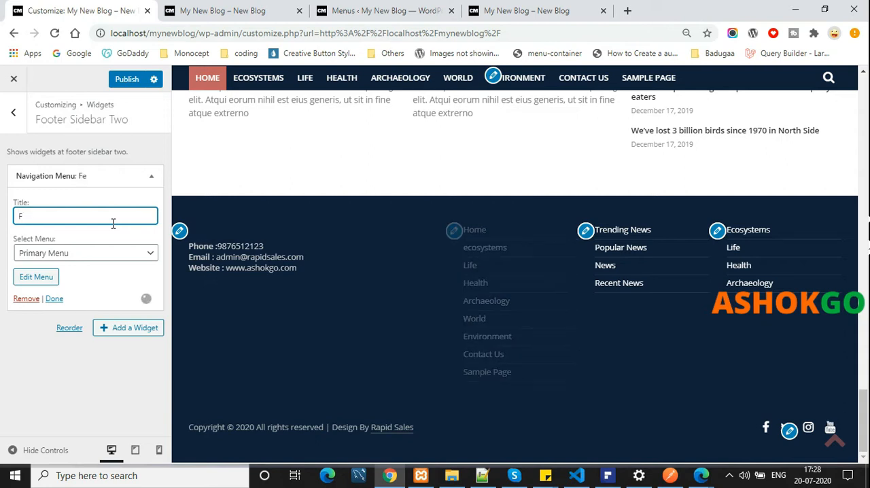
text(Menu Footer)
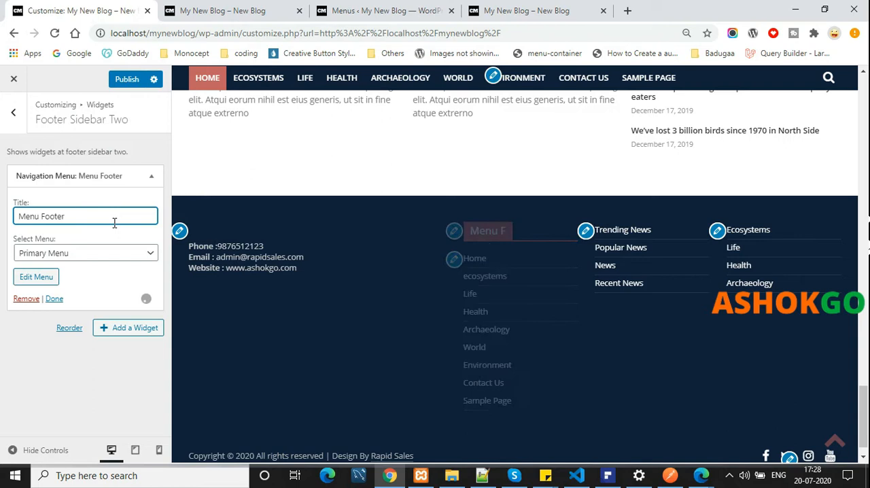
Open the Navigation Menu widget in Footer Sidebar Three and title it "Trending News"
click(11, 126)
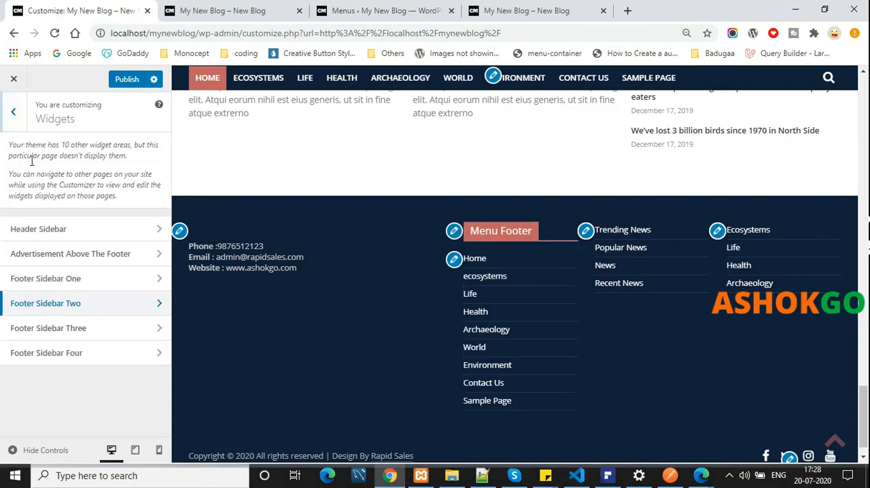
click(112, 329)
click(61, 175)
click(69, 215)
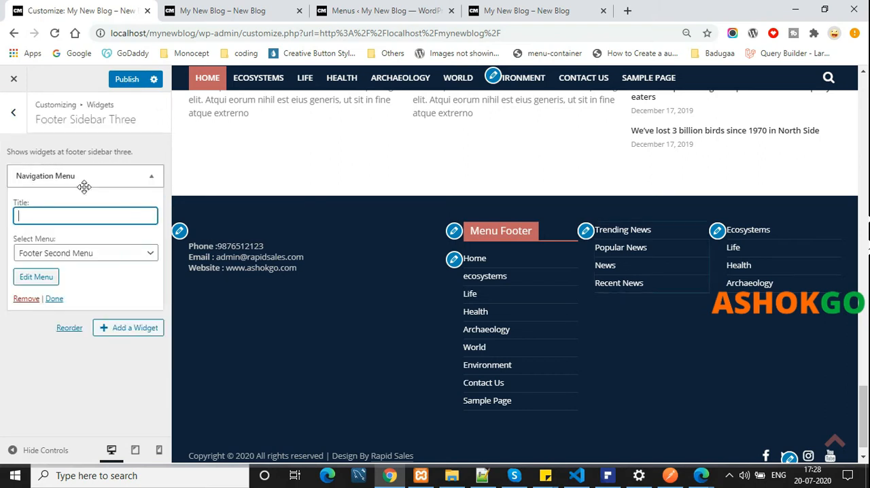
text(Trendong)
key(BackSpace)
key(BackSpace)
key(BackSpace)
key(BackSpace)
key(BackSpace)
text(ding News)
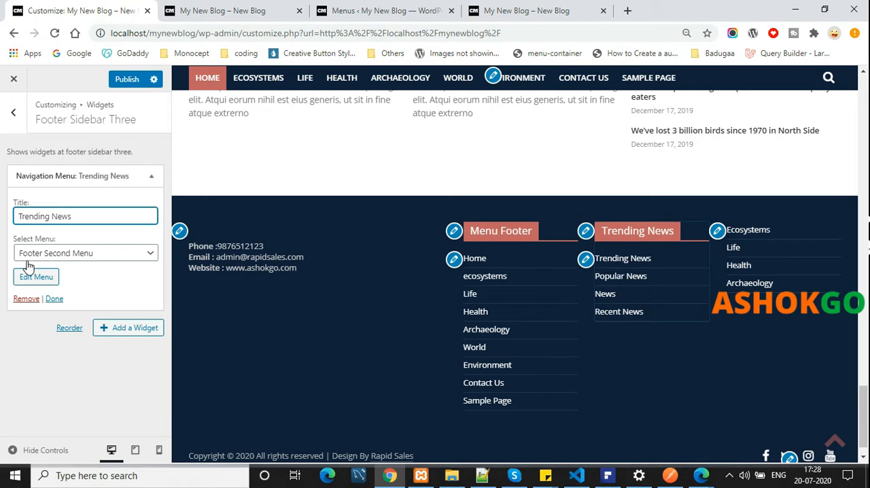
Inspect the Navigation Menu widget in Footer Sidebar Four and return to the main list of customizer sections
click(13, 112)
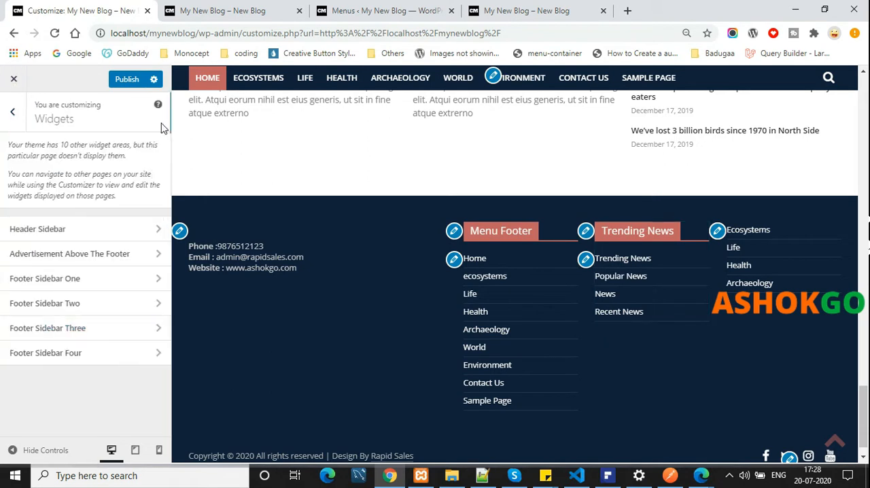
click(105, 357)
click(112, 178)
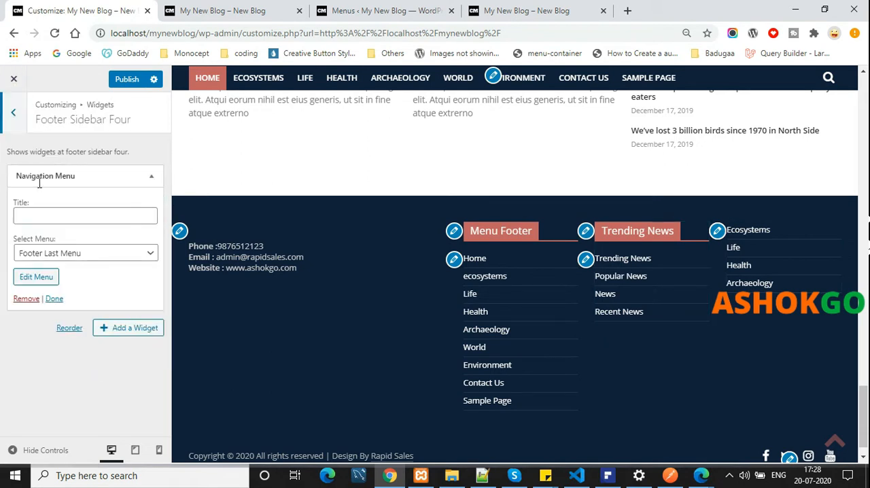
click(26, 124)
click(15, 111)
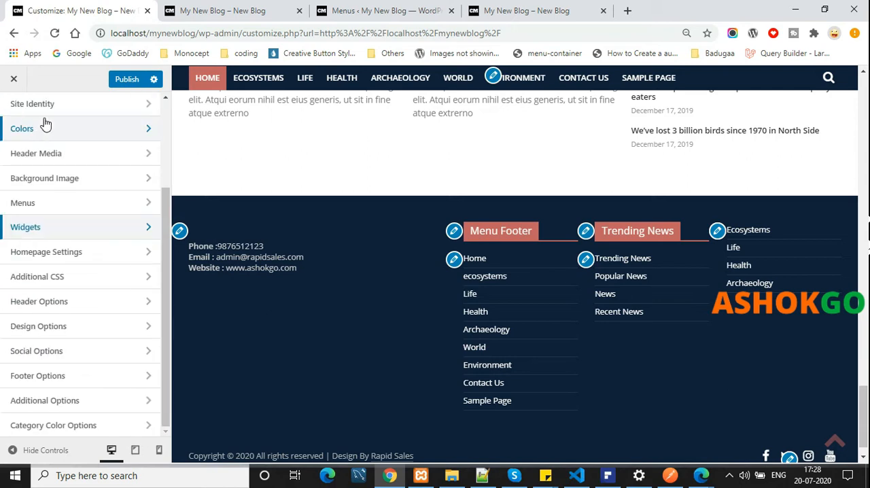
In Homepage Settings, try Layout as the static homepage and reset the Homepage choice to "— Select —"
click(123, 254)
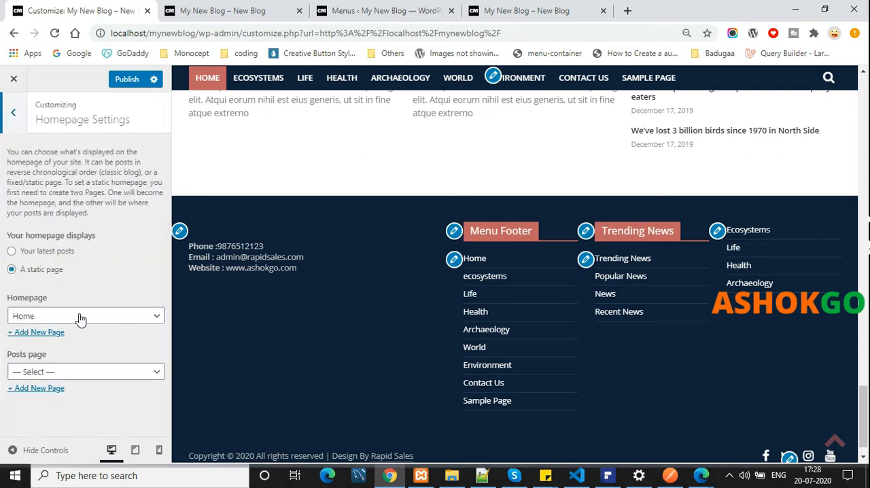
scroll(558, 250, up, 15)
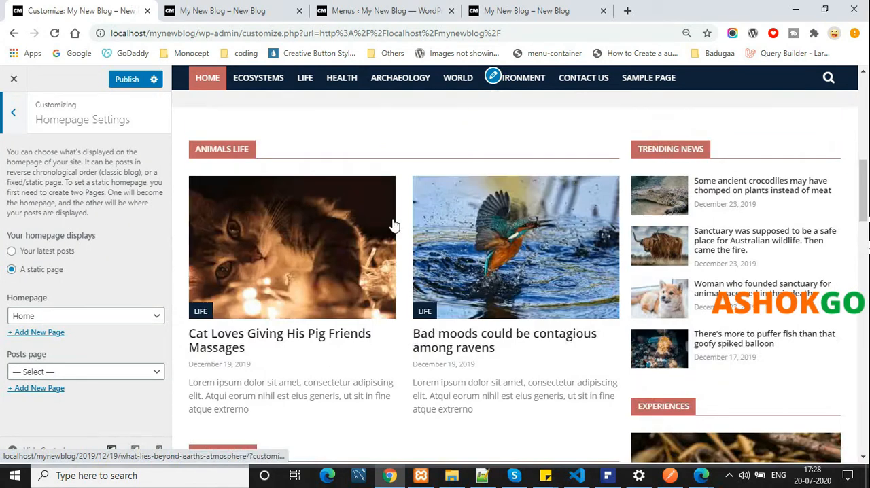
scroll(404, 209, up, 2)
scroll(492, 170, down, 6)
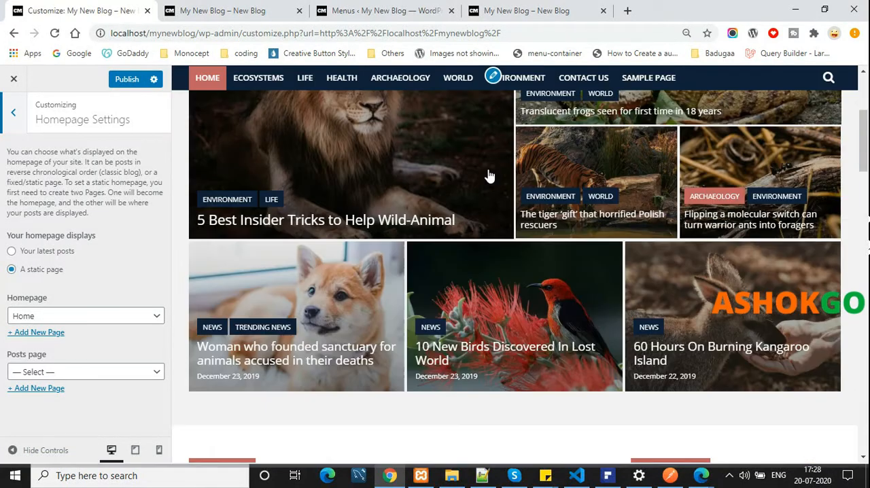
scroll(571, 328, down, 5)
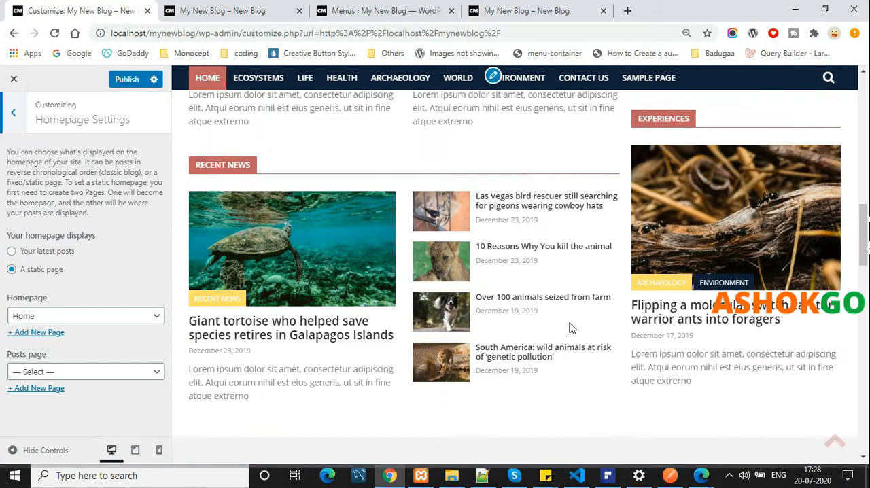
click(83, 373)
click(101, 312)
click(98, 314)
click(82, 368)
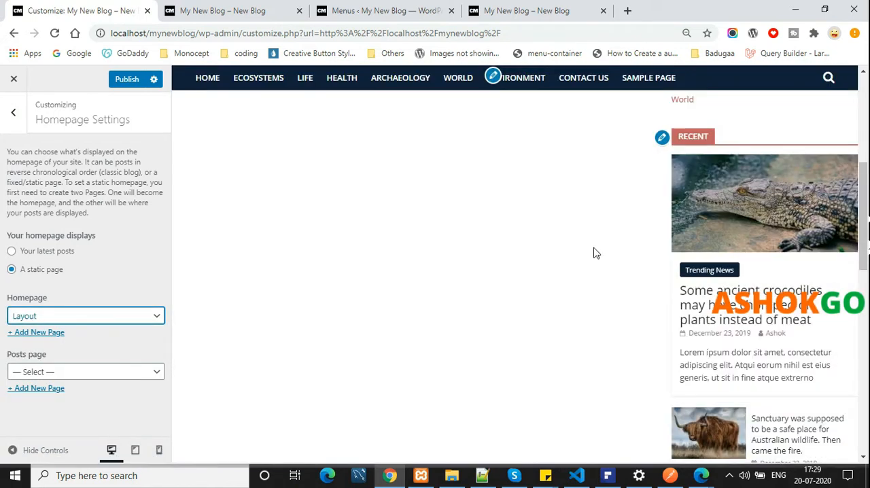
click(120, 316)
click(108, 331)
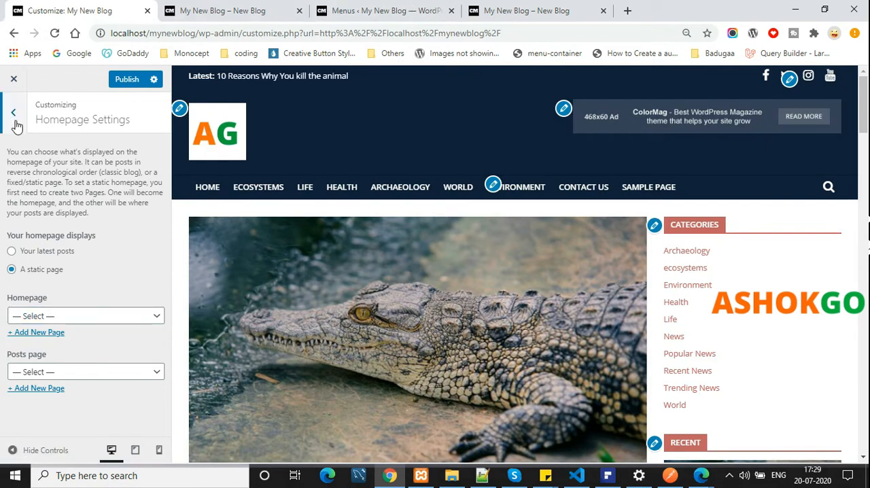
Examine the theme's custom rules in the Additional CSS section and return to the list of sections
click(12, 114)
click(83, 280)
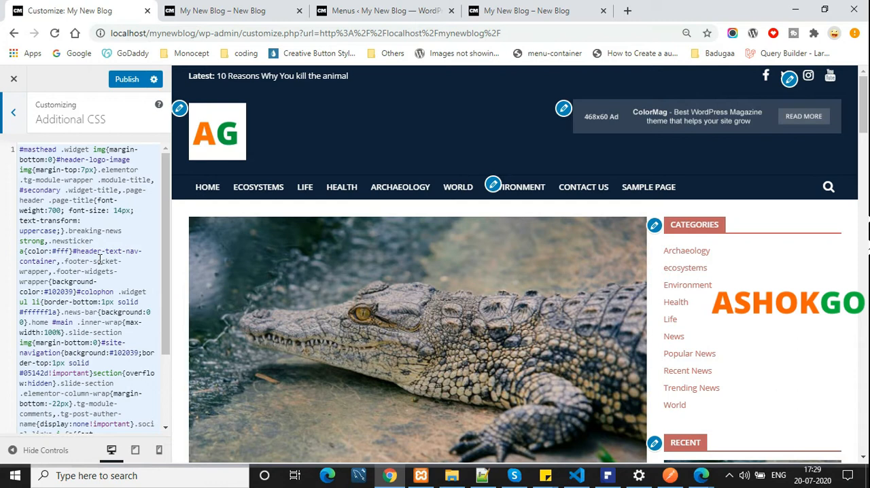
scroll(100, 258, down, 3)
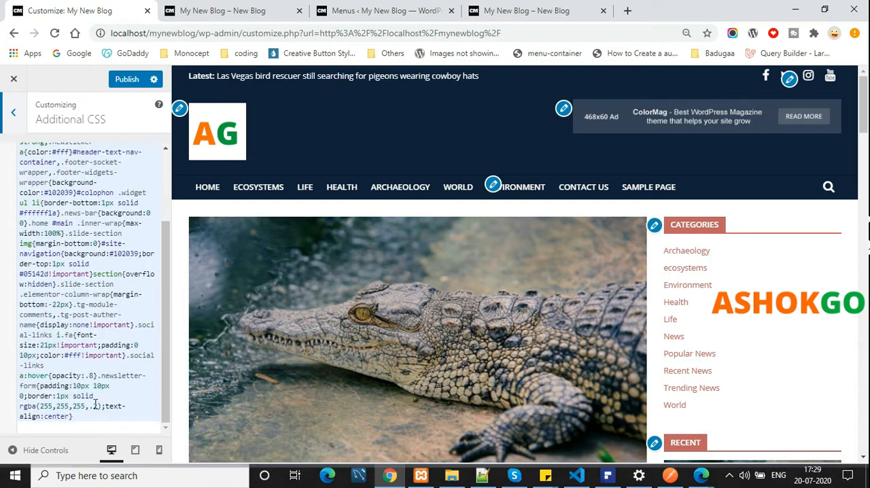
scroll(83, 312, up, 3)
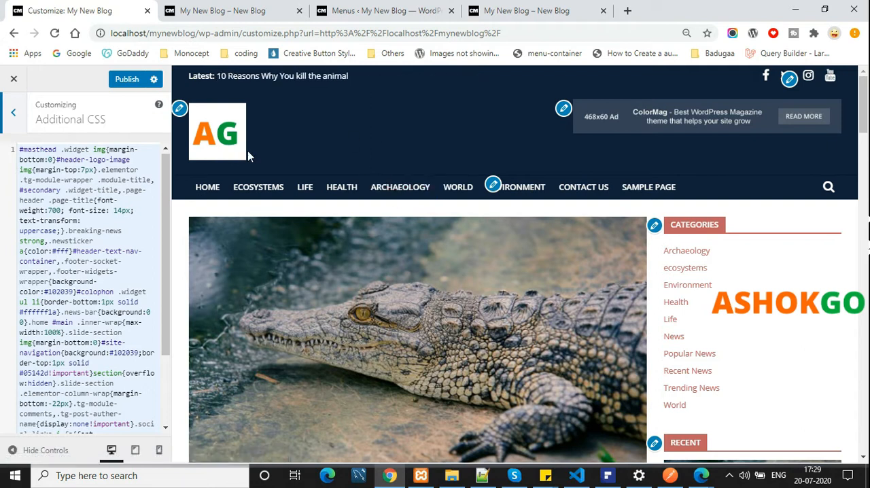
scroll(74, 309, down, 3)
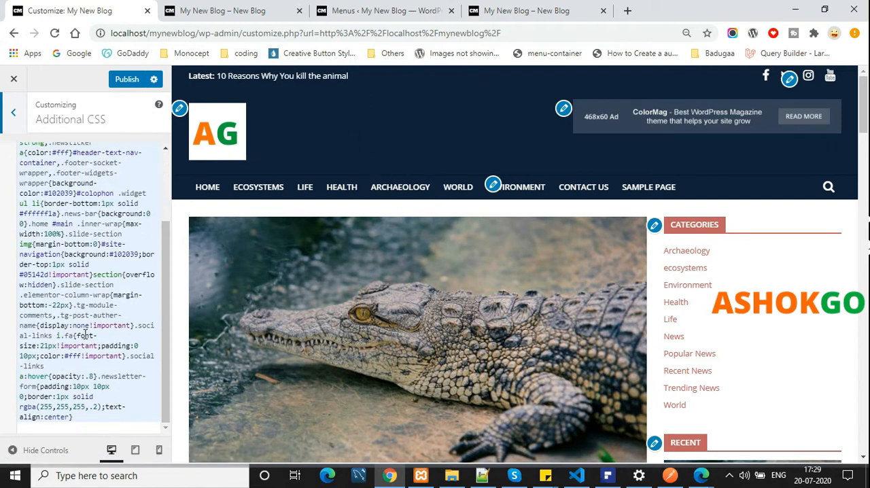
scroll(34, 234, up, 5)
click(13, 112)
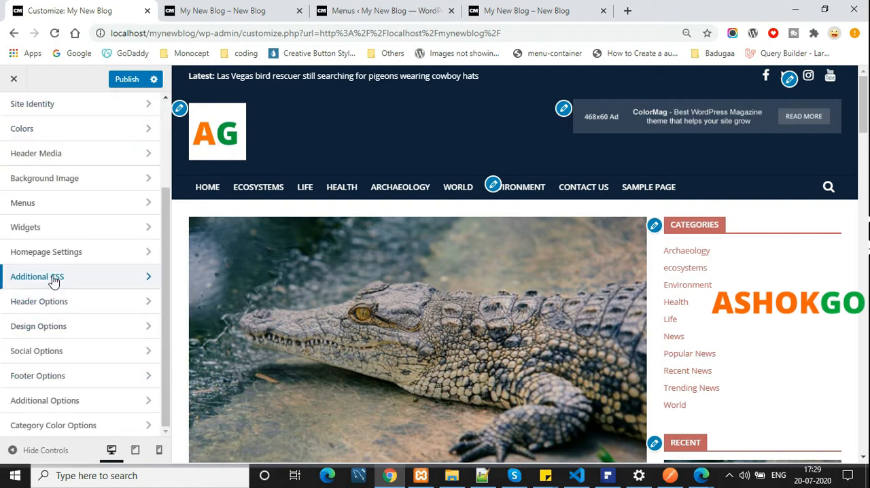
In Header Options, try the centered-logo main header layout and settle on the second display type
click(111, 307)
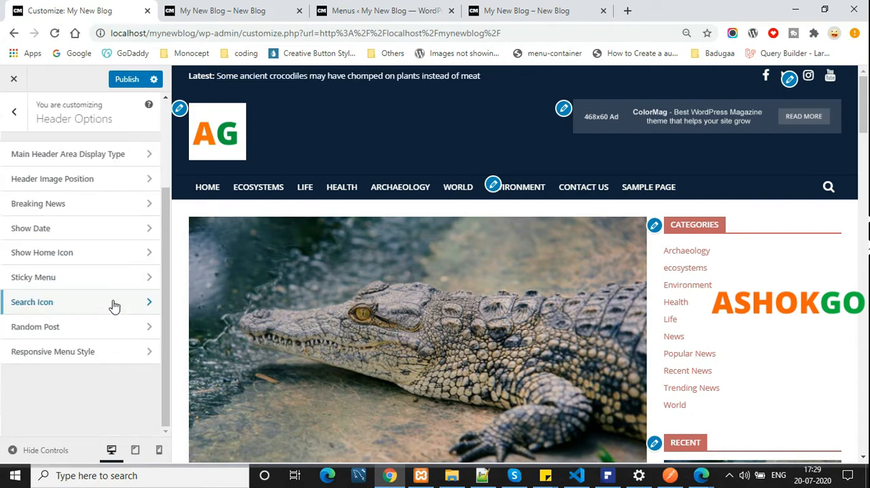
click(140, 155)
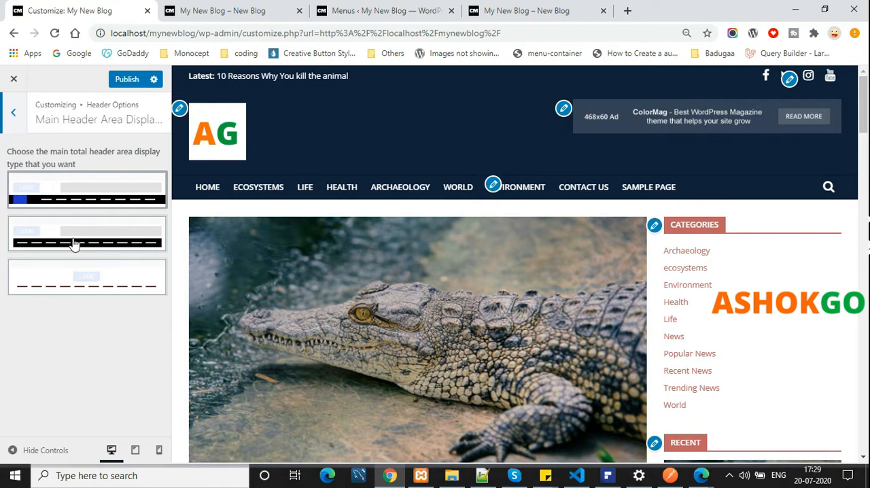
click(121, 227)
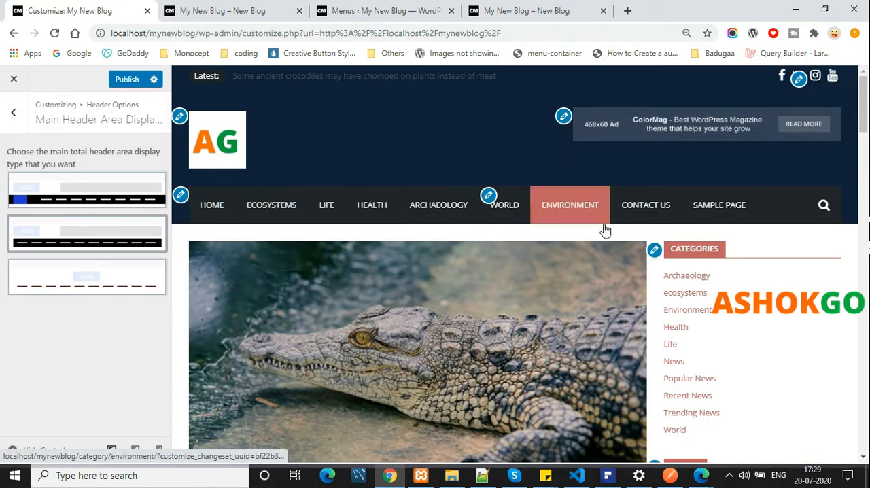
click(128, 288)
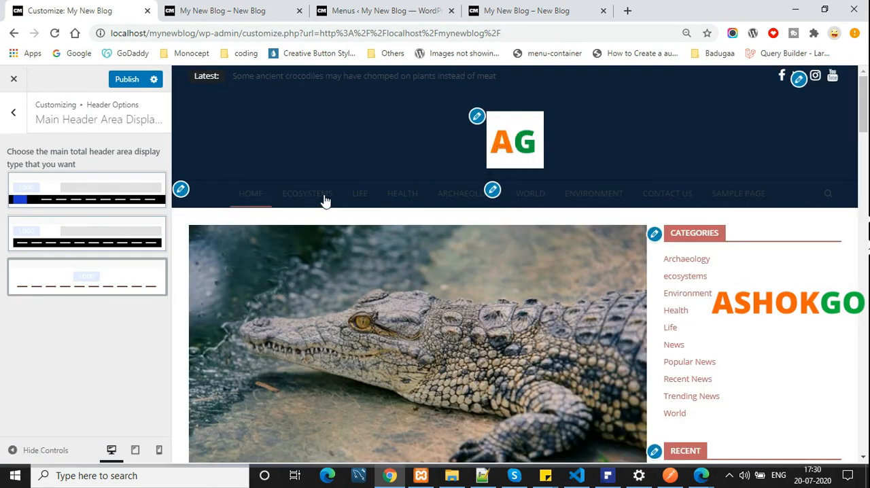
click(52, 240)
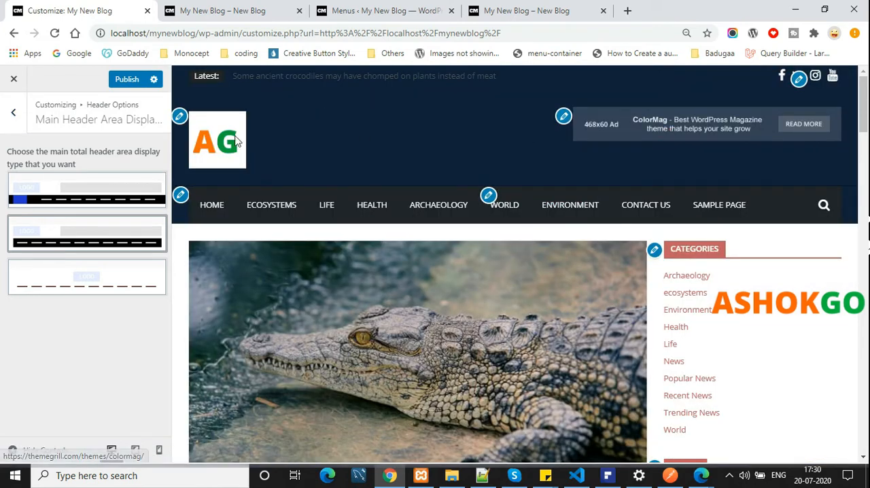
Set the Header Image Position to display the header image just above the site title/text
click(16, 121)
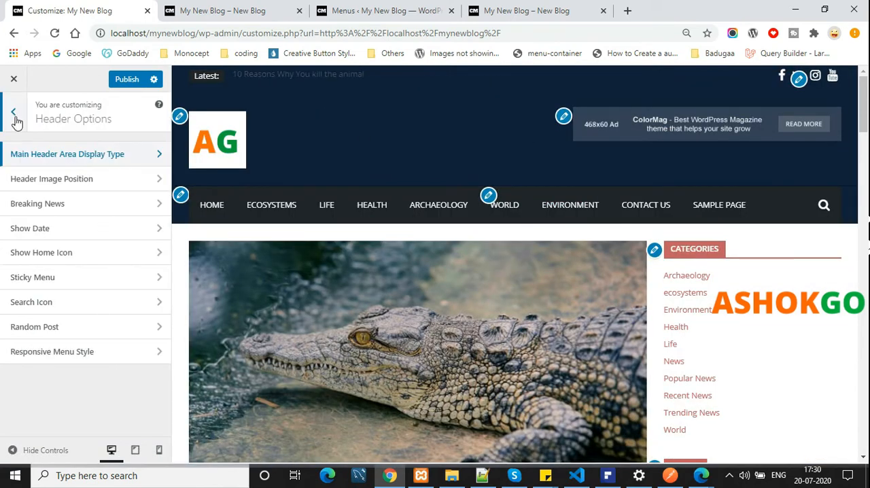
click(95, 179)
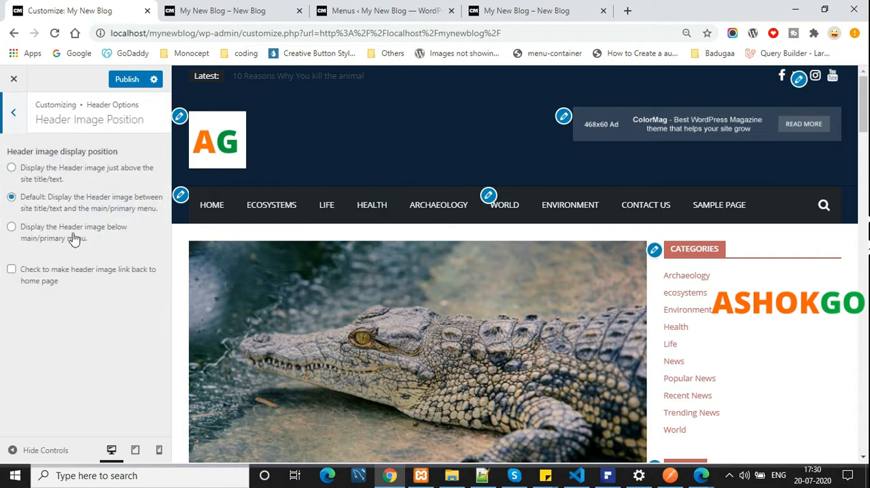
click(22, 168)
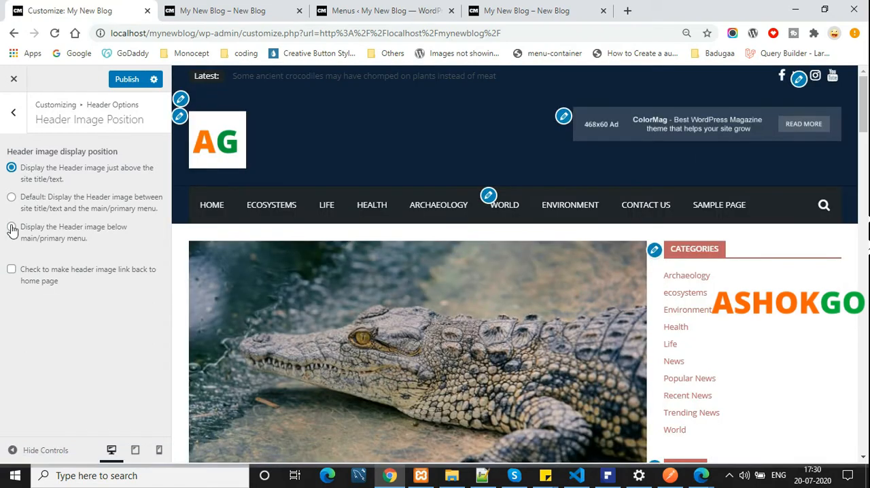
Switch the main header area to the first display type in Header Options
click(14, 113)
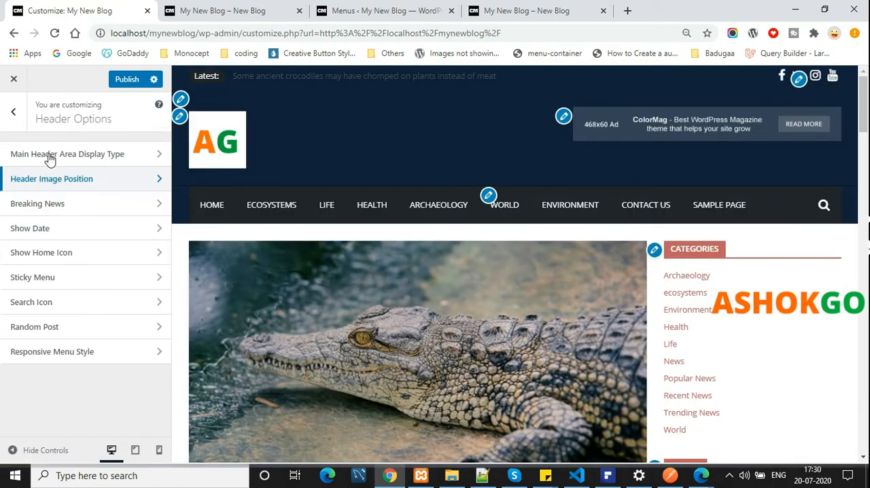
click(102, 206)
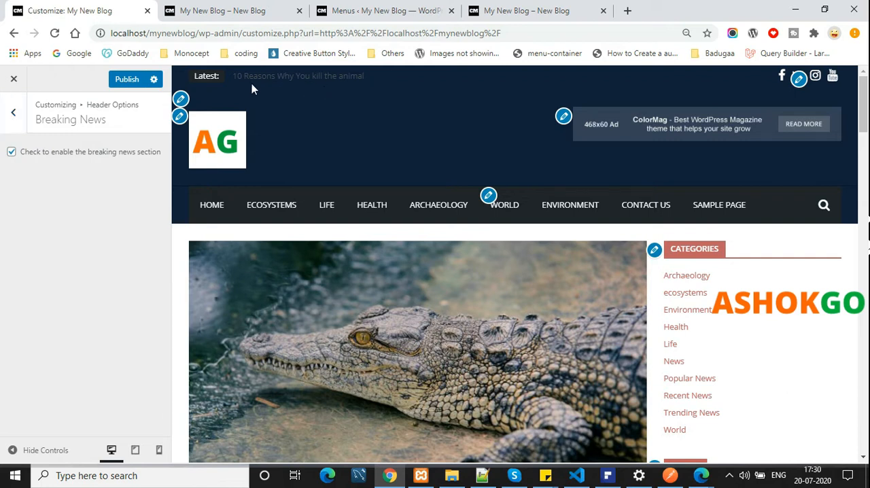
click(12, 112)
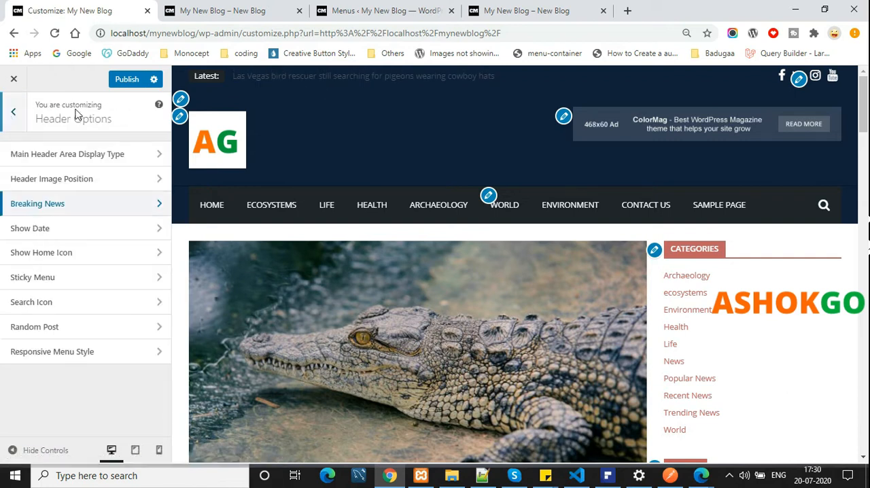
click(80, 155)
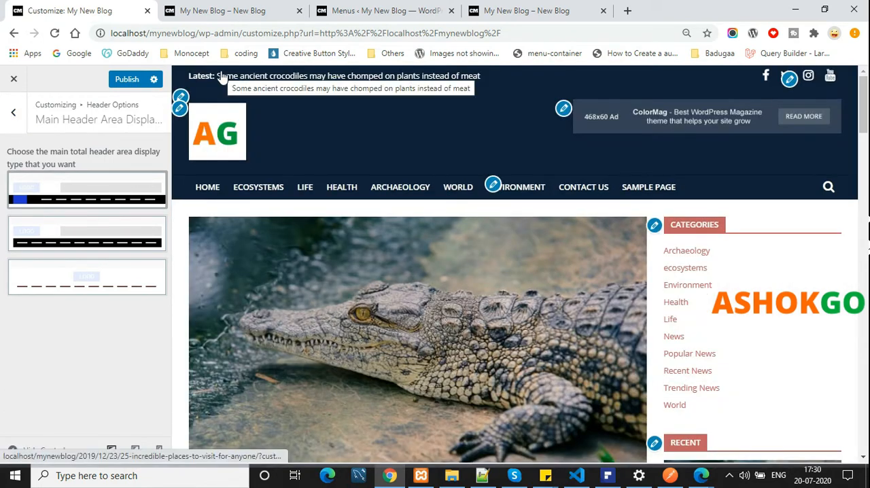
click(23, 119)
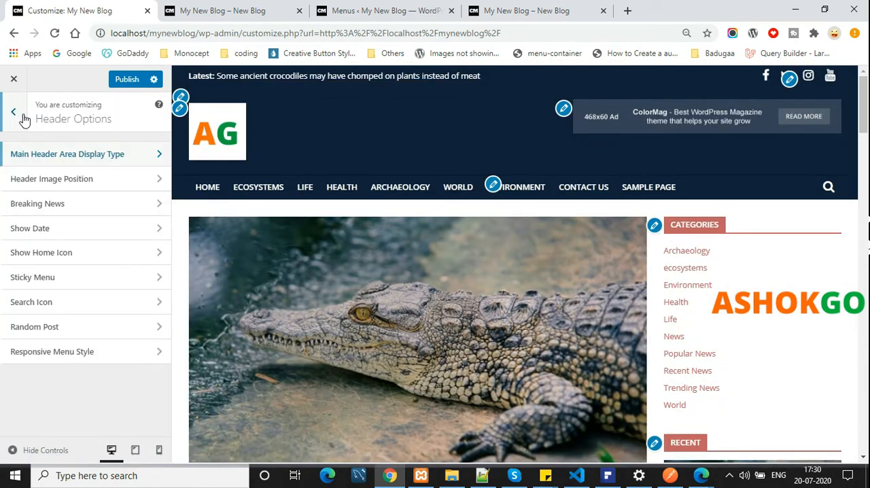
Try the header without the breaking news section, then enable the section again
click(88, 203)
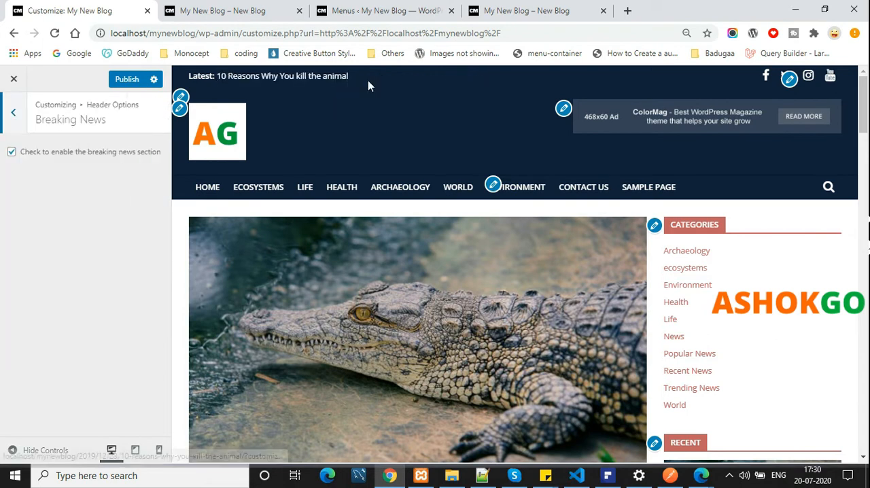
click(54, 158)
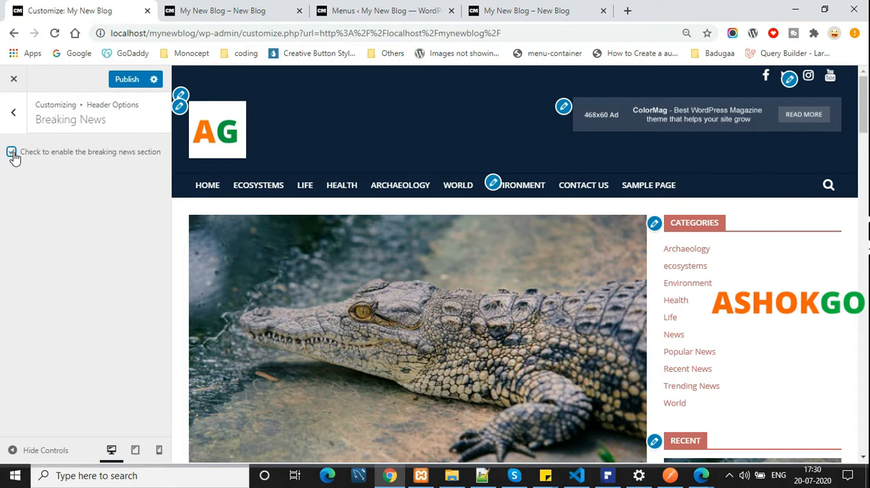
click(12, 153)
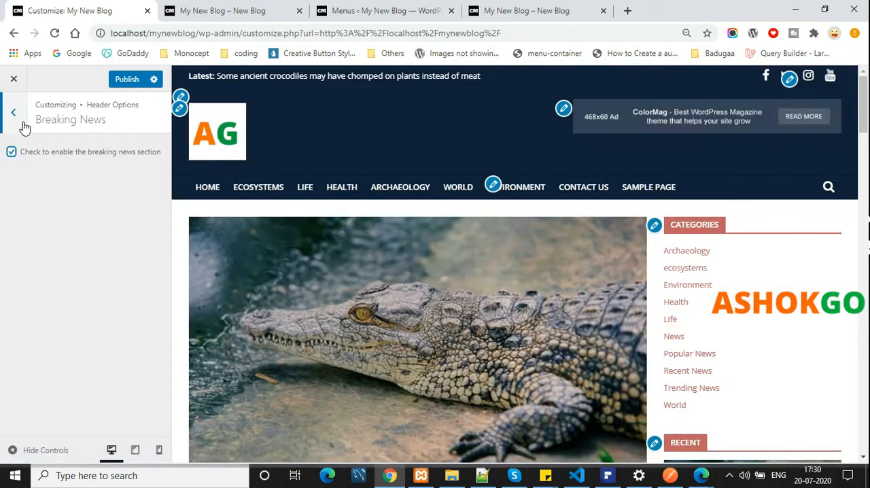
click(24, 127)
Set the date in header display type to Theme Default Setting in the Show Date options
click(120, 227)
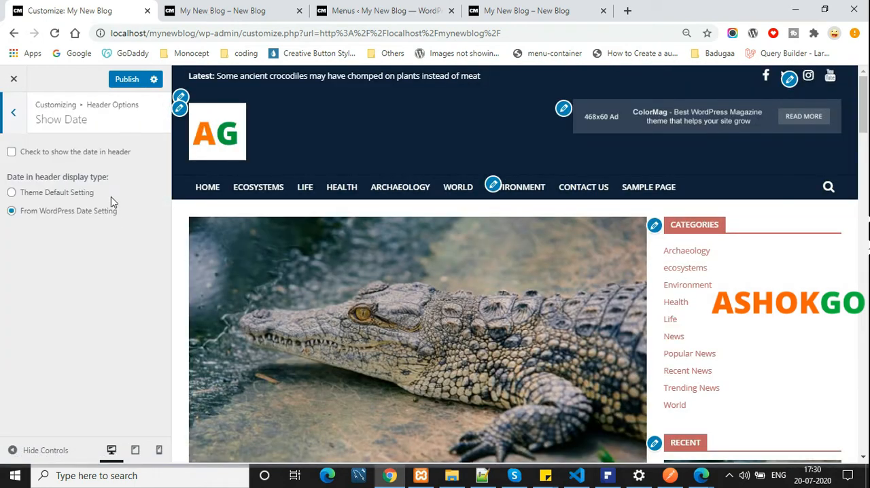
scroll(367, 219, down, 10)
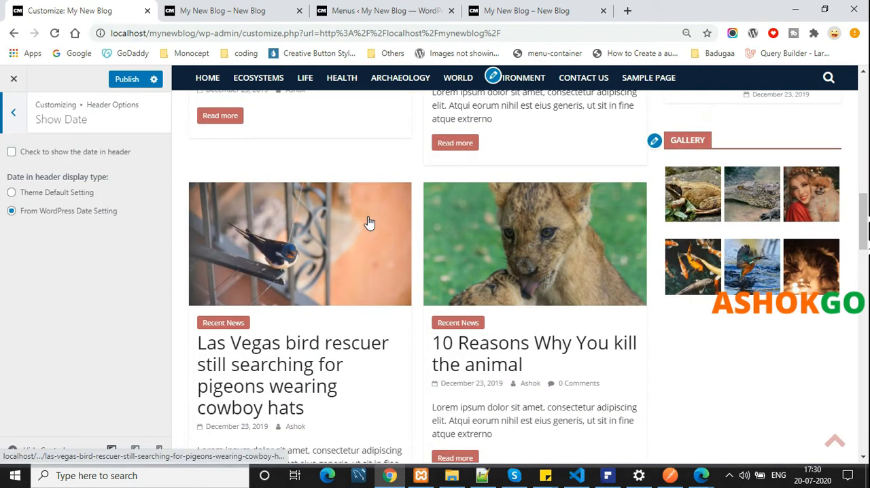
click(66, 217)
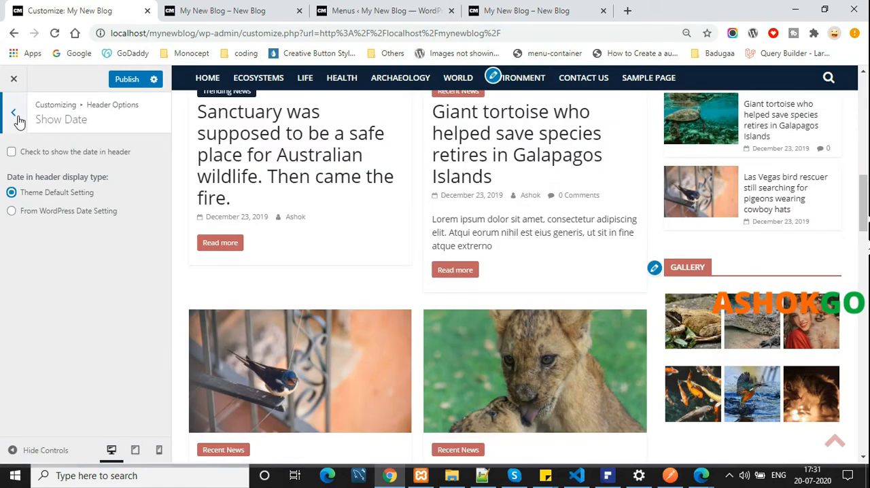
click(14, 113)
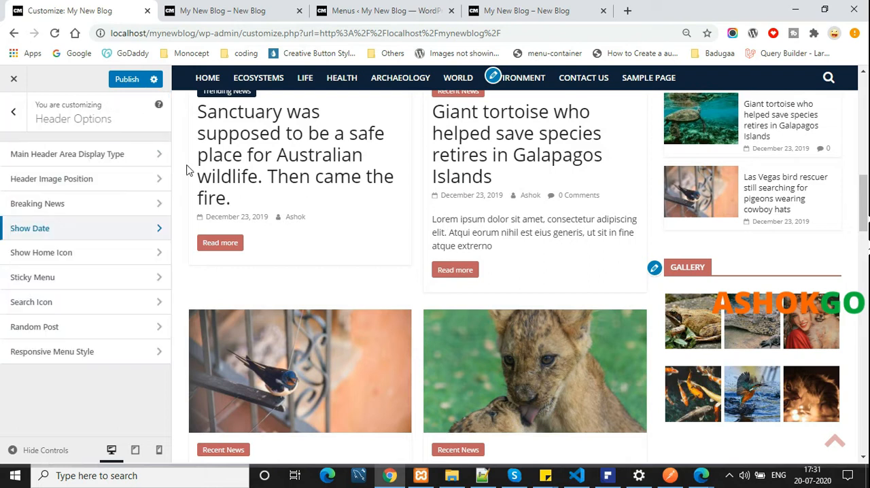
Enable the home icon in the primary menu and compare the preview with and without it
click(89, 257)
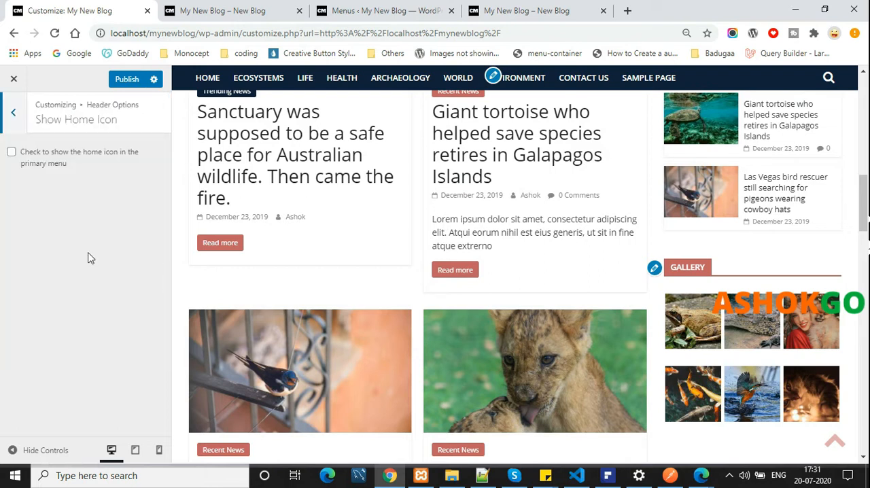
click(128, 161)
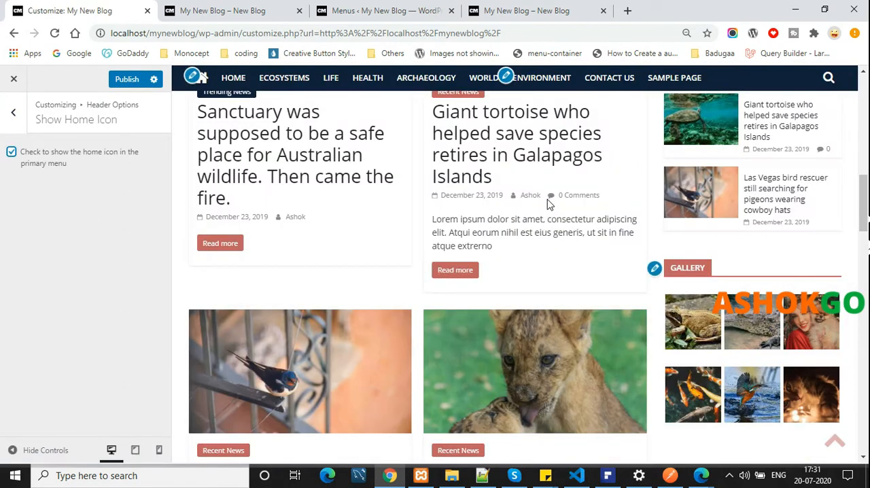
scroll(549, 203, up, 4)
scroll(549, 202, up, 10)
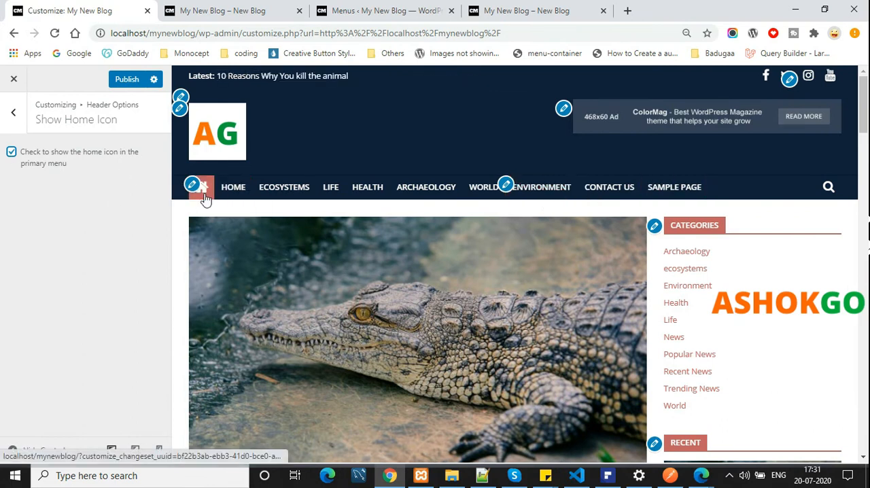
click(81, 157)
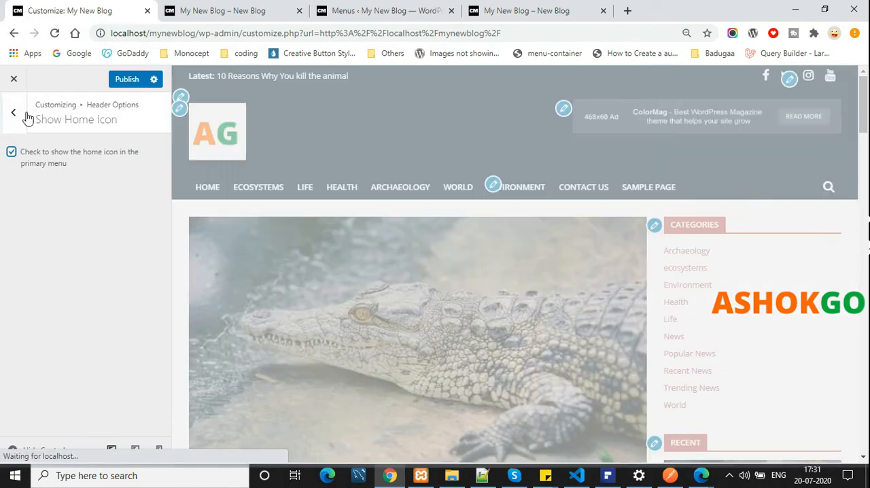
click(13, 112)
Open the Sticky Menu option and examine how the primary menu behaves while scrolling in the preview and on the live blog
click(91, 284)
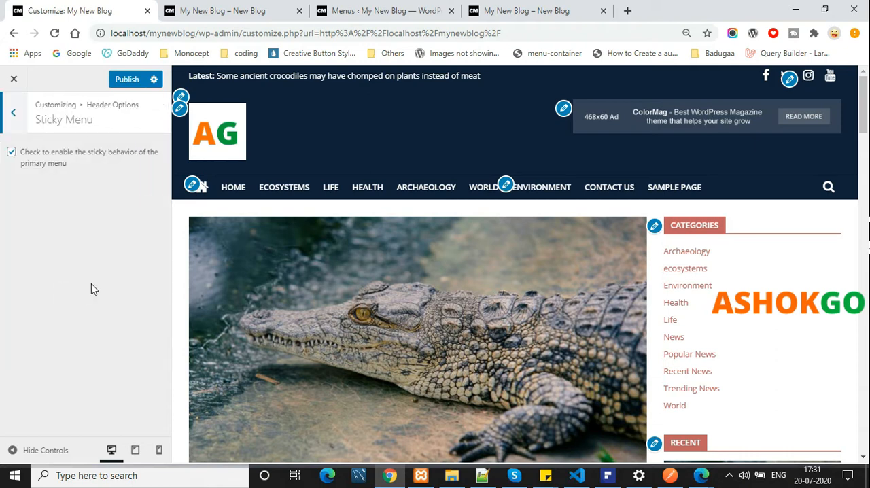
scroll(476, 175, down, 5)
scroll(396, 277, up, 2)
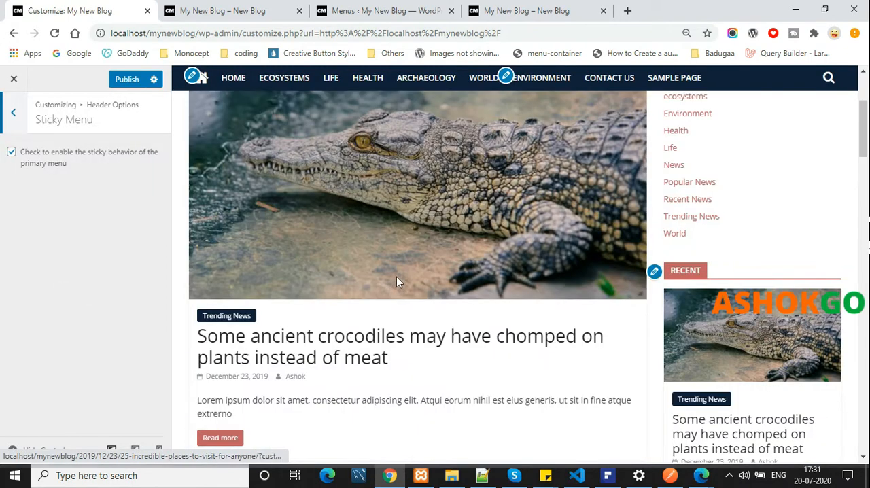
click(253, 8)
scroll(324, 242, up, 6)
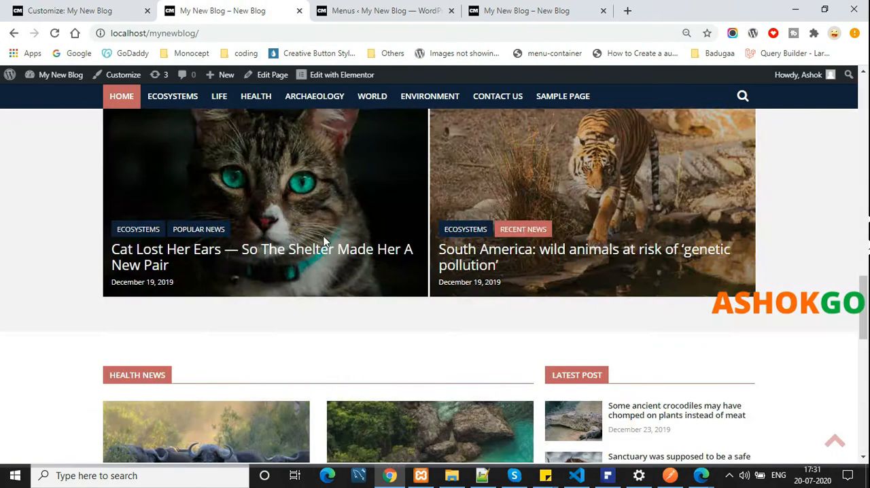
scroll(328, 239, down, 6)
scroll(329, 235, up, 8)
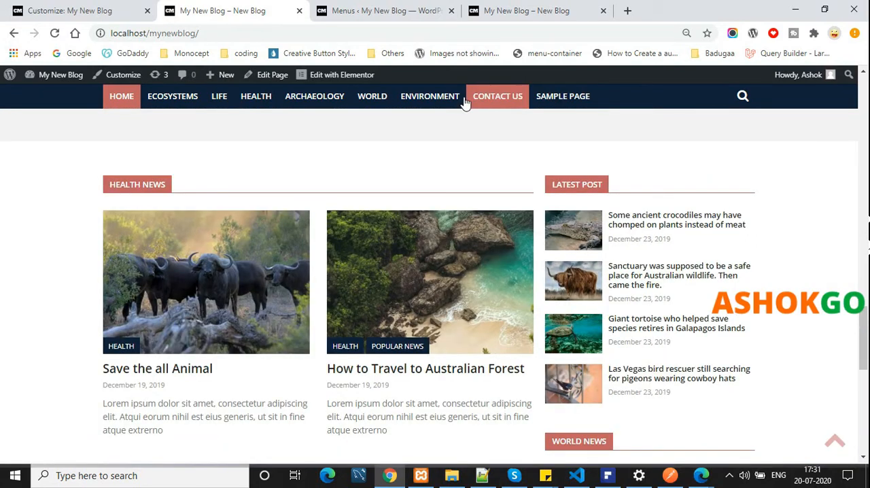
Try disabling the sticky behavior of the primary menu, publishing the change and checking it on the reloaded live blog
click(90, 11)
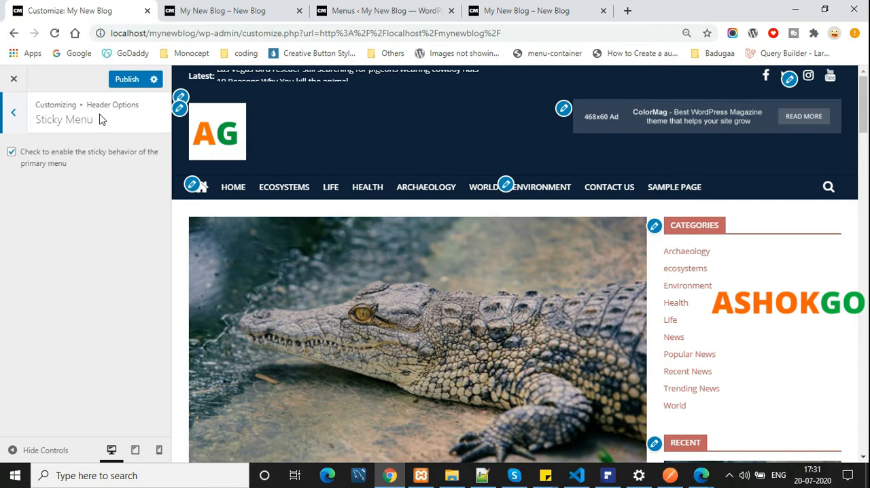
click(223, 11)
scroll(116, 180, down, 5)
scroll(129, 189, up, 6)
scroll(141, 194, down, 7)
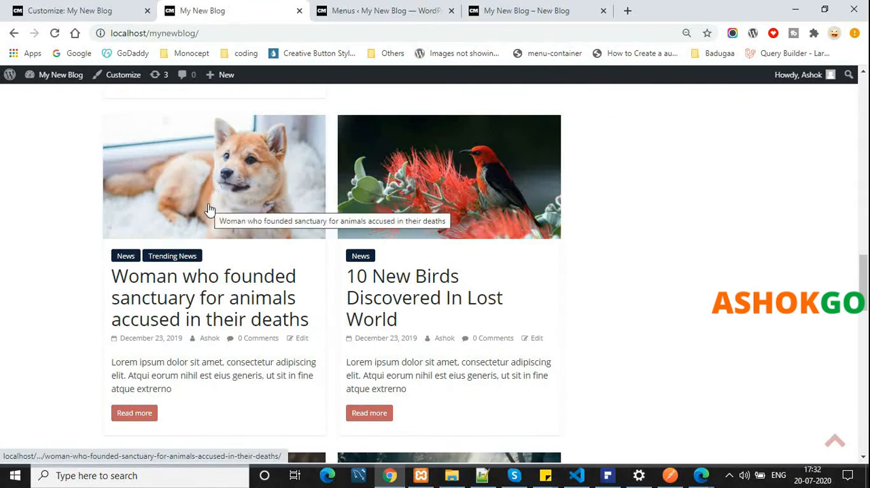
scroll(211, 204, down, 12)
scroll(216, 196, up, 5)
scroll(219, 192, up, 10)
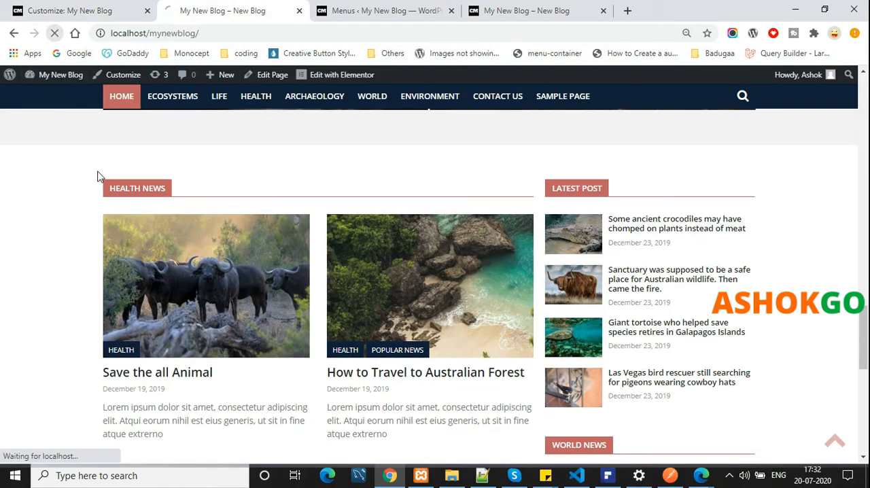
scroll(122, 188, down, 10)
scroll(130, 189, up, 5)
scroll(136, 190, up, 4)
scroll(155, 188, down, 10)
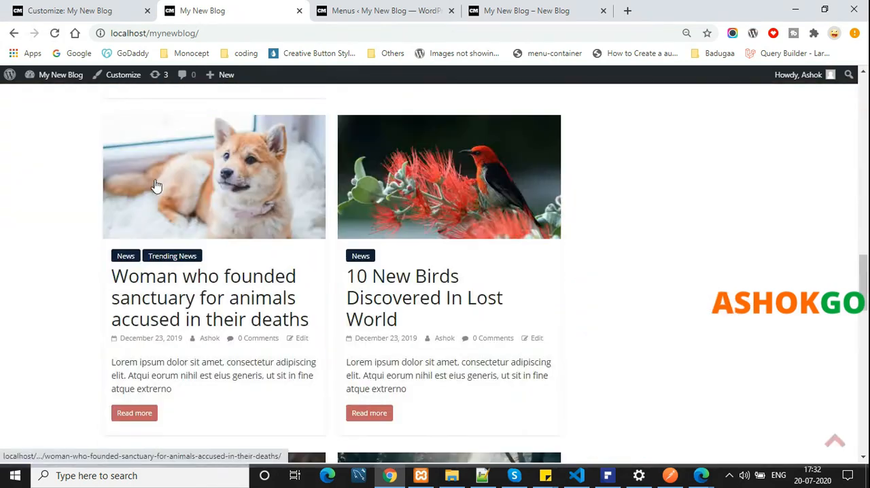
scroll(208, 210, down, 10)
scroll(218, 194, down, 3)
scroll(219, 192, up, 15)
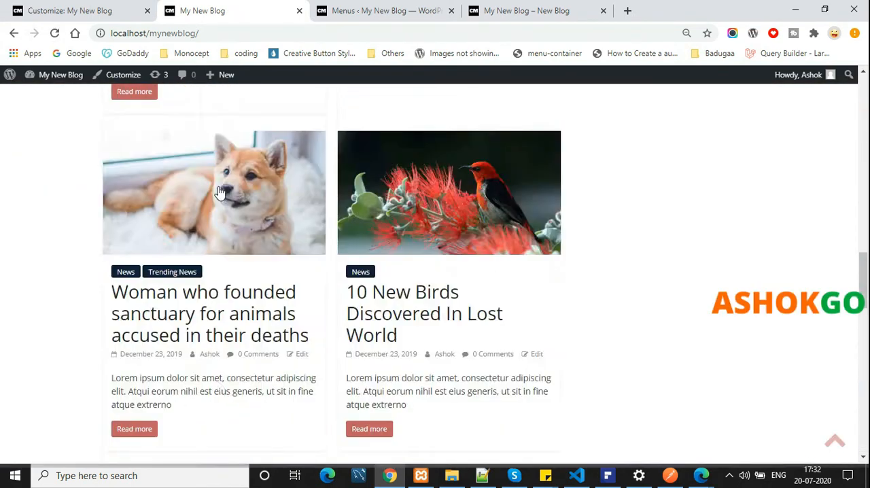
scroll(220, 191, up, 3)
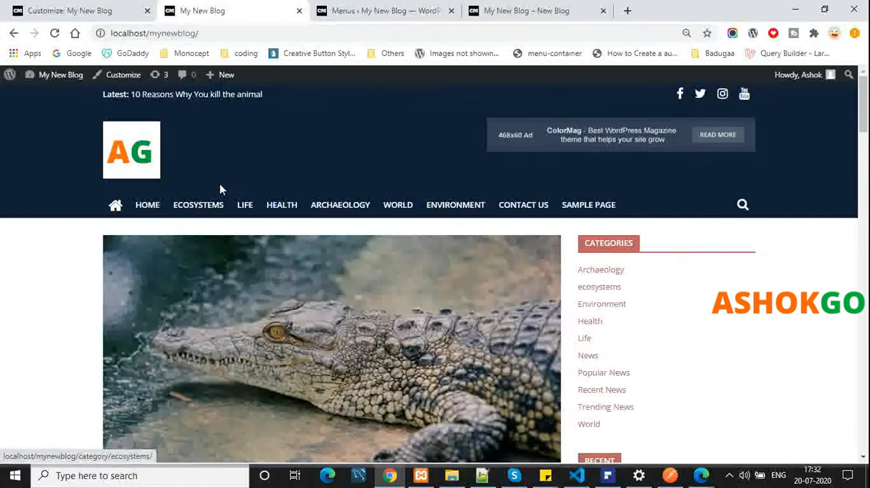
Enable the sticky behavior of the primary menu, publish it and check the reloaded live blog
click(86, 6)
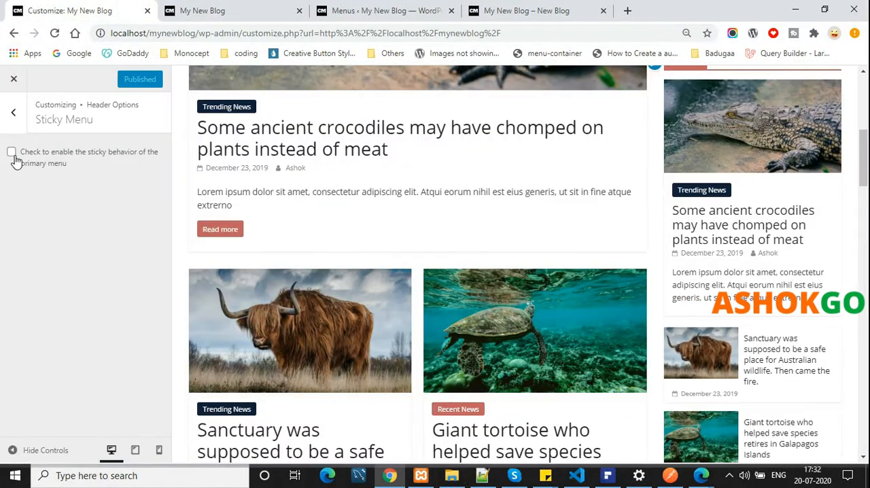
click(12, 152)
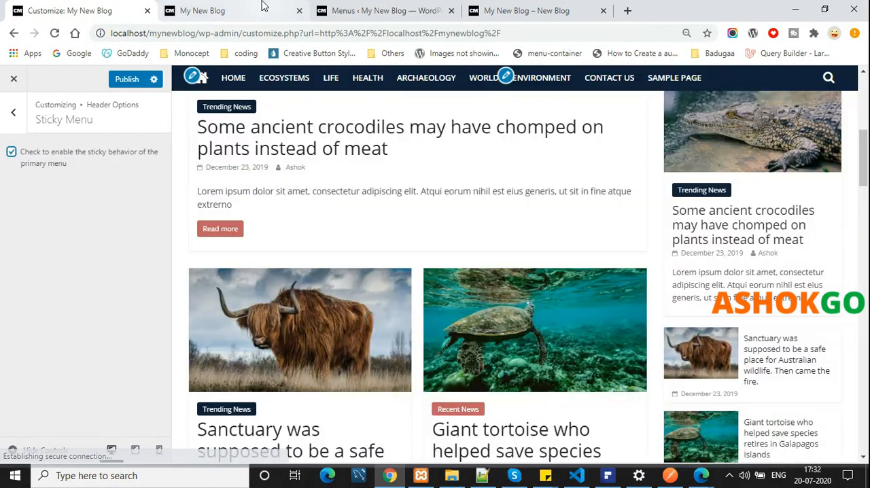
click(264, 6)
click(85, 8)
click(130, 79)
click(227, 6)
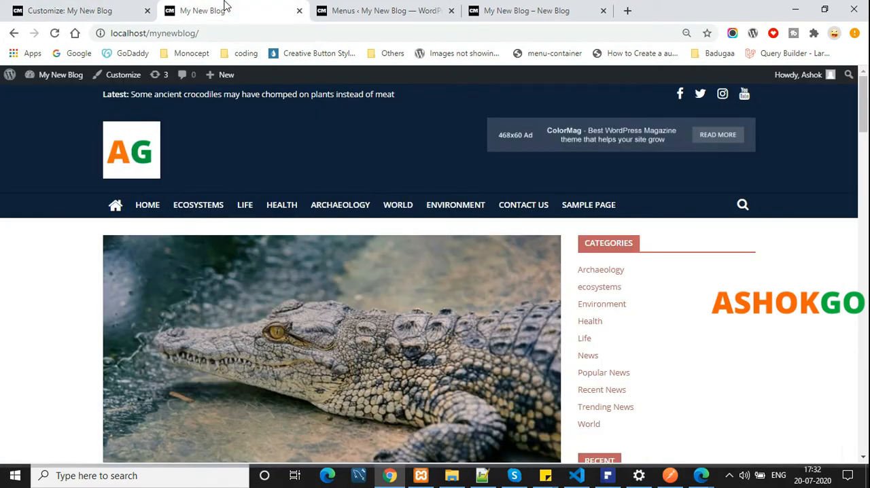
click(54, 33)
scroll(233, 231, down, 7)
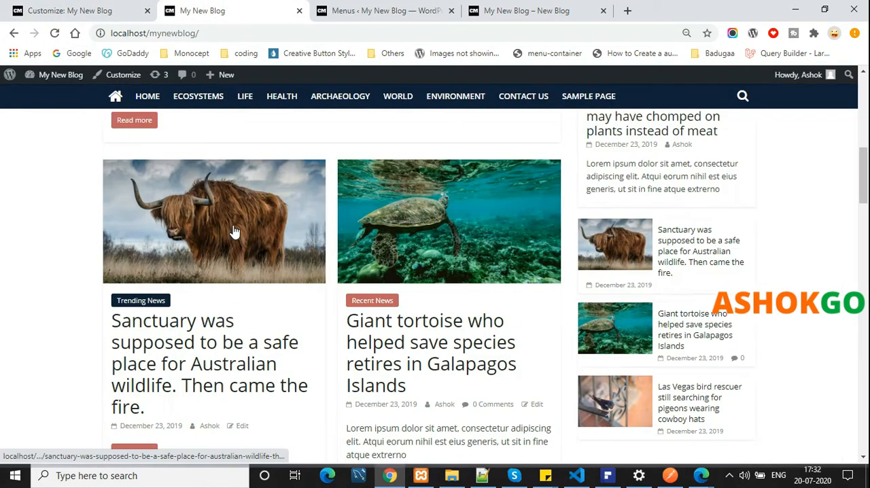
scroll(233, 228, down, 8)
scroll(306, 170, up, 1)
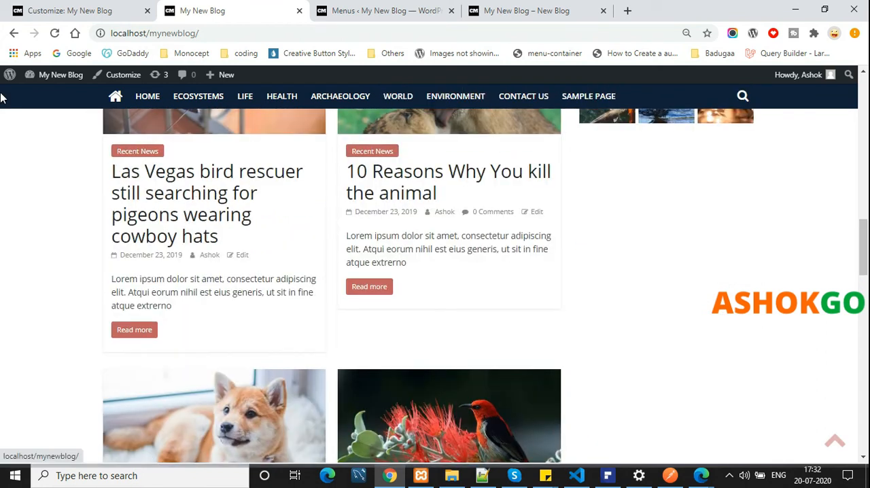
scroll(778, 218, down, 3)
click(54, 6)
In the Search Icon options, try hiding the search icon from the primary menu and switch it back on
click(13, 111)
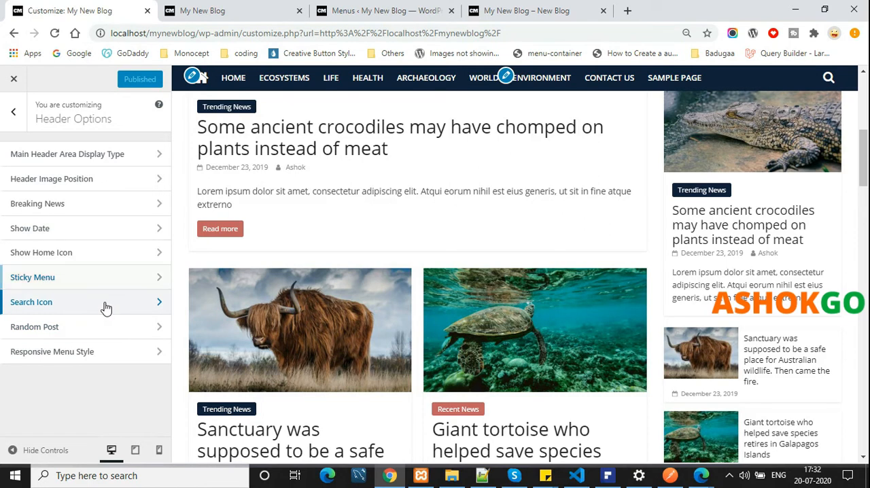
click(106, 308)
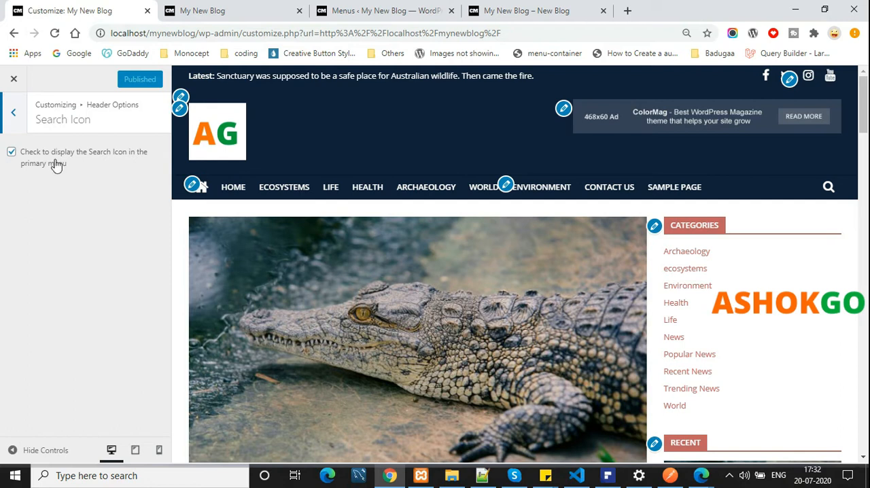
click(12, 152)
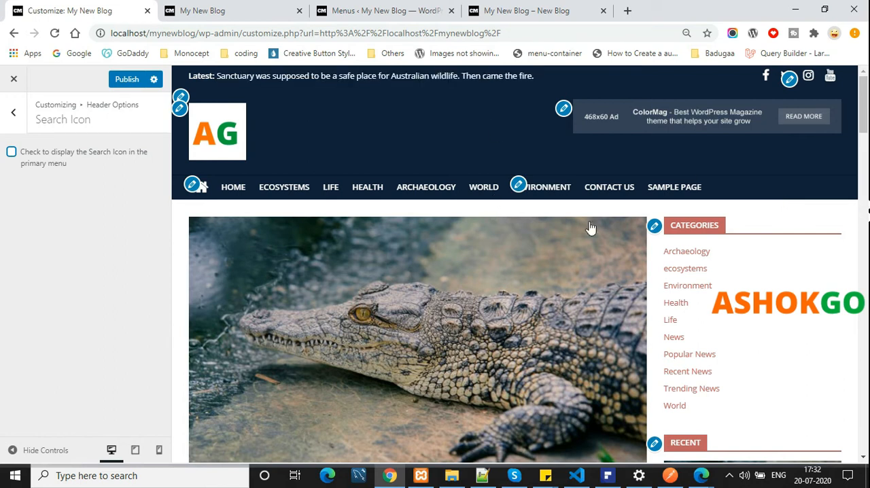
click(11, 153)
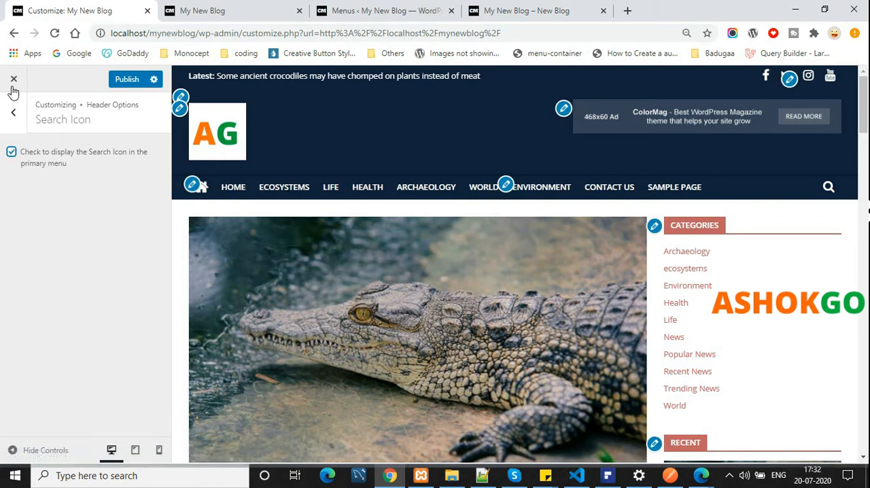
Publish the primary menu's search icon setting
click(123, 78)
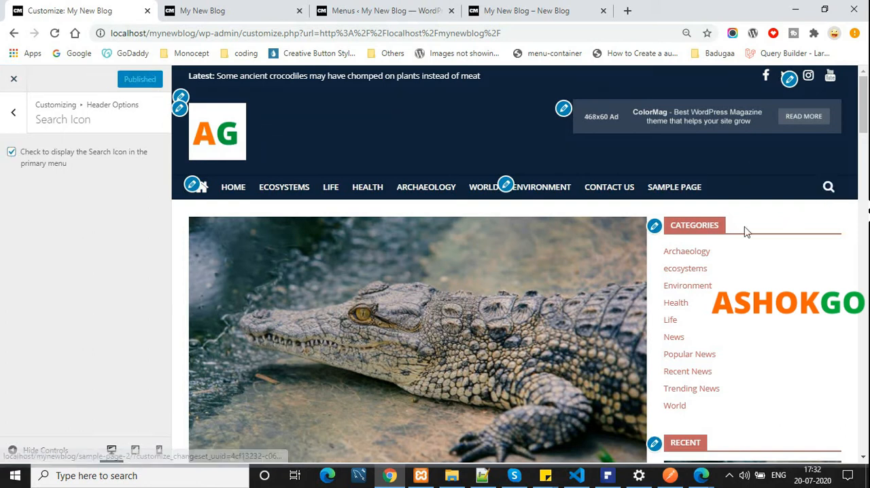
Try displaying the Random Post icon in the primary menu, open several random posts with it in the preview, and hide it again
click(13, 112)
click(68, 327)
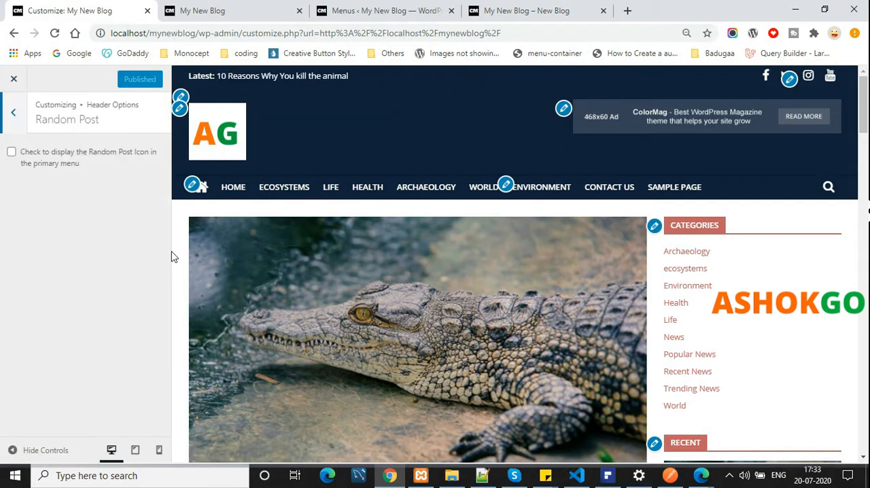
click(49, 159)
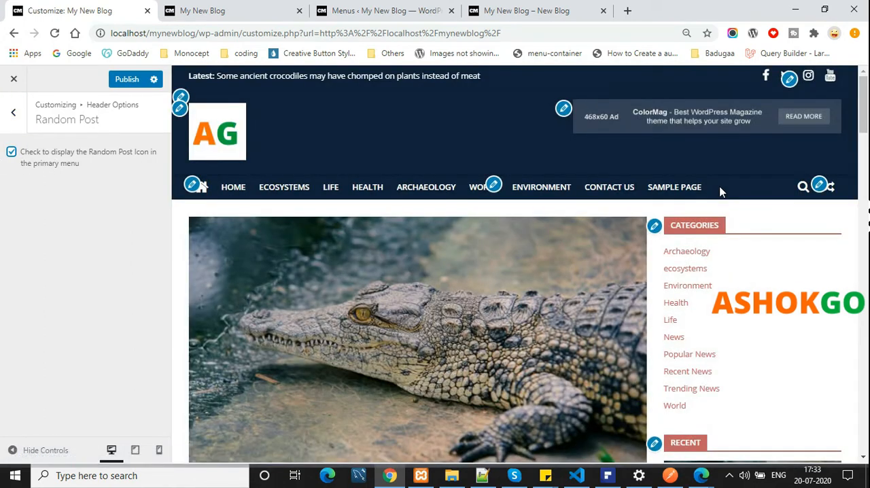
click(820, 195)
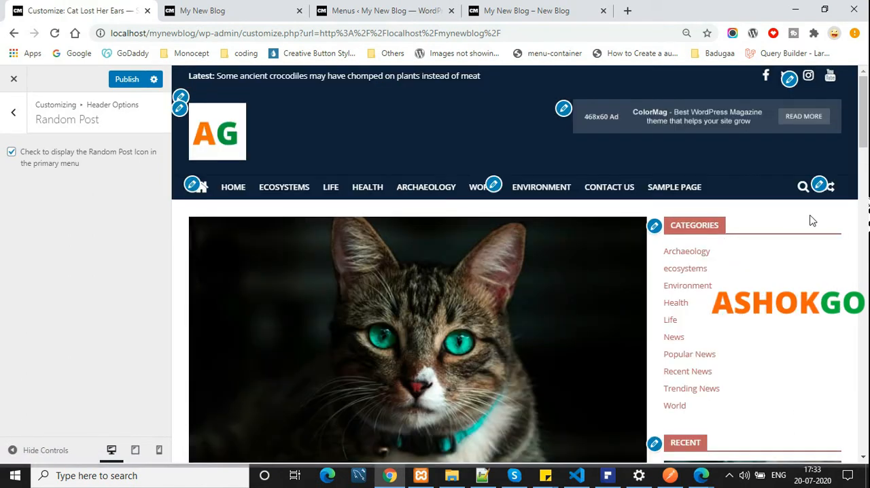
click(830, 186)
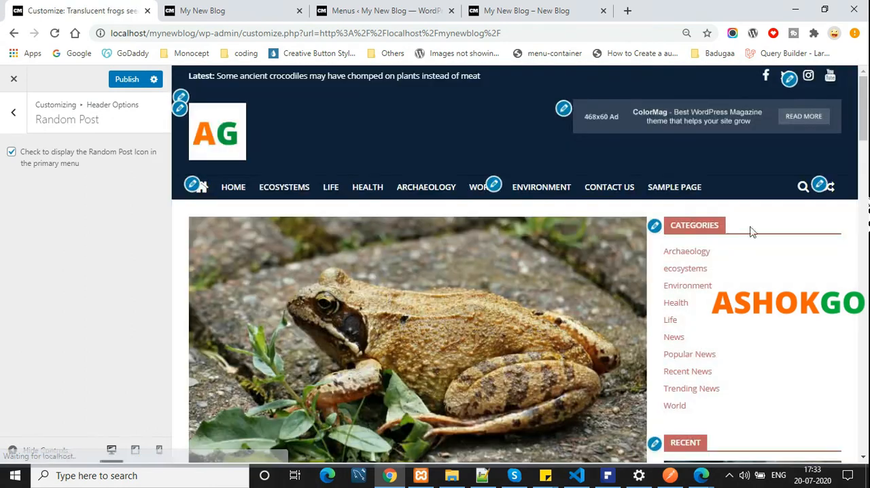
click(831, 187)
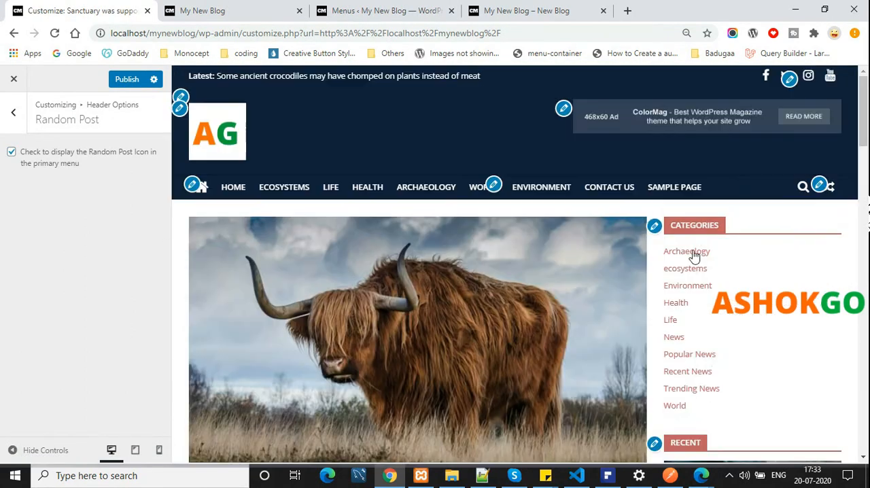
click(830, 186)
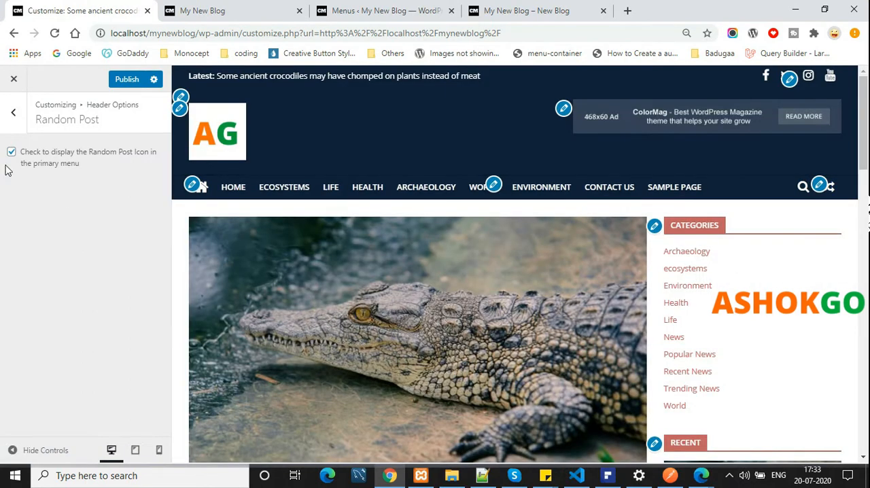
click(14, 154)
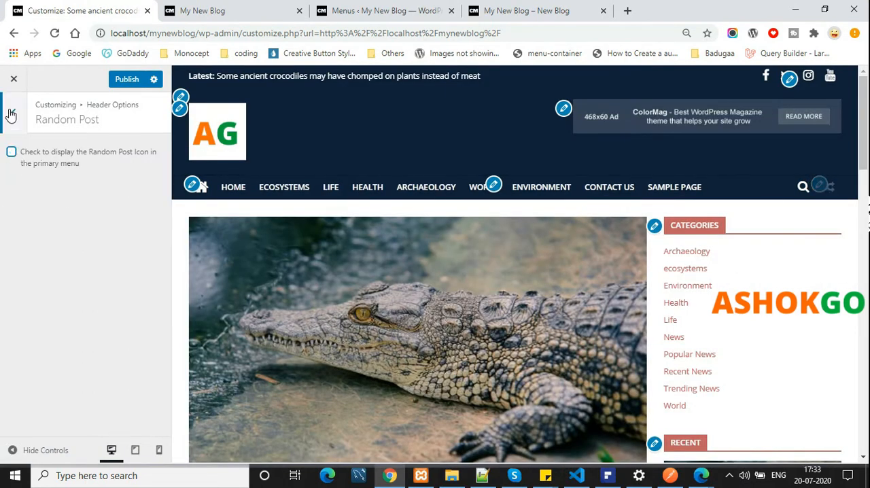
Open the Responsive Menu Style option and examine its setting and the menu in the preview, then leave the header options
click(13, 113)
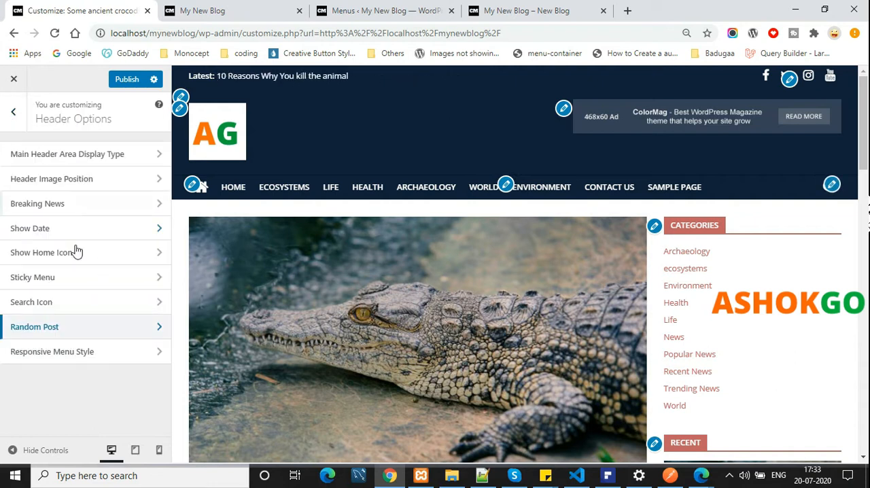
click(90, 350)
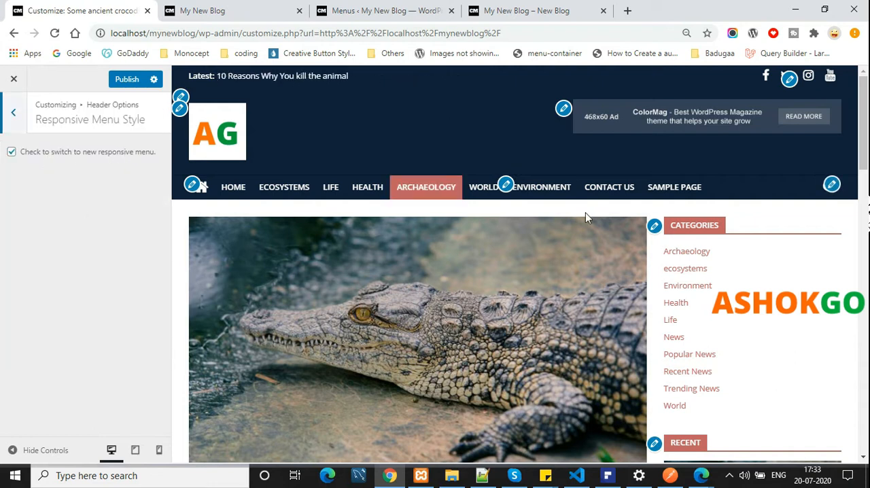
scroll(629, 287, down, 10)
scroll(632, 289, up, 6)
scroll(629, 287, up, 5)
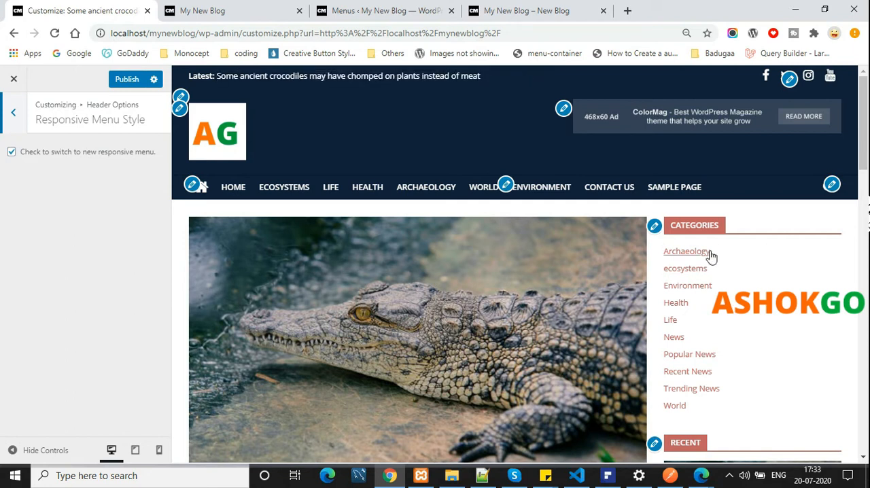
click(13, 117)
click(15, 117)
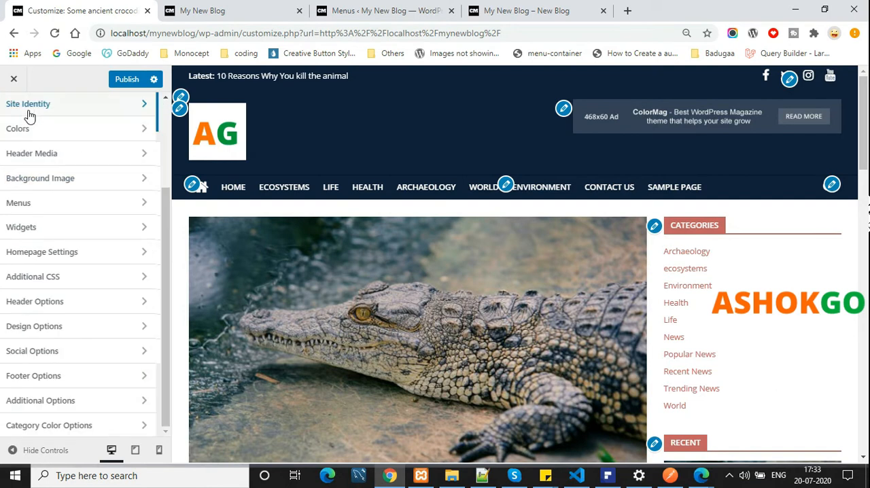
Open the Front Page Settings within Design Options and look over the page in the preview
click(102, 329)
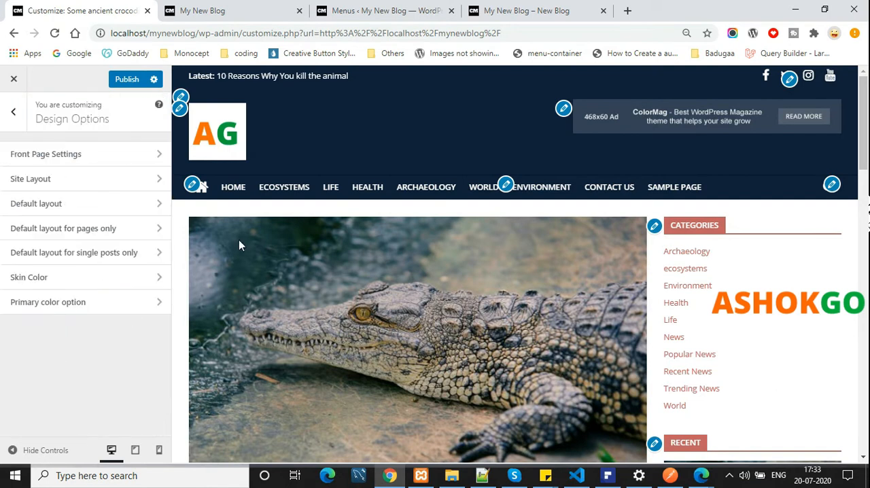
click(54, 163)
scroll(442, 184, down, 8)
scroll(442, 185, down, 9)
scroll(443, 184, up, 8)
click(24, 130)
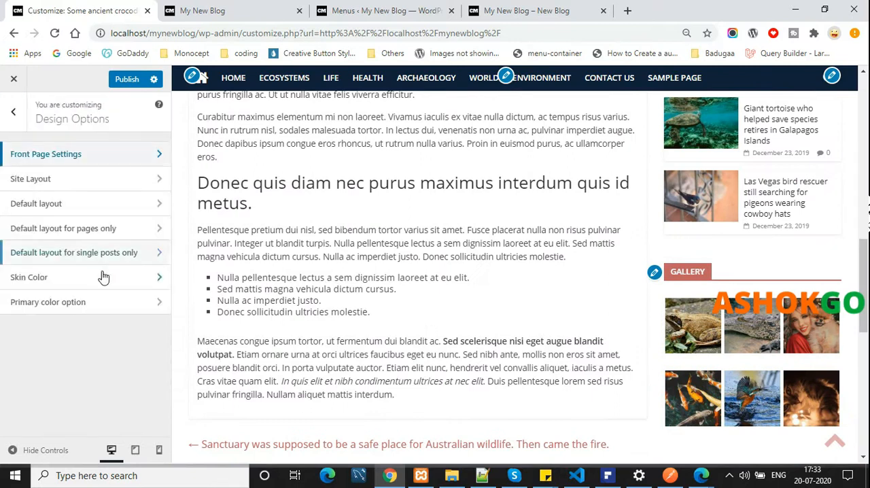
Try the Boxed Layout as the site layout and examine how it looks on the live blog
click(66, 185)
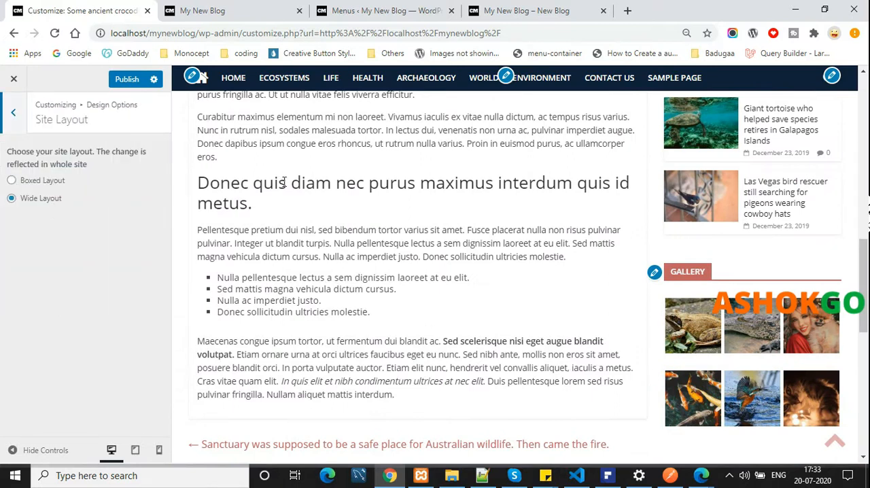
scroll(288, 184, up, 6)
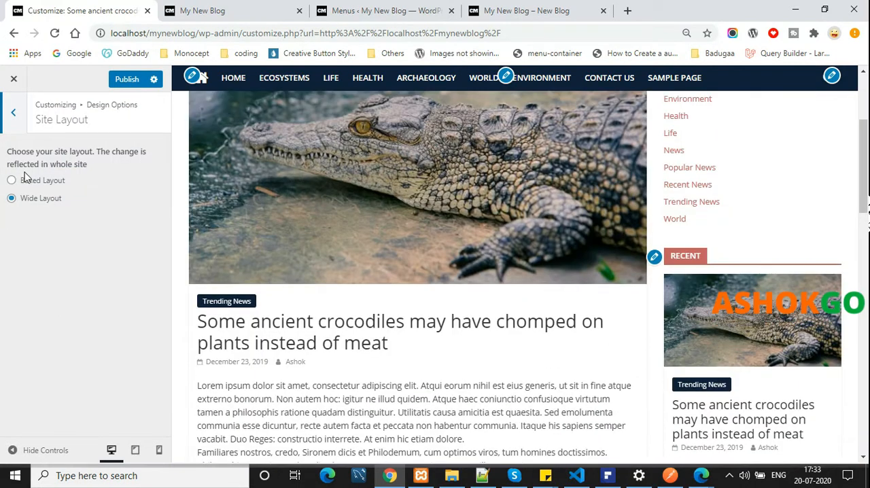
scroll(581, 208, up, 3)
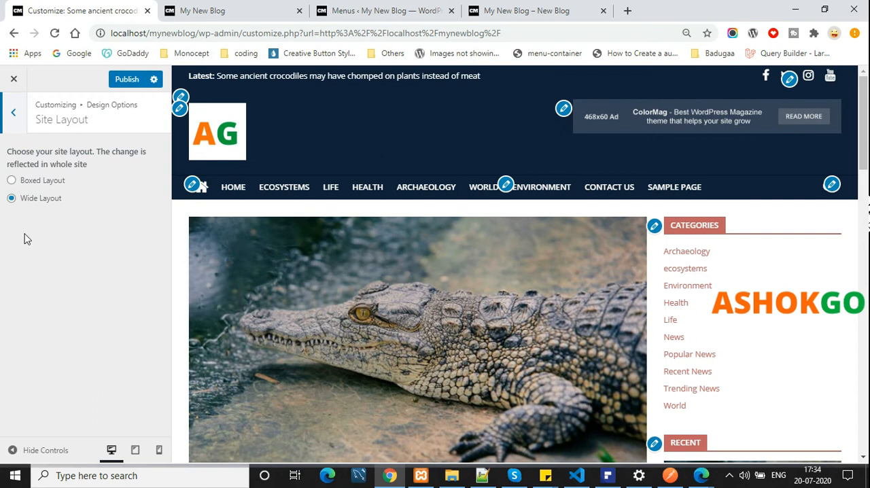
click(29, 182)
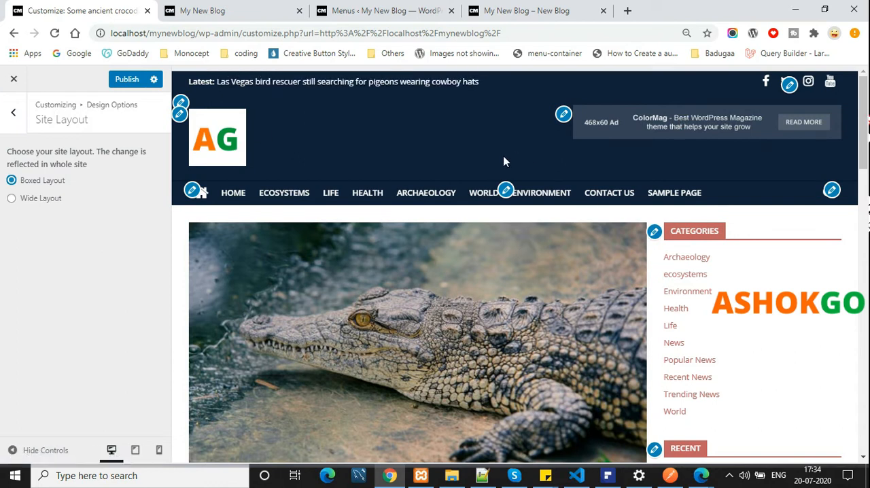
click(218, 11)
scroll(265, 241, down, 5)
scroll(266, 242, up, 15)
click(145, 136)
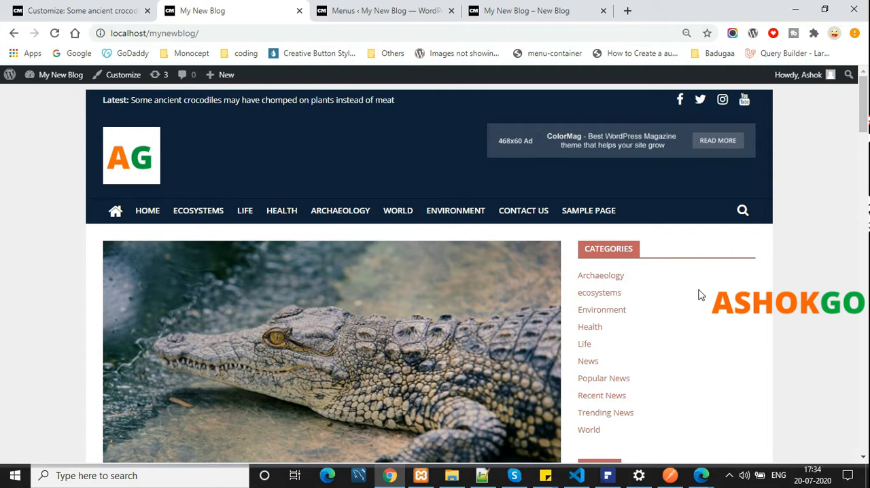
scroll(330, 198, down, 15)
scroll(331, 195, up, 15)
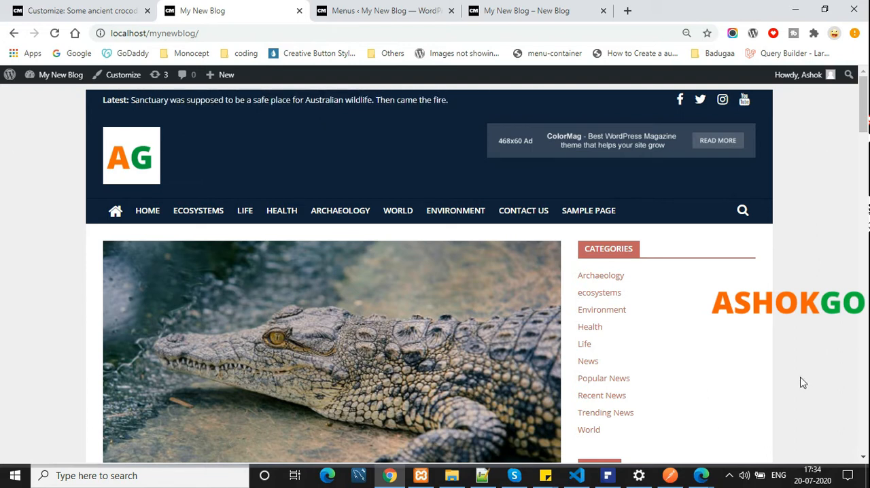
scroll(41, 258, down, 20)
scroll(43, 250, up, 5)
scroll(43, 251, up, 10)
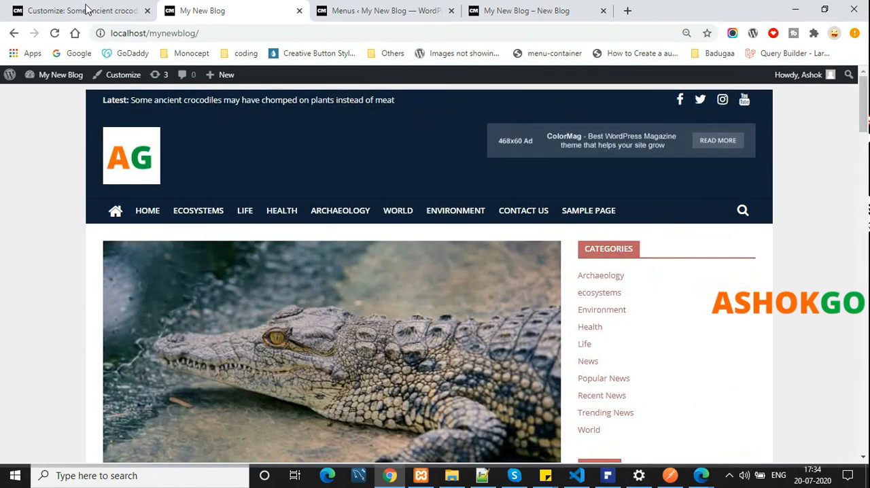
Set the site layout to Wide Layout, publish it and check the reloaded live blog
click(81, 10)
click(42, 199)
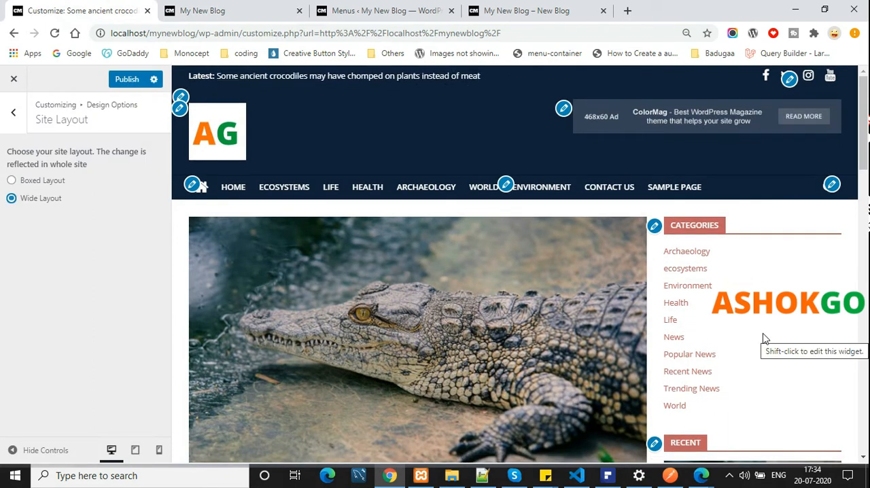
click(138, 86)
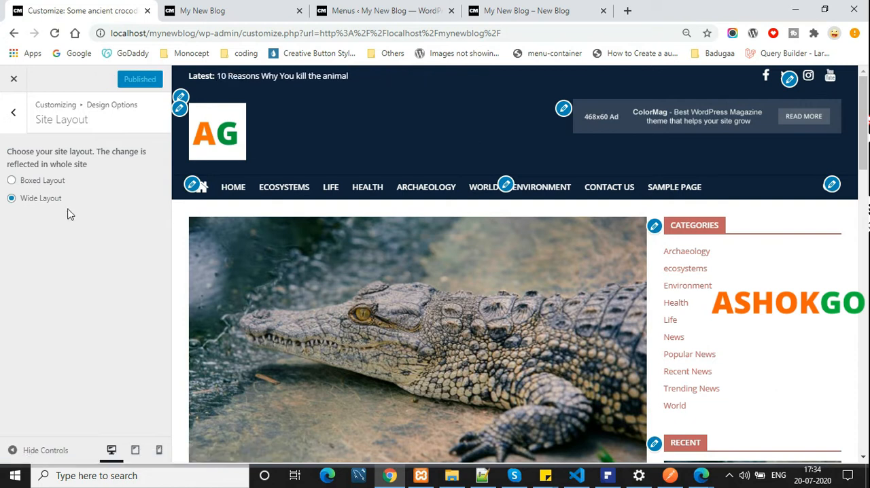
click(178, 8)
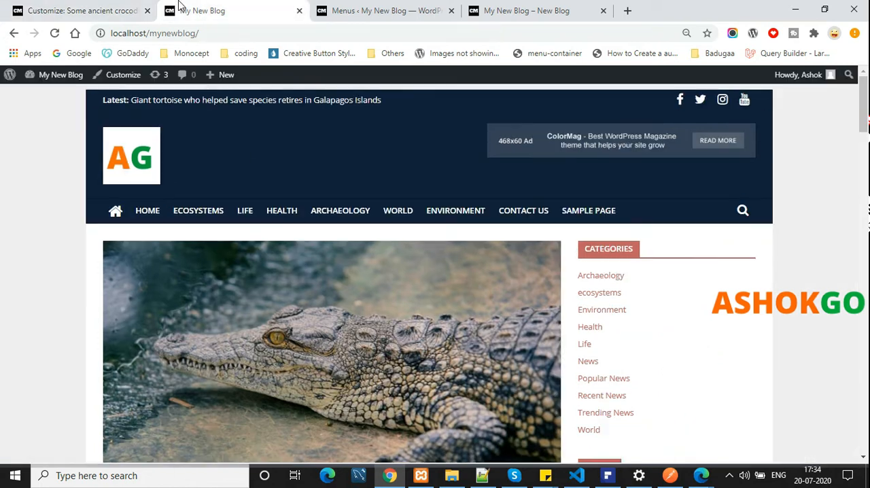
click(54, 32)
scroll(498, 208, down, 15)
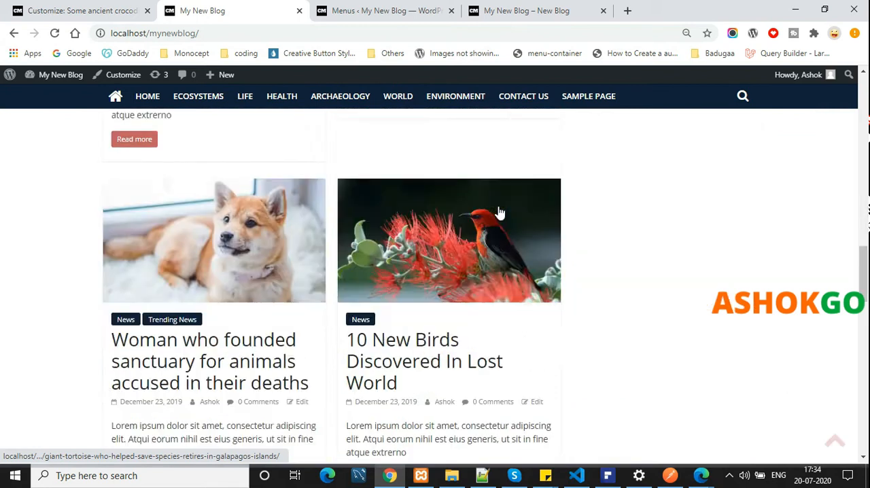
scroll(499, 208, down, 10)
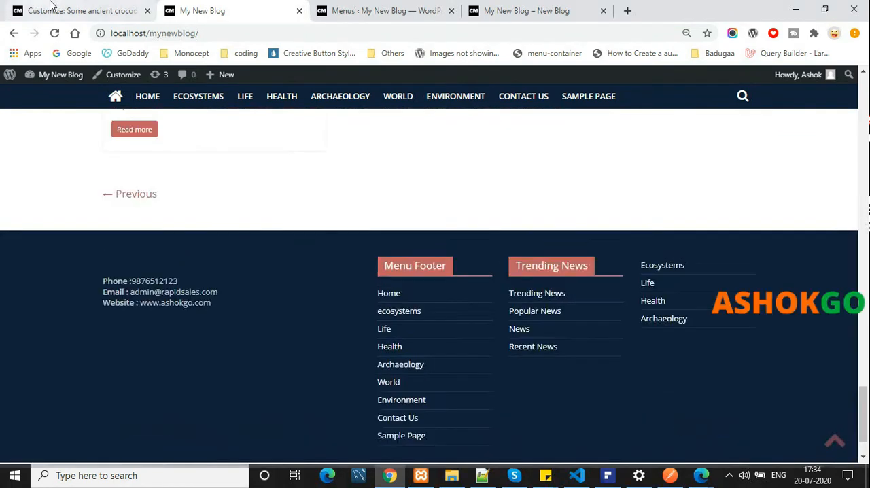
In the Default layout options, try the centered layout without a sidebar and choose the right-sidebar layout instead
click(51, 9)
click(13, 114)
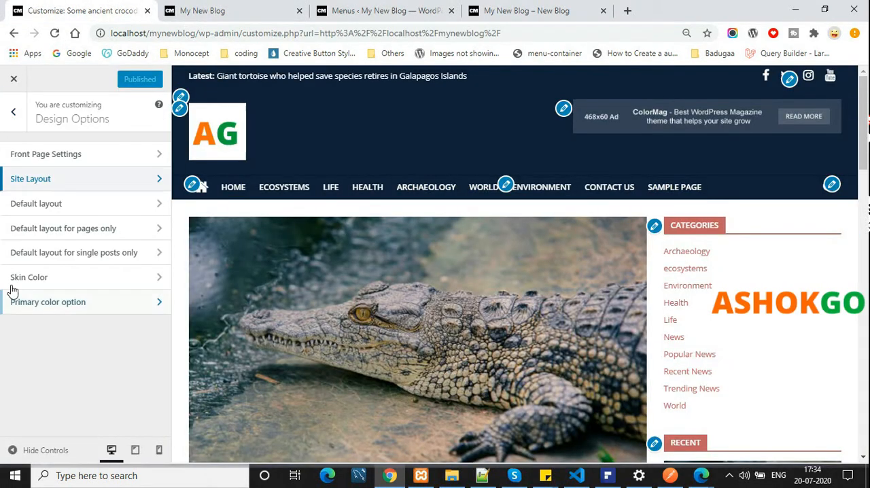
click(30, 203)
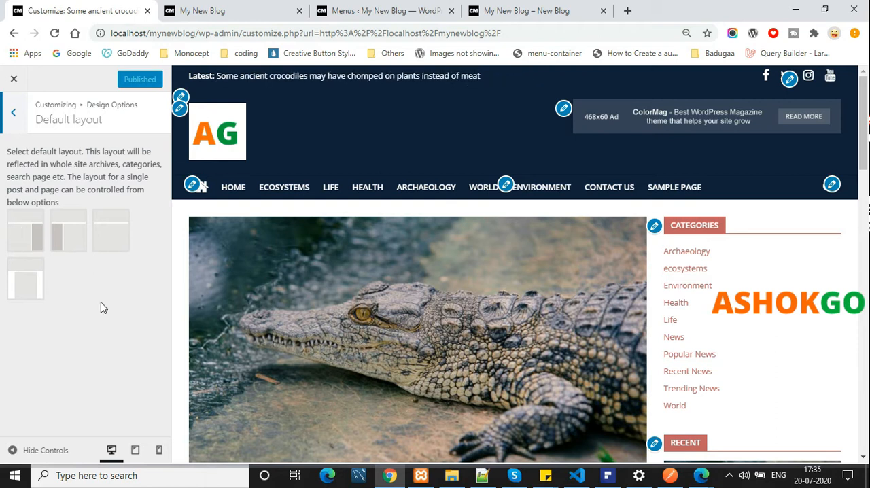
click(17, 282)
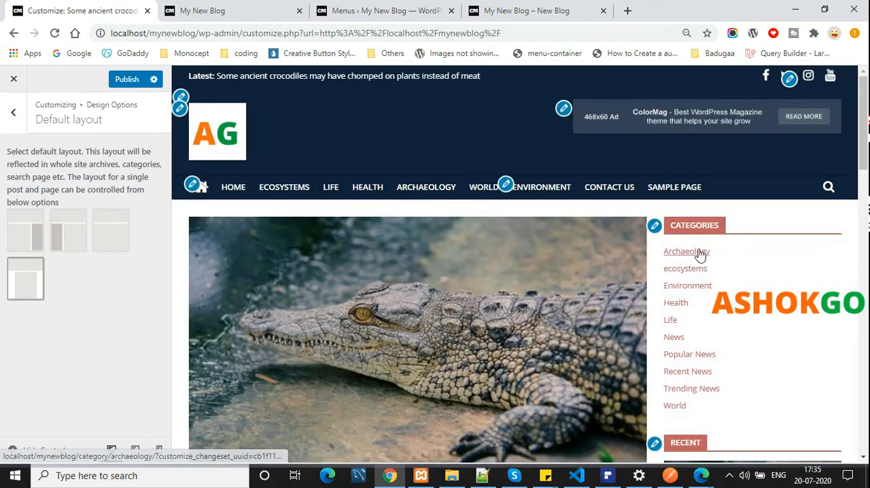
click(24, 243)
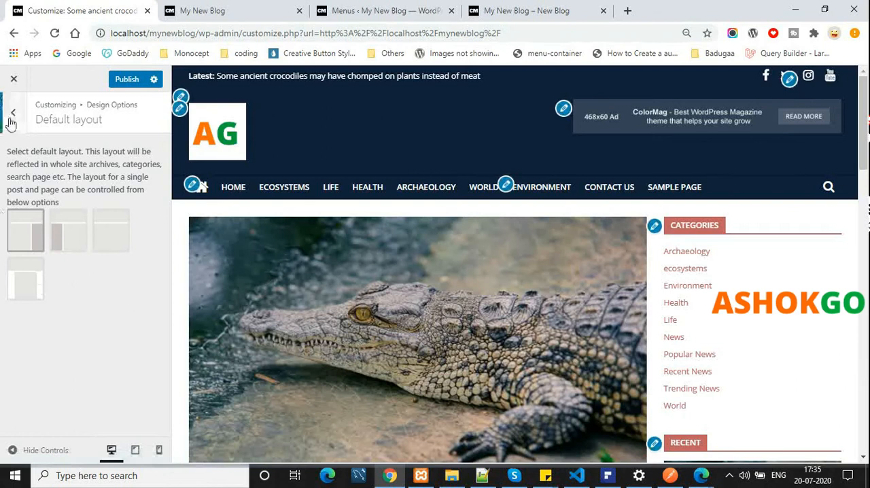
Look through the default layout choices for pages only and for single posts only
click(13, 113)
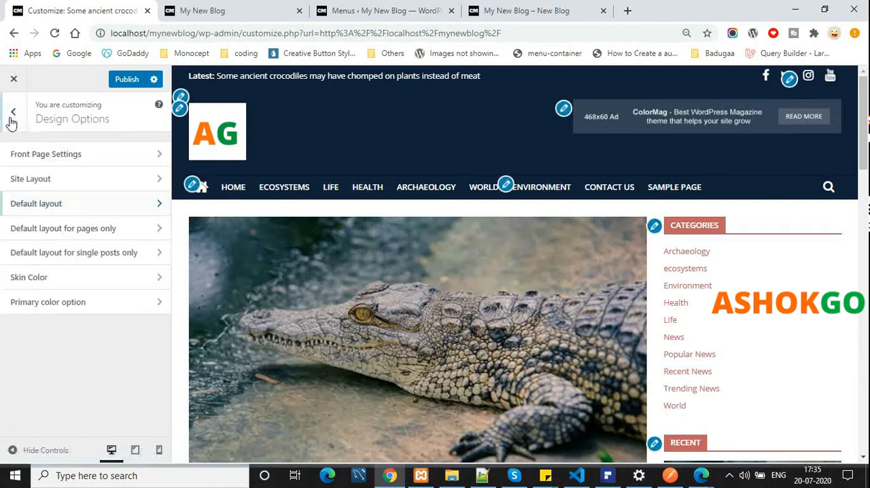
click(72, 232)
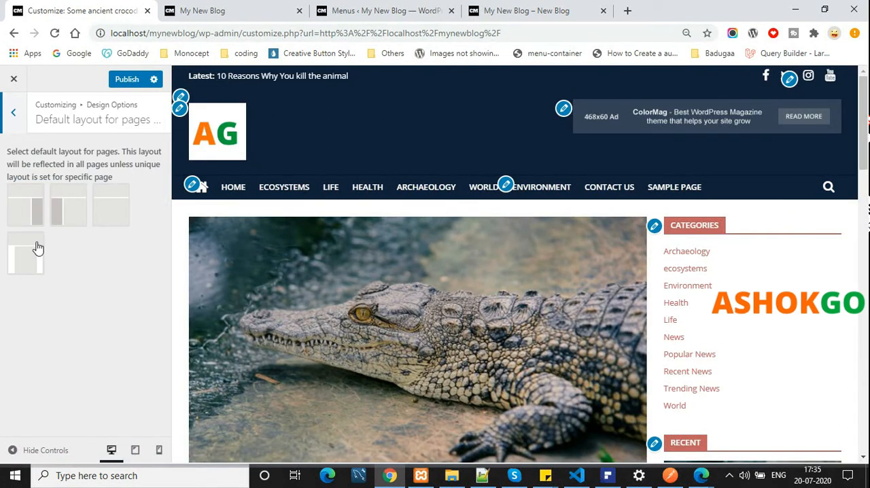
click(15, 128)
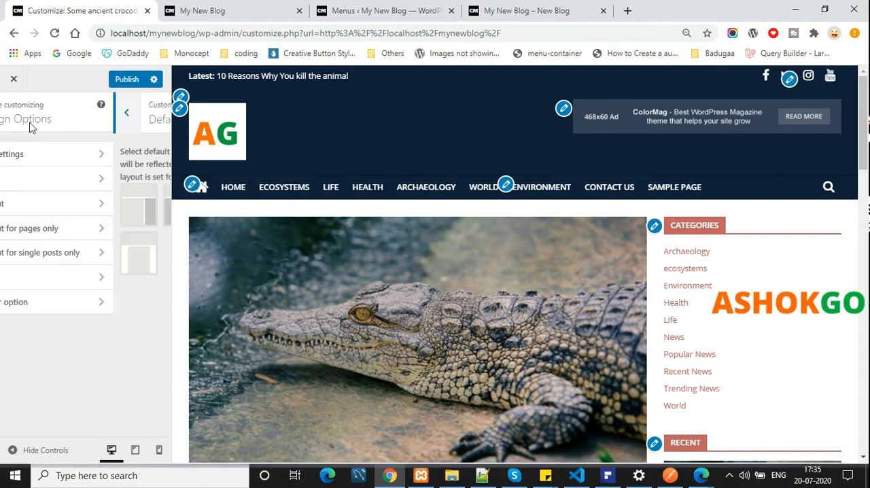
click(100, 261)
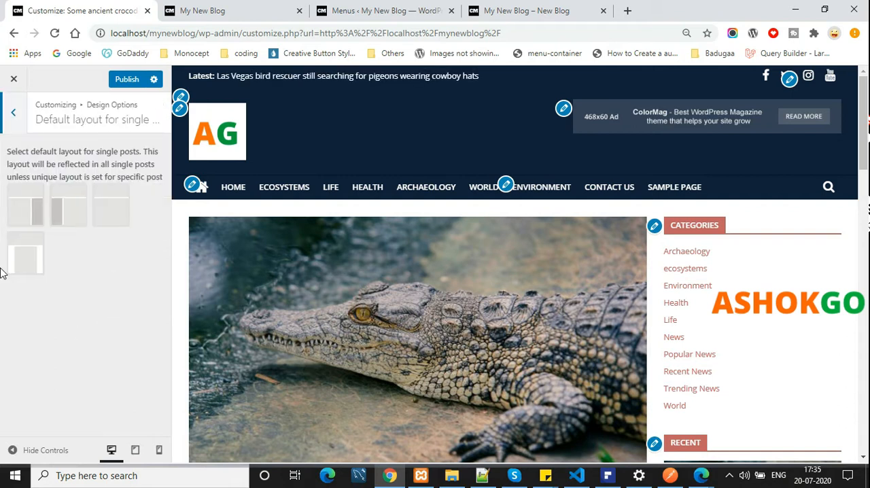
click(15, 125)
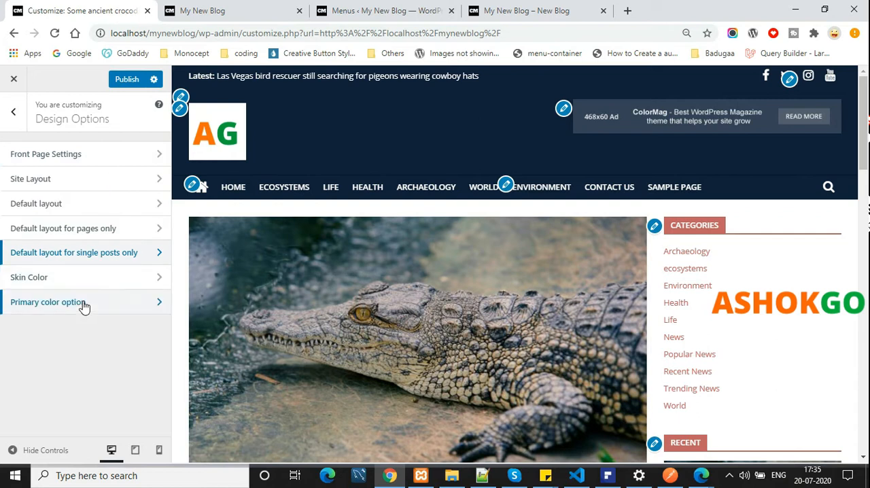
Try the Dark Skin as the site's skin color, examine it in the preview and switch back to White Skin
click(85, 276)
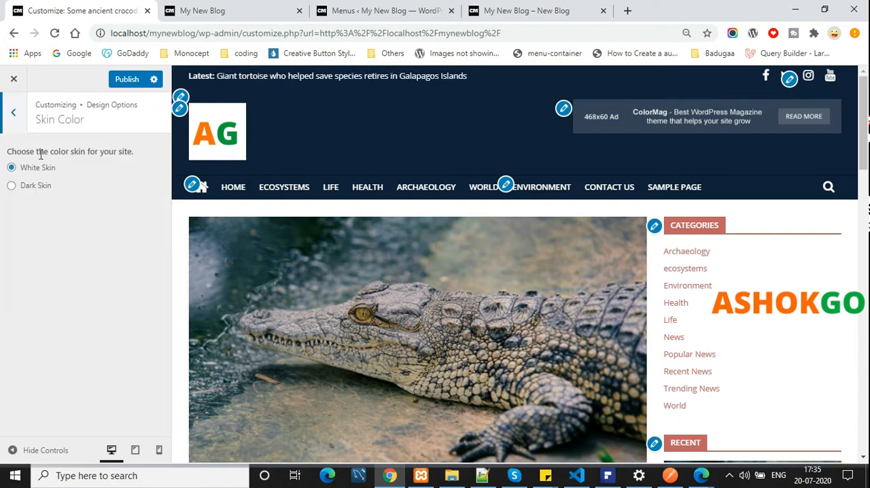
click(41, 186)
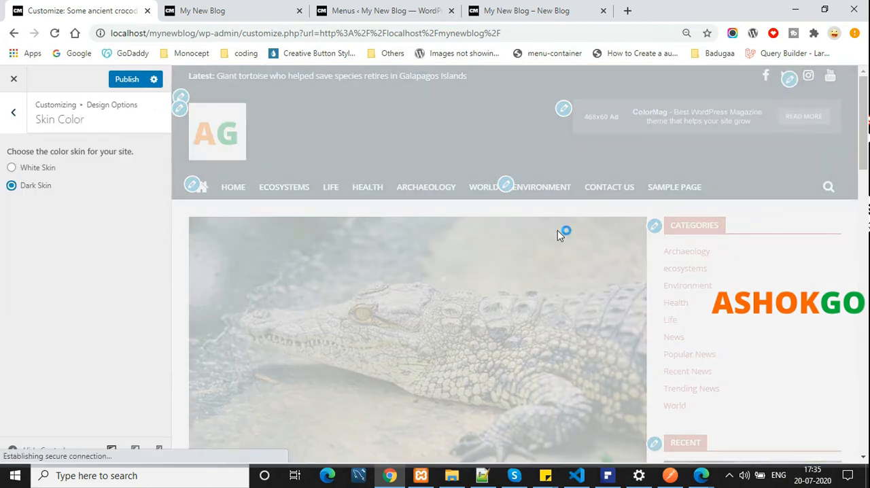
scroll(815, 155, down, 20)
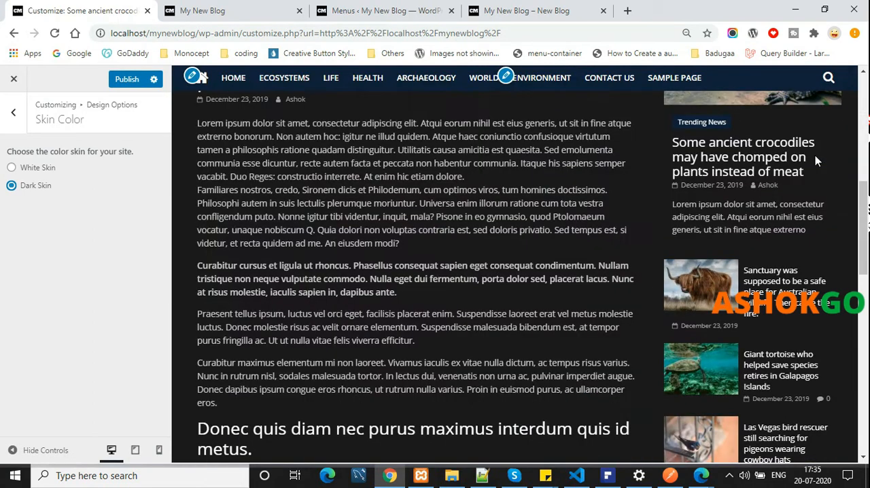
scroll(821, 162, up, 20)
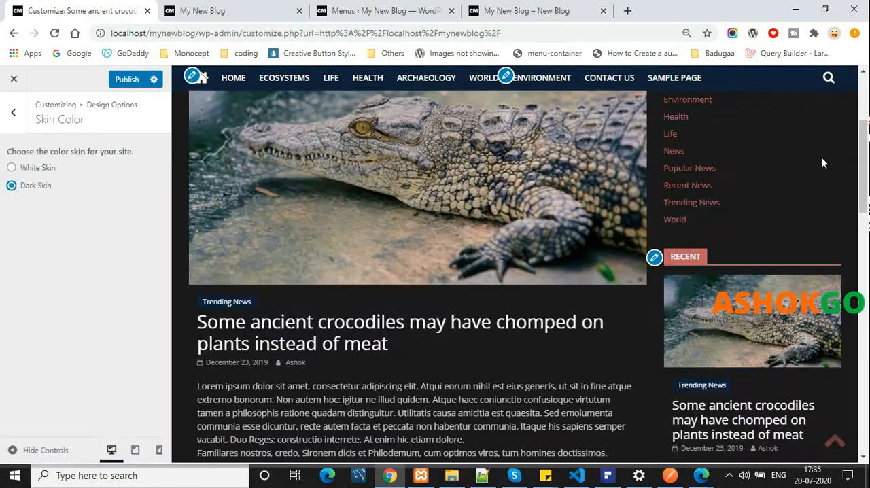
click(31, 170)
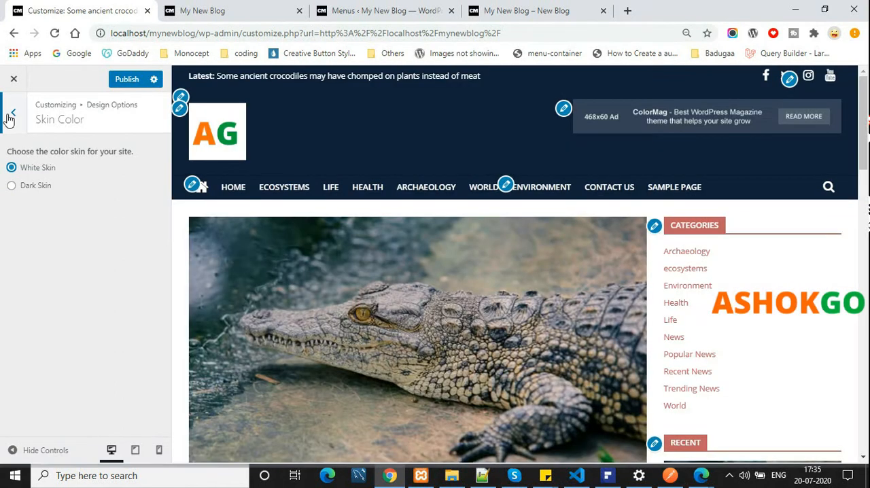
click(12, 114)
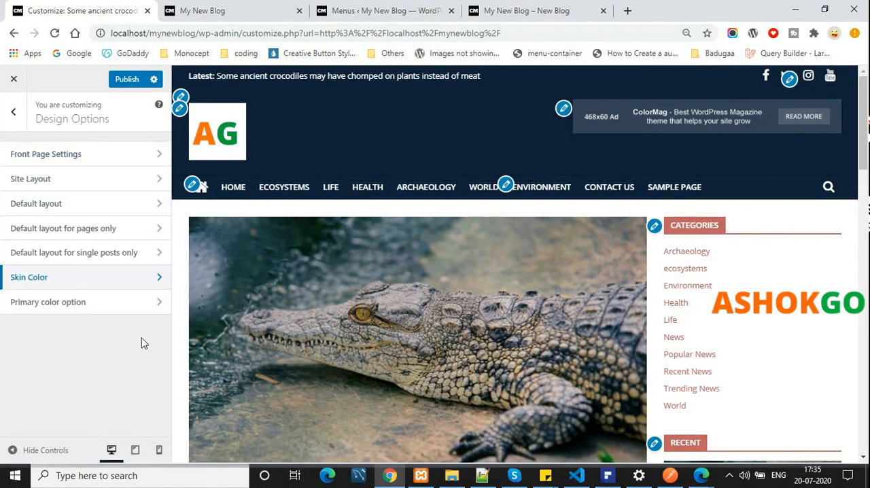
Set the theme's primary color to green #057f07, check it down to the footer in the preview and publish the change
click(129, 310)
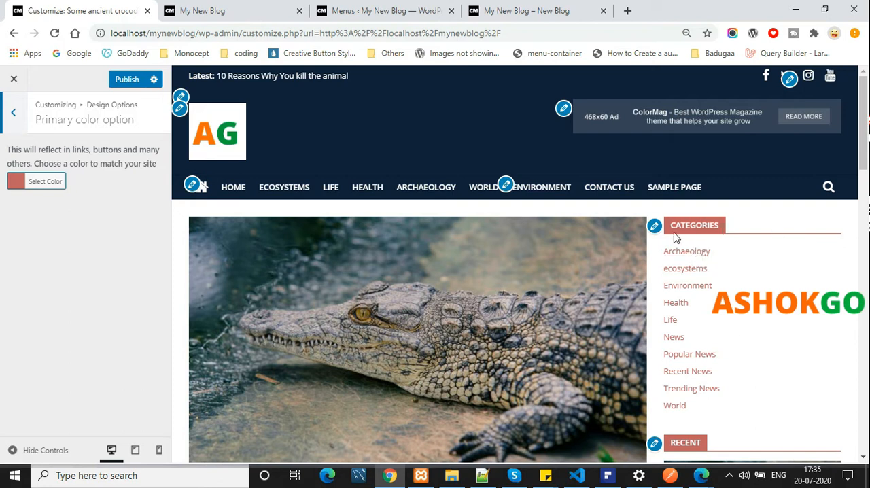
click(37, 183)
mouse_move(11, 227)
mouse_down()
mouse_move(64, 229)
mouse_move(99, 245)
mouse_move(97, 270)
mouse_move(31, 248)
mouse_move(48, 255)
mouse_up()
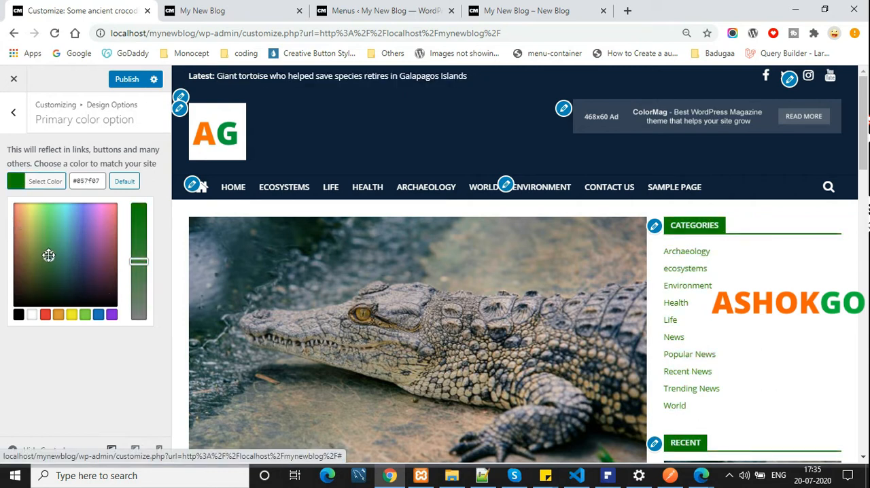
scroll(500, 200, down, 1)
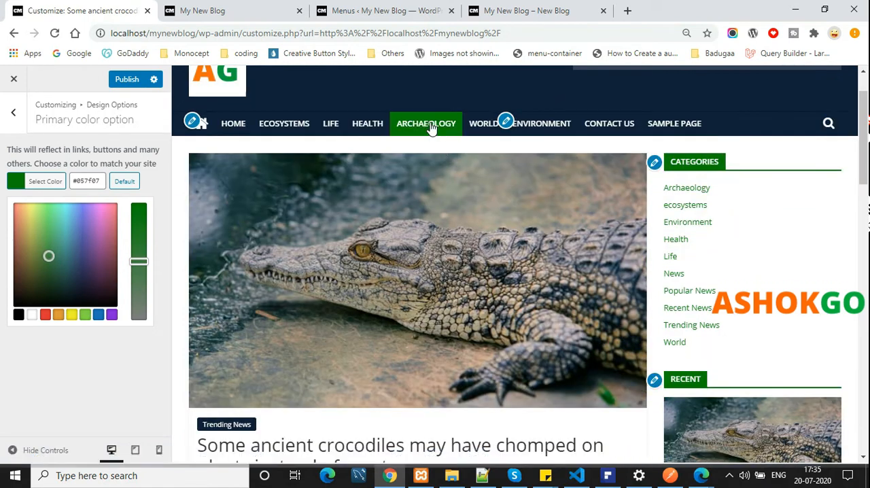
scroll(713, 243, down, 10)
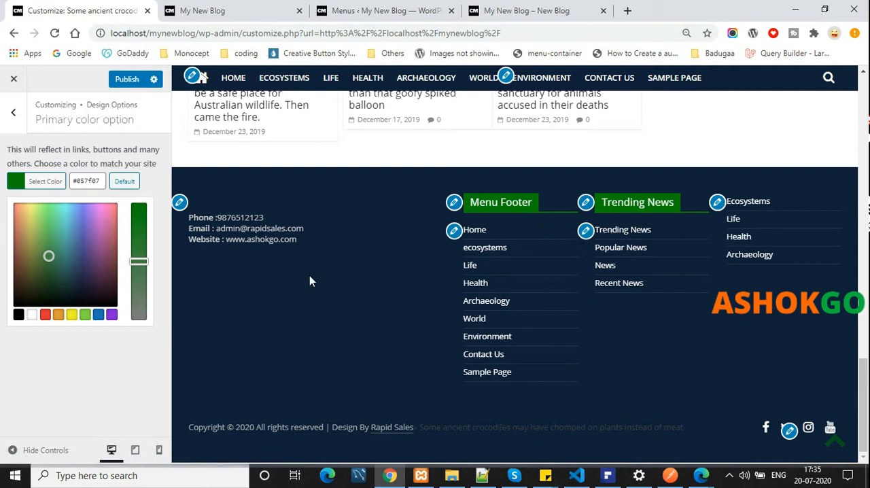
scroll(309, 281, up, 12)
click(129, 79)
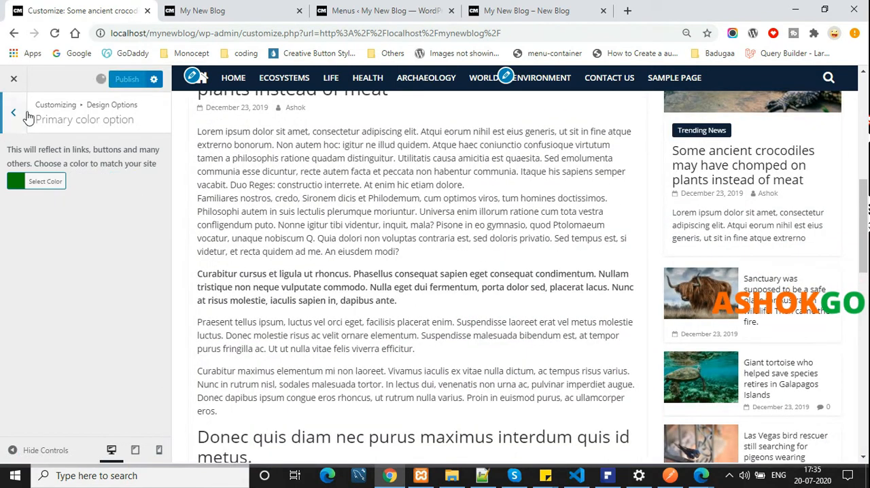
click(13, 112)
click(12, 122)
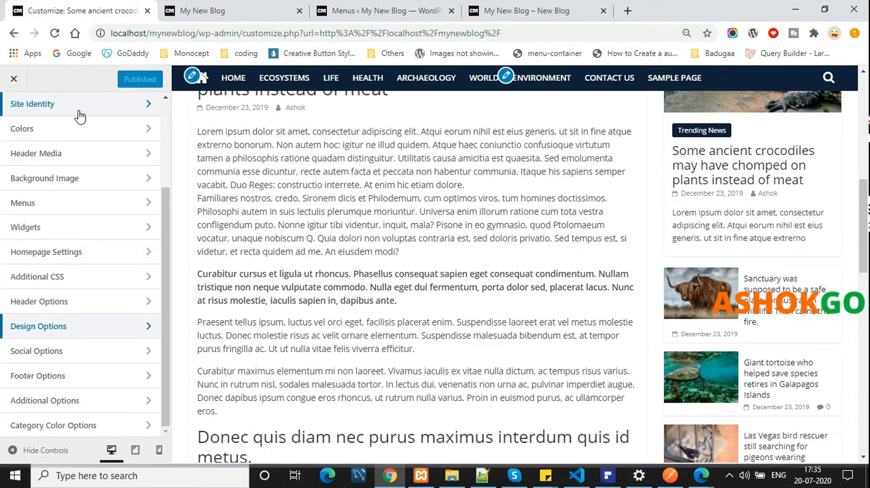
Look through the social links area settings in Social Options, including the link fields from Facebook to YouTube
click(97, 350)
scroll(569, 234, up, 7)
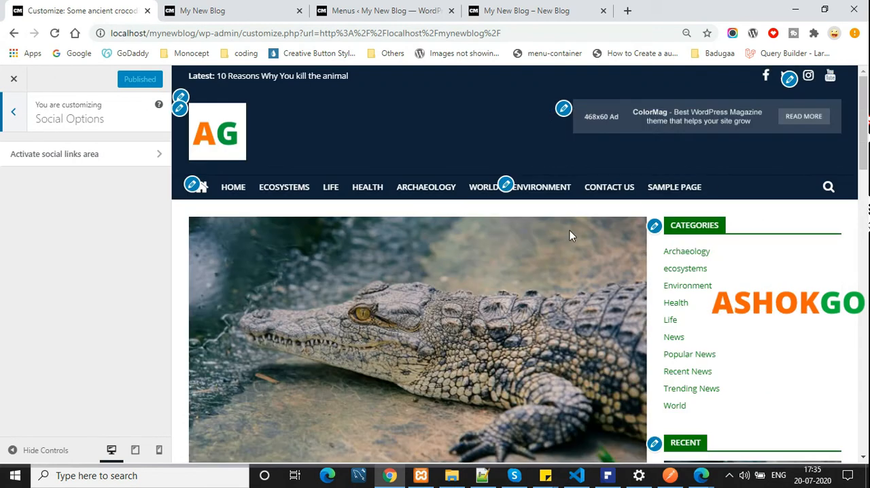
click(103, 155)
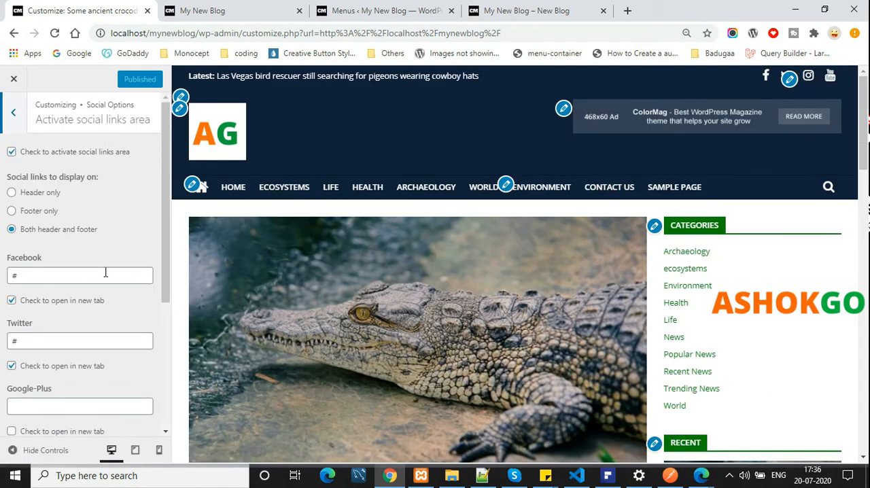
drag(107, 273, 3, 275)
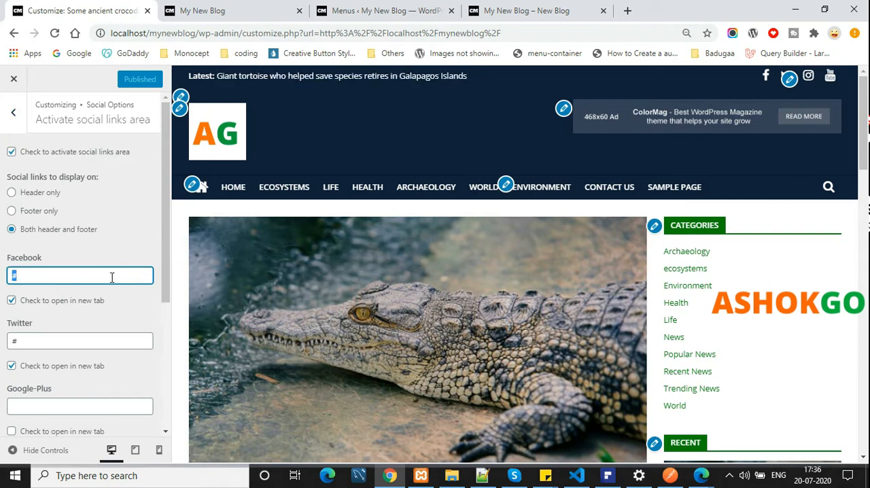
scroll(112, 279, down, 5)
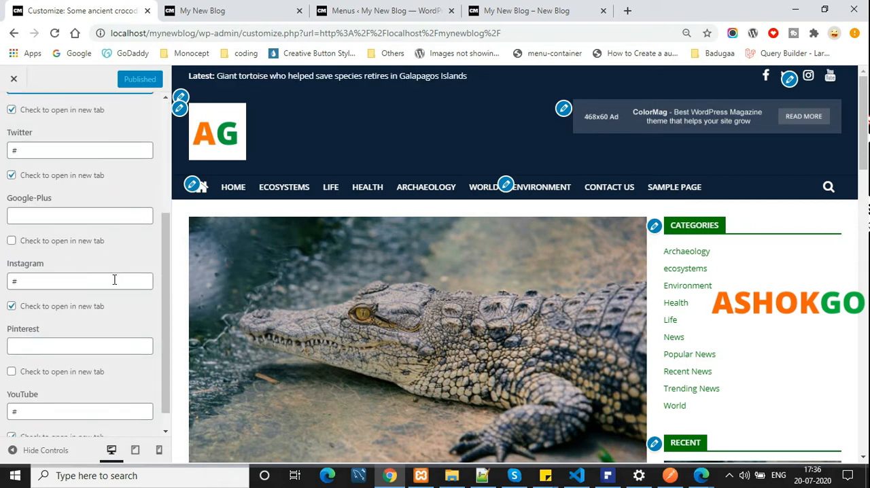
scroll(109, 231, down, 1)
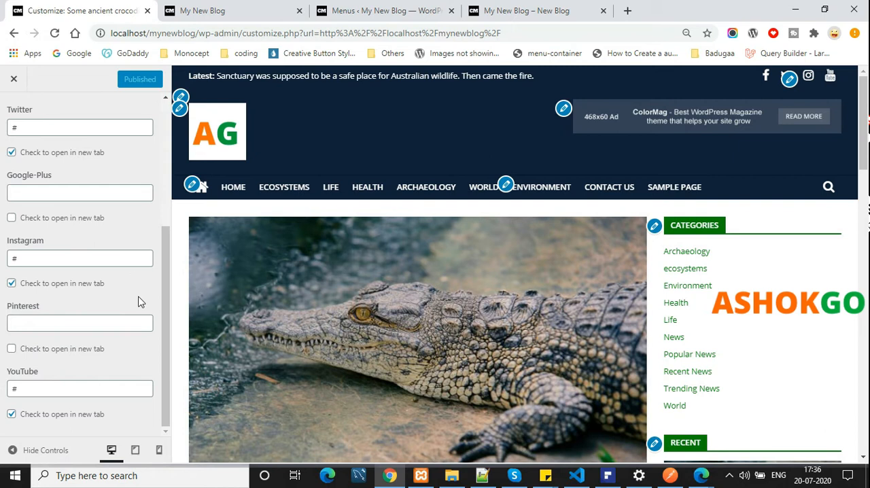
scroll(80, 418, up, 6)
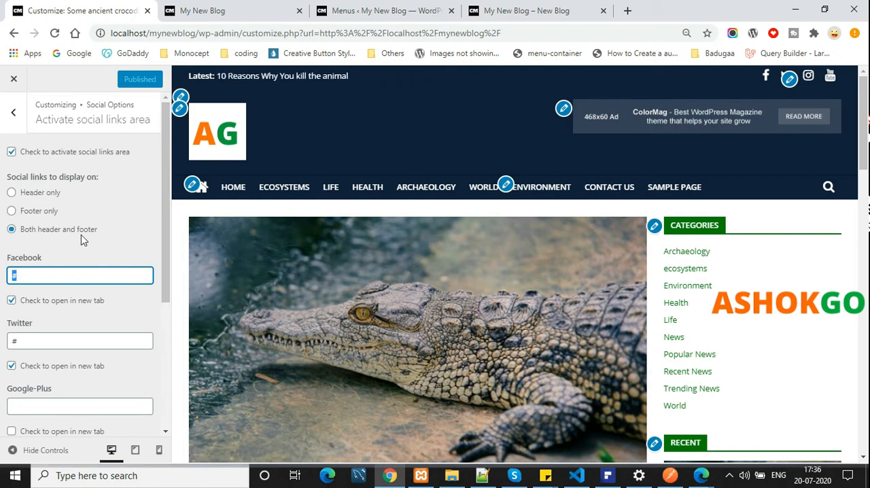
Try showing the social links in the header only and footer only, and return the display to both header and footer
click(39, 195)
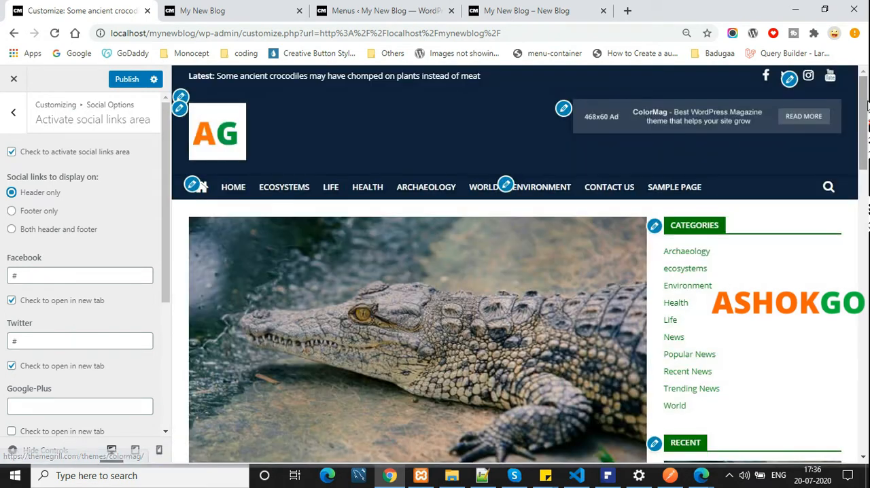
drag(865, 103, 868, 402)
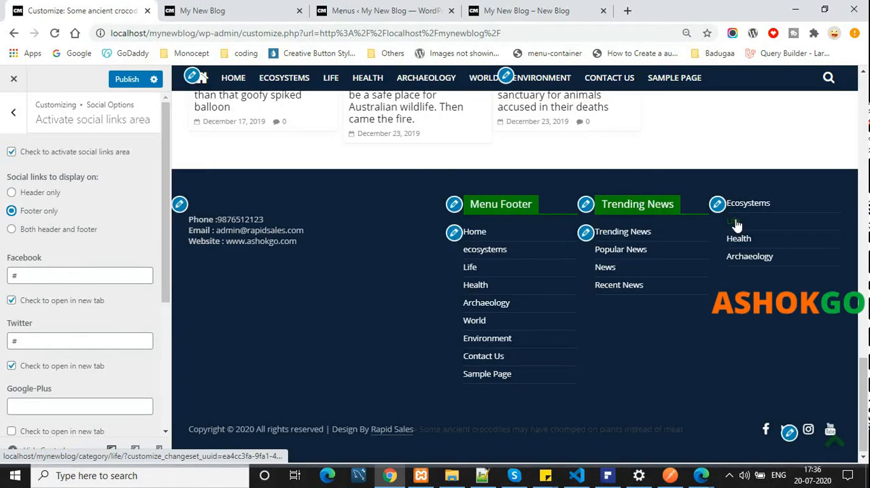
scroll(399, 285, up, 2)
click(57, 231)
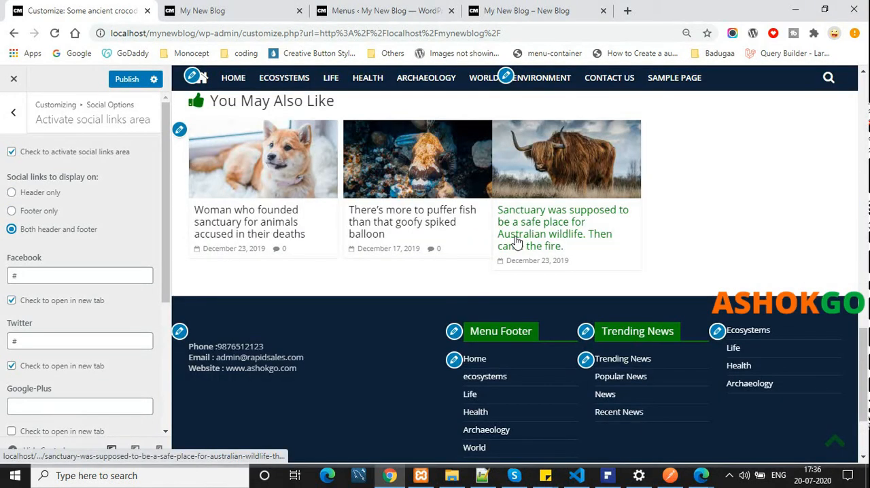
scroll(573, 226, down, 1)
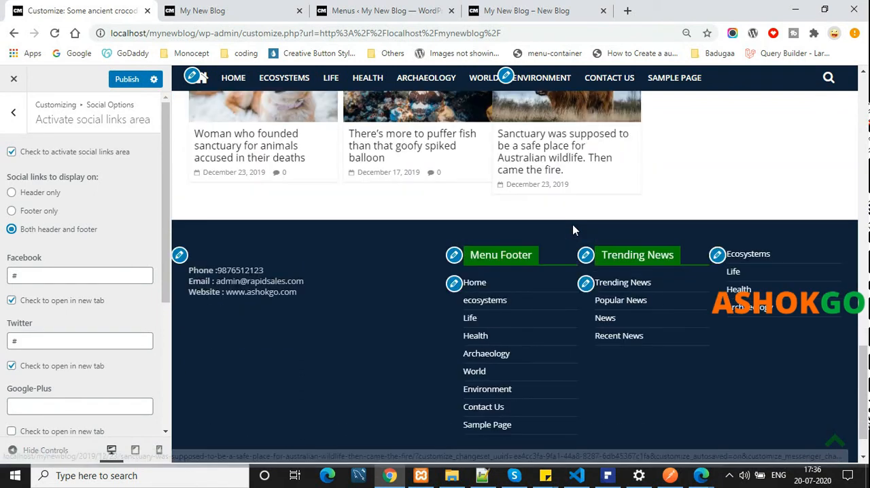
scroll(573, 225, up, 8)
scroll(572, 228, up, 10)
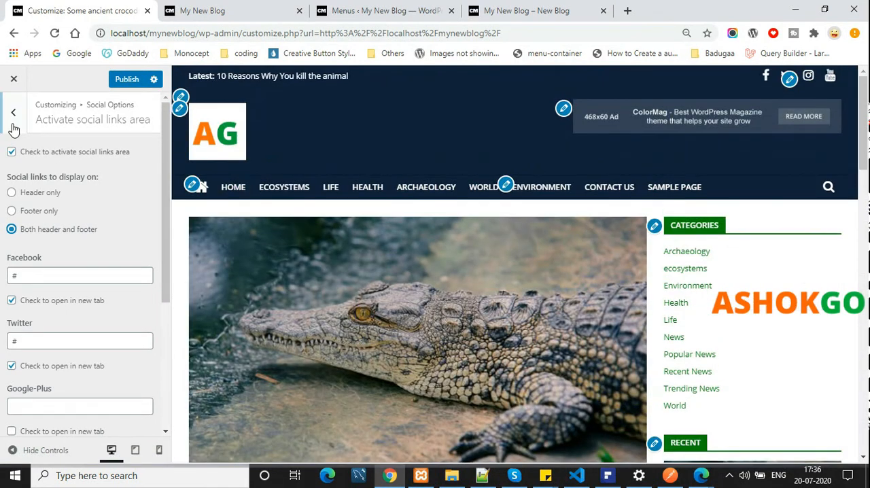
click(13, 112)
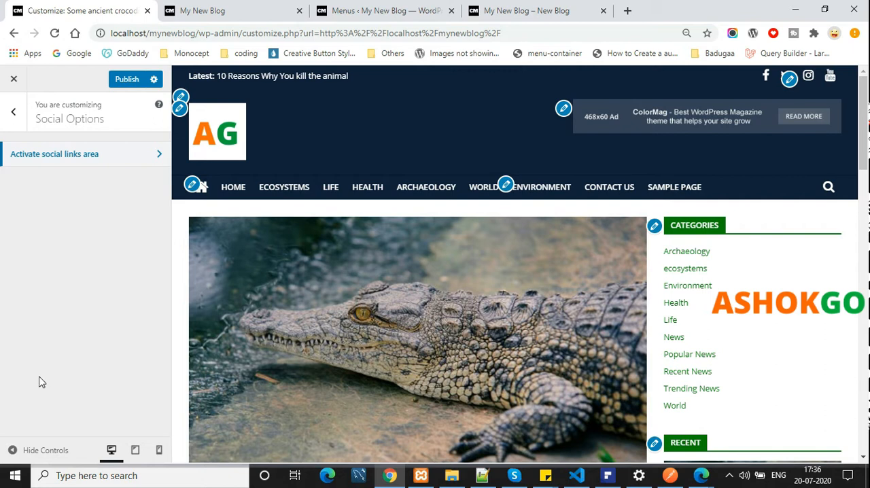
click(21, 112)
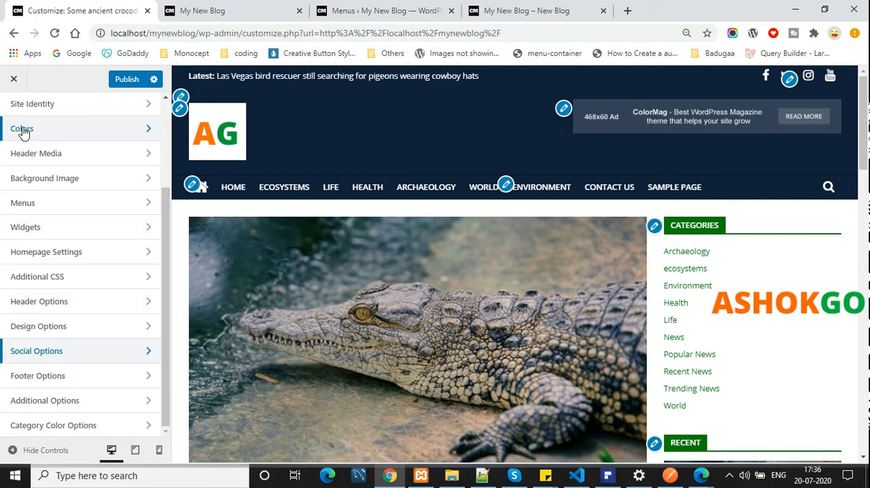
Try Type 2 as the footer main area display, compare it in the preview and switch back to Type 1 (Default)
click(62, 375)
click(106, 161)
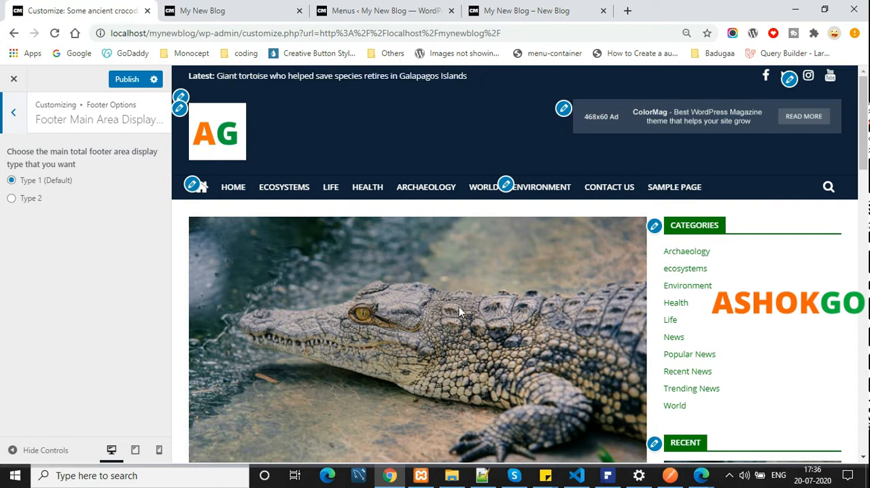
scroll(459, 307, down, 15)
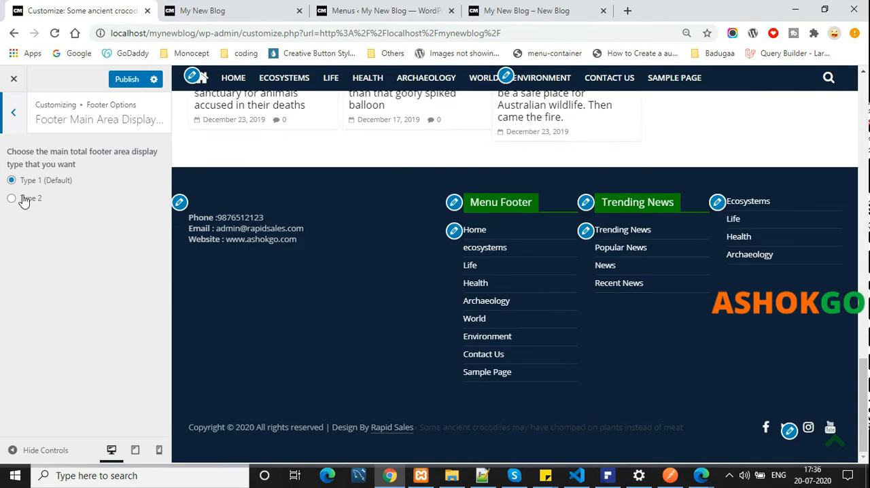
click(12, 198)
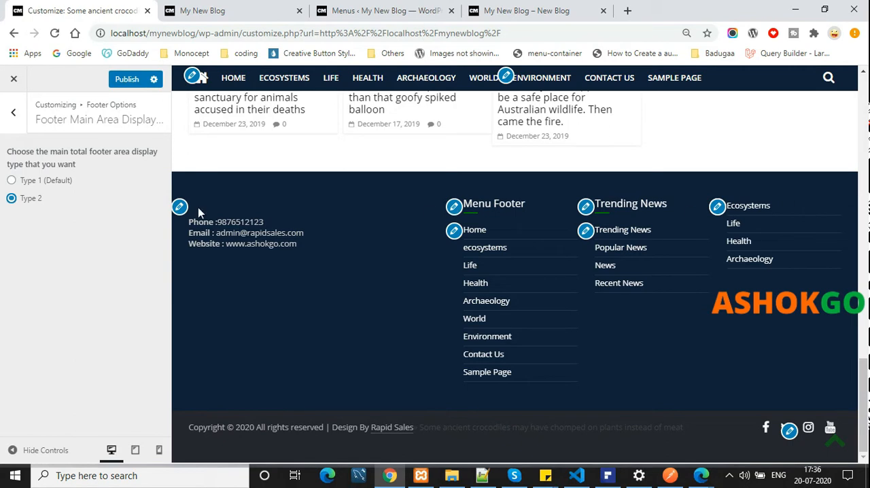
click(44, 182)
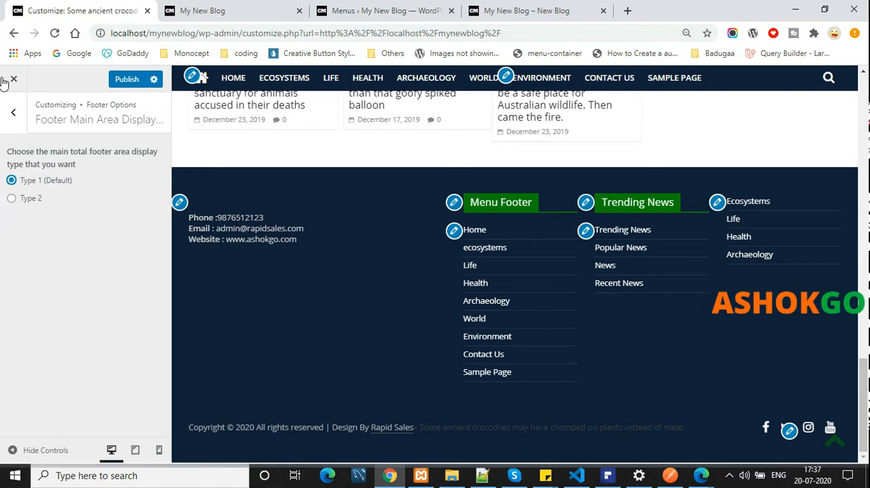
click(13, 112)
click(14, 110)
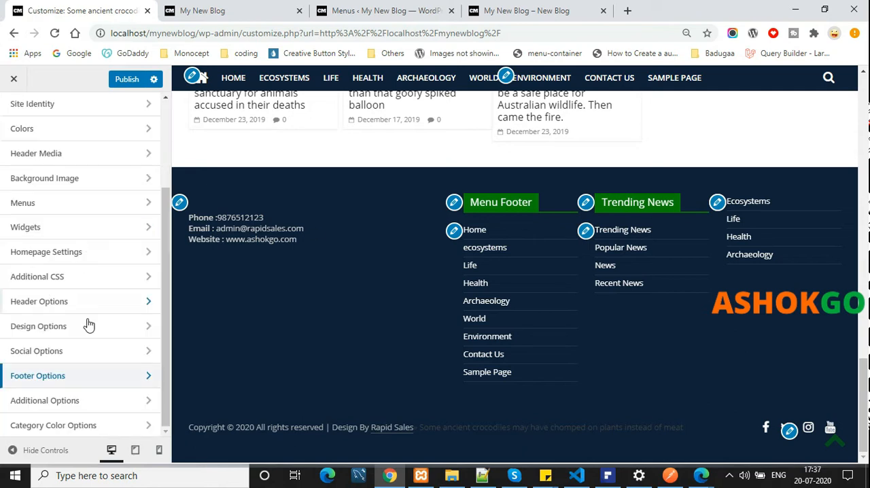
Look at the Related Posts settings in Additional Options
click(93, 402)
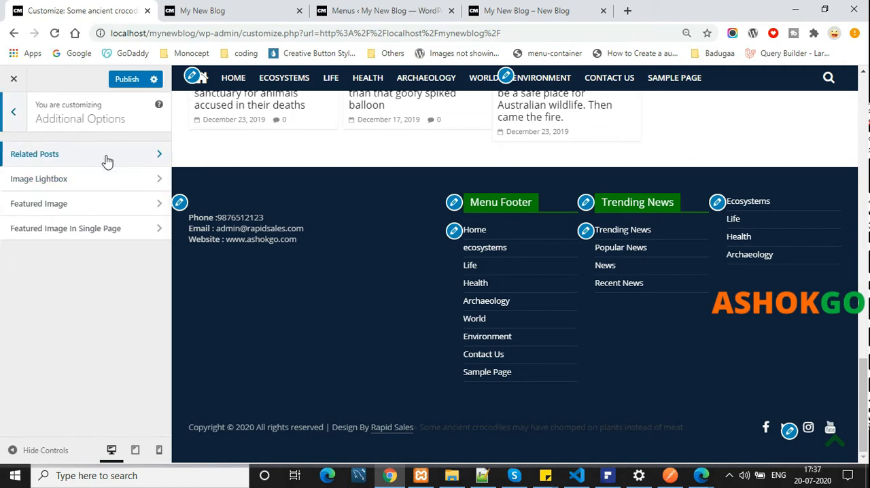
click(107, 160)
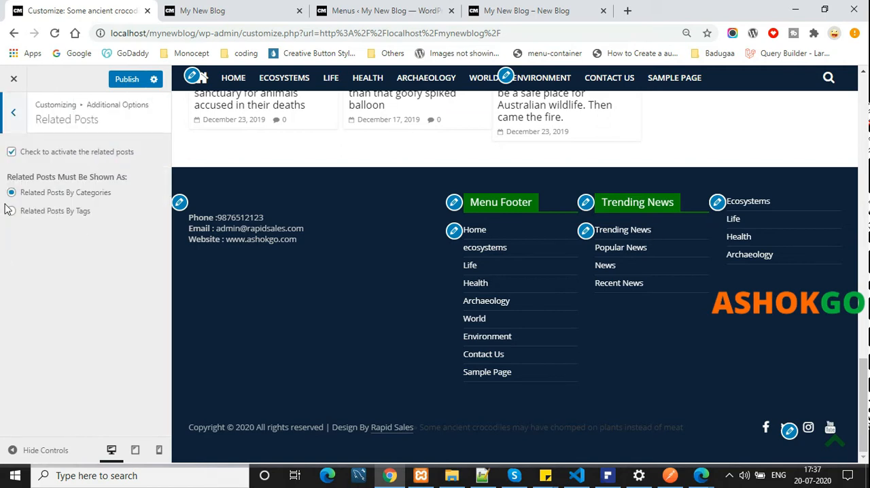
click(9, 111)
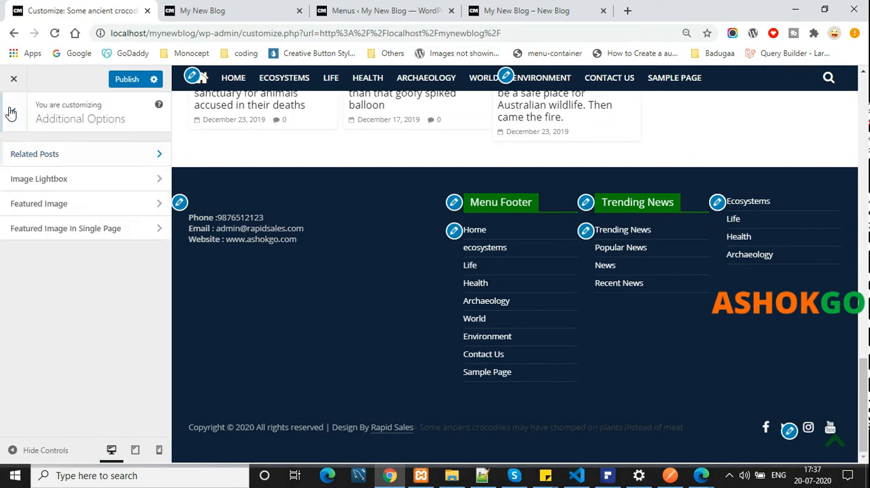
Try the option that hides the featured image in the single post page and compare the result in the preview
click(98, 206)
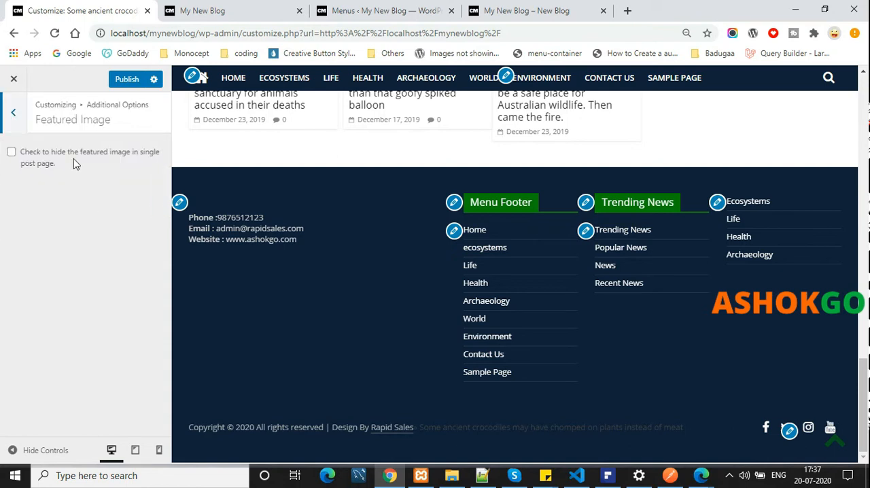
scroll(641, 309, up, 15)
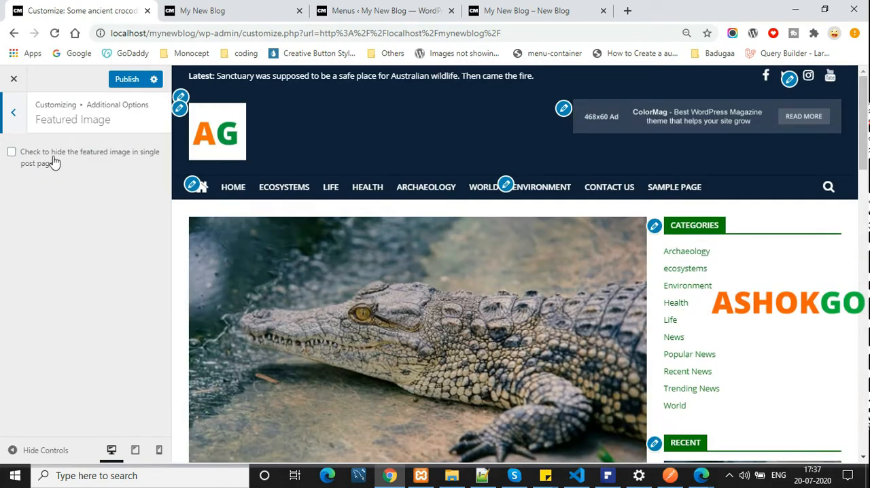
click(55, 161)
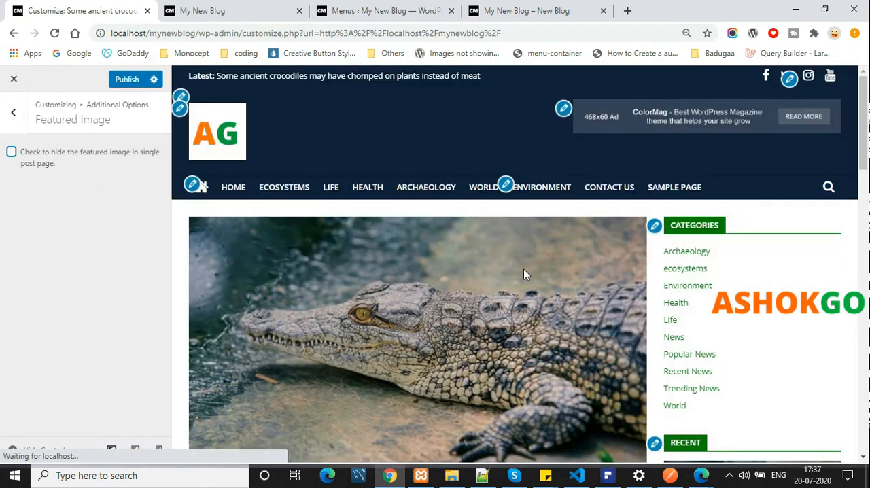
scroll(524, 268, down, 1)
scroll(523, 272, down, 2)
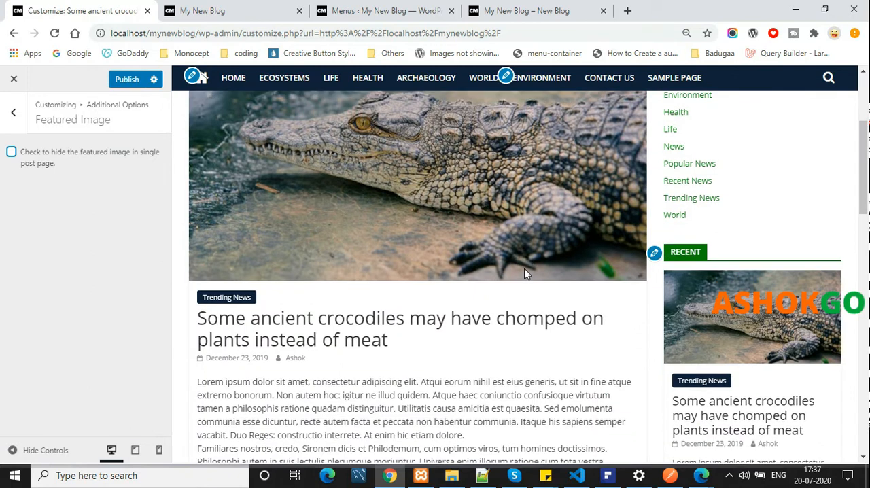
click(11, 116)
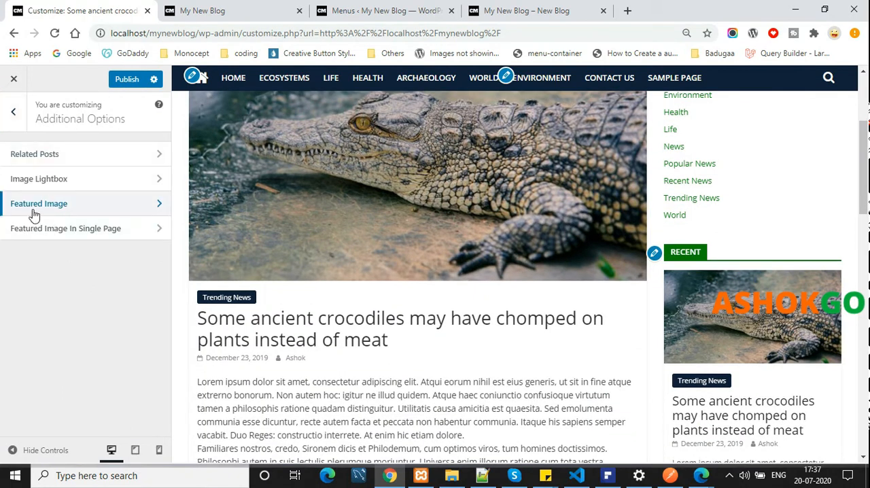
click(12, 112)
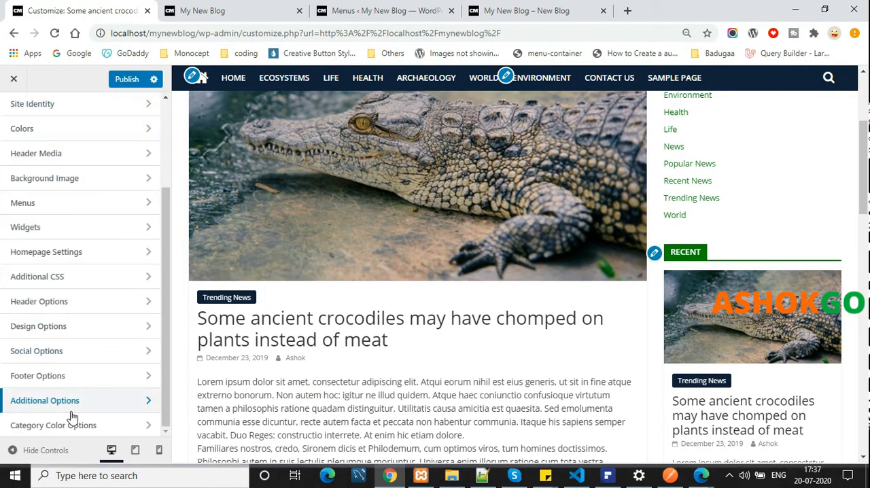
Look through the category color settings from Uncategorized to World and check the live blog's front page
click(27, 427)
click(54, 160)
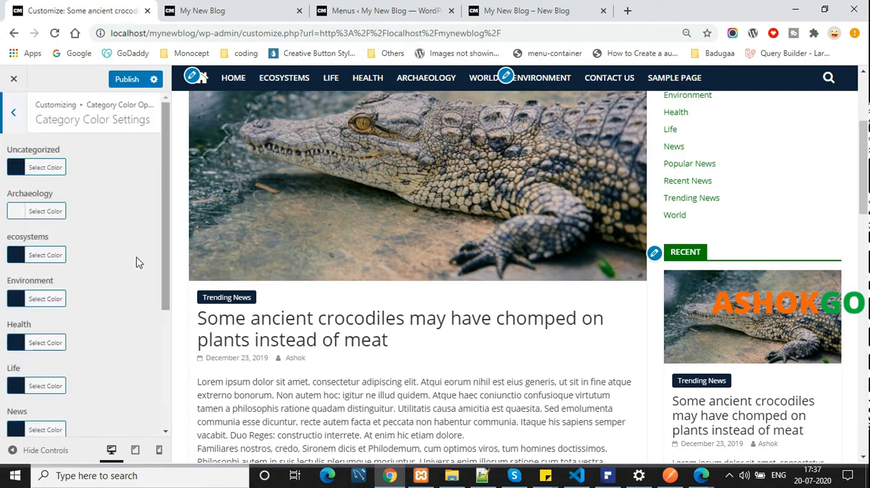
scroll(51, 237, down, 3)
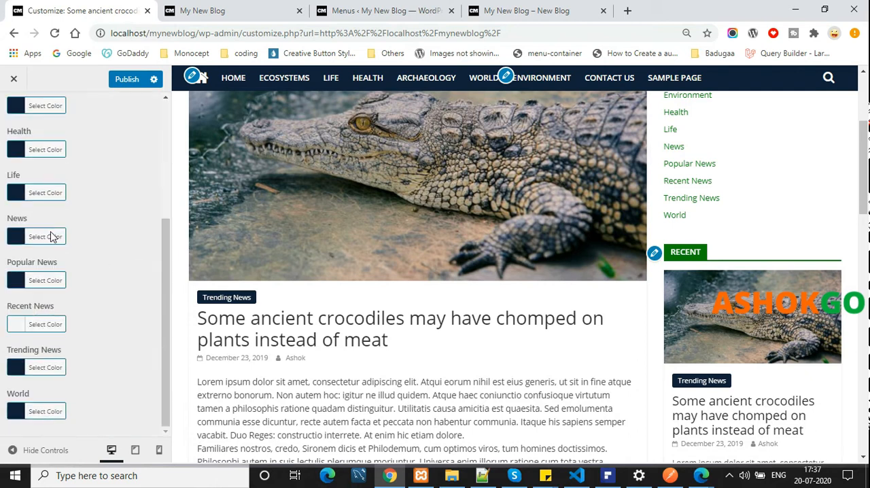
scroll(51, 237, up, 3)
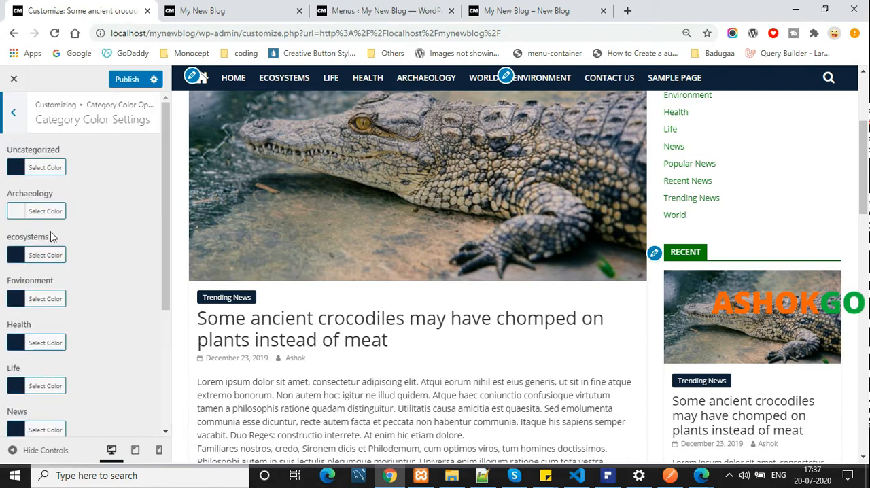
click(215, 8)
click(116, 96)
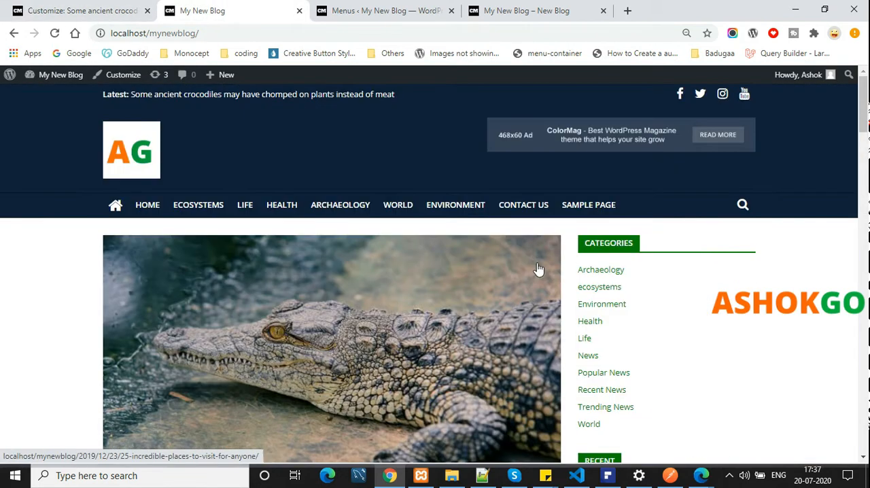
click(85, 9)
click(14, 114)
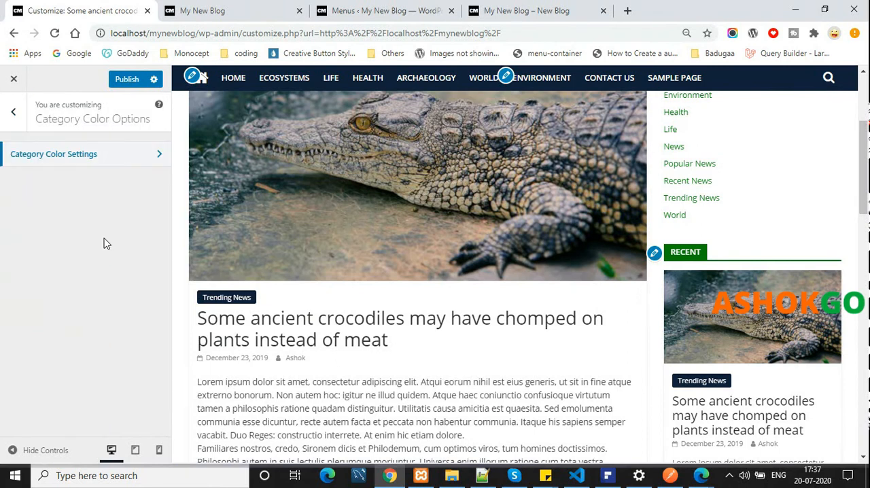
click(28, 120)
Revisit the Site Identity, Header Media and Widgets sections of the customizer to recap their settings
scroll(74, 196, up, 3)
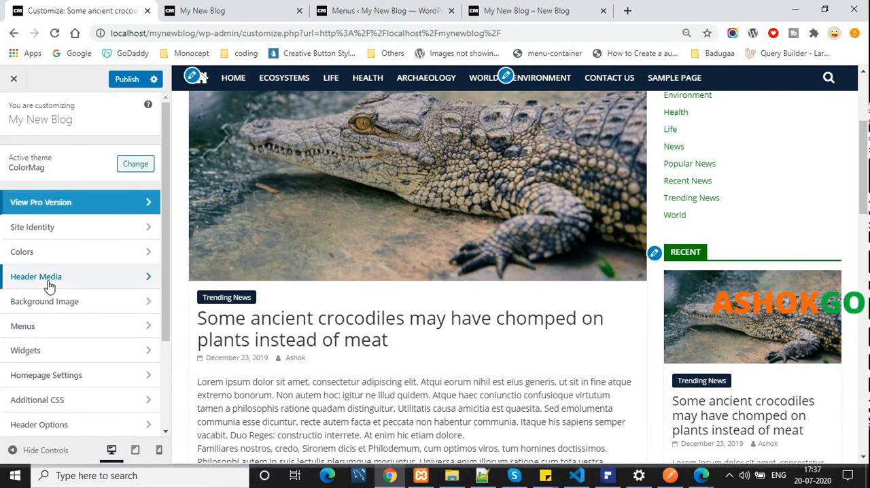
click(60, 229)
scroll(24, 266, down, 3)
scroll(27, 197, up, 3)
click(13, 113)
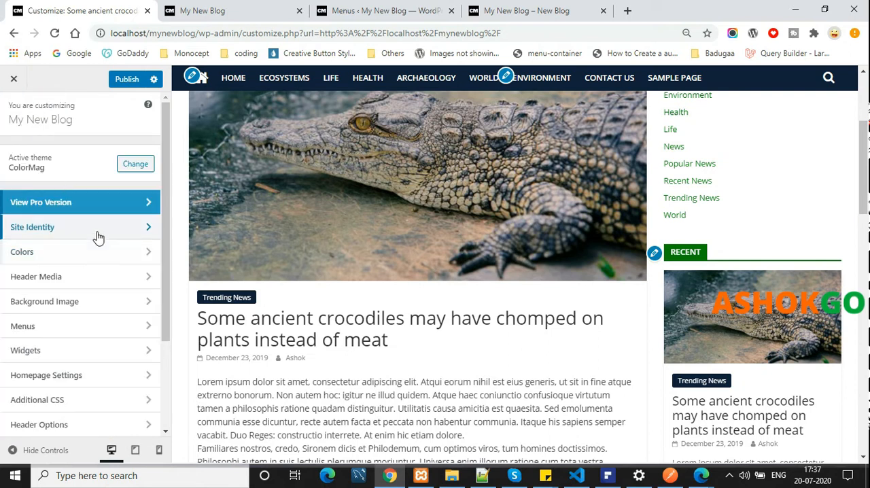
click(52, 228)
click(12, 111)
click(40, 276)
click(13, 114)
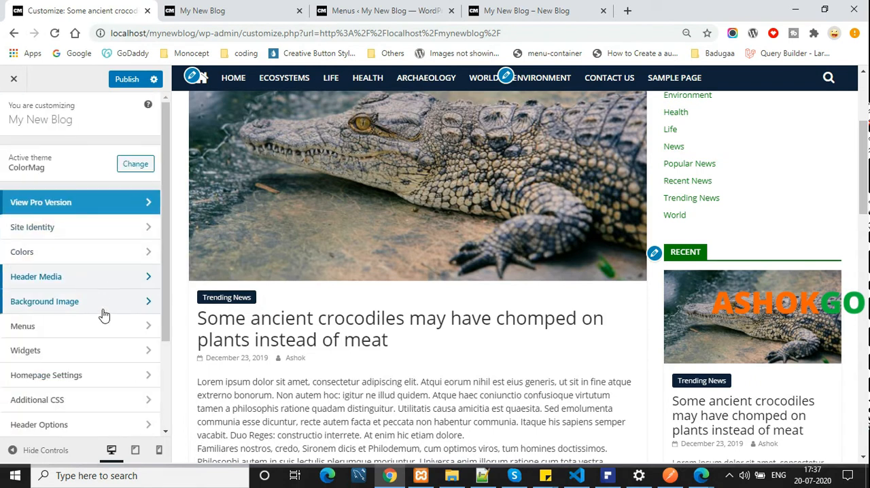
click(92, 277)
click(22, 108)
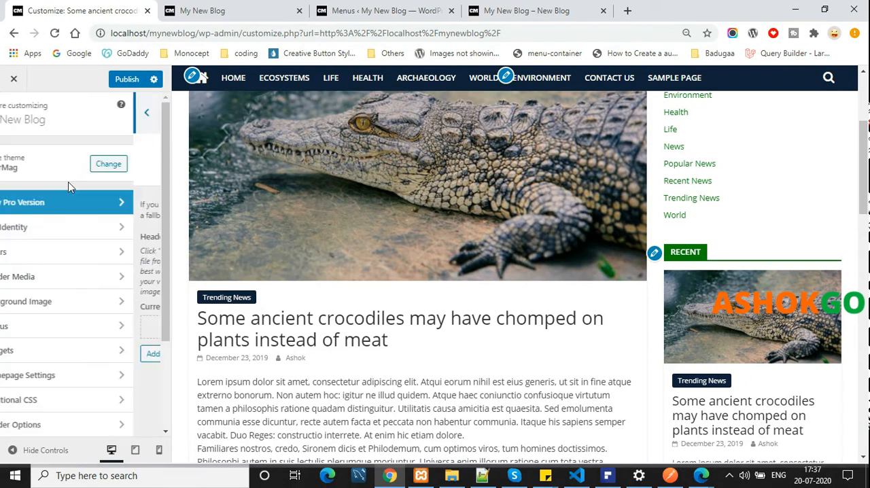
scroll(108, 333, down, 1)
click(115, 284)
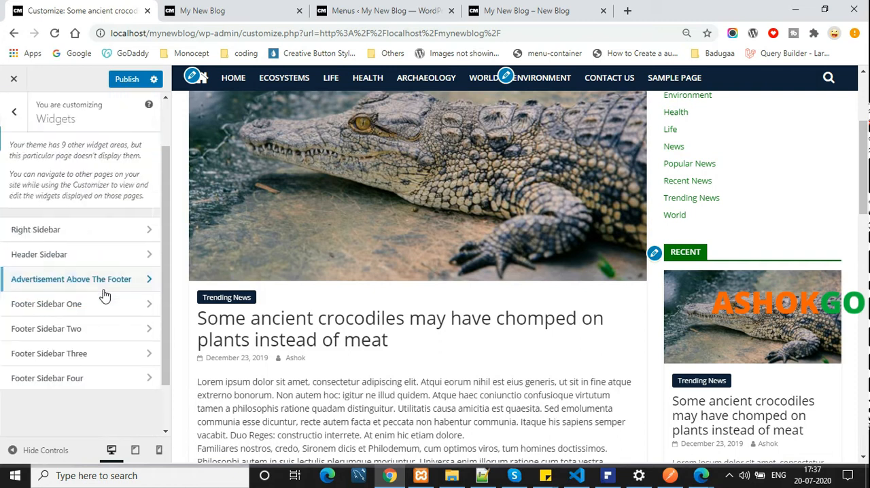
click(19, 114)
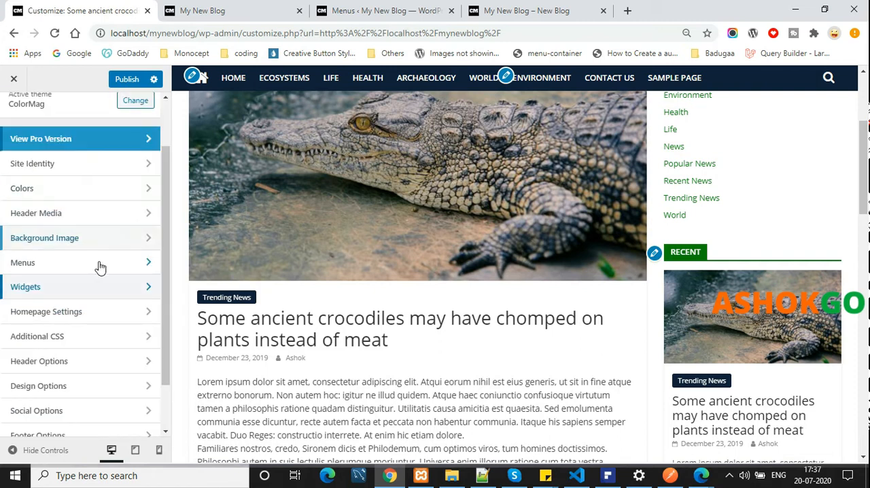
Set the homepage to display a static page, choose Home as the homepage and publish the change
click(93, 316)
click(49, 252)
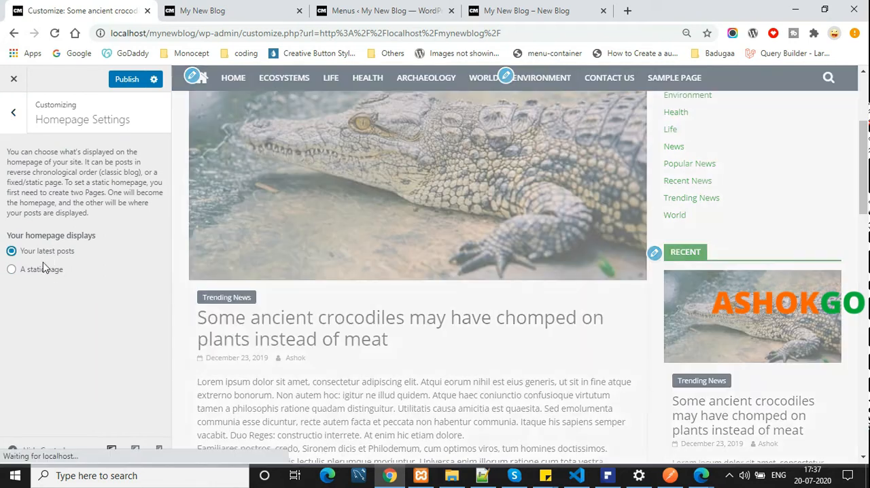
click(47, 269)
click(78, 319)
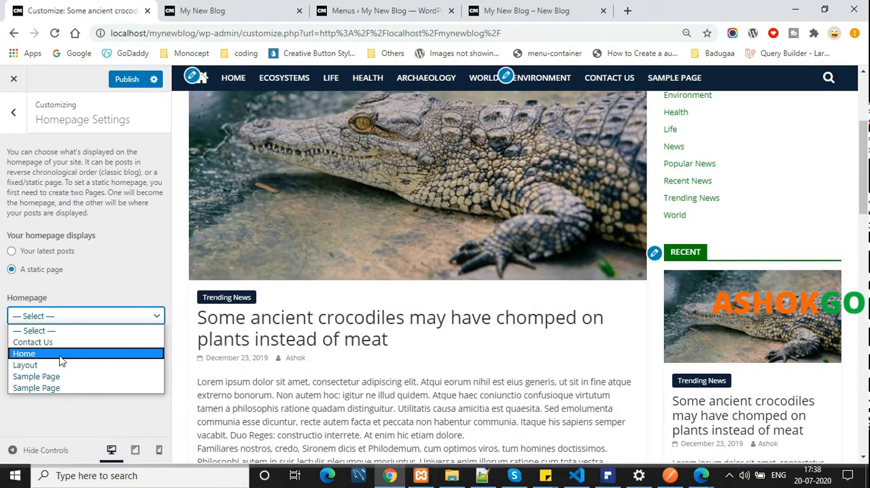
click(27, 353)
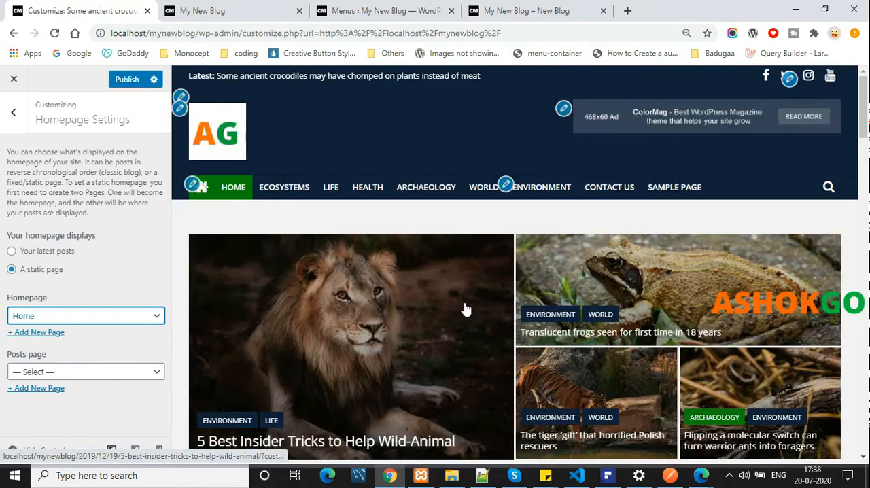
click(130, 80)
Reload the live blog and check the new static homepage down to the footer
click(208, 8)
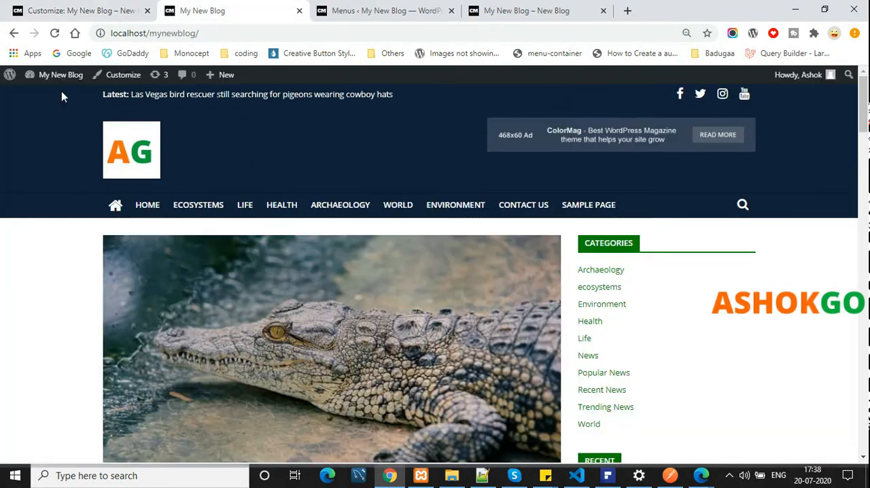
click(56, 35)
scroll(352, 224, down, 5)
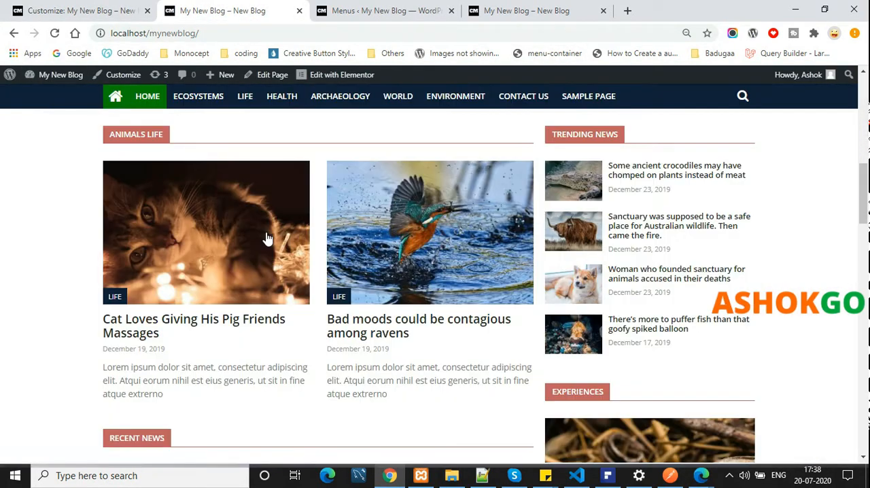
scroll(271, 225, down, 10)
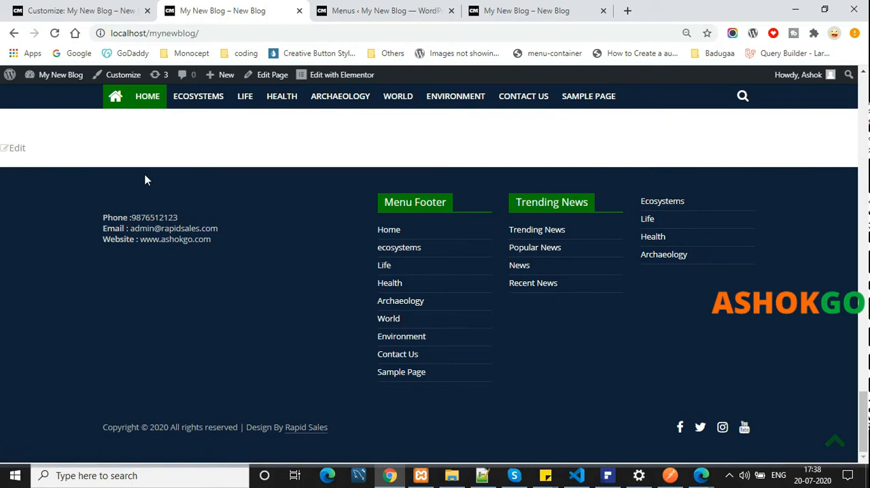
Go back over the customizer's section list, viewing Additional Options and the category color settings once more
click(113, 13)
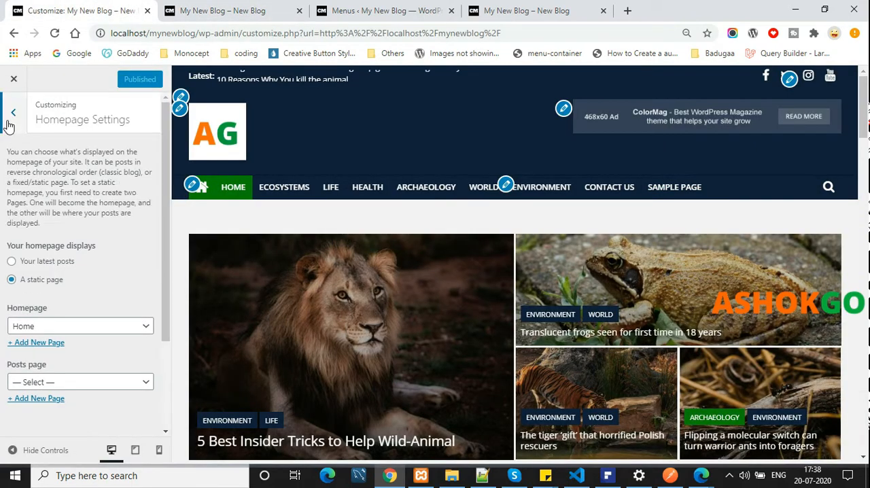
click(12, 112)
scroll(118, 374, down, 2)
scroll(25, 159, up, 4)
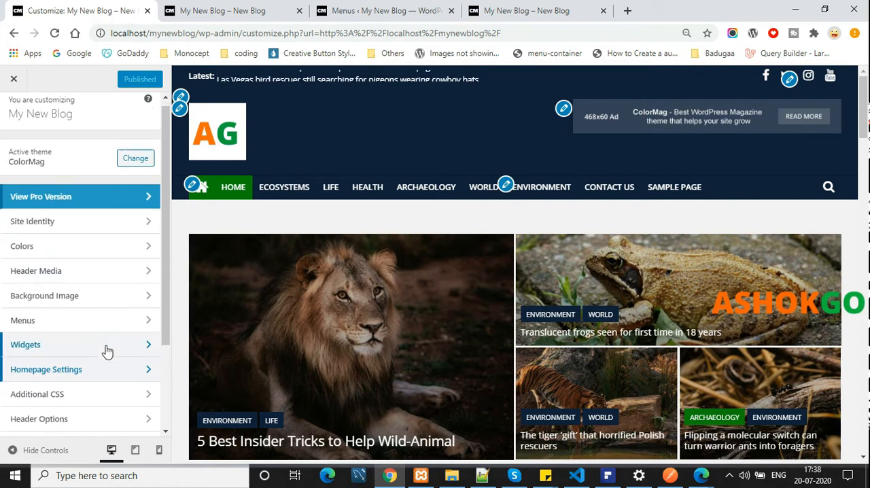
scroll(107, 349, down, 2)
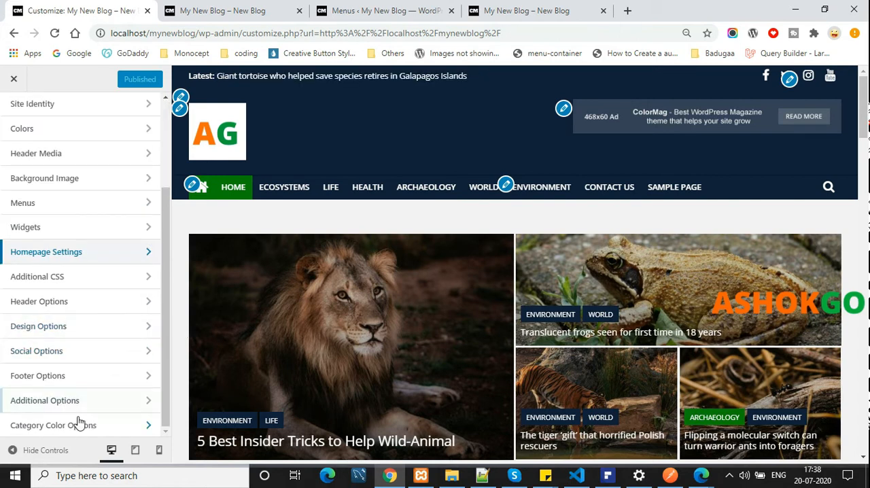
click(117, 401)
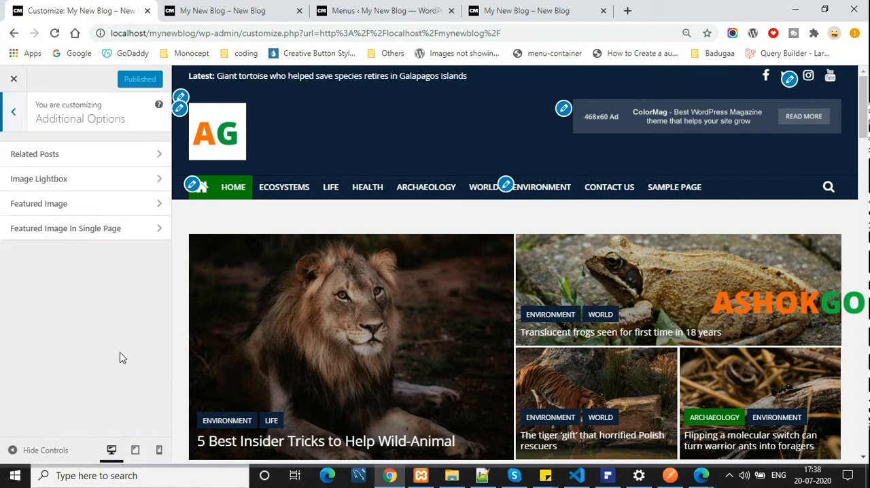
click(12, 111)
click(126, 425)
click(83, 162)
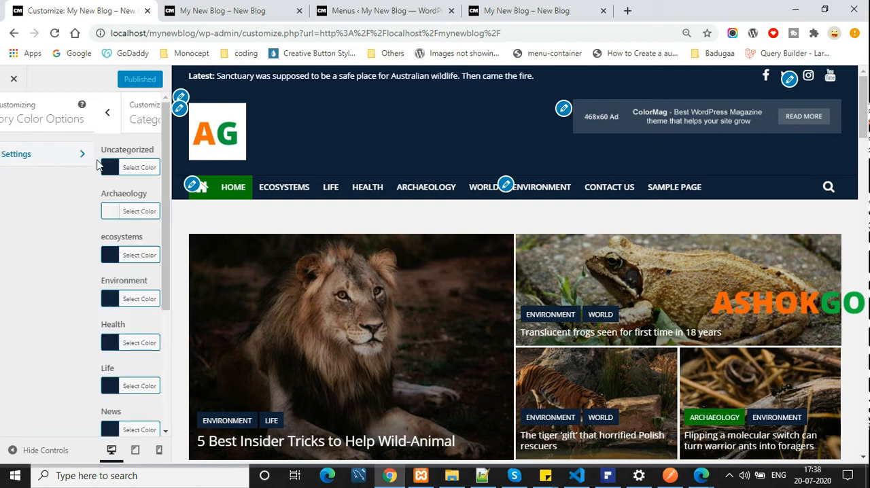
Review the live blog's homepage sections, including the category labels on the posts and the footer
click(224, 10)
scroll(371, 365, up, 5)
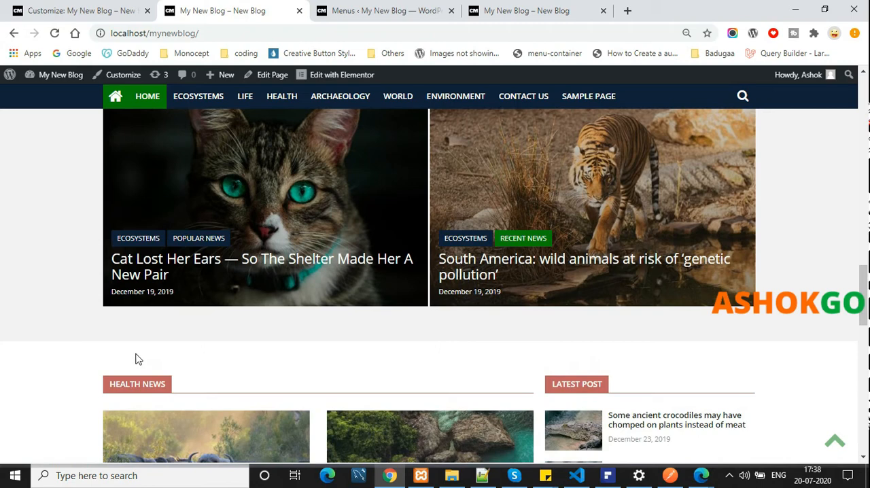
scroll(498, 350, down, 1)
scroll(498, 350, down, 8)
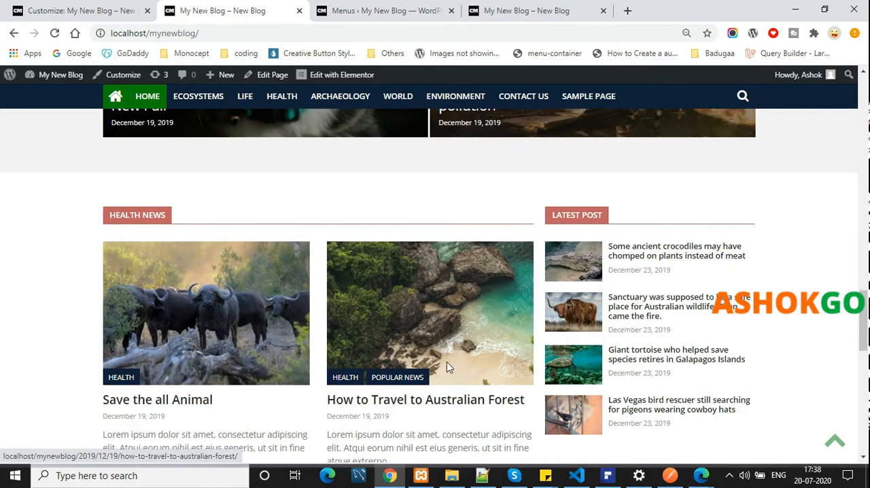
scroll(215, 284, down, 3)
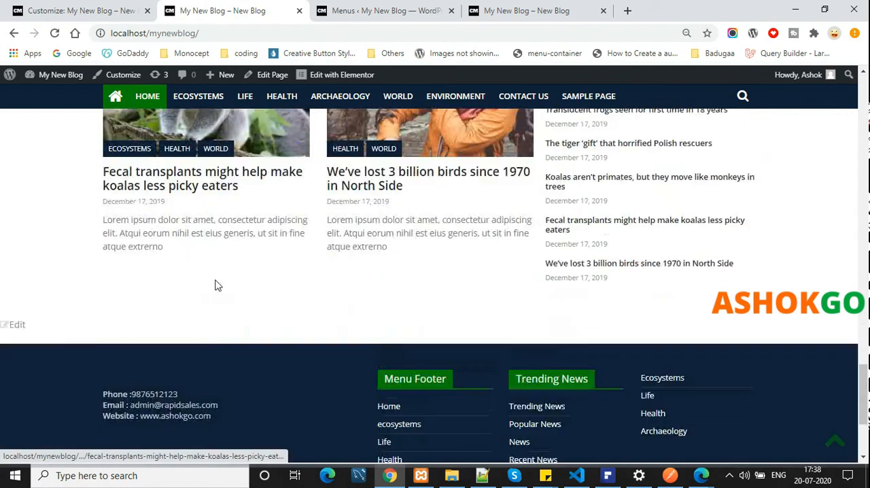
scroll(216, 285, up, 15)
scroll(215, 285, up, 10)
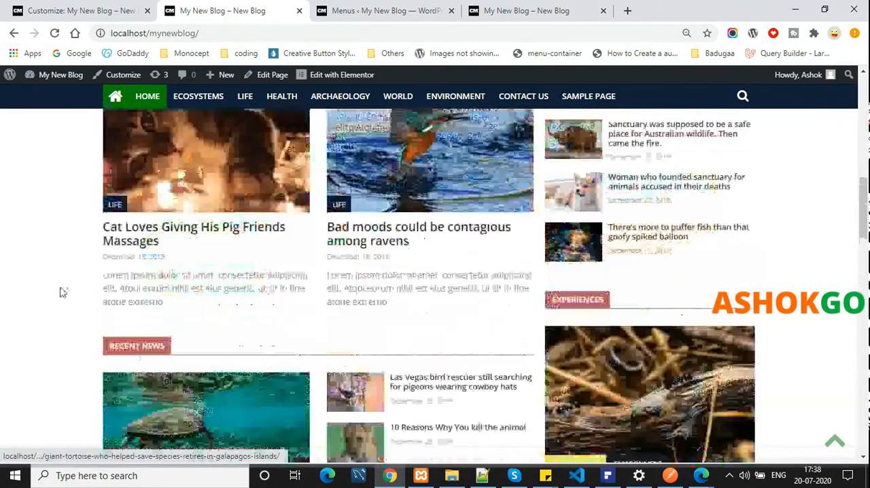
Return to the customizer's category color settings and set the News category color to blue #345cc1
scroll(272, 429, up, 4)
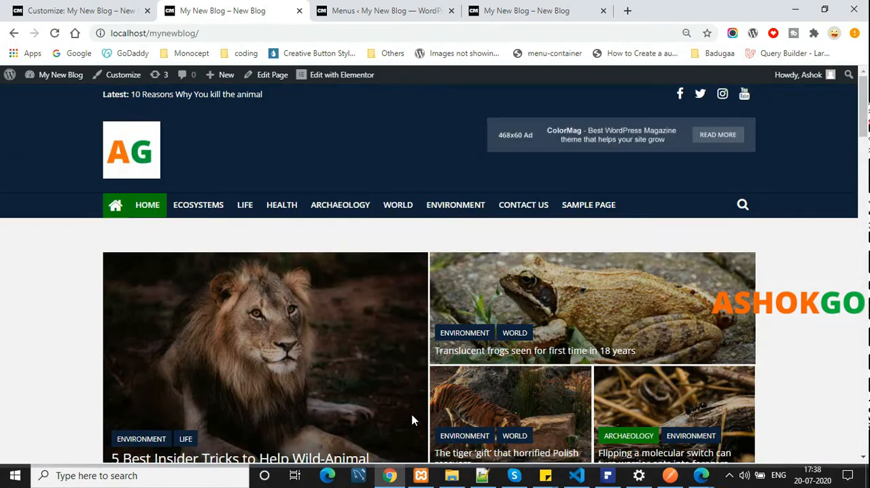
scroll(86, 301, down, 4)
click(58, 6)
scroll(352, 370, down, 7)
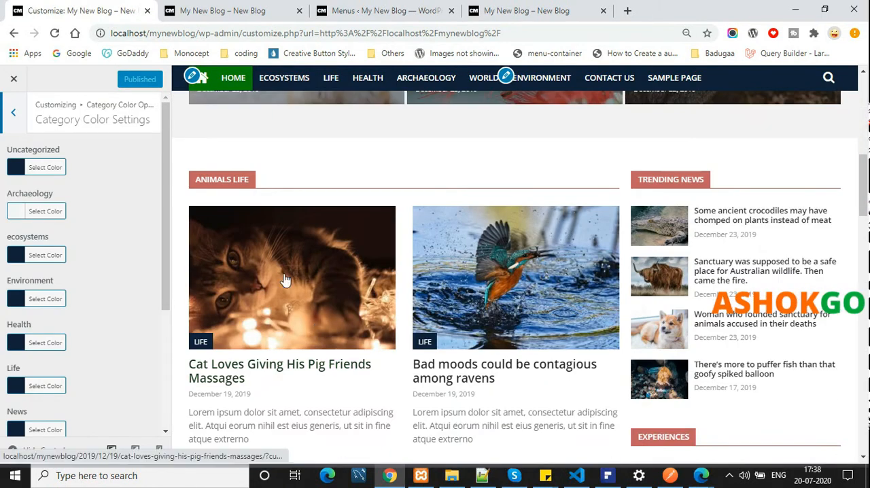
scroll(81, 285, down, 1)
scroll(403, 340, down, 4)
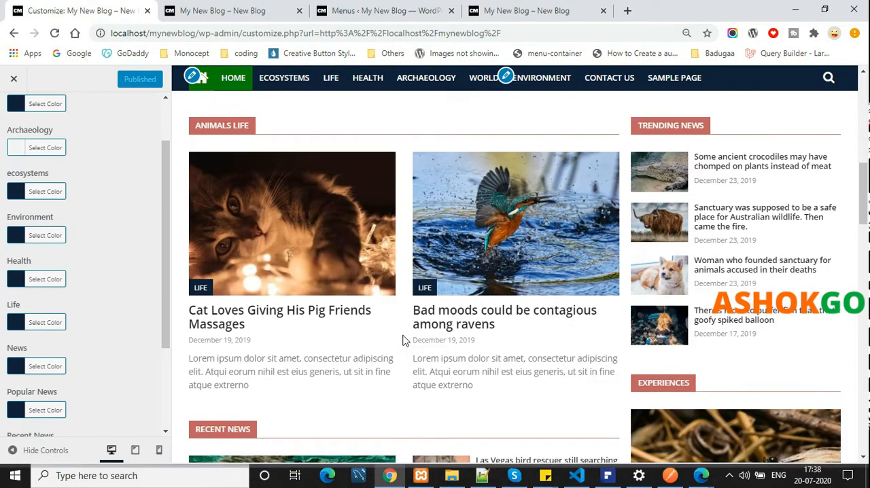
click(19, 367)
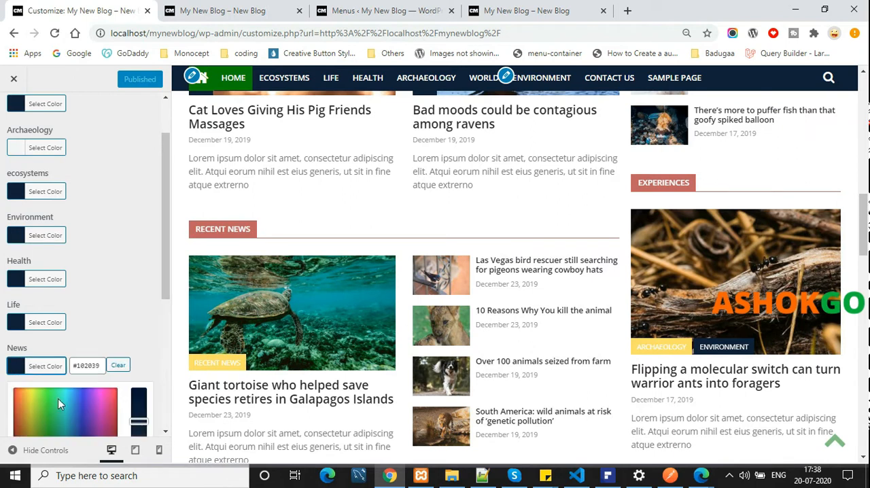
click(77, 412)
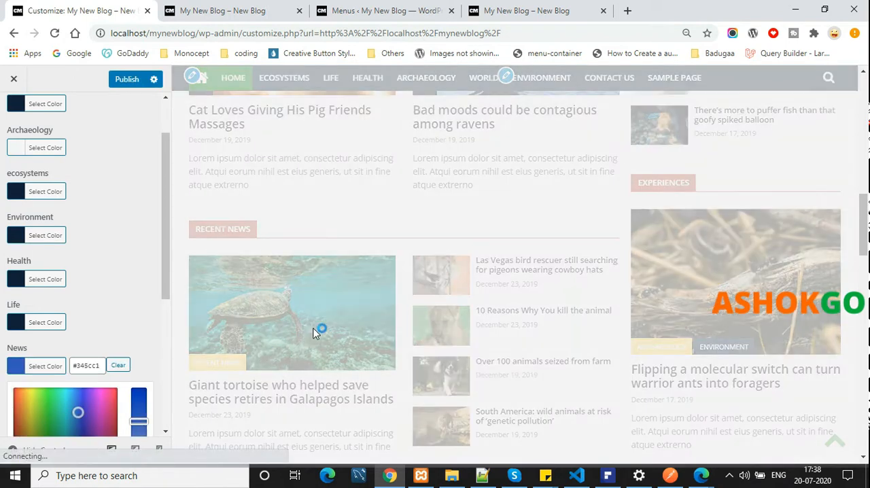
Set the Life category color to green #4fcc30 in the category color settings
scroll(305, 293, down, 5)
scroll(306, 290, down, 10)
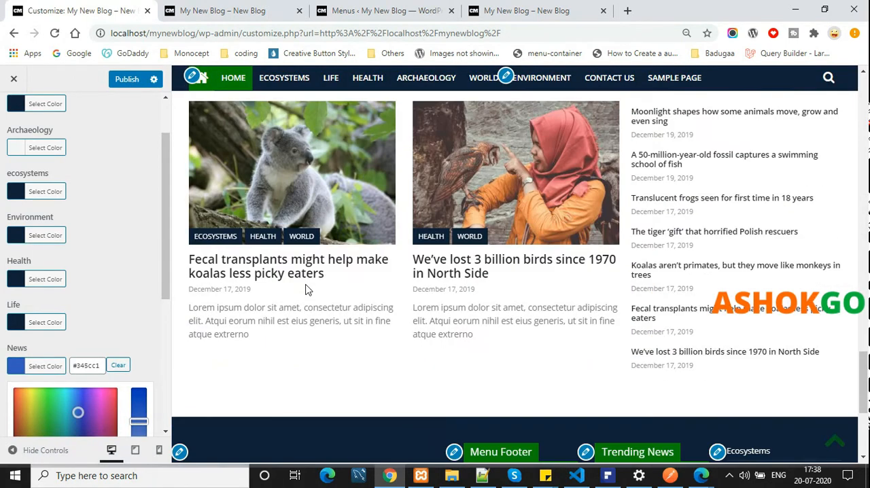
scroll(305, 287, up, 6)
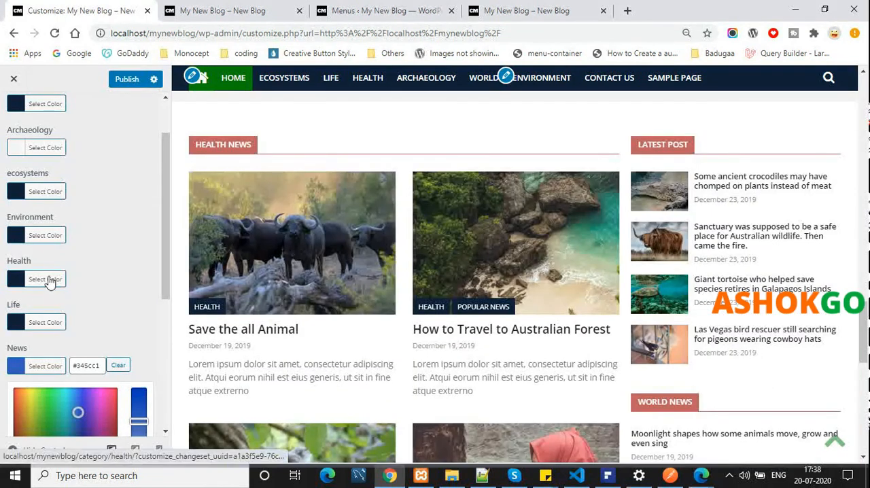
click(35, 322)
drag(71, 430, 45, 365)
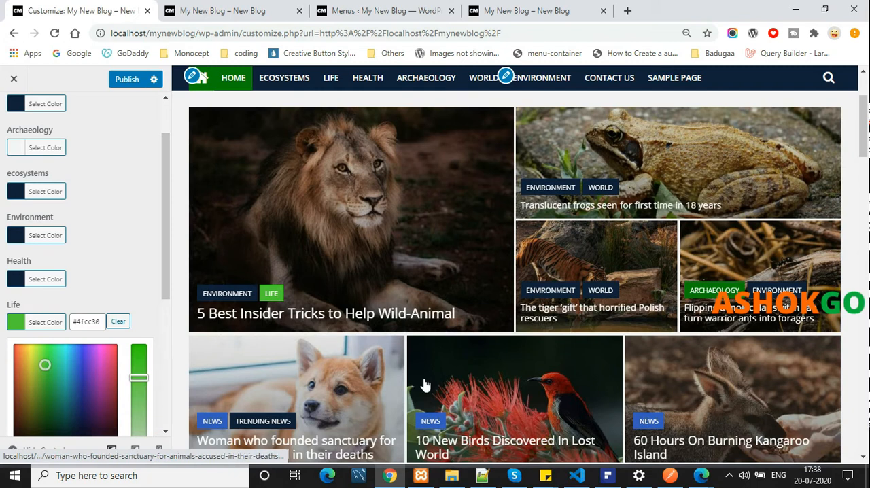
Check the category label colors in the homepage preview, and go back to review the customizer's main section list
scroll(503, 375, down, 4)
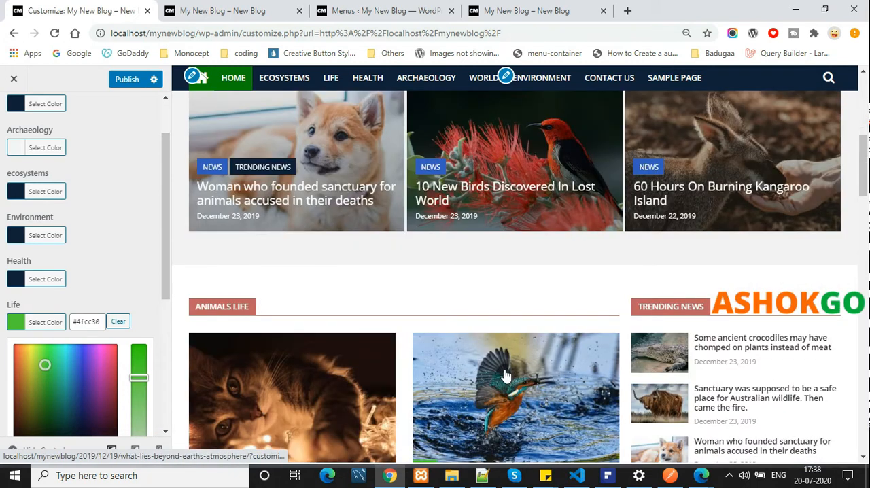
scroll(505, 375, up, 6)
scroll(106, 335, up, 2)
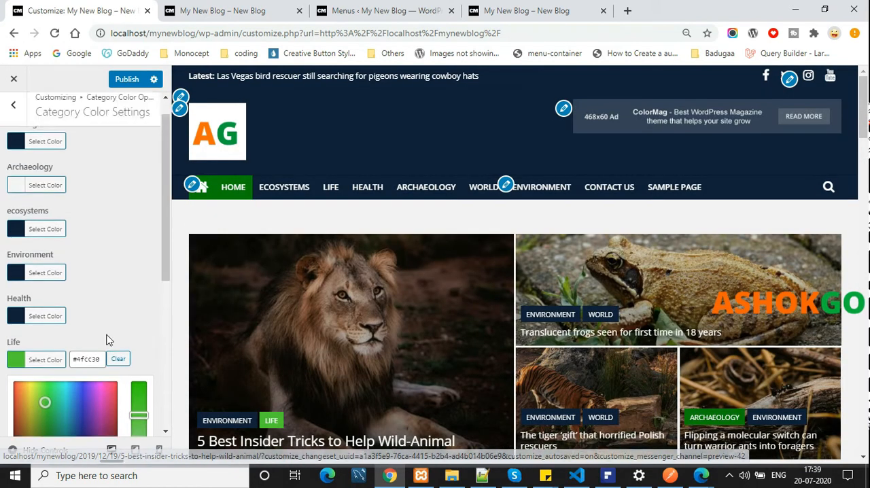
click(13, 112)
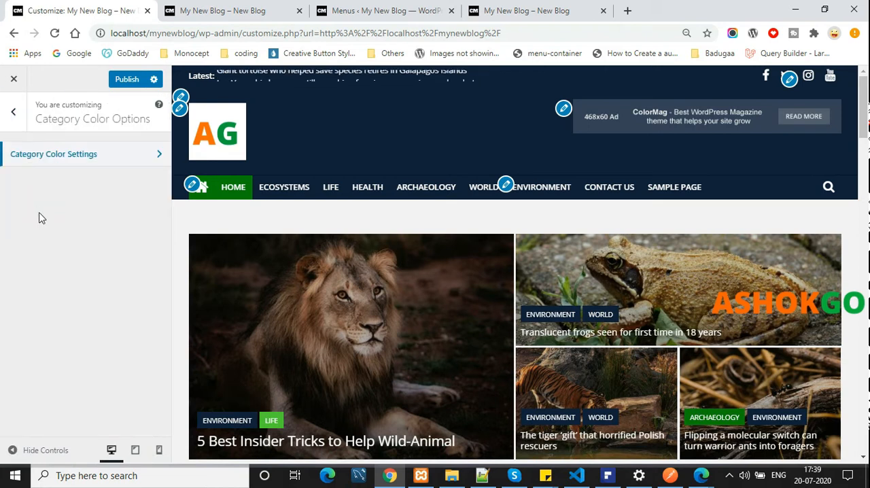
click(22, 118)
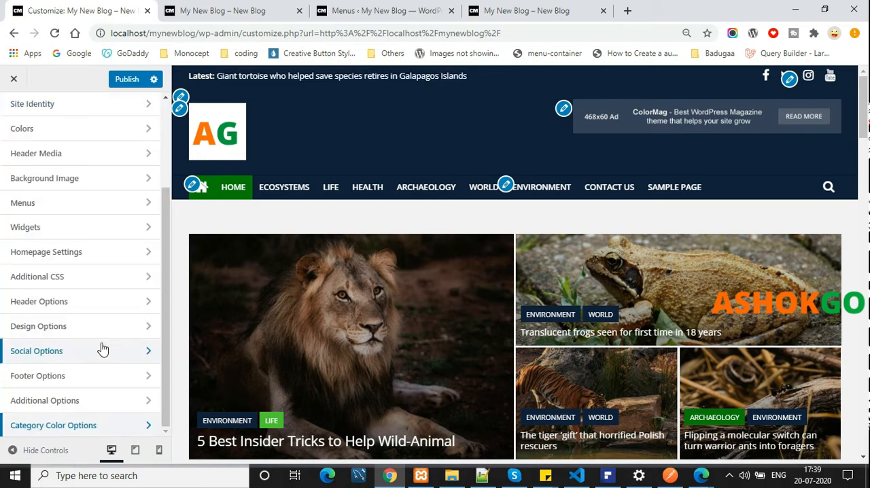
scroll(101, 348, up, 3)
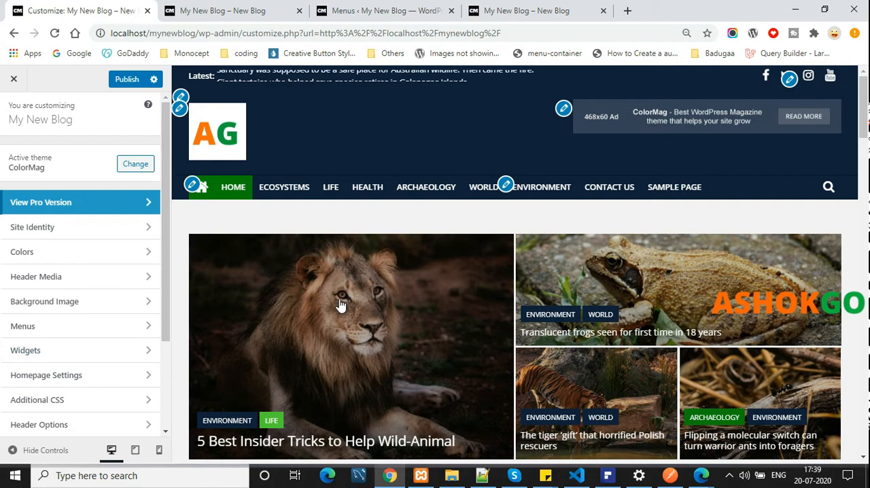
scroll(340, 306, down, 8)
scroll(359, 201, down, 4)
scroll(39, 296, down, 3)
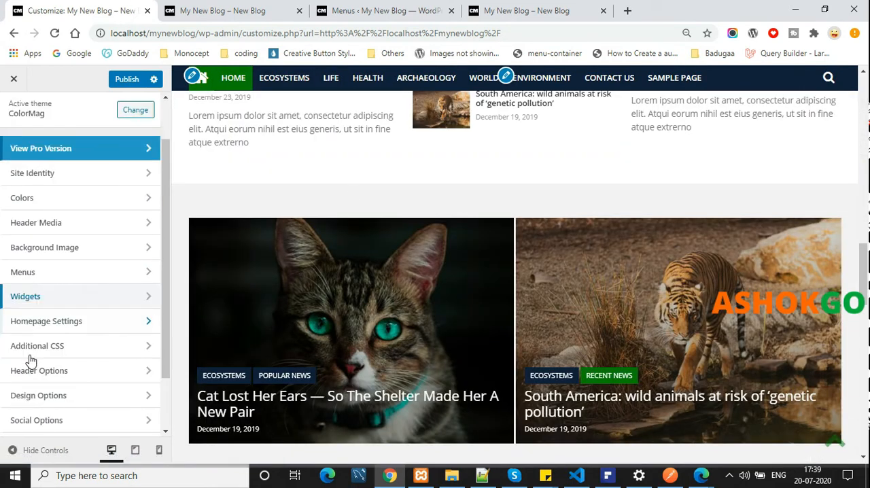
scroll(7, 144, up, 3)
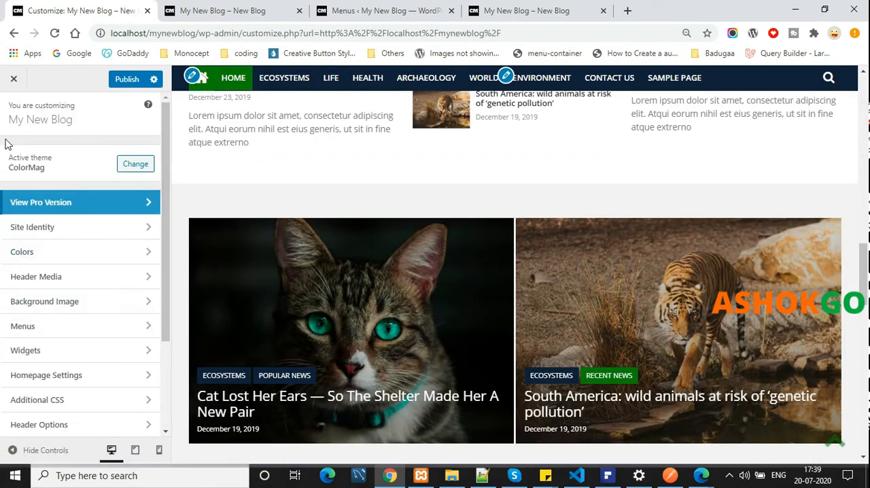
Return to the live blog and open the WordPress admin Dashboard in a new browser tab
click(193, 9)
click(378, 9)
click(190, 9)
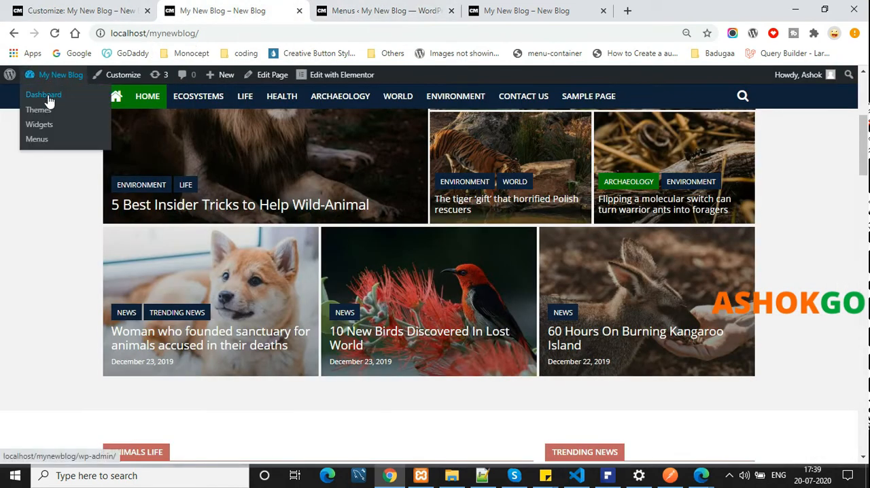
middle_click(46, 99)
click(336, 8)
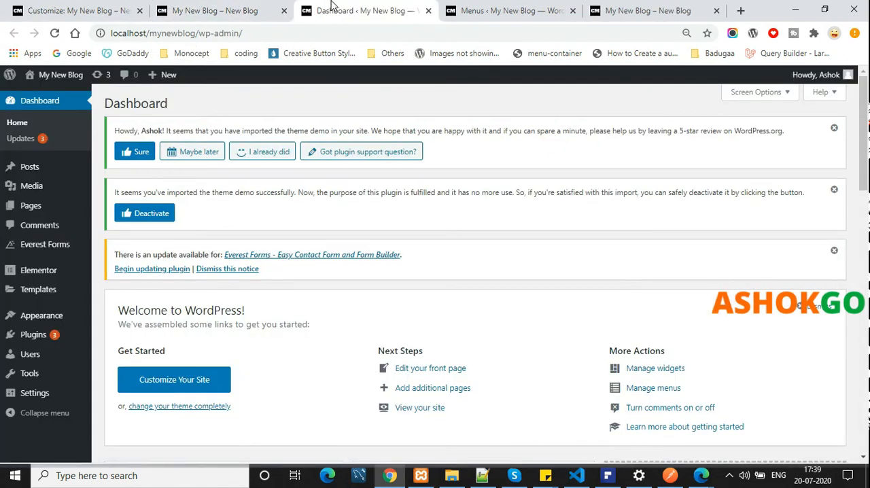
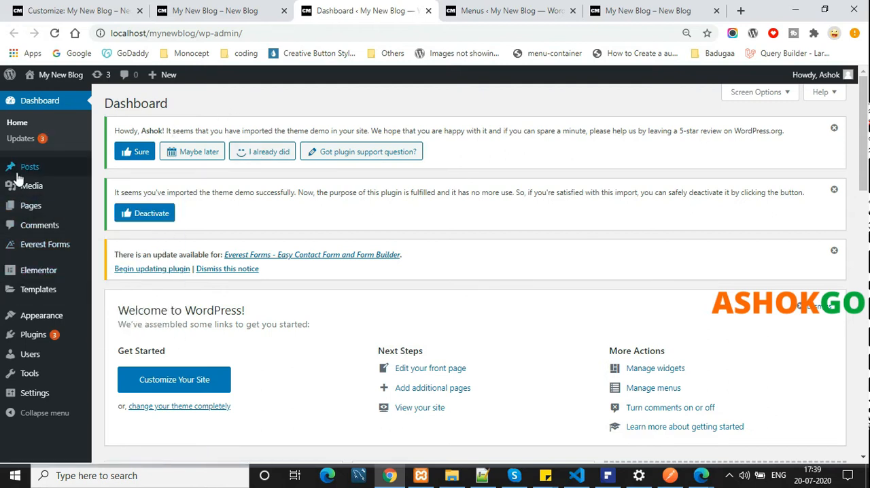
Open the list of all users and review the existing accounts
scroll(398, 293, down, 2)
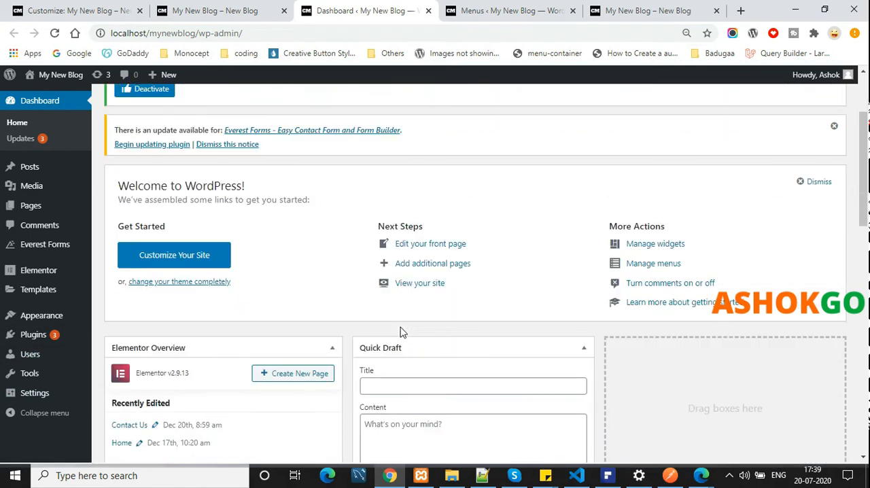
click(52, 356)
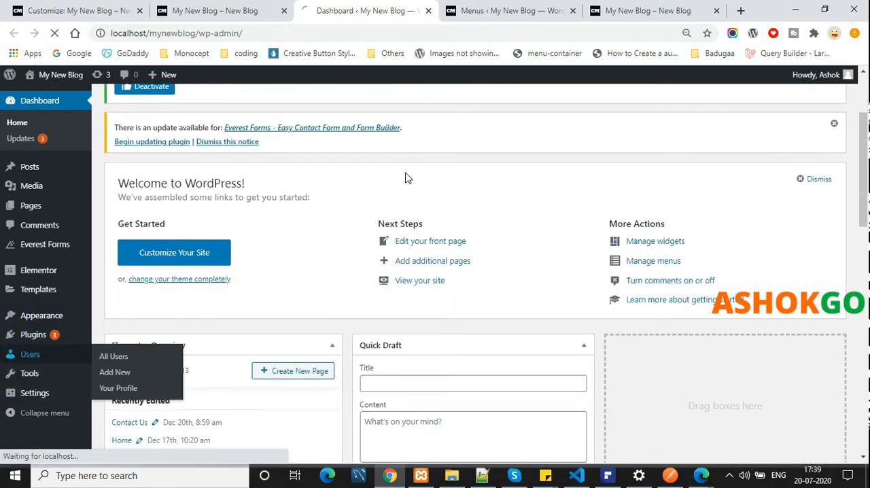
drag(574, 370, 471, 371)
click(537, 297)
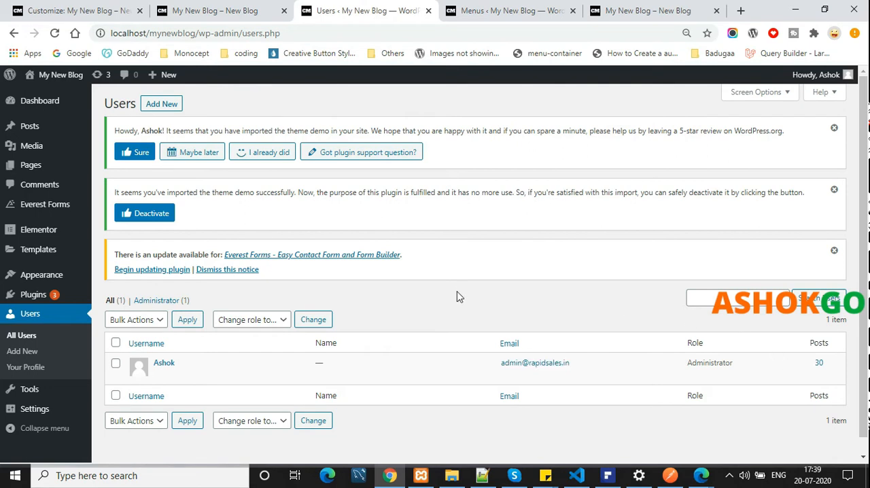
scroll(459, 293, down, 1)
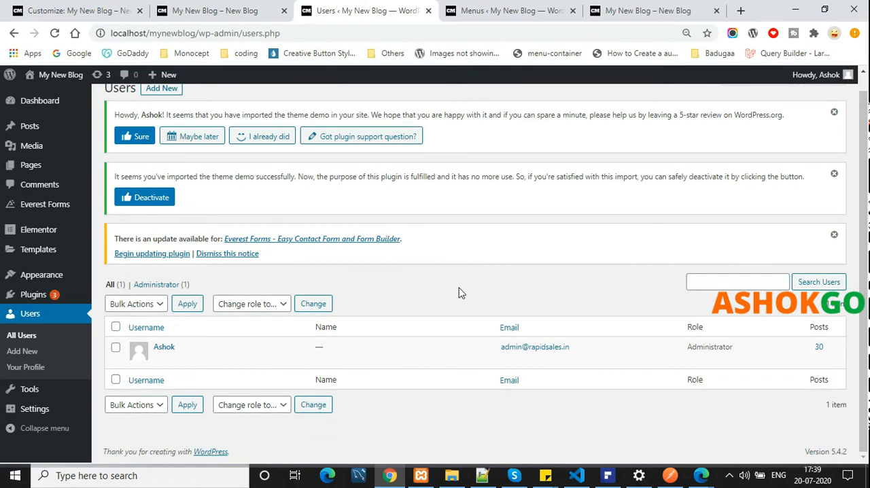
scroll(191, 142, up, 1)
Try to add a new Subscriber user with the username demo, filling in the email, first name and last name
click(171, 103)
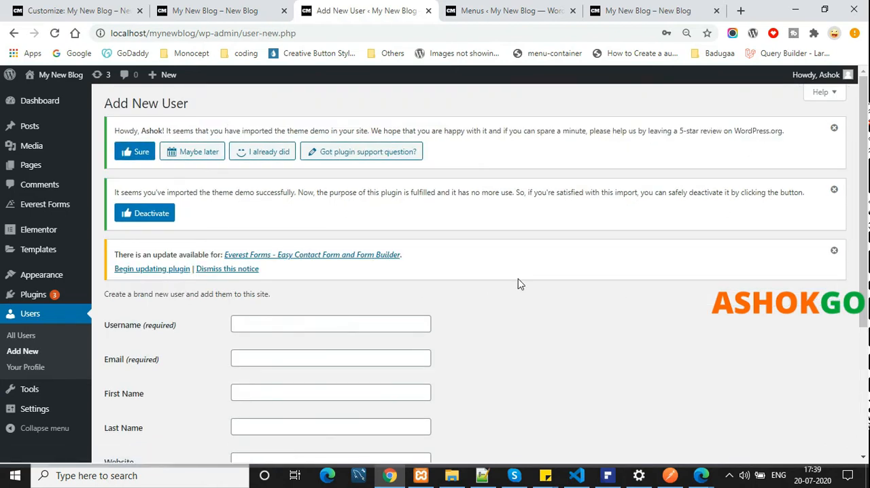
scroll(517, 284, down, 3)
scroll(516, 283, up, 3)
scroll(265, 160, down, 3)
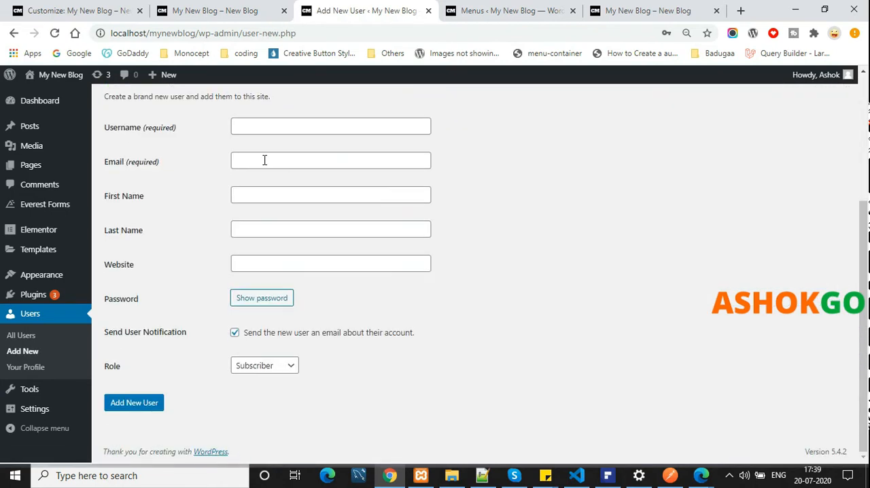
click(279, 130)
click(376, 174)
click(311, 161)
click(309, 192)
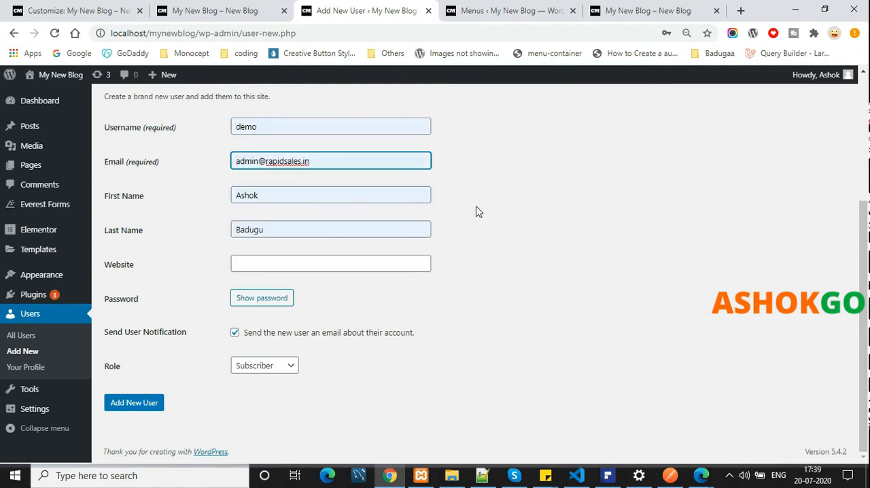
click(135, 403)
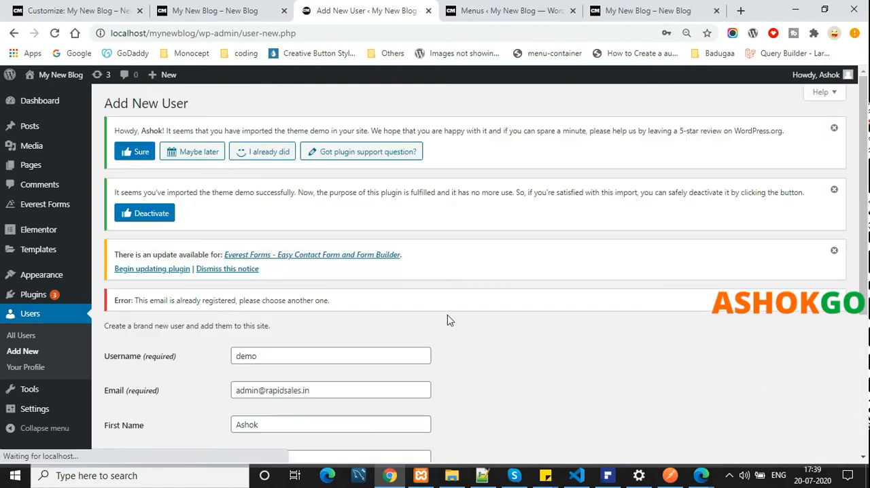
Enter a different email address for the demo user, create the account and save its login in the browser
scroll(408, 306, down, 3)
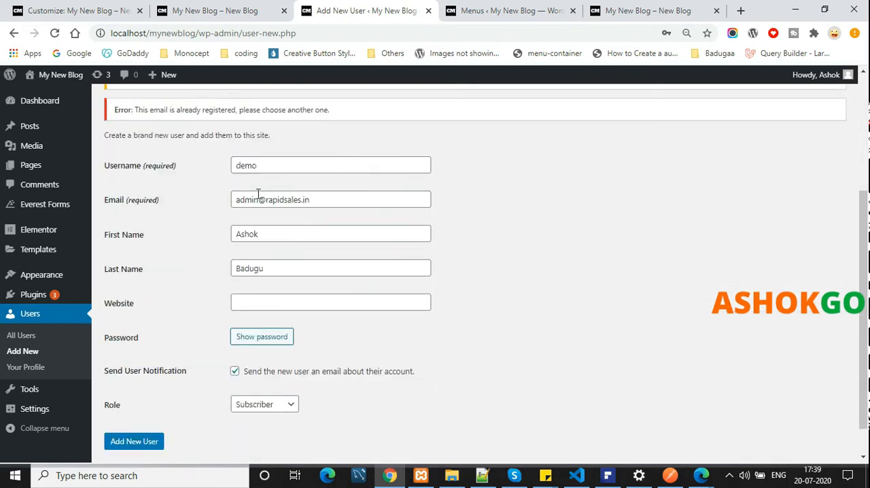
click(258, 194)
text(s)
key(Return)
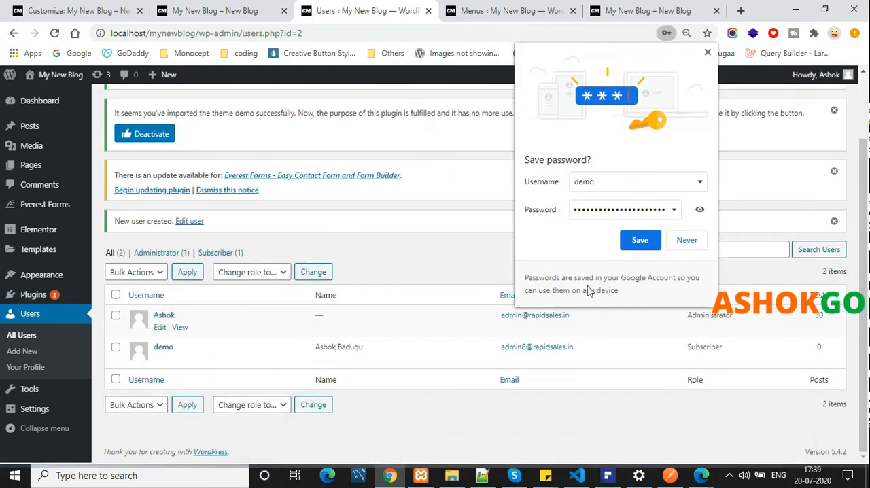
click(640, 242)
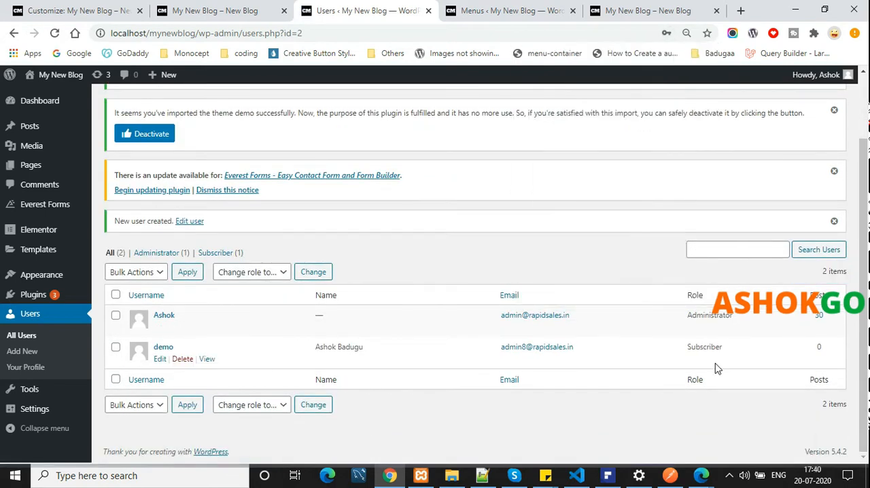
Switch to the live blog homepage and look over its menu and featured posts
scroll(43, 404, up, 1)
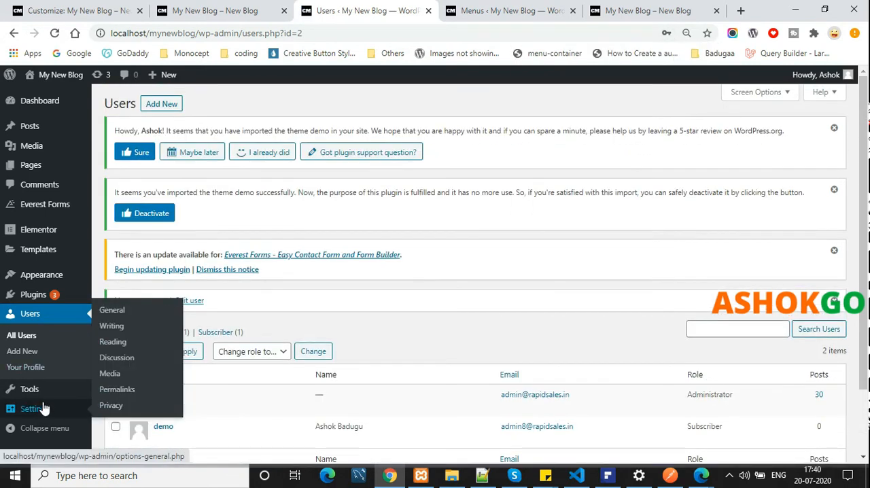
click(280, 6)
scroll(350, 175, up, 2)
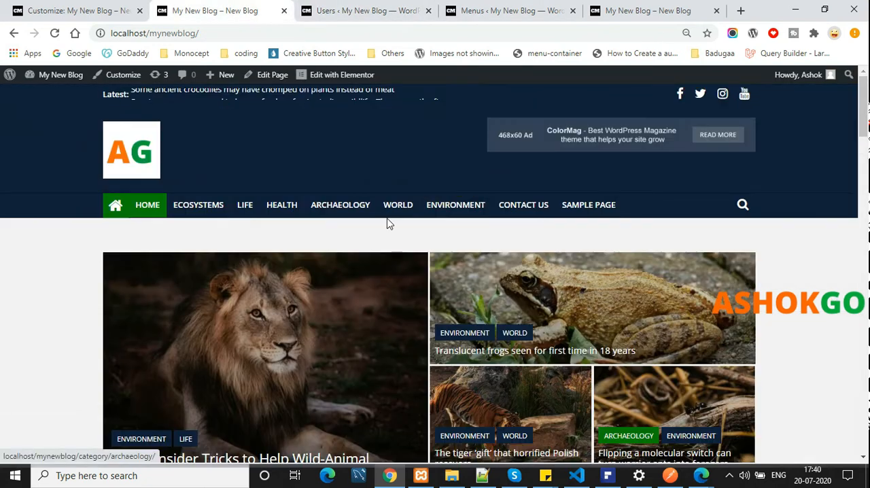
scroll(285, 321, down, 2)
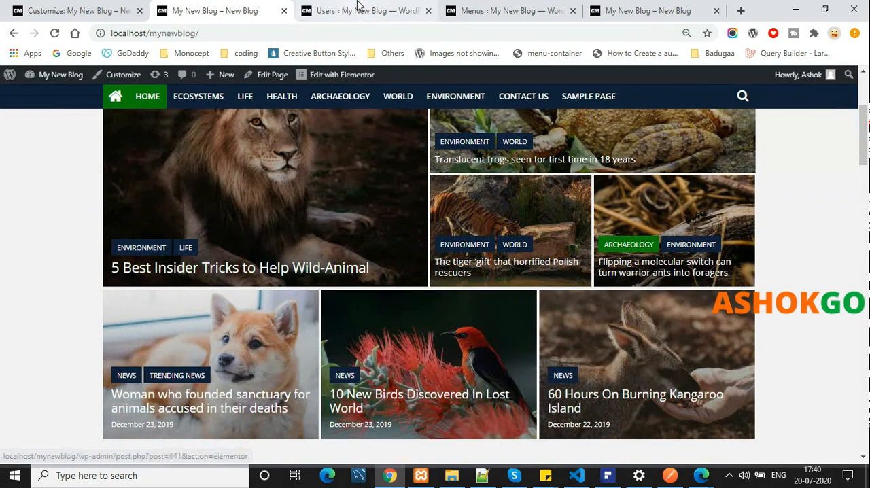
Return to the admin, open the Posts list in a new browser tab and review the published posts
click(408, 7)
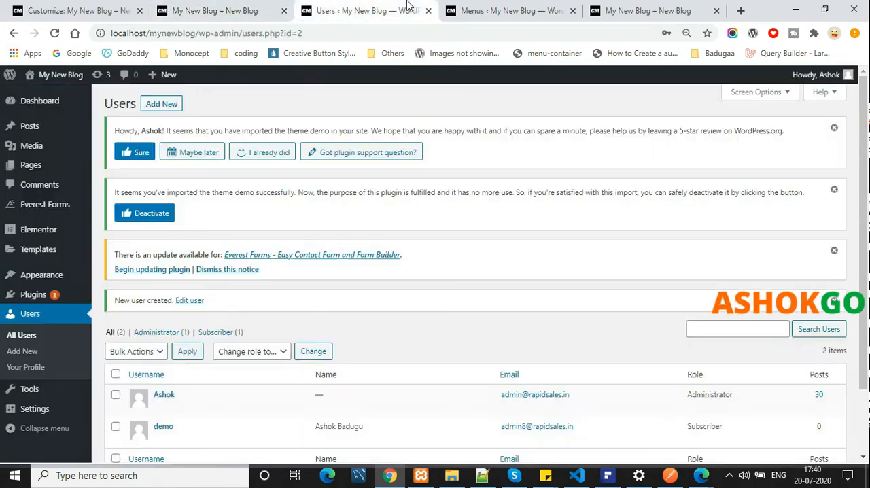
ctrl+click(28, 131)
click(473, 3)
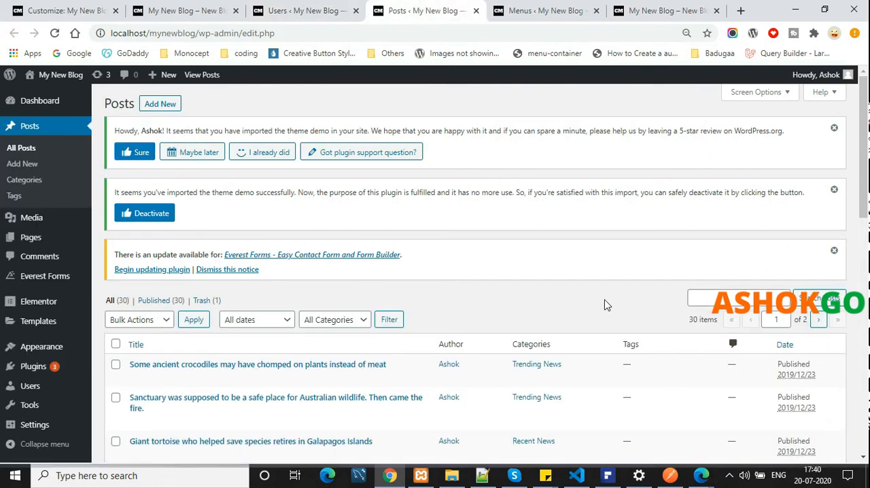
scroll(607, 305, down, 10)
scroll(606, 305, up, 9)
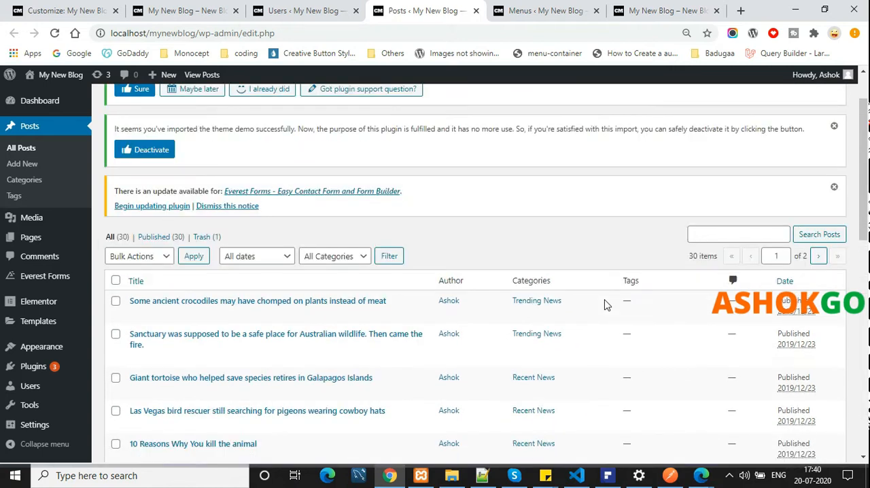
scroll(128, 246, up, 1)
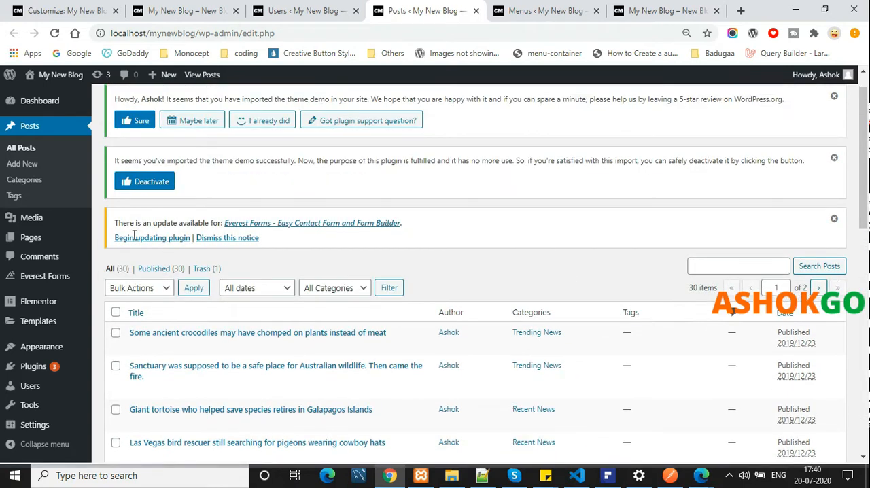
Start a new post in the block editor, expand its Categories and review the remaining document settings
click(167, 106)
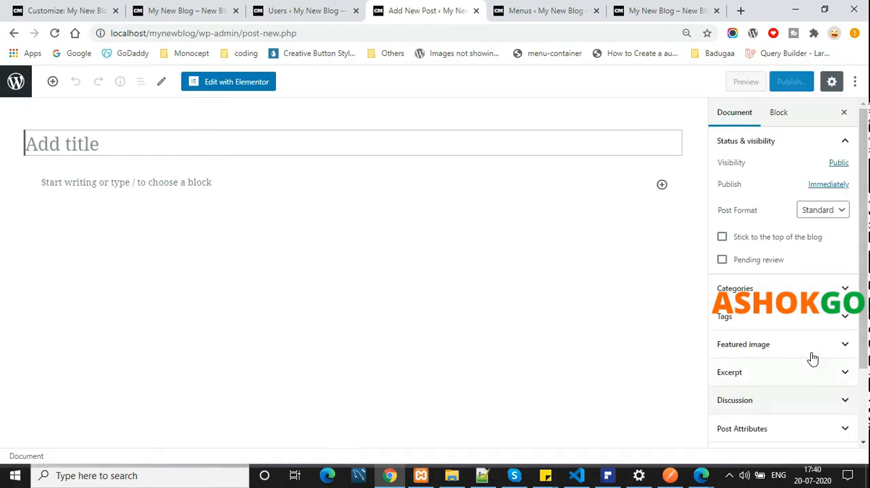
scroll(810, 352, down, 2)
scroll(806, 342, up, 2)
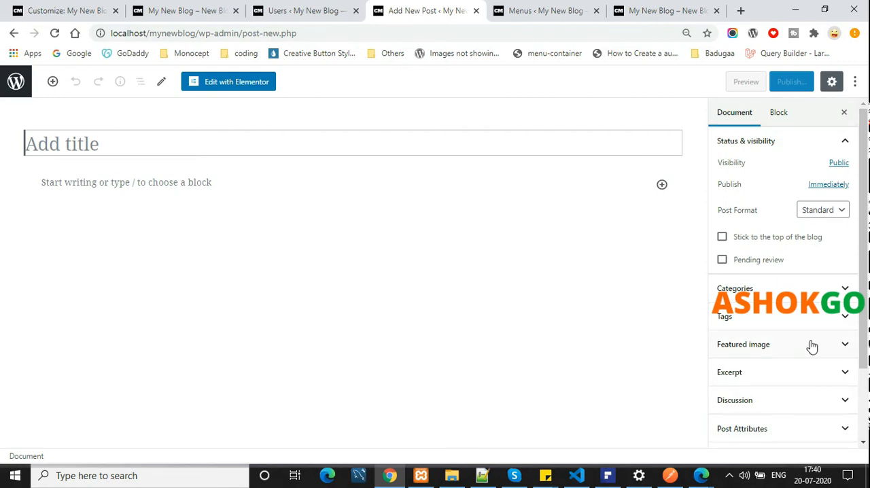
click(799, 297)
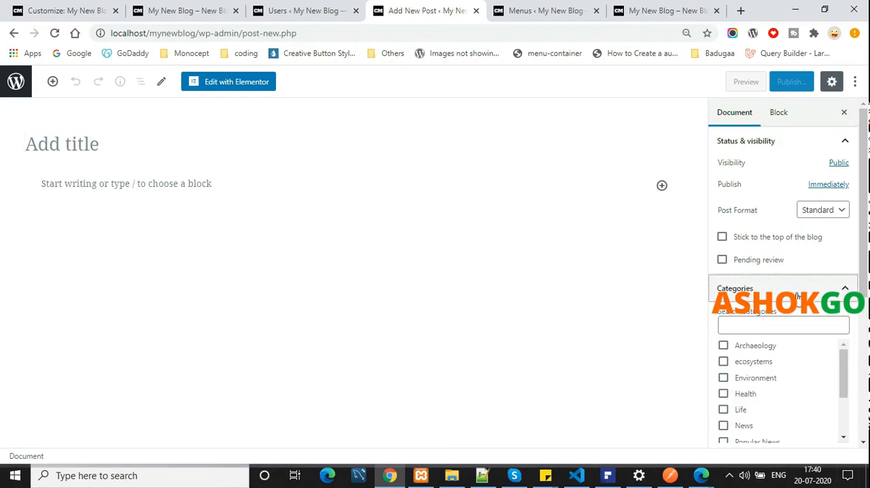
scroll(799, 297, down, 4)
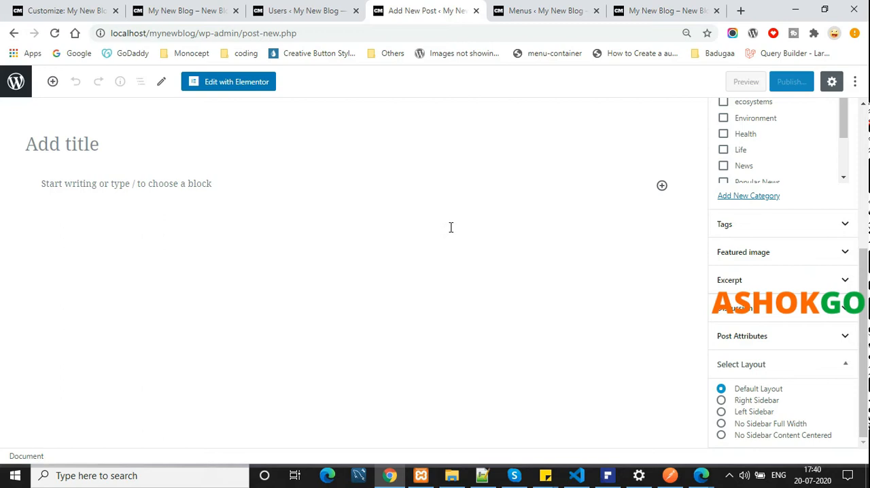
Open the Add Plugins page in a new browser tab from the Users page
click(340, 10)
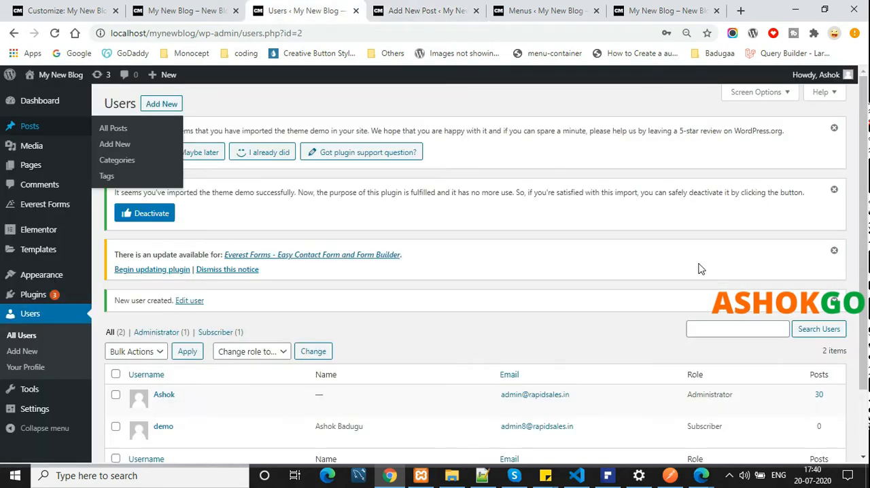
mouse_move(79, 299)
middle_click(128, 318)
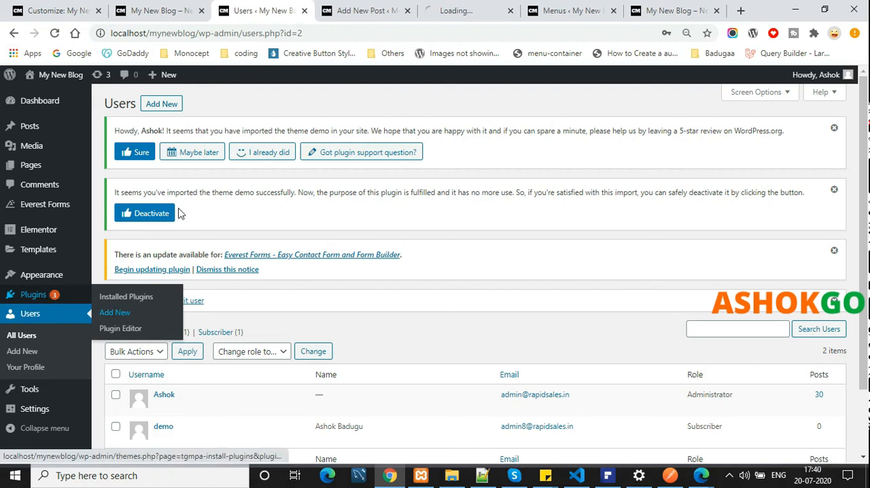
click(475, 9)
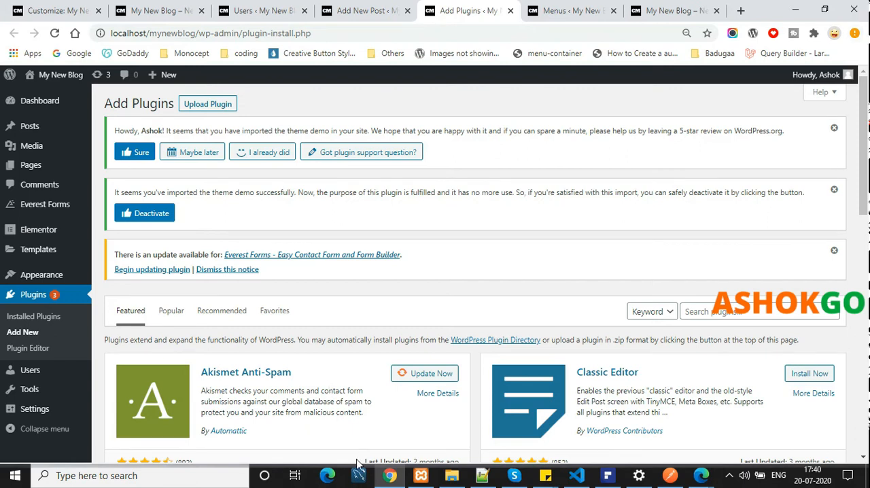
Search the plugin directory for "classic editor"
click(700, 311)
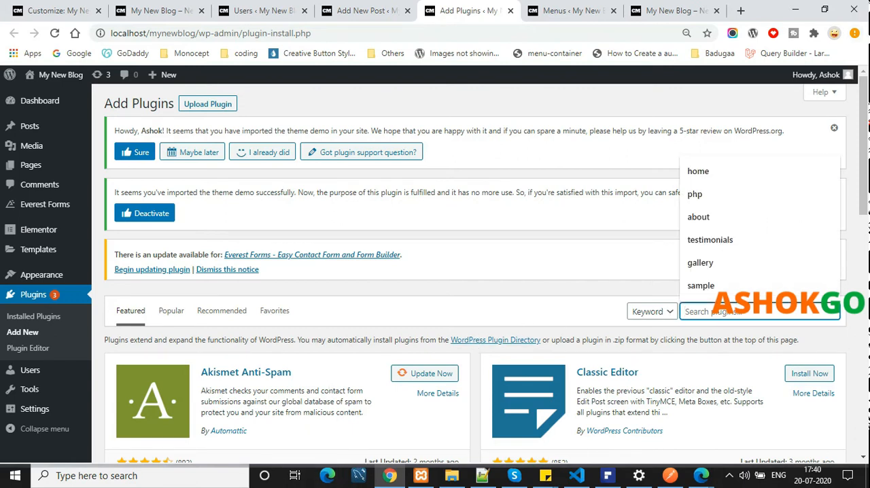
text(cl)
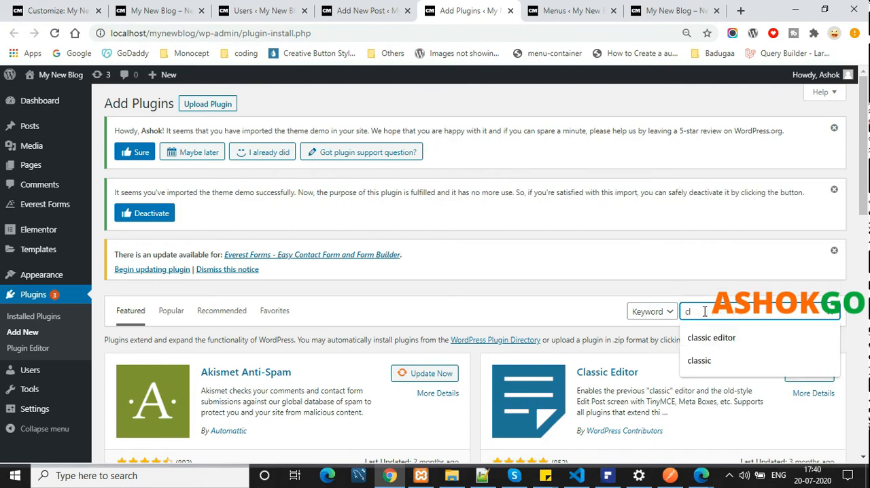
click(715, 314)
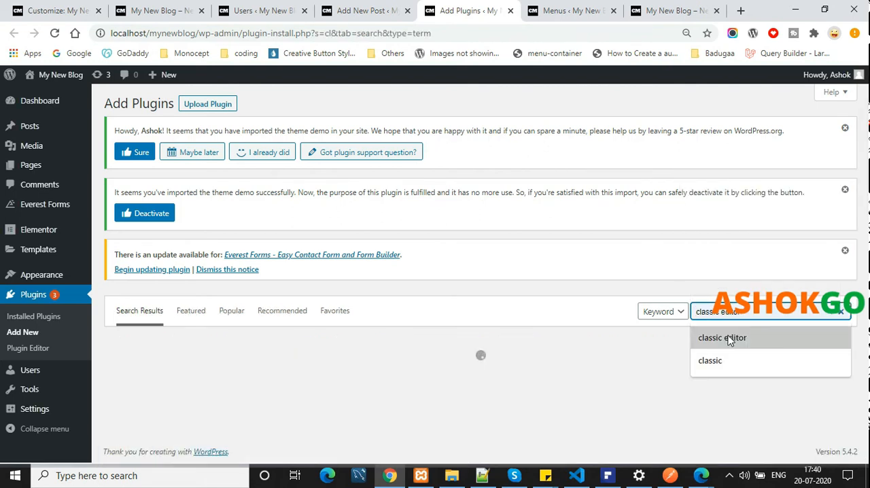
click(726, 336)
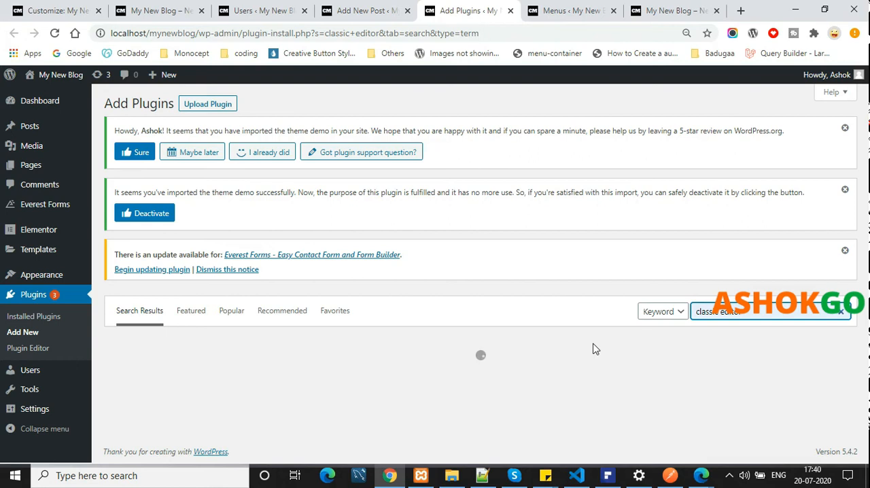
Install and activate the Classic Editor plugin by WordPress Contributors, and check it in the installed plugins list
click(455, 378)
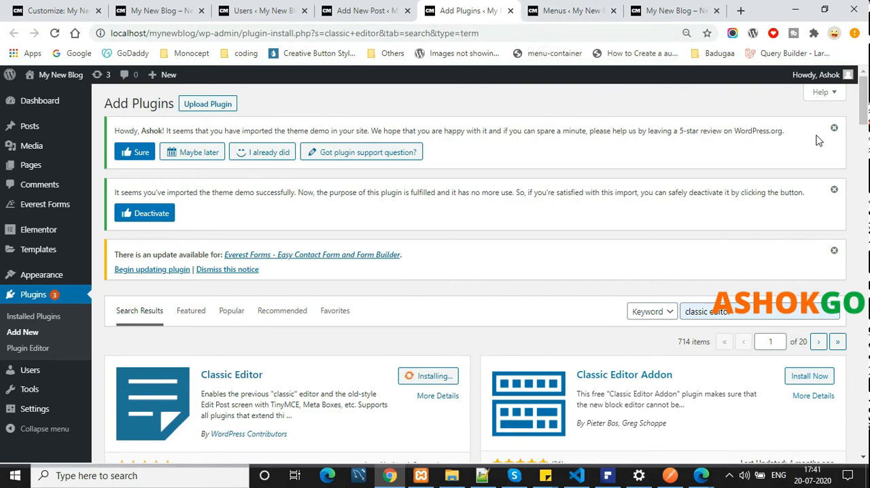
click(439, 376)
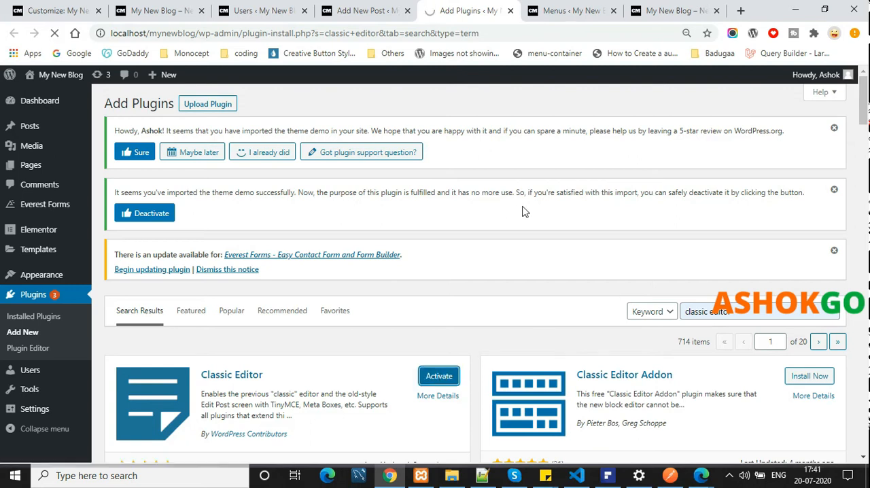
scroll(470, 301, down, 3)
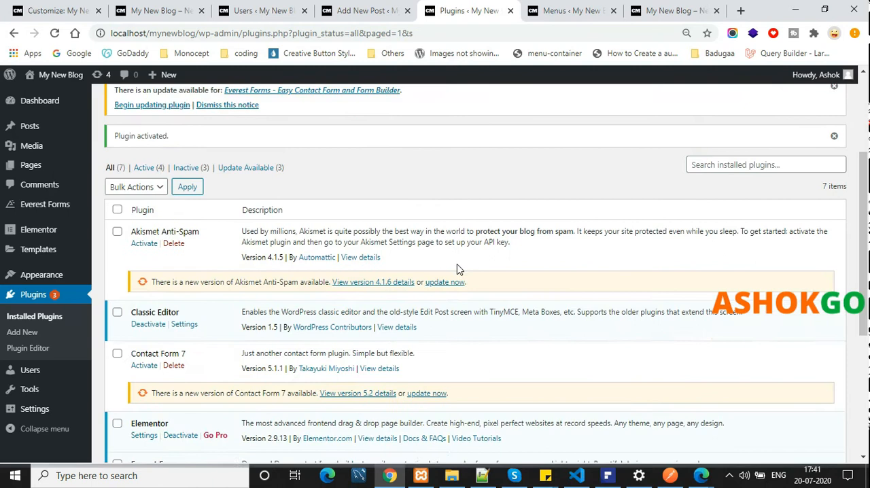
Return to the Add New Post page, reload it with the classic editor and review its post option boxes
click(583, 12)
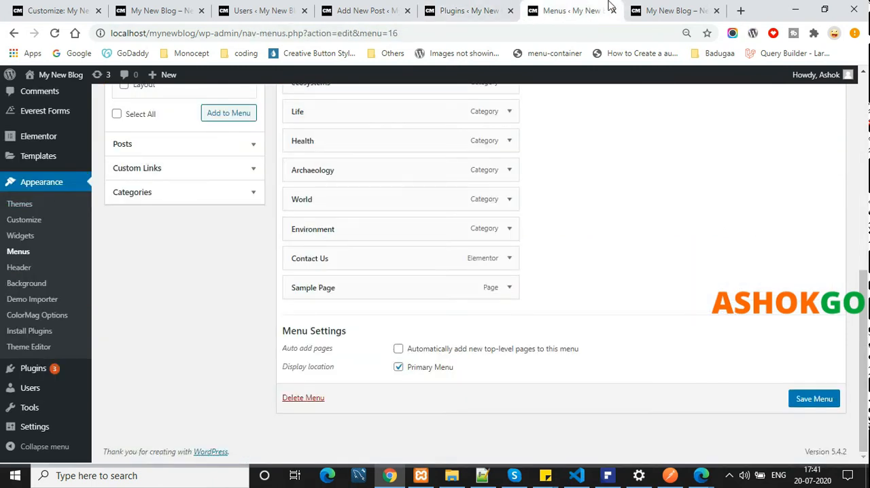
click(652, 9)
click(331, 6)
click(55, 32)
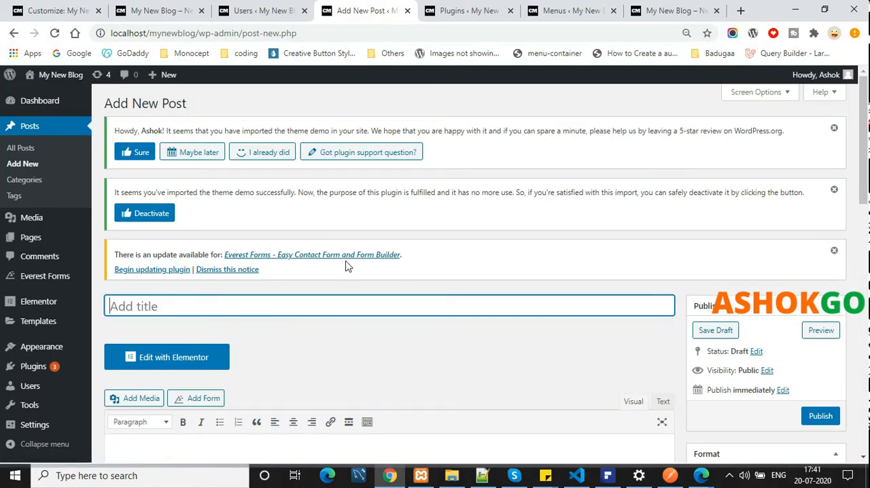
scroll(345, 267, down, 2)
scroll(511, 307, down, 8)
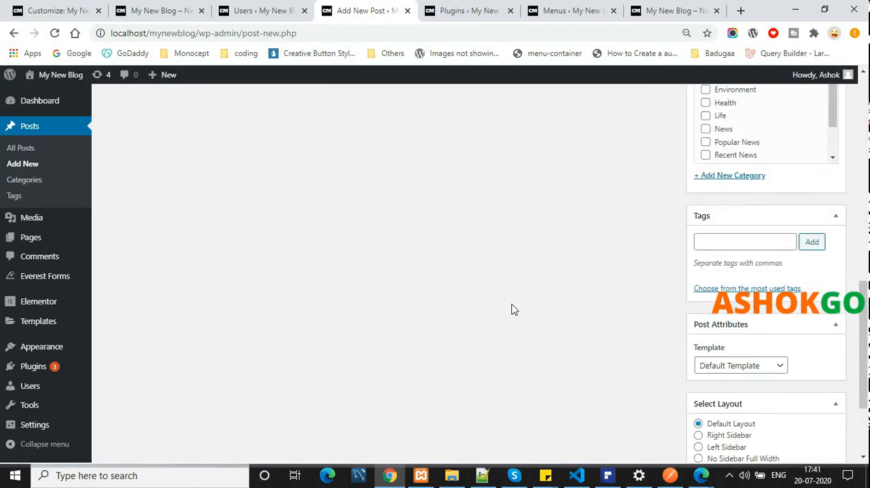
Title the new post "This is my new blog post" and select the whole title text
scroll(512, 306, up, 10)
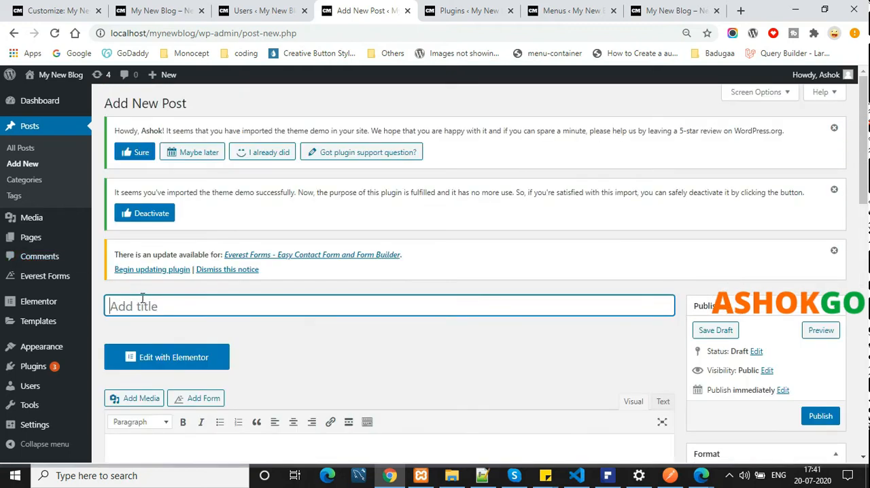
text(This is my new blog post)
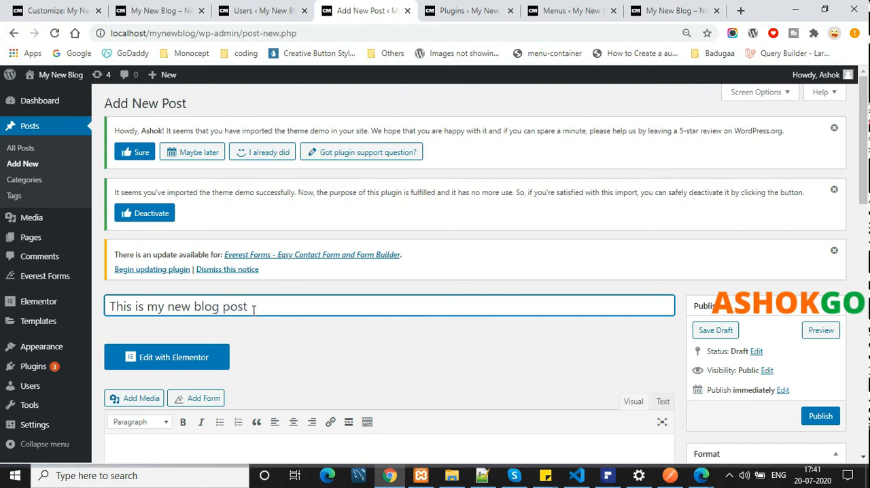
key(ctrl+a)
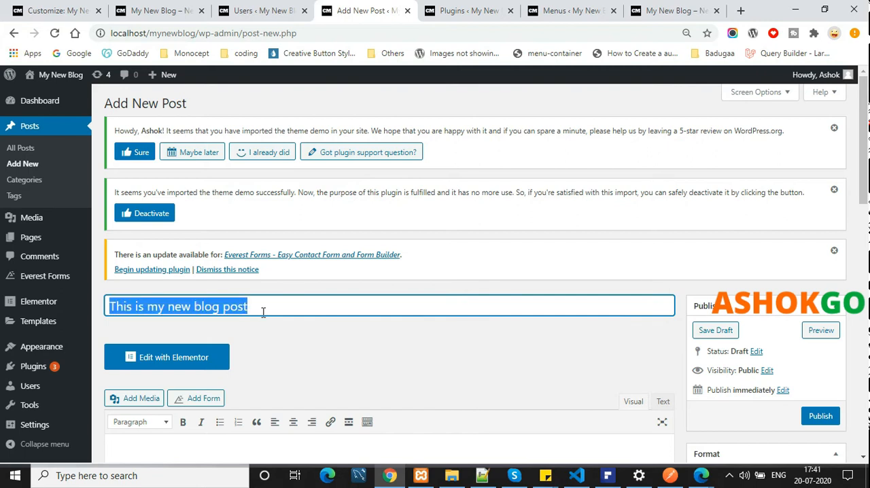
Search Google for "lorem epson" in a new browser tab and open the lipsum.com site from the results
click(740, 10)
text(lore)
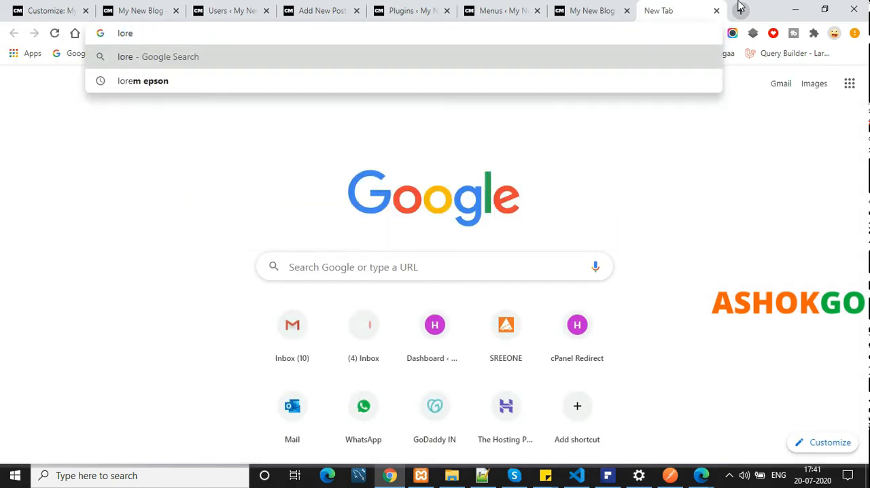
key(Down)
key(Return)
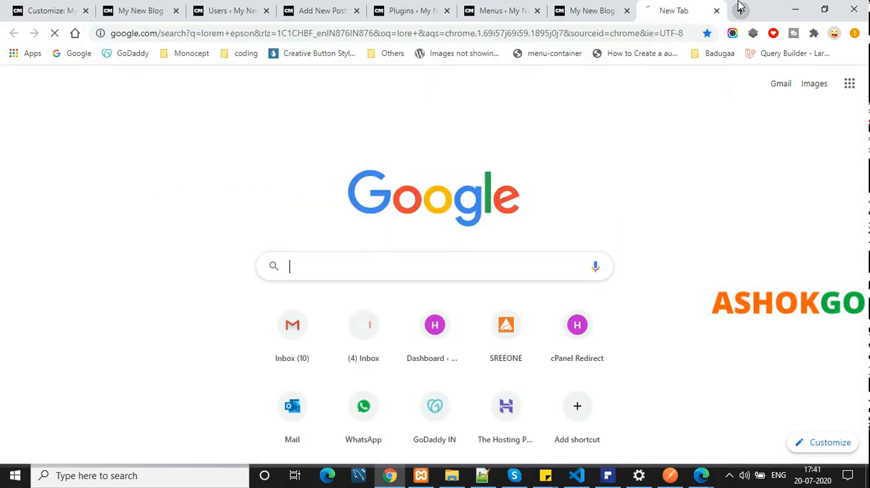
click(267, 202)
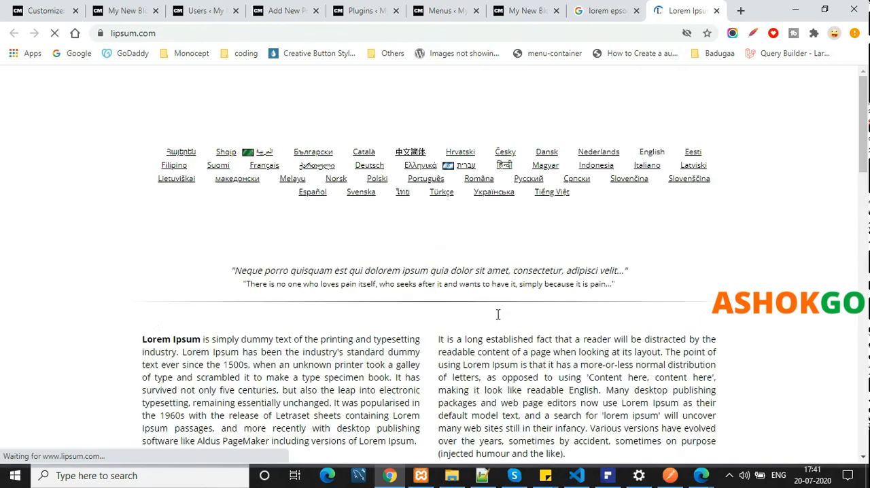
Copy the paragraph under "What is Lorem Ipsum?" and paste it into the new post's content in visual mode
scroll(497, 316, down, 2)
drag(151, 214, 288, 288)
drag(416, 313, 144, 212)
key(ctrl+c)
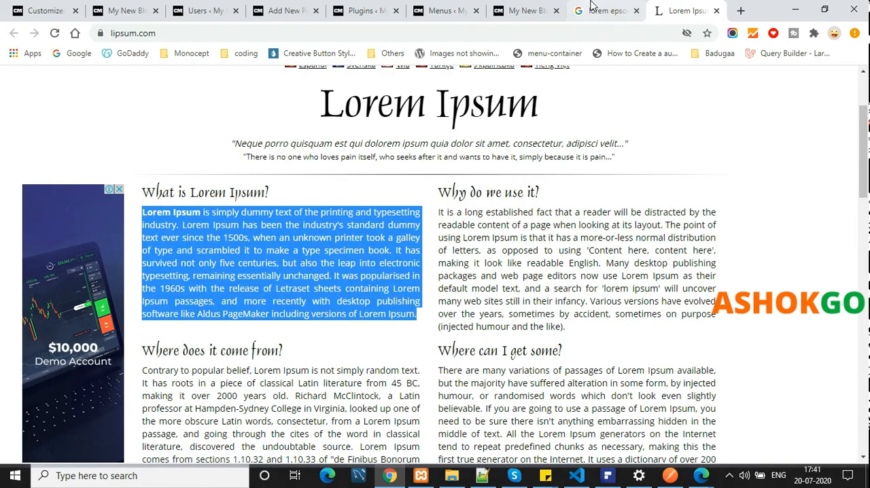
click(285, 10)
scroll(377, 320, down, 2)
scroll(379, 315, down, 2)
click(662, 146)
click(633, 147)
key(ctrl+v)
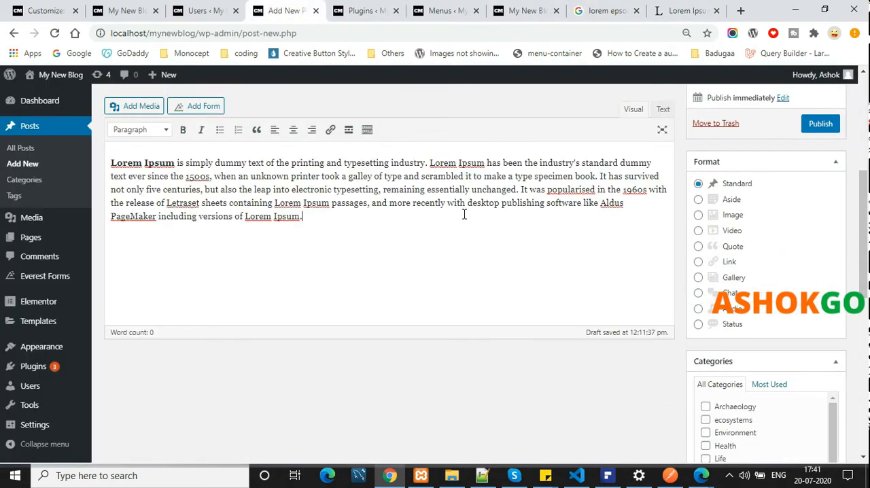
Open the featured image selection for the post and browse the images in the media library
scroll(753, 330, down, 4)
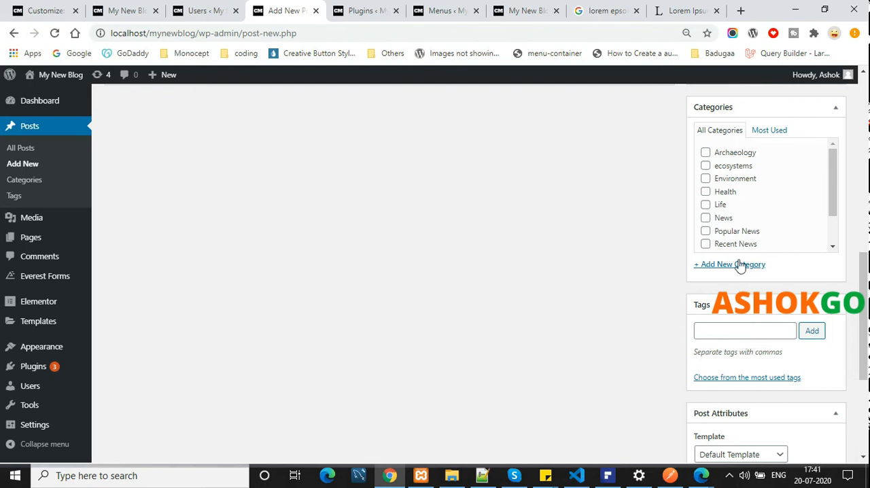
scroll(717, 349, down, 3)
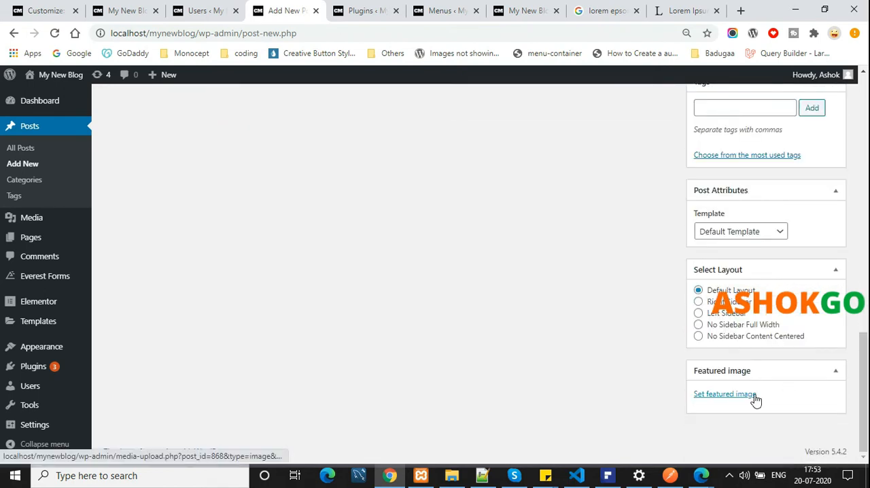
scroll(594, 327, up, 10)
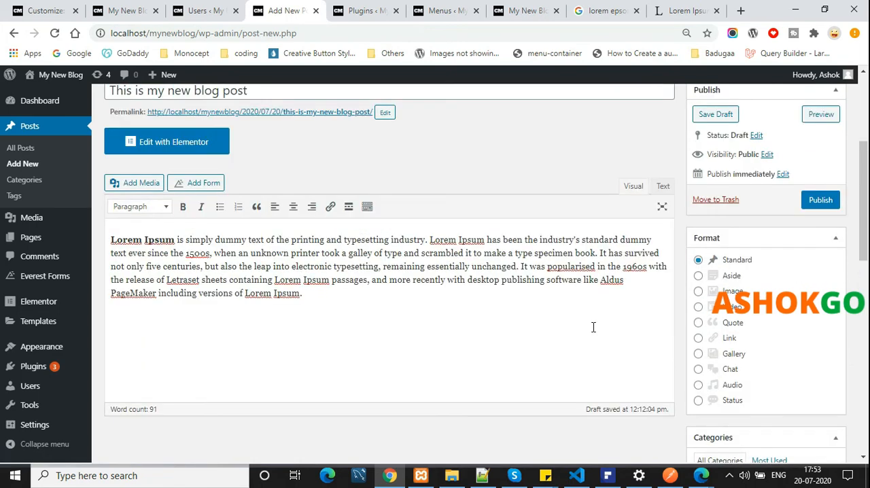
scroll(594, 328, down, 10)
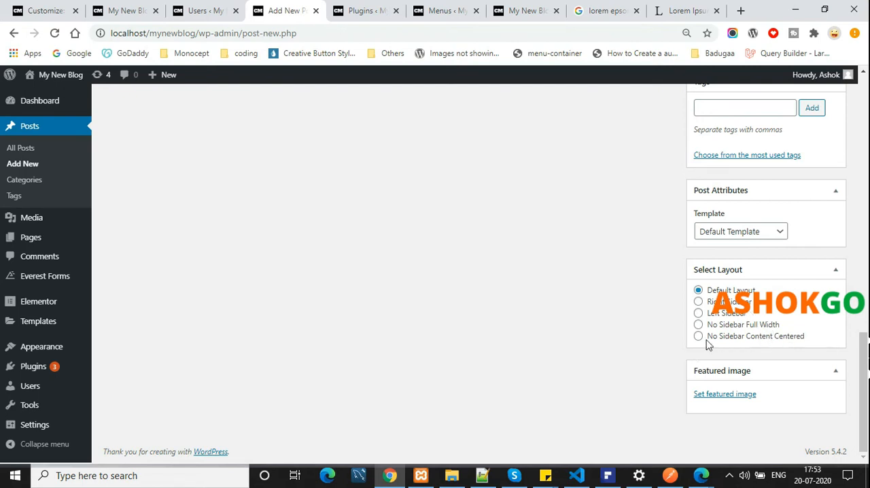
click(735, 398)
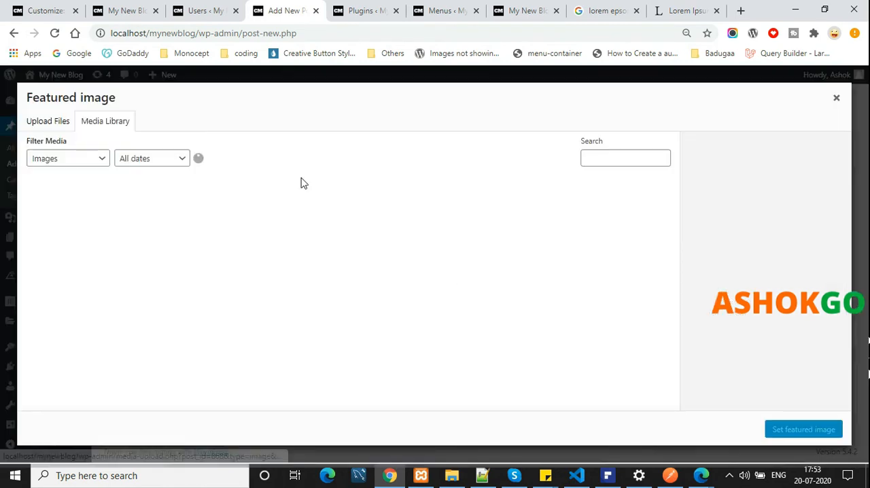
scroll(152, 242, down, 2)
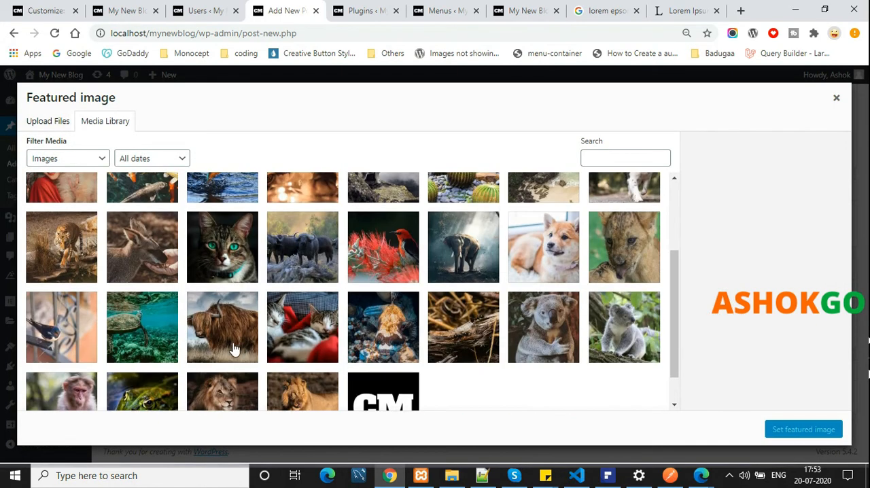
scroll(271, 349, down, 1)
scroll(198, 350, up, 3)
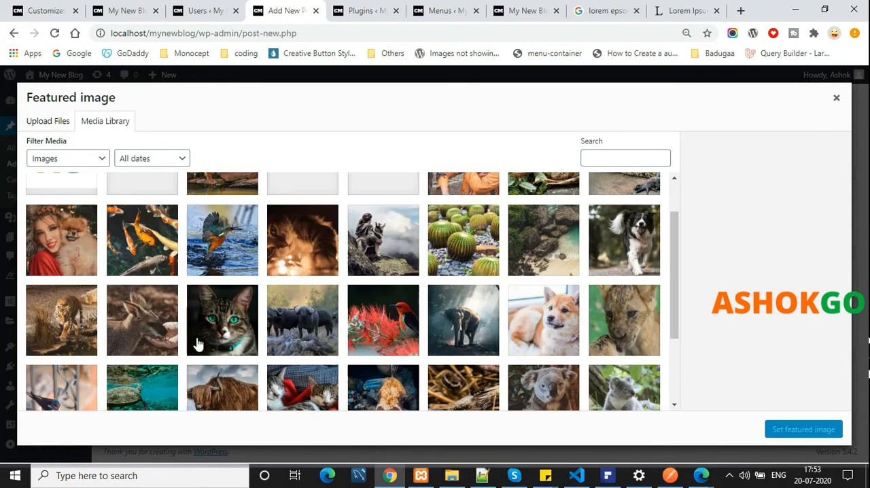
click(49, 120)
click(421, 275)
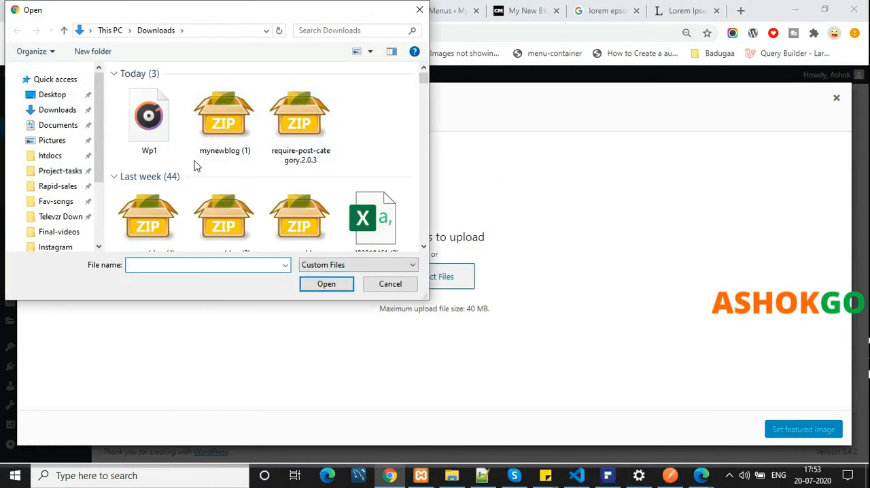
scroll(194, 165, down, 3)
scroll(195, 165, up, 3)
click(419, 9)
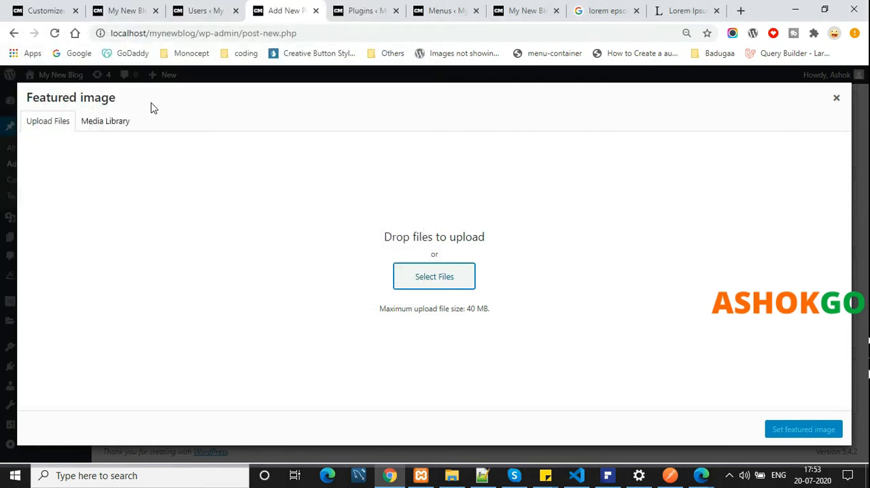
Set the underwater turtle picture image-14-1.jpg from the media library as the post's featured image
click(121, 127)
scroll(490, 291, down, 3)
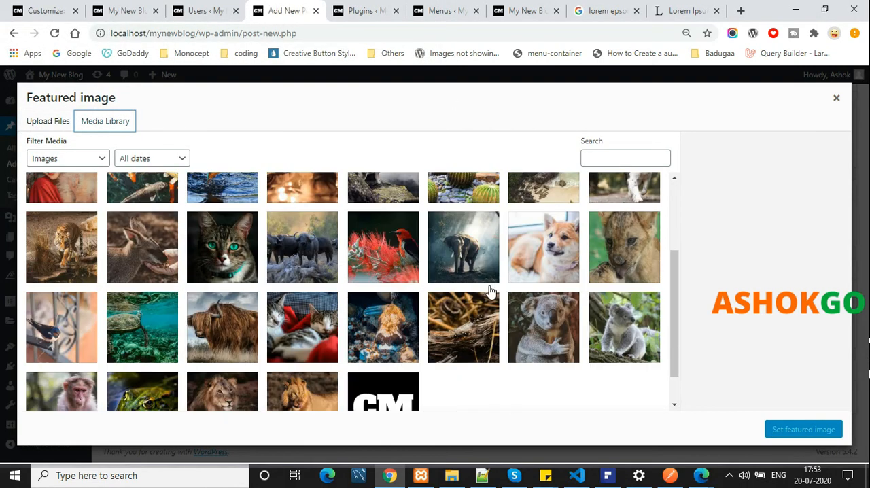
scroll(484, 292, down, 1)
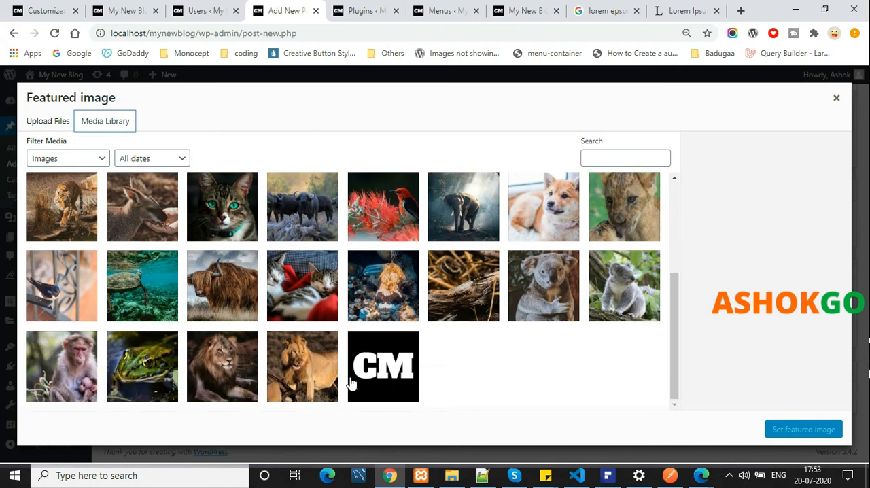
click(157, 279)
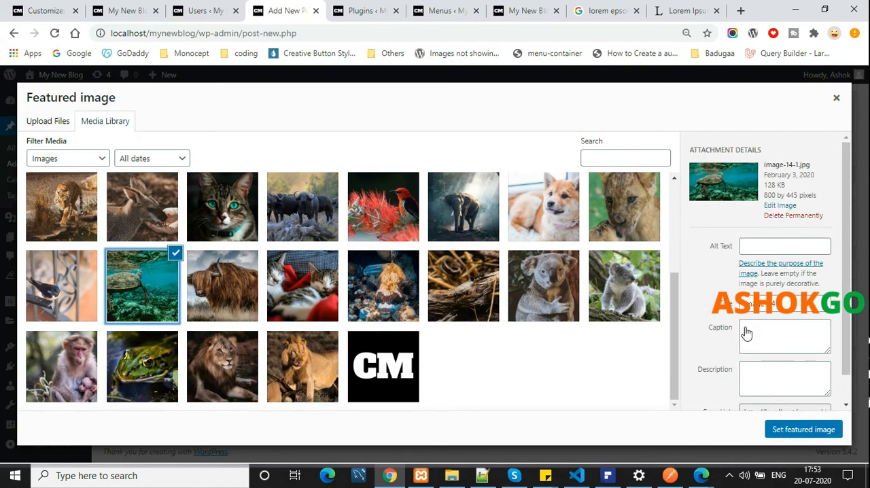
click(781, 428)
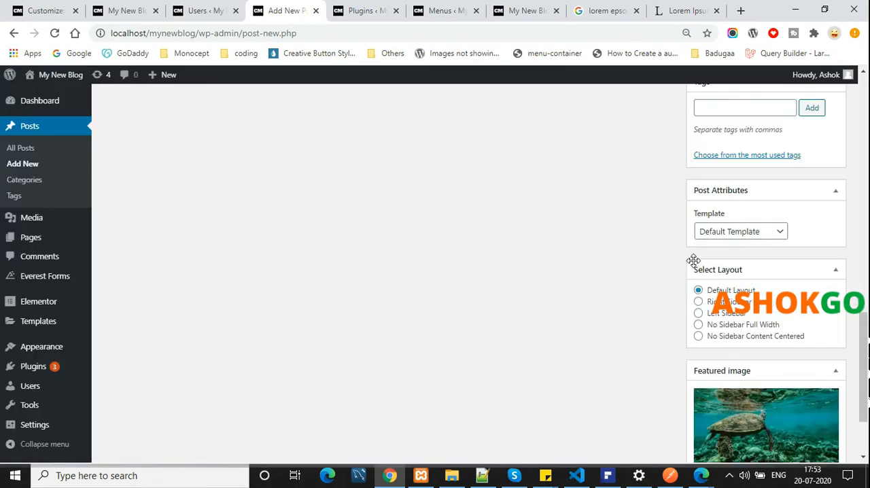
Save the post as a draft, then publish it
scroll(693, 260, down, 2)
scroll(841, 371, up, 15)
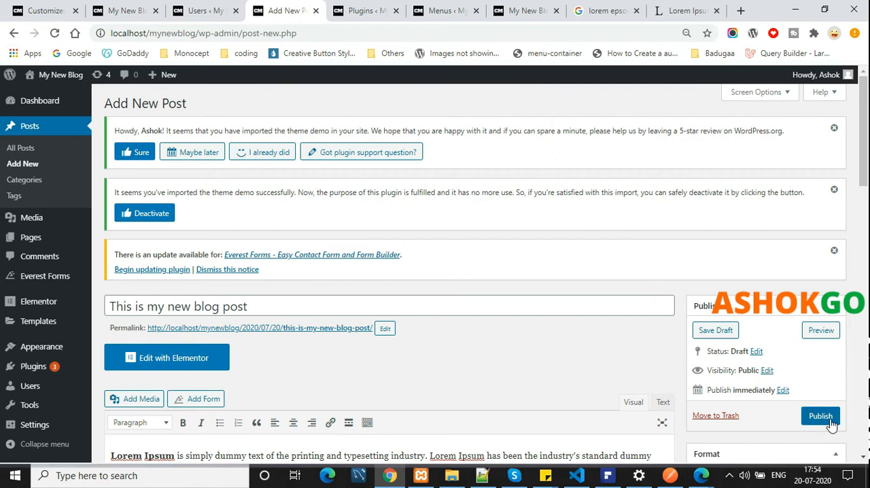
scroll(437, 292, down, 2)
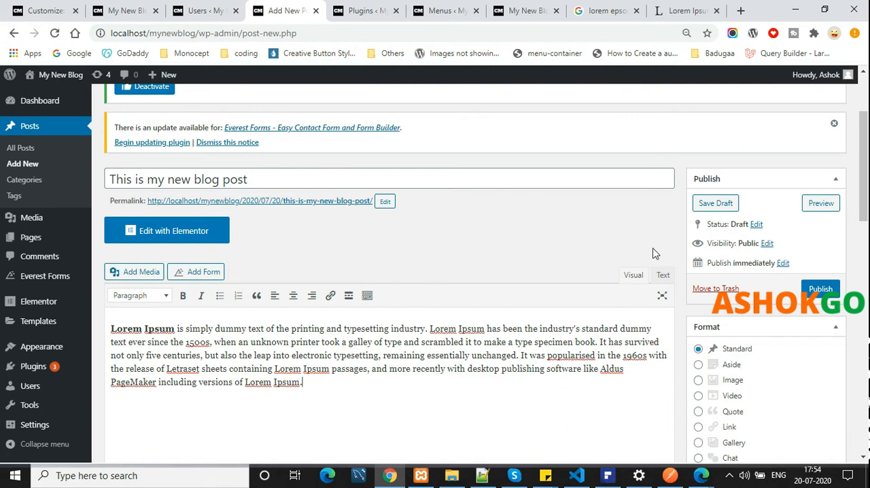
click(711, 206)
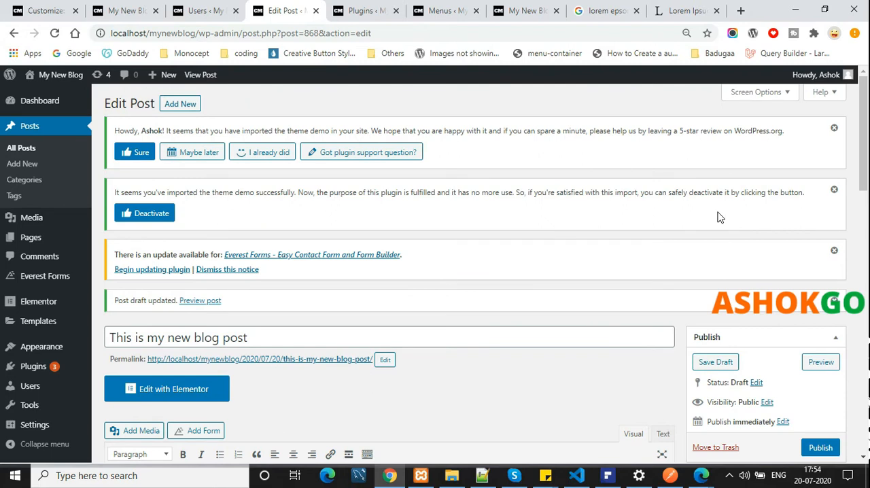
scroll(719, 217, down, 2)
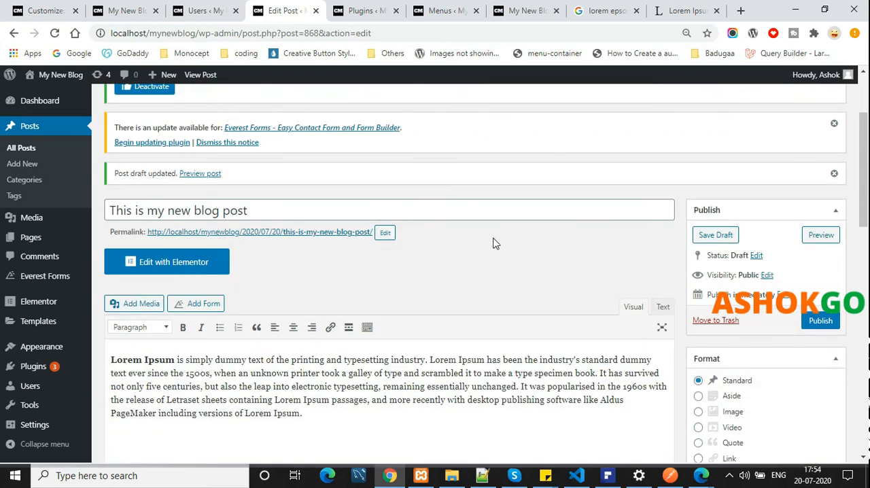
click(828, 325)
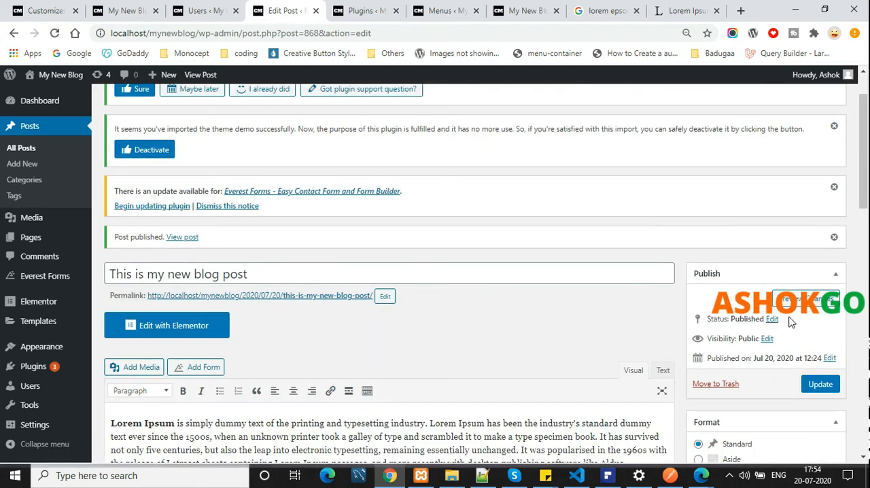
Open the published post through its permalink and check its featured image, category label and title
click(314, 296)
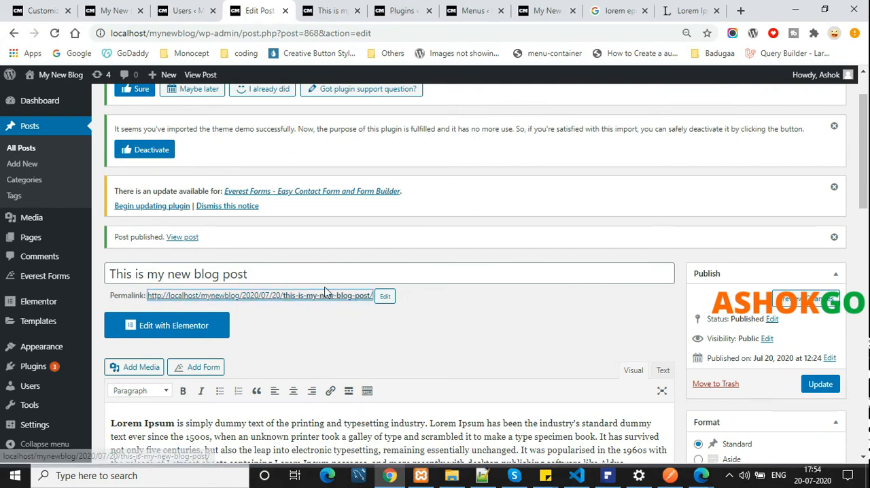
key(ctrl+Tab)
scroll(367, 274, down, 5)
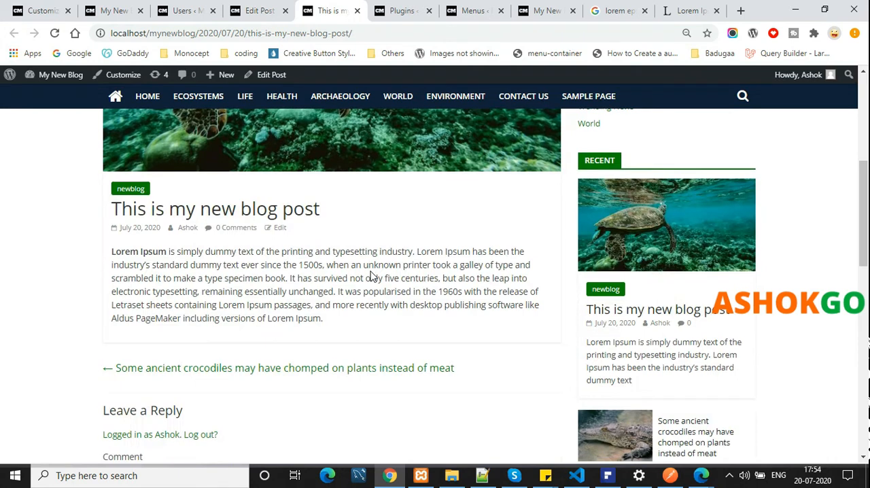
scroll(374, 274, down, 5)
scroll(379, 275, up, 3)
scroll(379, 275, up, 3)
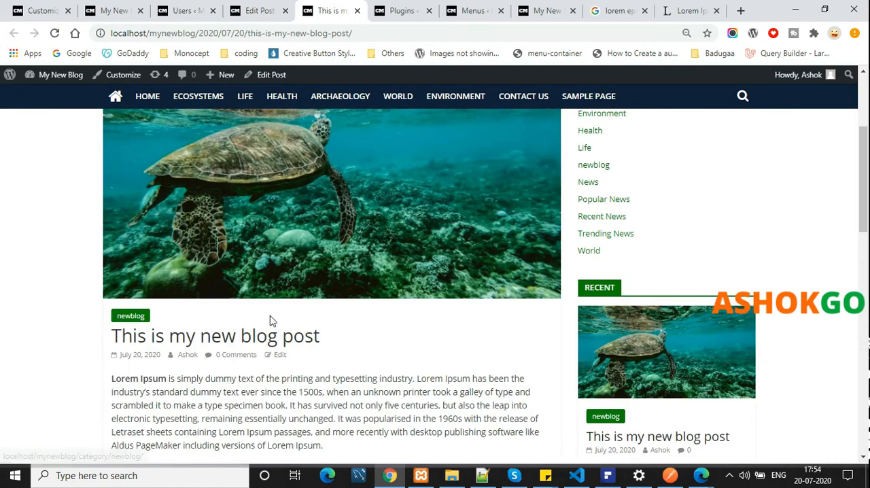
scroll(285, 320, up, 1)
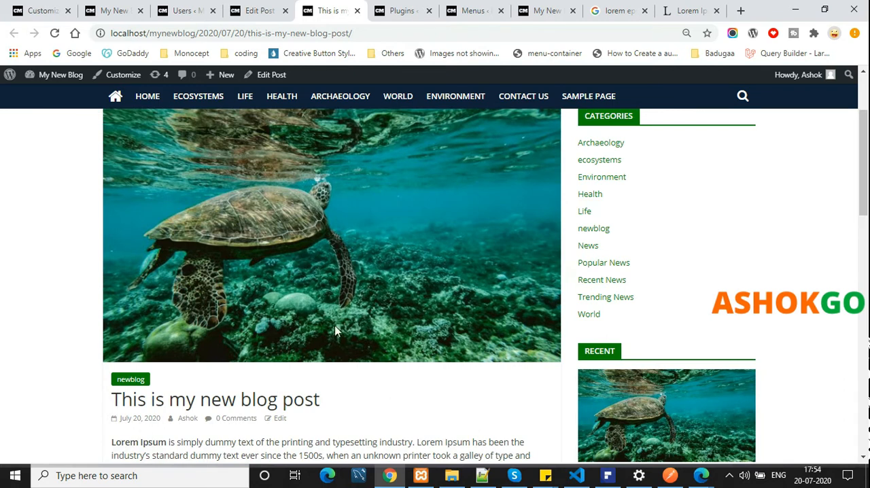
Examine the published post's body text, its comment form, and the sidebar's categories and recent posts
scroll(336, 328, down, 3)
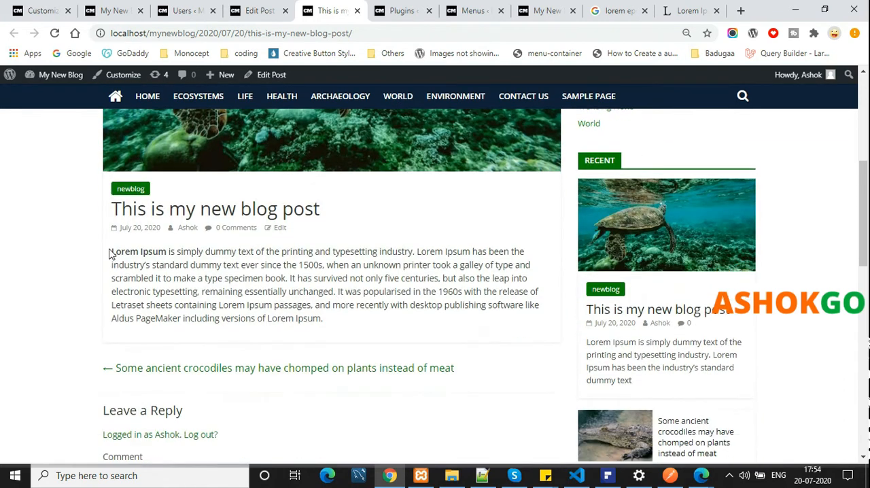
drag(110, 252, 330, 322)
click(364, 322)
scroll(365, 325, down, 1)
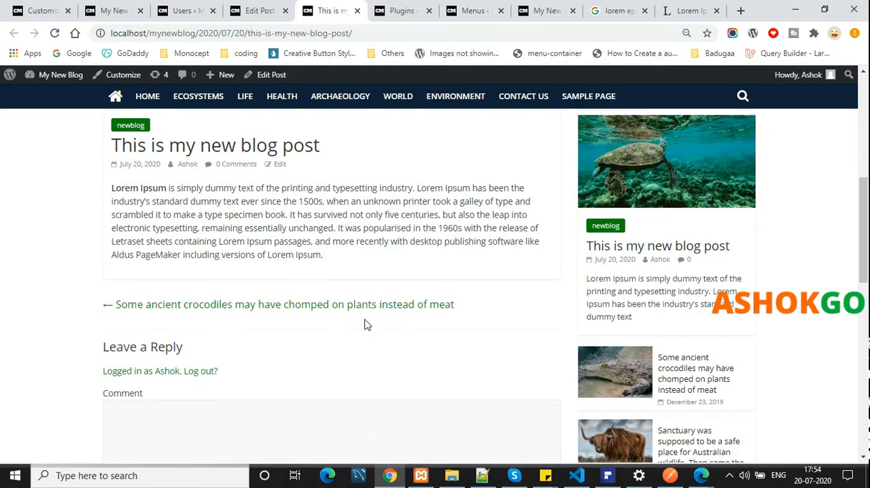
scroll(364, 325, down, 2)
click(365, 319)
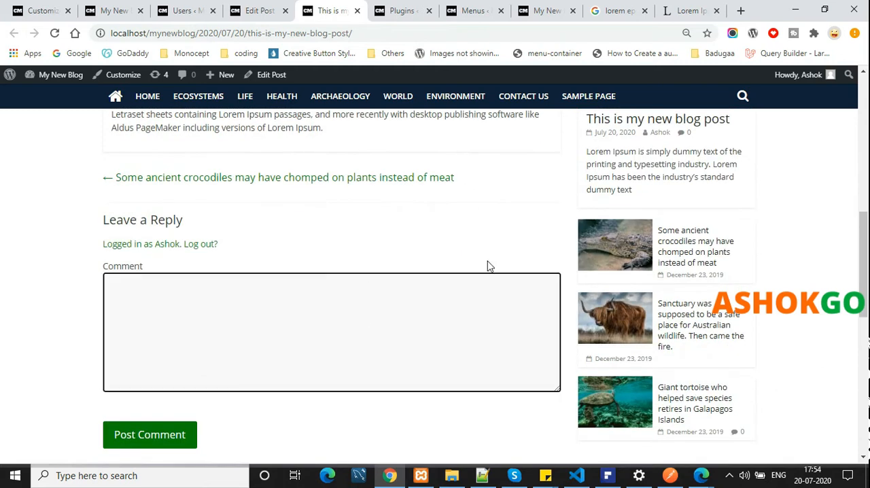
scroll(442, 251, up, 15)
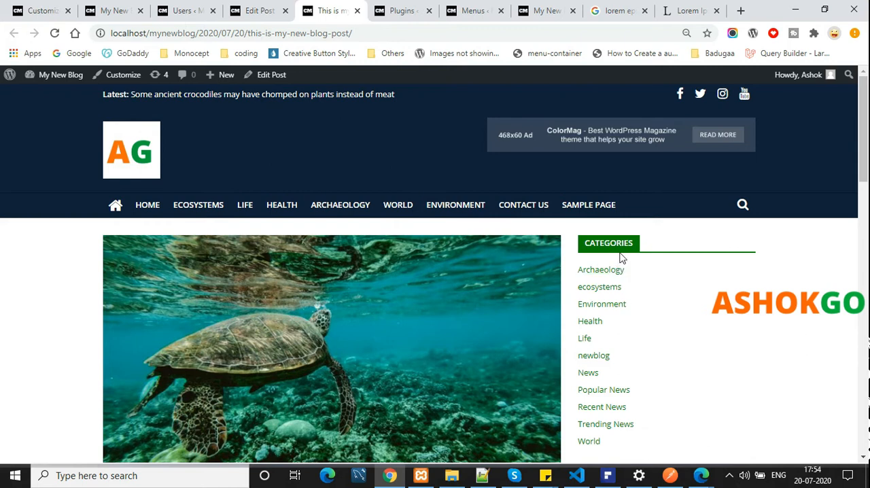
scroll(701, 243, down, 4)
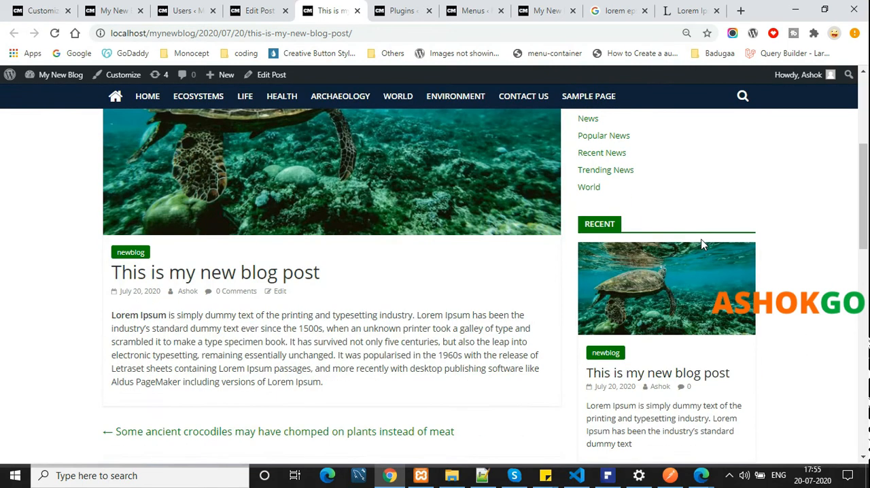
Examine the published post's page from its header to its footer, including the sidebar's recent posts and gallery
scroll(703, 244, down, 2)
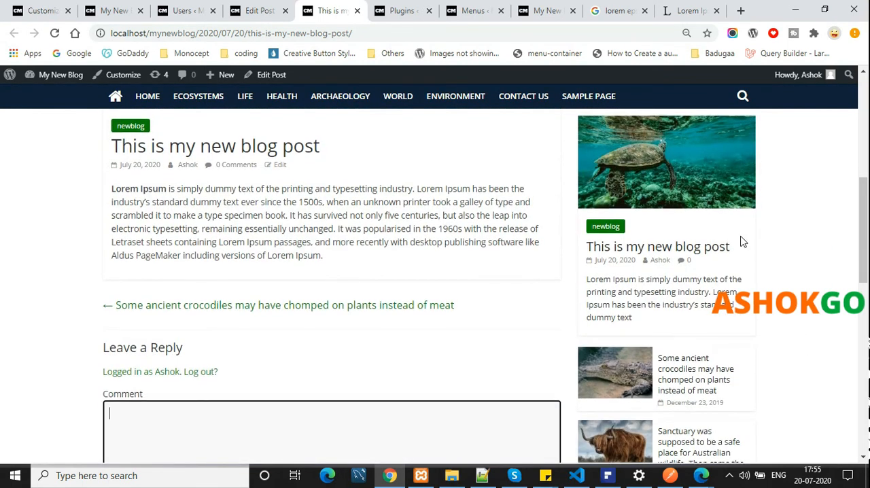
scroll(742, 243, up, 1)
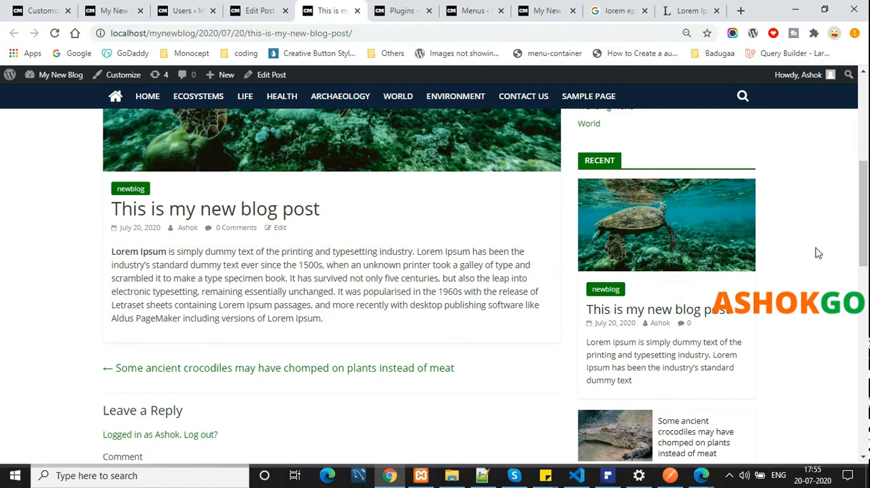
scroll(726, 284, down, 2)
scroll(725, 284, down, 2)
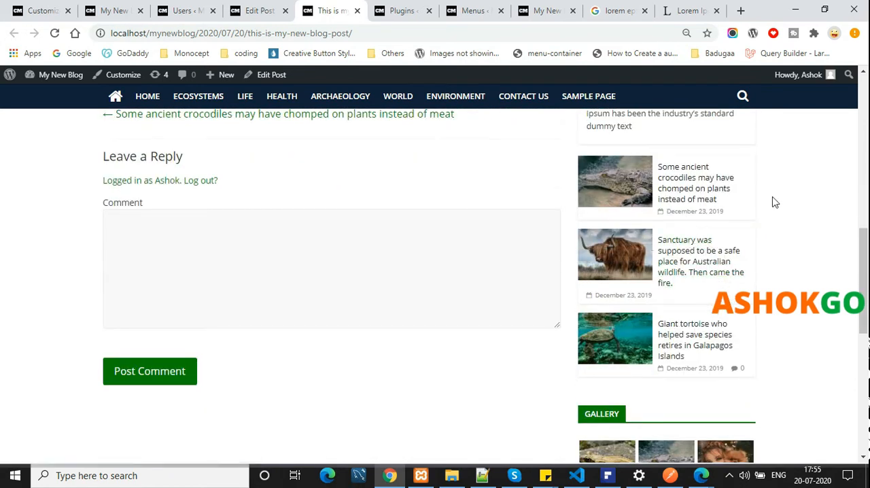
scroll(678, 198, down, 4)
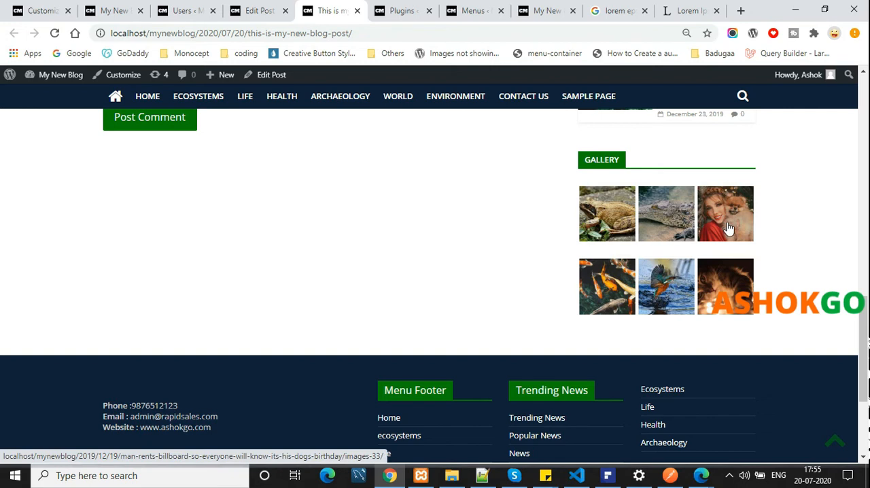
scroll(728, 229, up, 15)
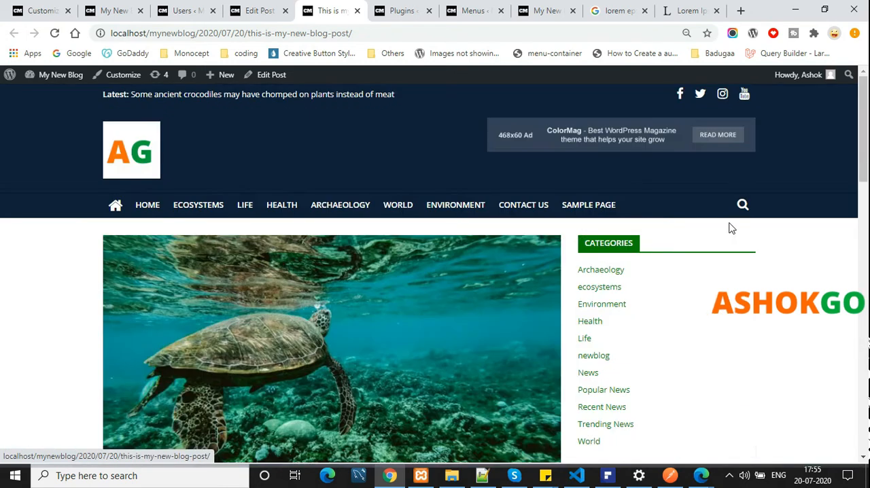
scroll(762, 291, down, 7)
scroll(763, 290, up, 7)
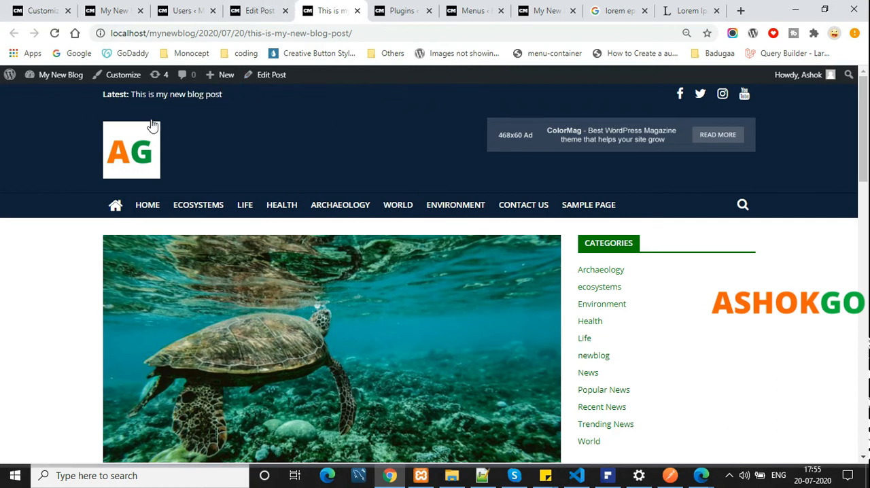
Open the blog's home page in a separate tab and check the news blocks and the Latest Post section
middle_click(139, 159)
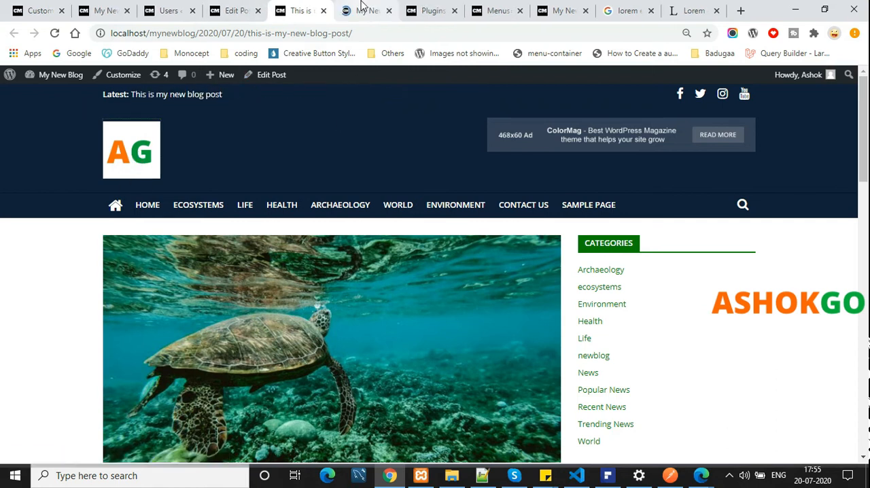
click(381, 10)
scroll(641, 278, down, 5)
scroll(641, 278, up, 3)
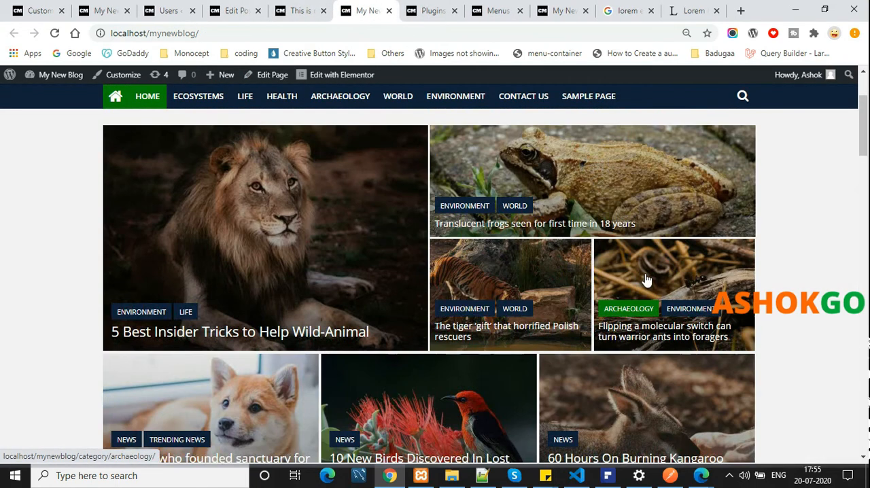
scroll(225, 206, down, 10)
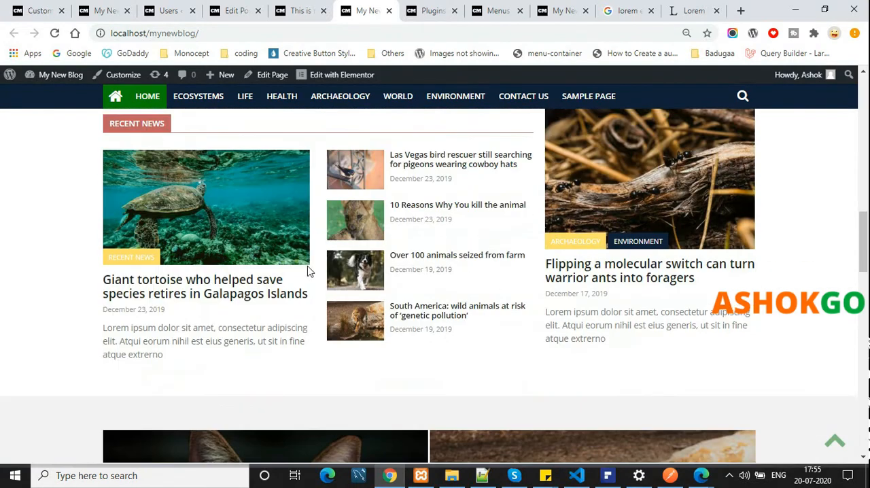
scroll(252, 316, down, 9)
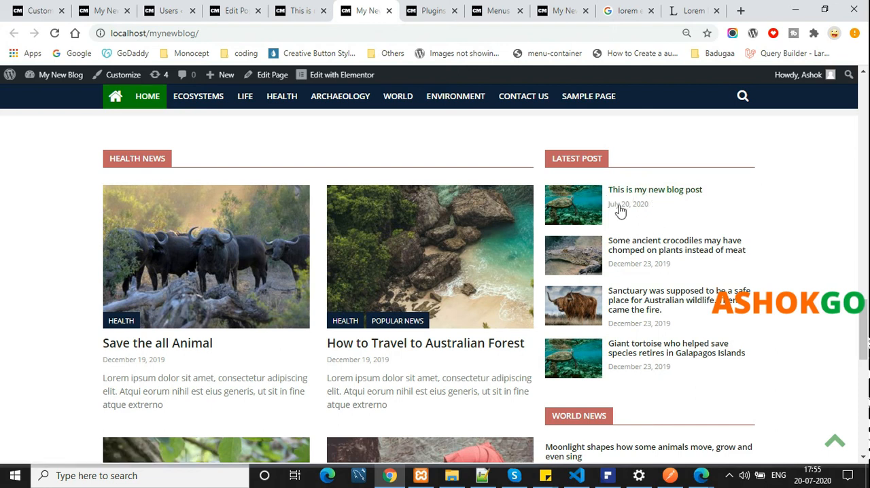
scroll(442, 291, up, 12)
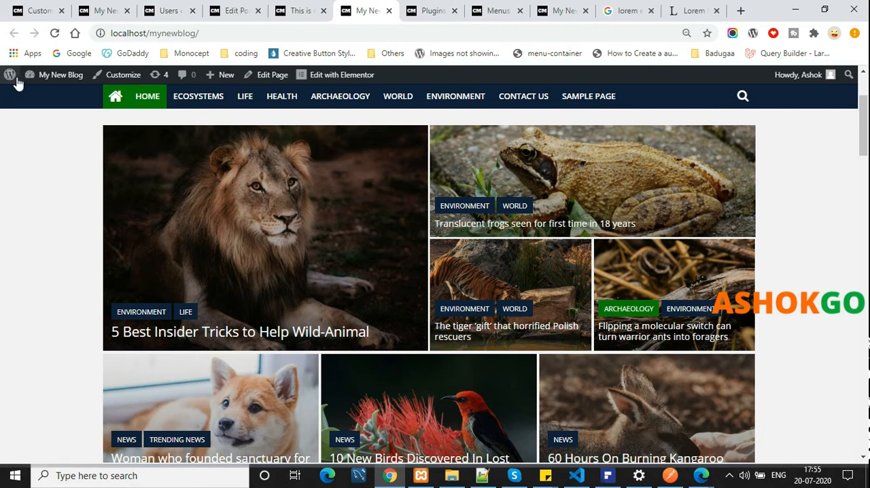
Open the admin dashboard in its own tab and go to the theme's Widgets page
mouse_move(42, 76)
ctrl+click(45, 93)
click(442, 7)
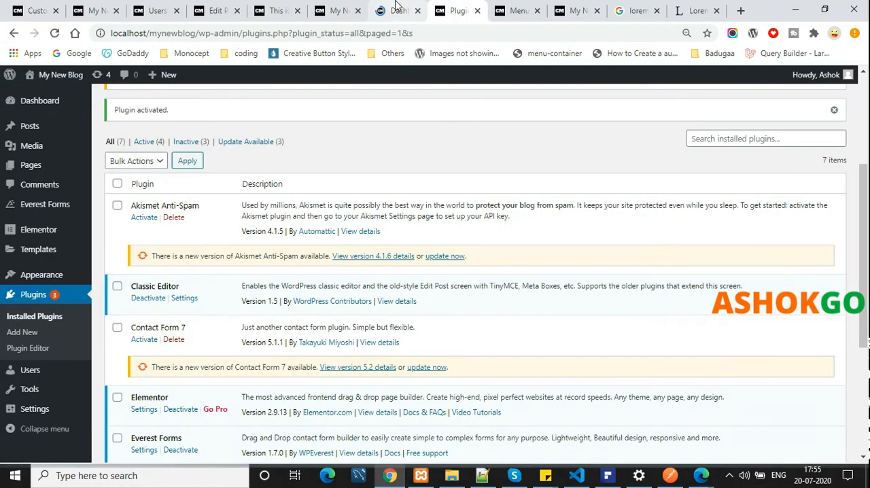
click(398, 8)
mouse_move(47, 321)
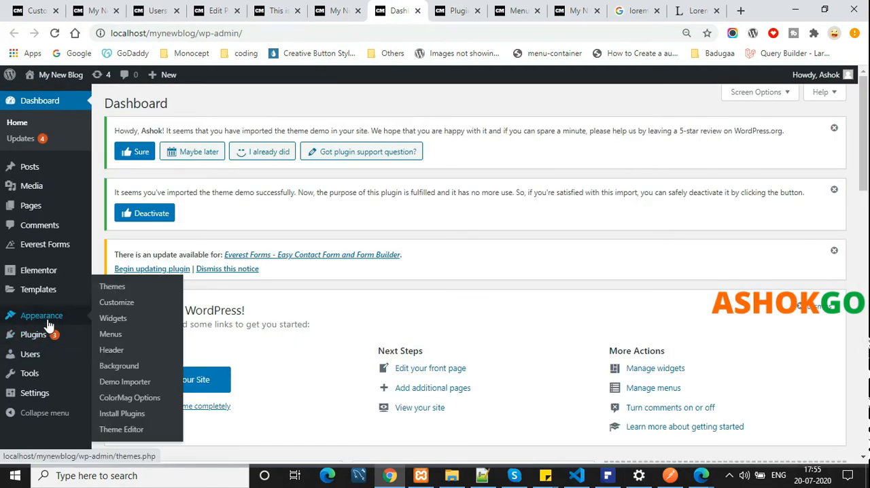
click(127, 322)
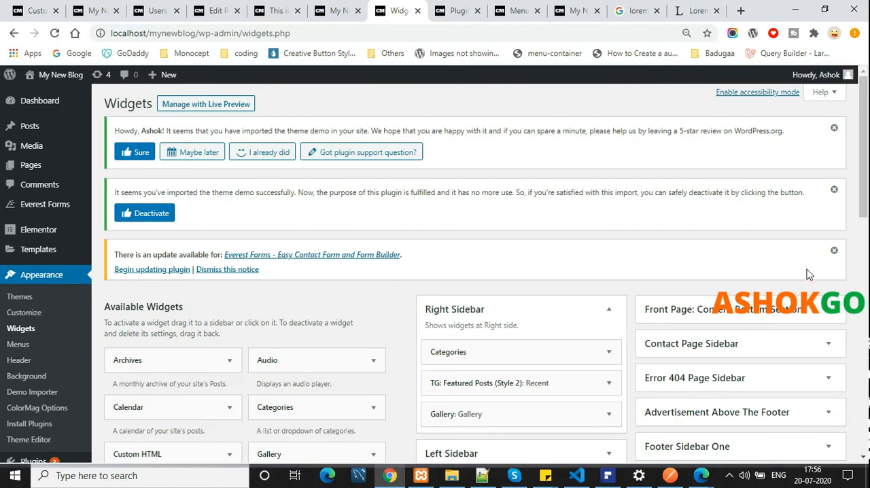
Expand the Header Sidebar and the front-page slider, beside-slider, content top and content middle left areas to view their widgets
scroll(817, 276, down, 2)
scroll(817, 276, down, 2)
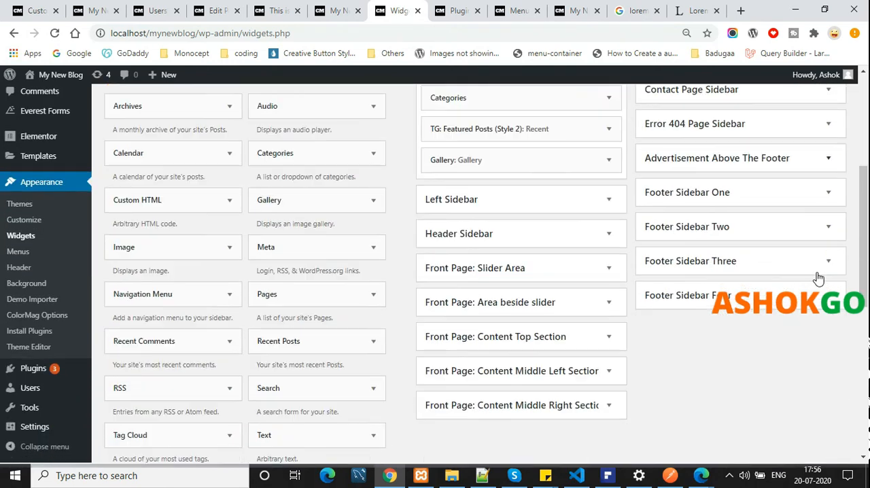
click(609, 234)
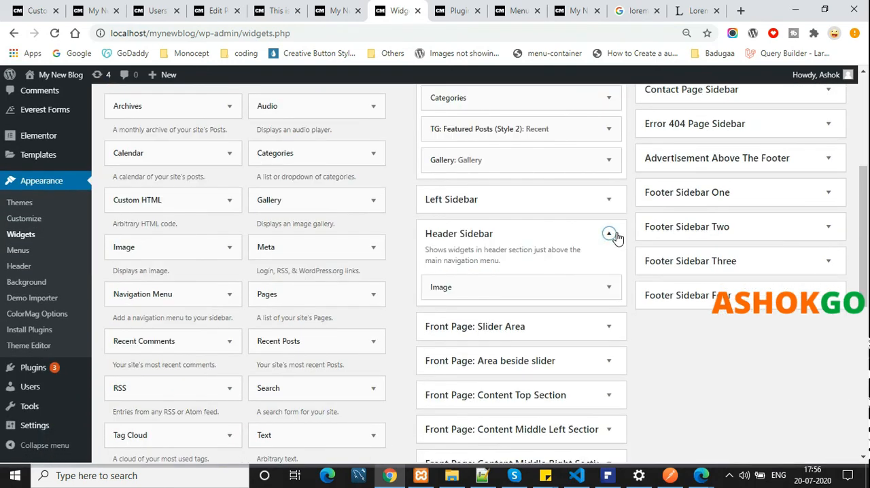
scroll(615, 238, down, 1)
click(608, 262)
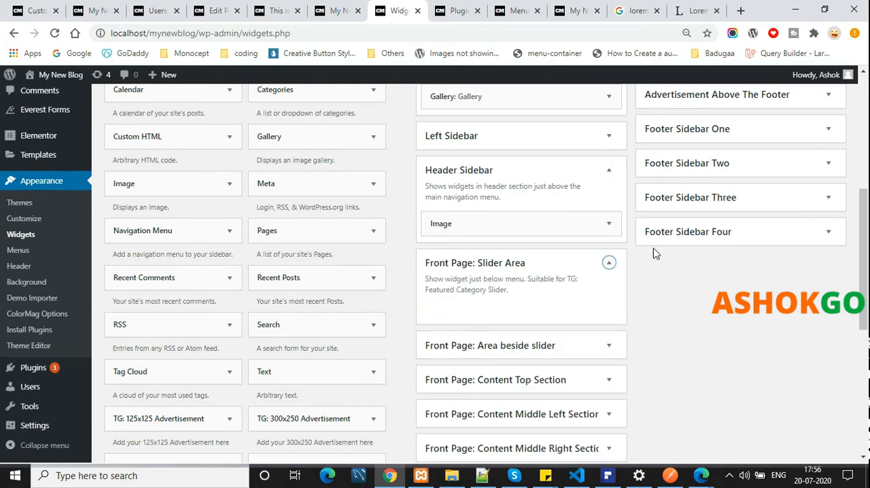
click(609, 344)
scroll(675, 323, down, 2)
click(609, 301)
scroll(620, 305, down, 2)
click(609, 255)
click(608, 338)
scroll(804, 262, up, 7)
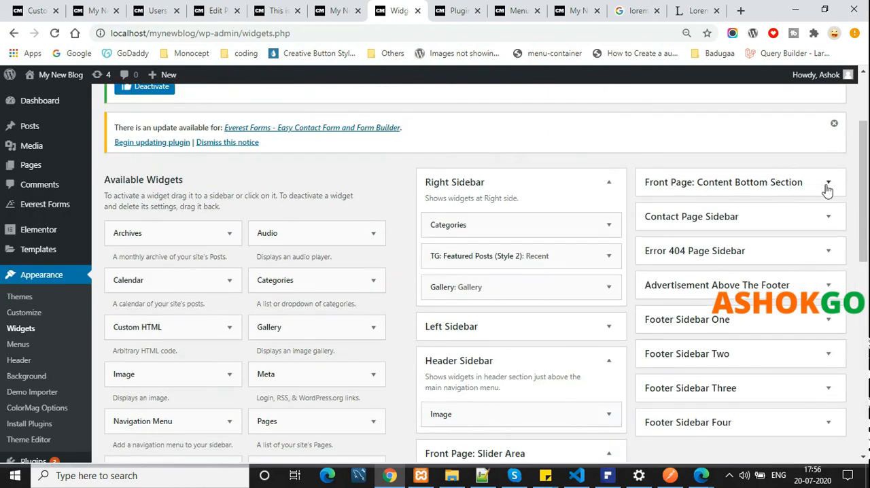
Expand the front-page bottom section, Contact Page, Error 404, Advertisement Above The Footer and Footer Sidebar One to Four areas
click(828, 183)
click(824, 262)
scroll(818, 265, down, 2)
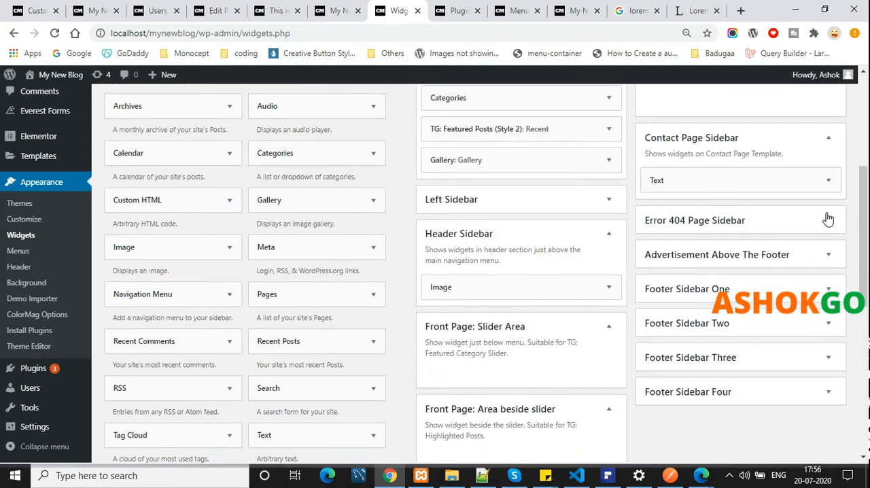
click(827, 220)
click(836, 305)
scroll(836, 308, down, 2)
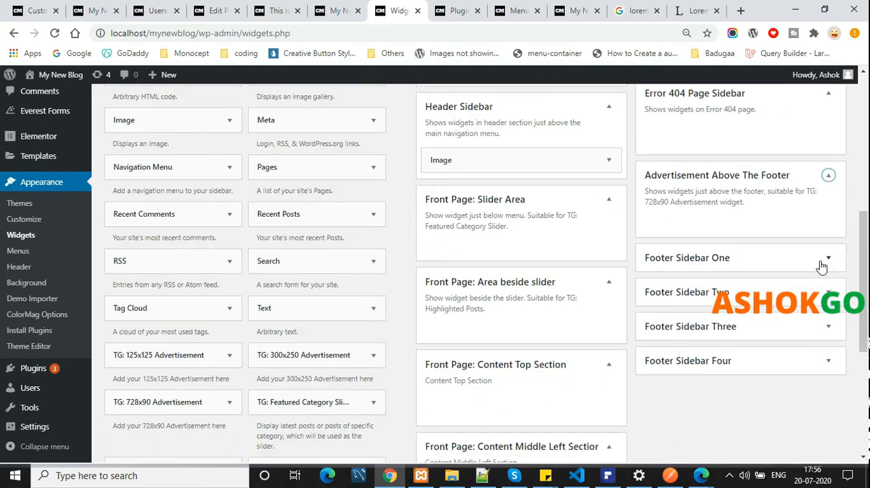
click(826, 256)
scroll(826, 265, down, 2)
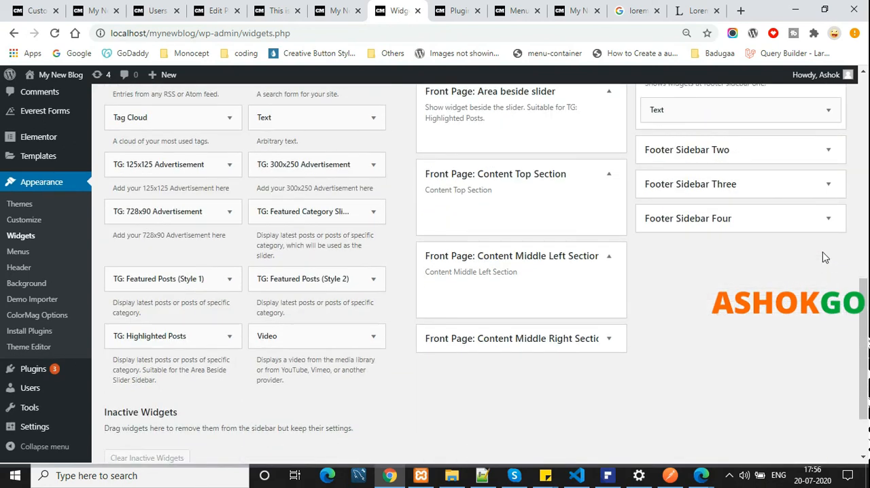
click(828, 218)
click(827, 184)
click(828, 150)
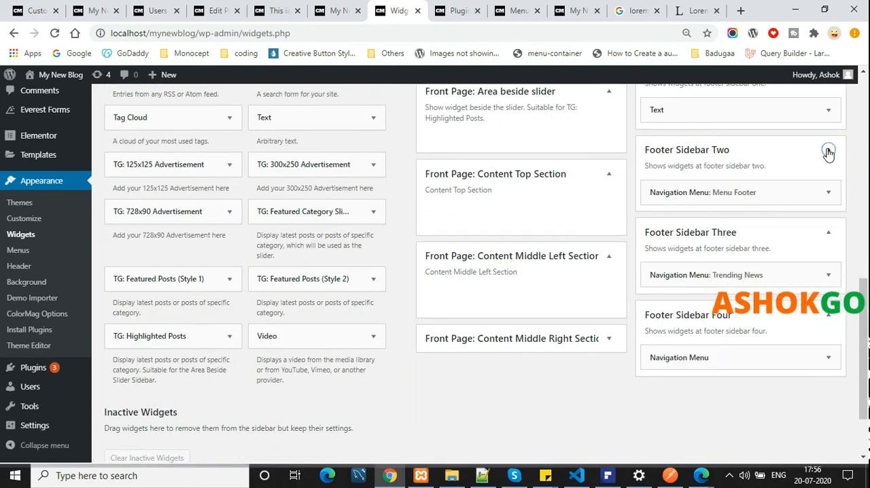
Look into the Right Sidebar's Categories widget and open the settings of the Header Sidebar's Image widget
scroll(747, 223, up, 6)
click(608, 227)
click(608, 226)
scroll(613, 345, down, 2)
click(607, 287)
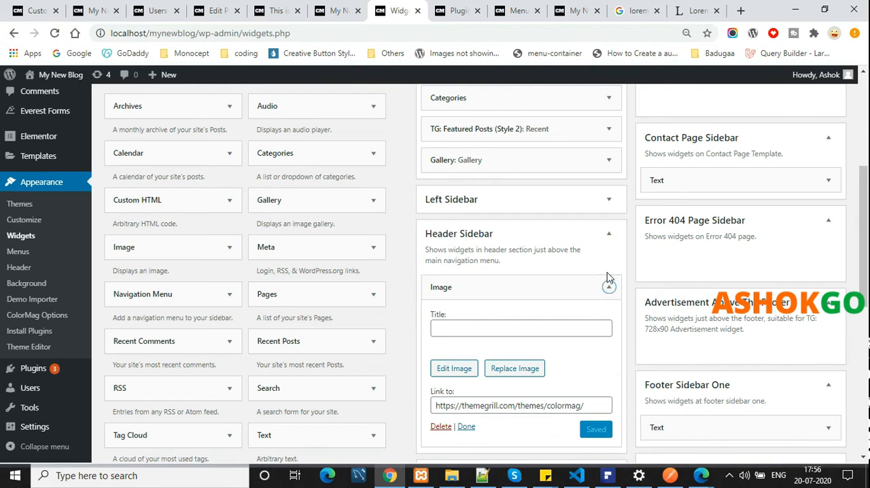
Review the available widgets alongside the expanded front-page, contact-page, advertisement and footer widget areas
scroll(608, 277, down, 3)
scroll(581, 256, down, 1)
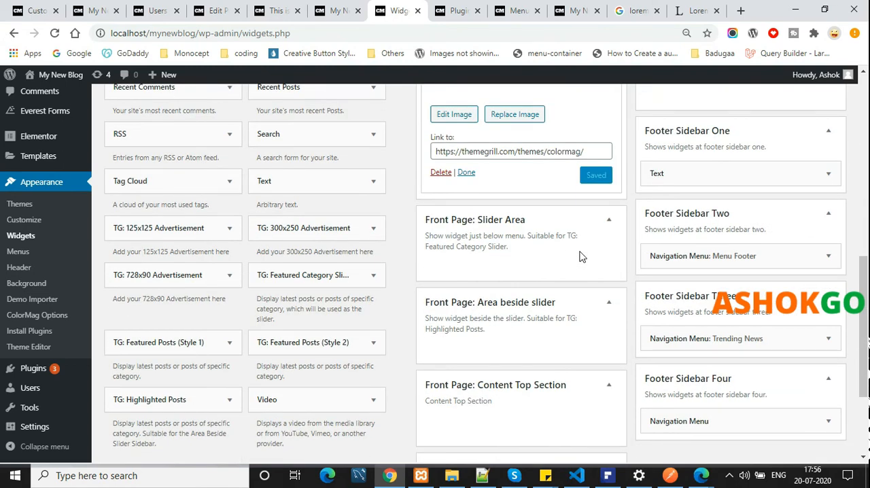
scroll(590, 254, down, 1)
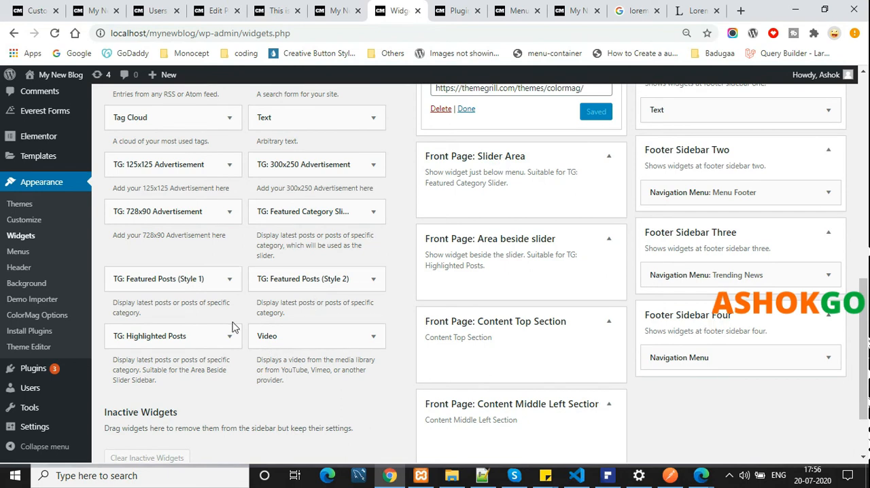
scroll(592, 257, up, 2)
click(340, 11)
click(398, 10)
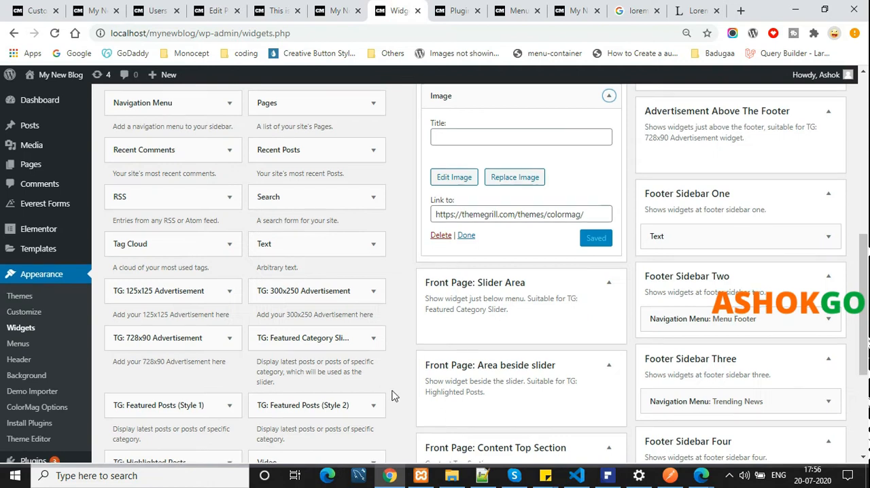
scroll(395, 396, down, 3)
scroll(394, 394, up, 3)
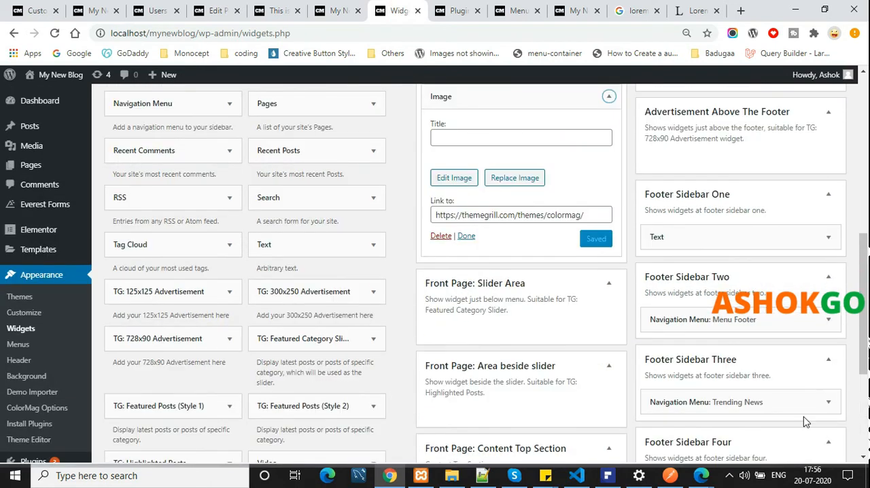
scroll(734, 326, up, 3)
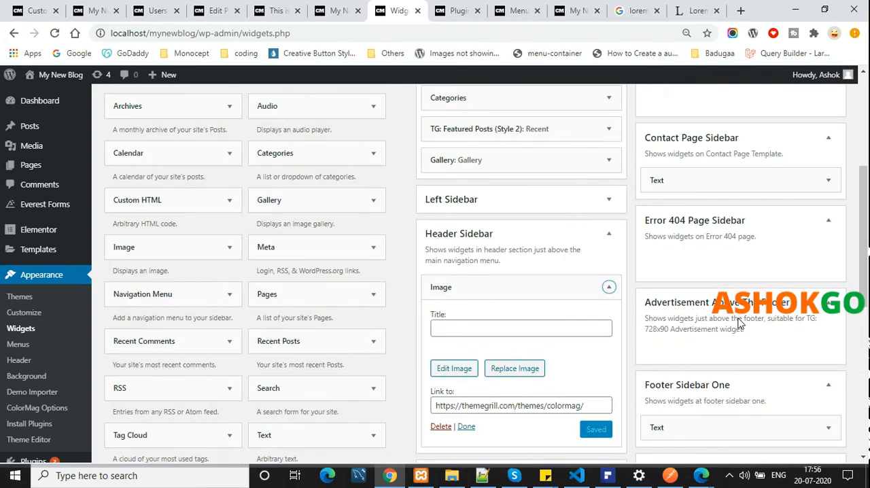
scroll(739, 322, up, 2)
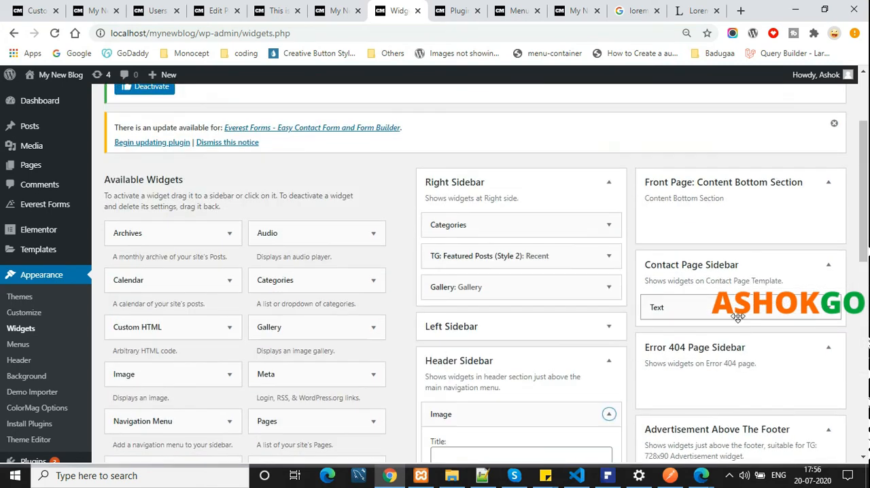
scroll(737, 317, up, 1)
scroll(739, 321, down, 1)
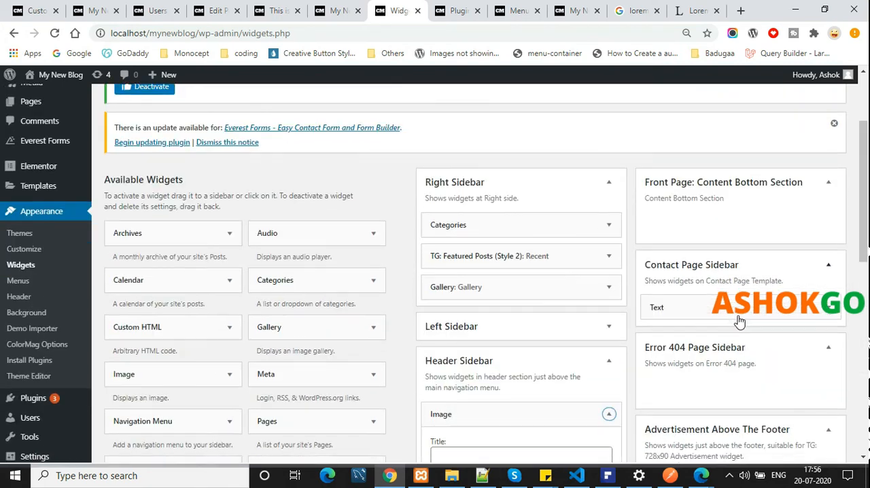
View the settings of the Categories widget in the Right Sidebar and collapse it again
click(609, 225)
click(609, 225)
scroll(614, 229, down, 3)
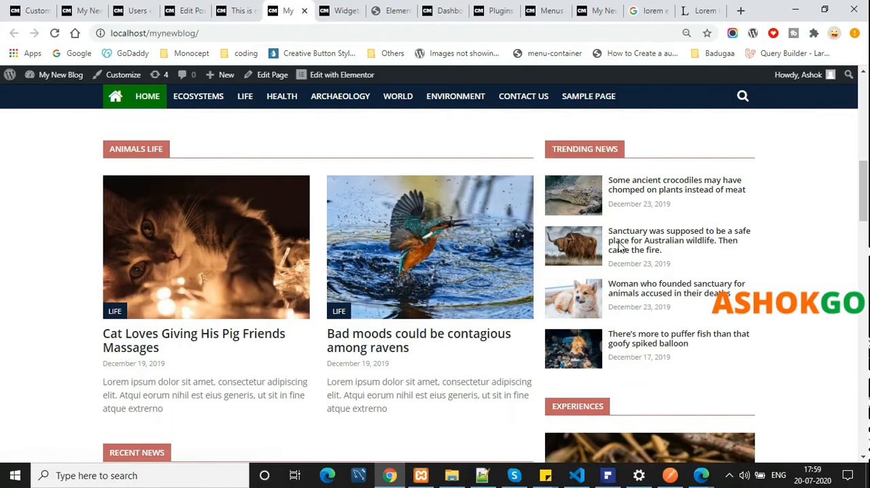
scroll(619, 248, down, 1)
Open the blog's home page in Elementor and open its top Grid Style 2 block for editing
middle_click(331, 5)
scroll(362, 223, up, 5)
scroll(362, 222, up, 2)
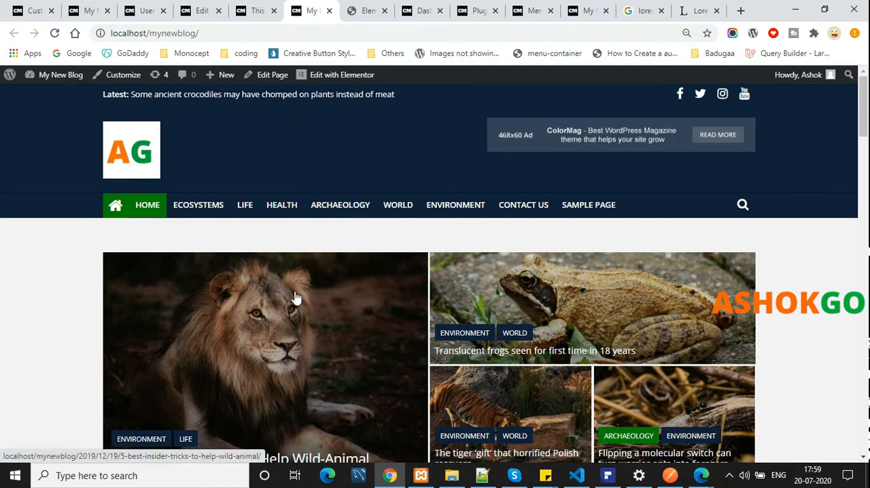
scroll(165, 317, down, 4)
scroll(165, 317, up, 4)
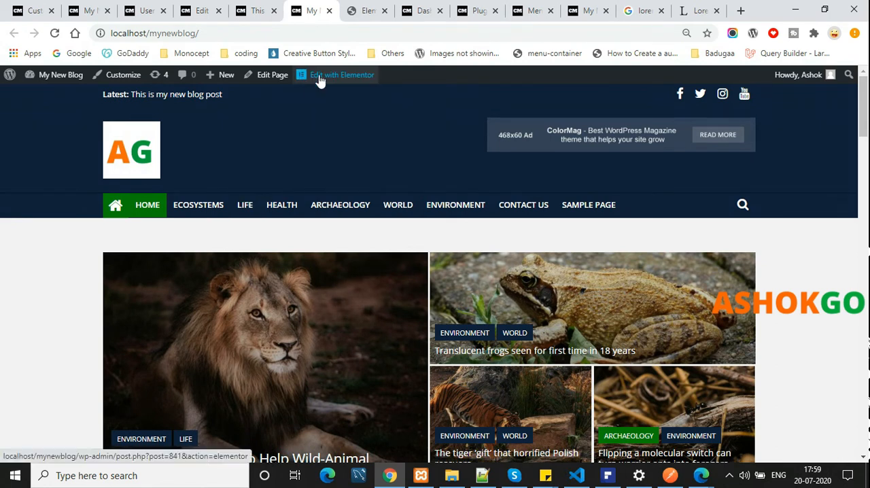
click(350, 74)
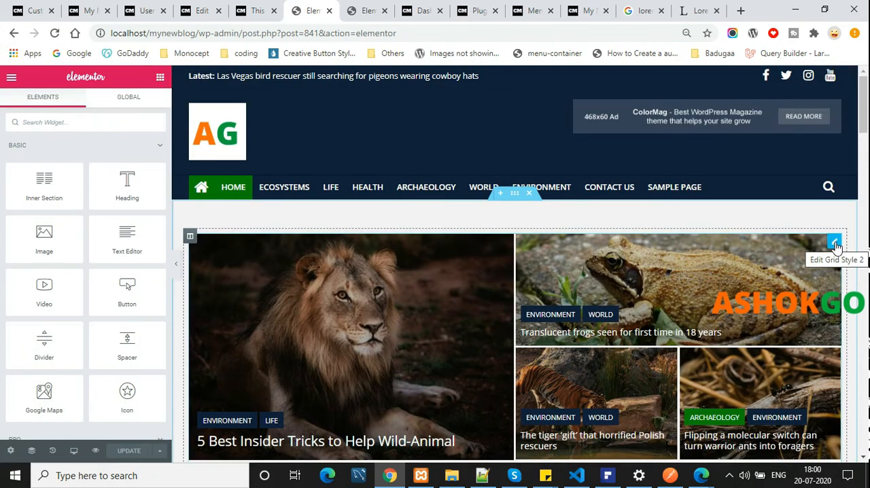
click(835, 244)
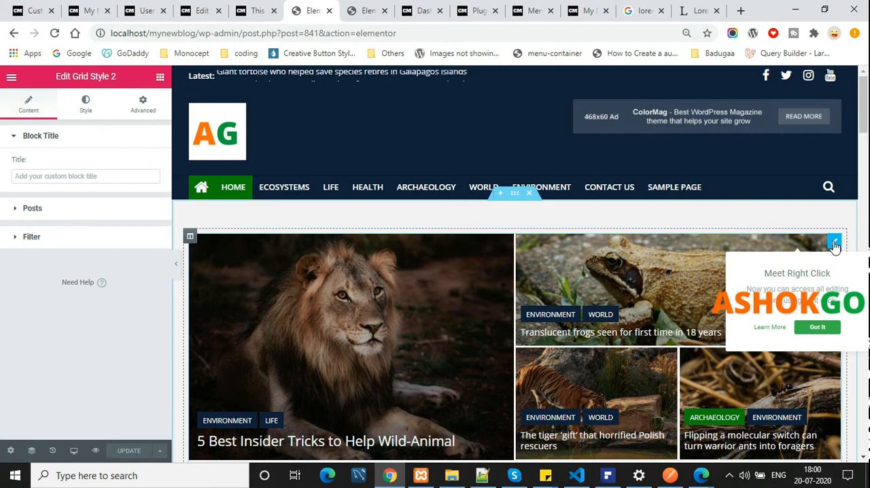
Look over the block title and post count settings of the top Grid Style 2 block
click(30, 177)
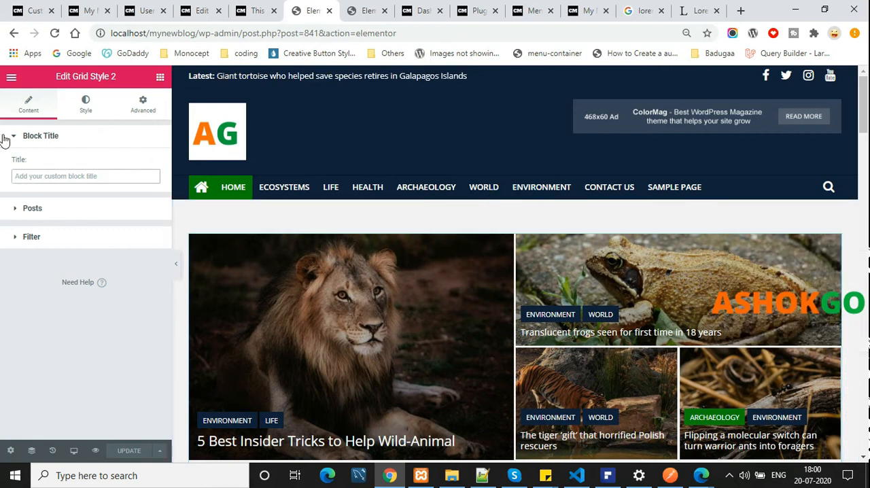
click(57, 224)
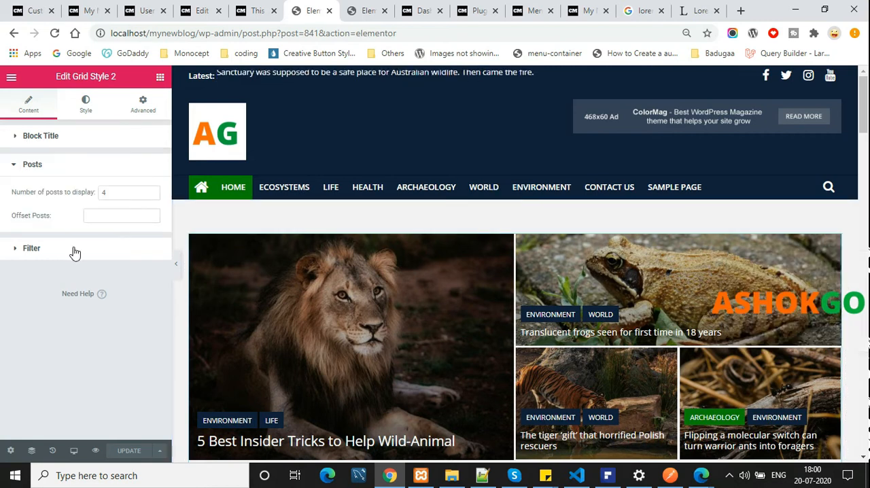
scroll(602, 297, down, 2)
scroll(601, 297, up, 1)
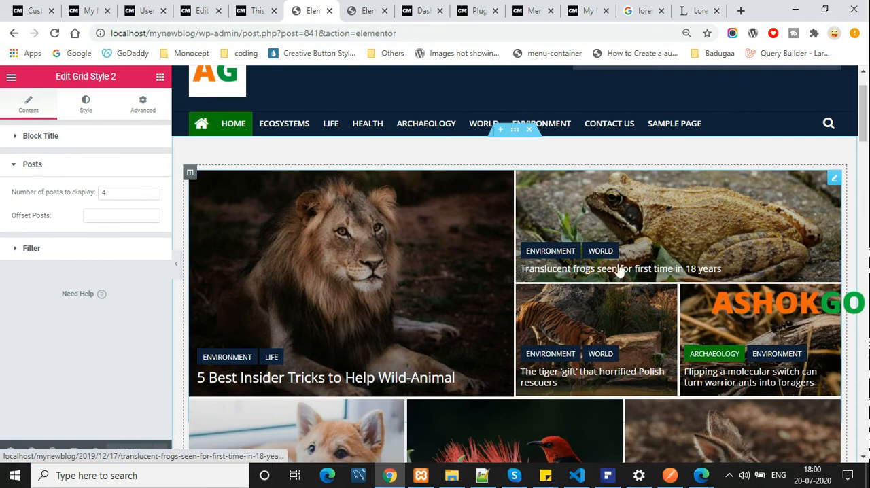
Try filtering the Grid Style 2 block's posts by the Life category and by newblog
click(67, 249)
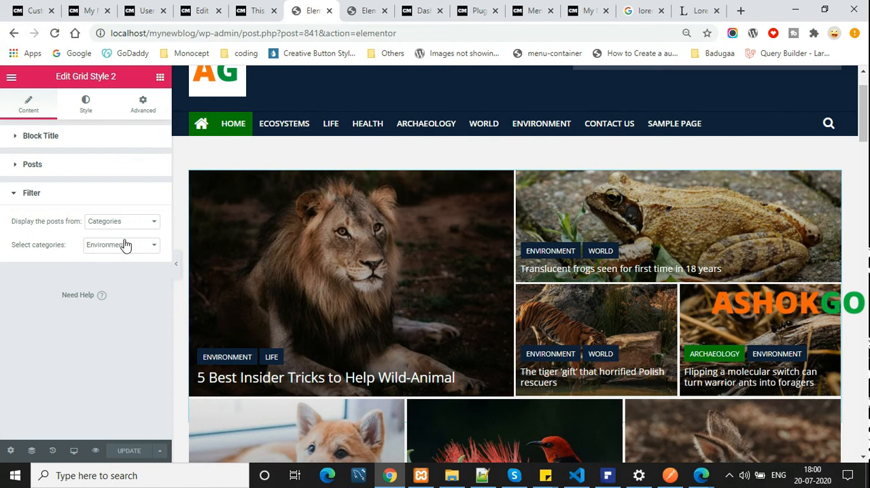
click(128, 245)
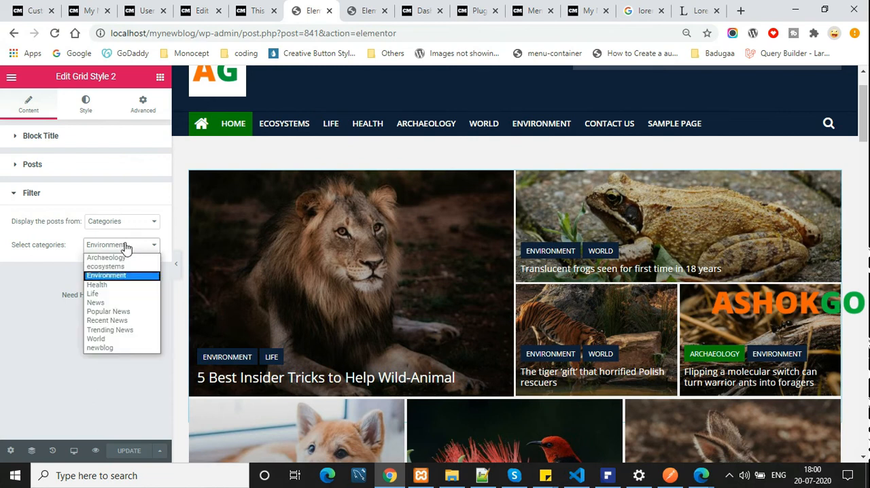
click(114, 294)
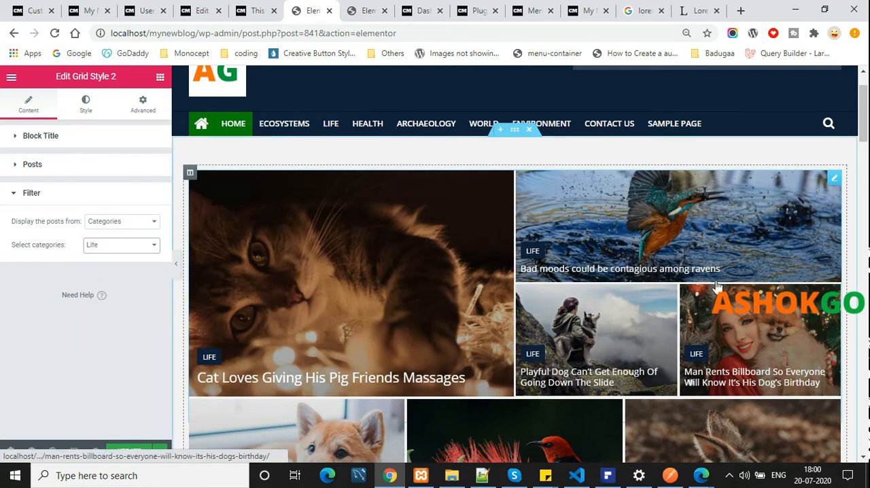
click(154, 250)
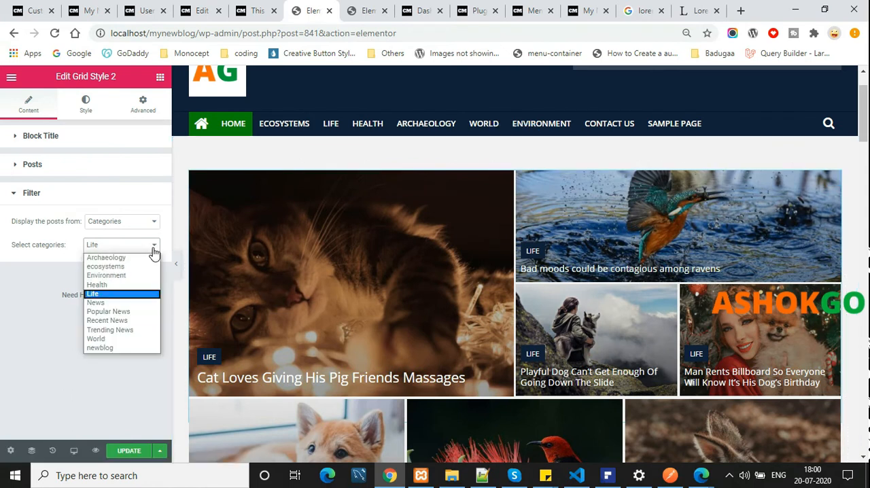
click(117, 350)
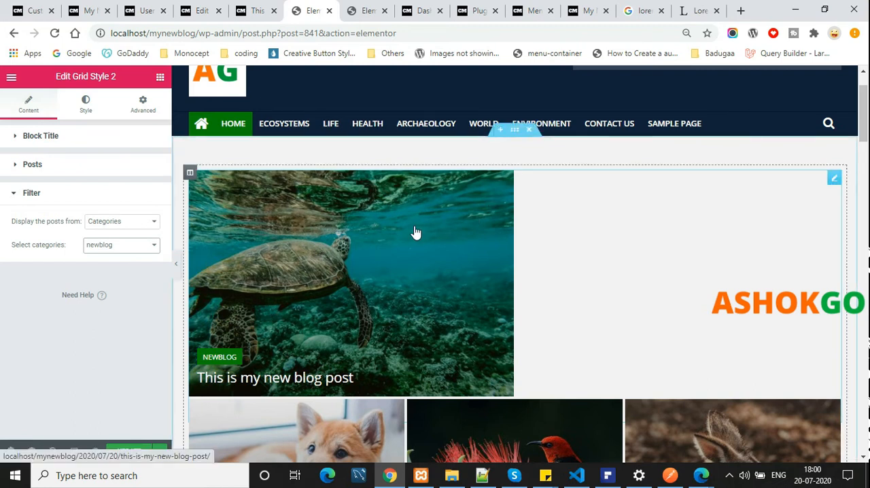
Set the category filter of the Grid Style 2 block to ecosystems
scroll(388, 295, down, 2)
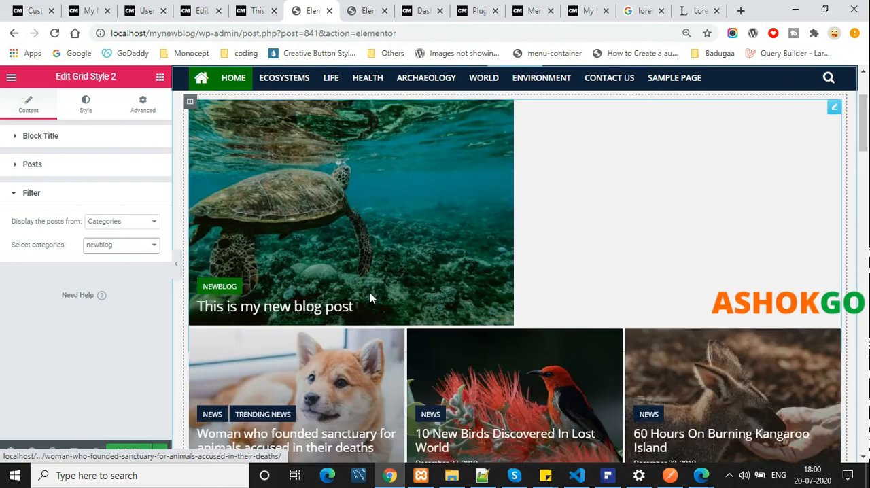
click(120, 251)
click(122, 274)
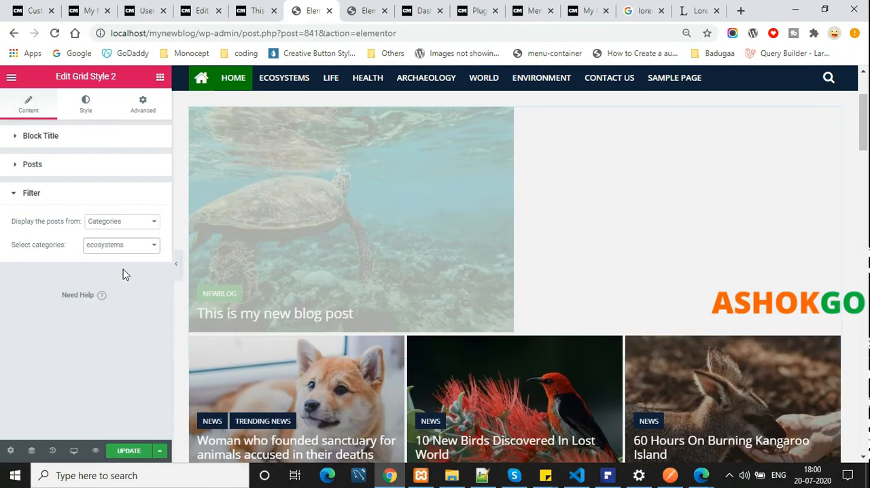
Open the Grid Style 4 block below for editing and try its category filter with Health and newblog
scroll(787, 227, down, 3)
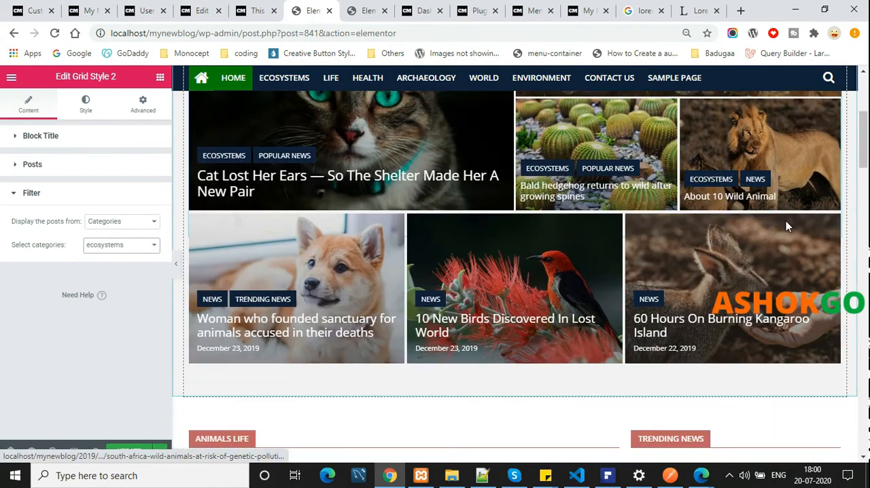
click(565, 297)
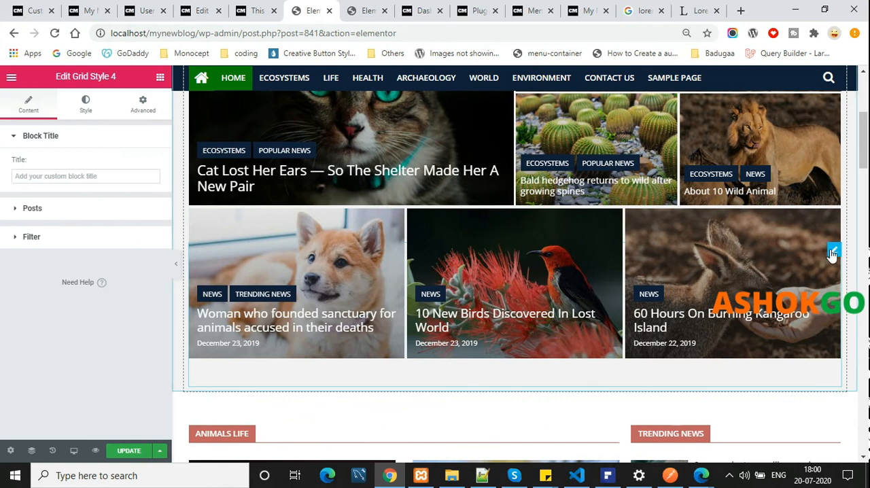
click(106, 238)
click(113, 245)
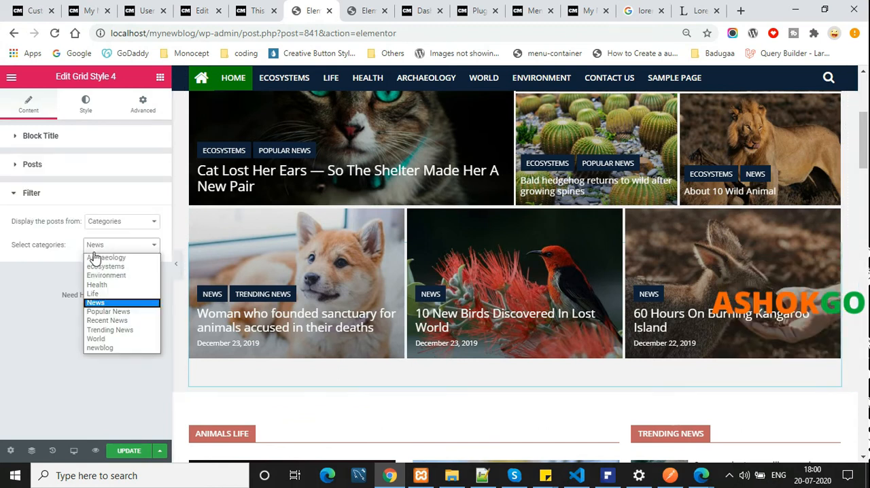
click(105, 285)
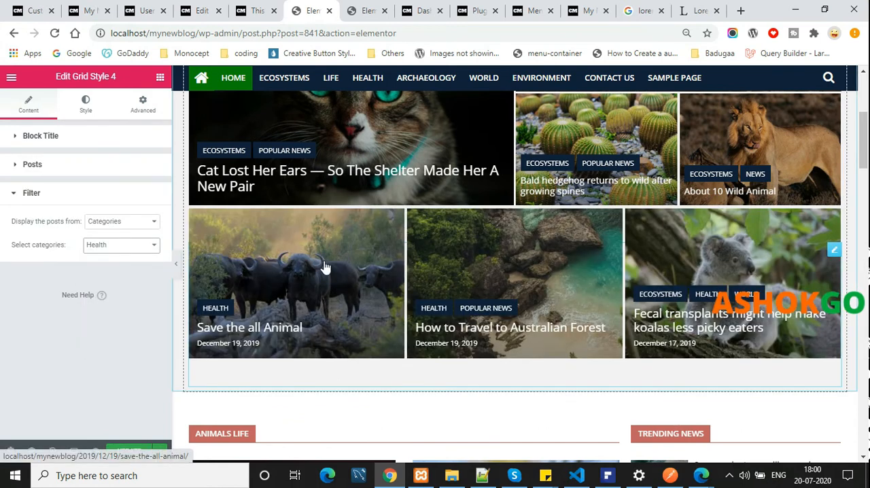
click(128, 246)
click(128, 348)
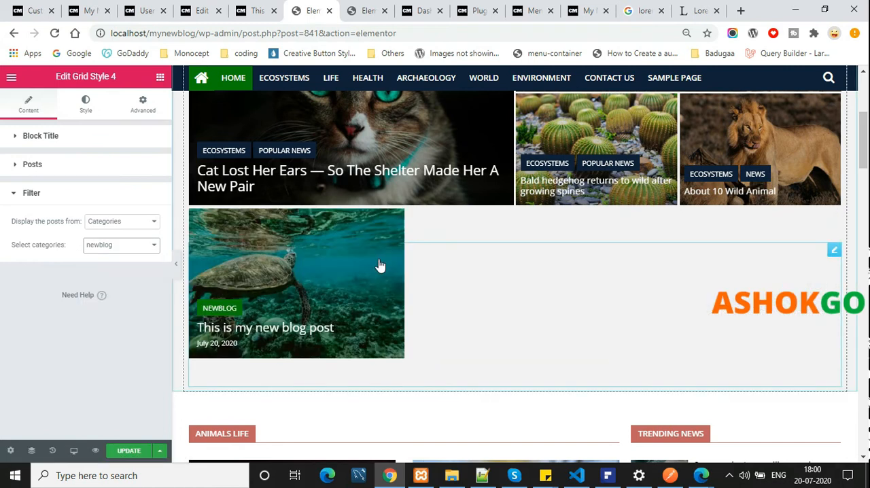
Set the category filter of the Grid Style 4 block to World
click(110, 248)
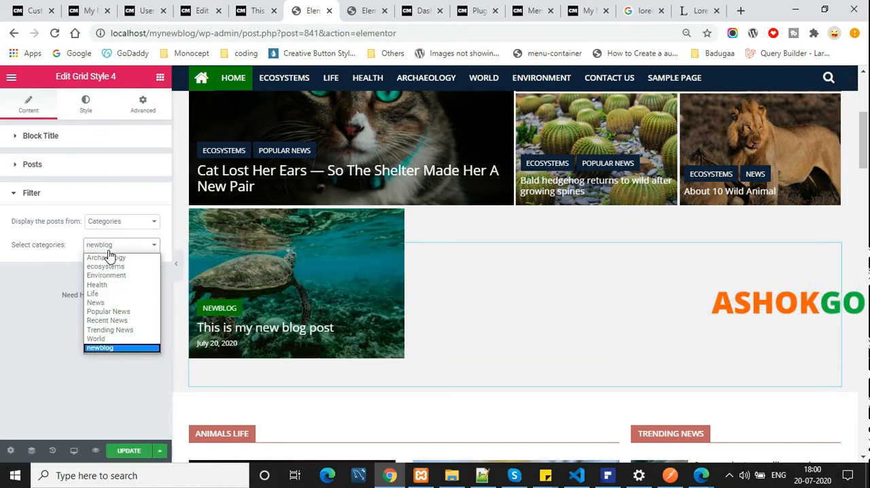
click(112, 342)
Edit the ANIMALS LIFE block and filter its posts by the Trending News category
scroll(673, 240, down, 4)
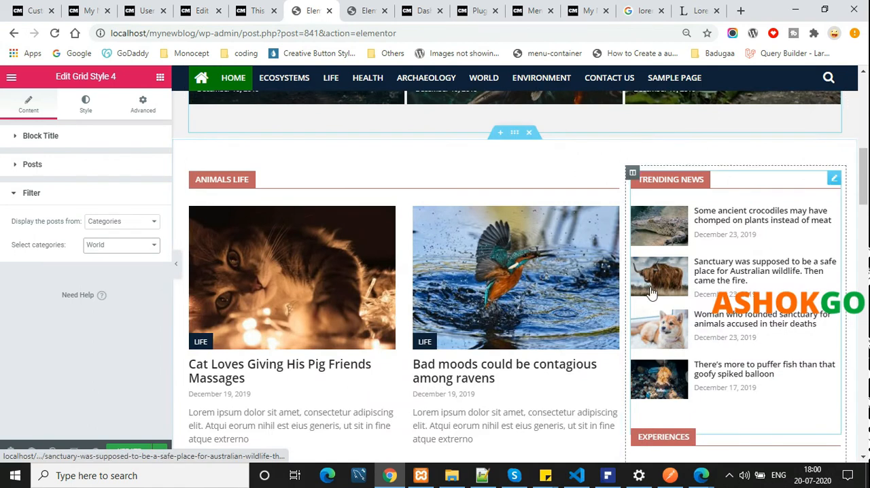
click(612, 179)
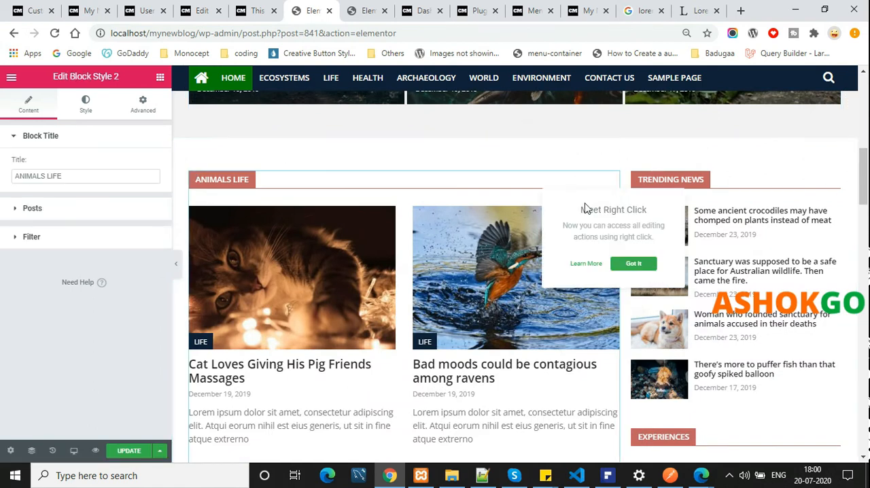
click(54, 236)
click(129, 249)
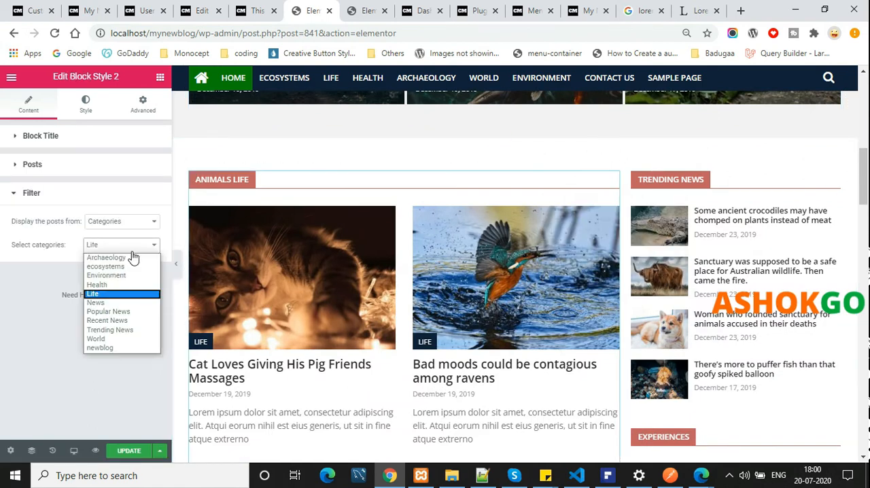
click(126, 332)
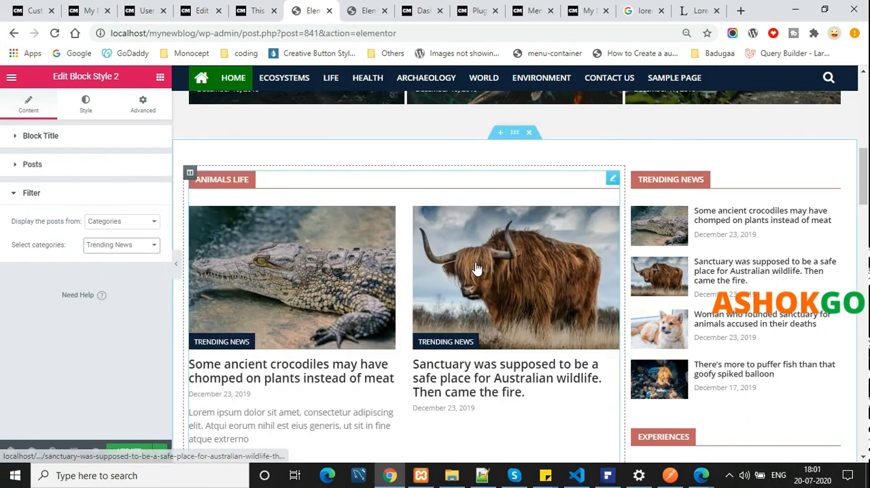
scroll(501, 266, down, 2)
scroll(764, 243, up, 3)
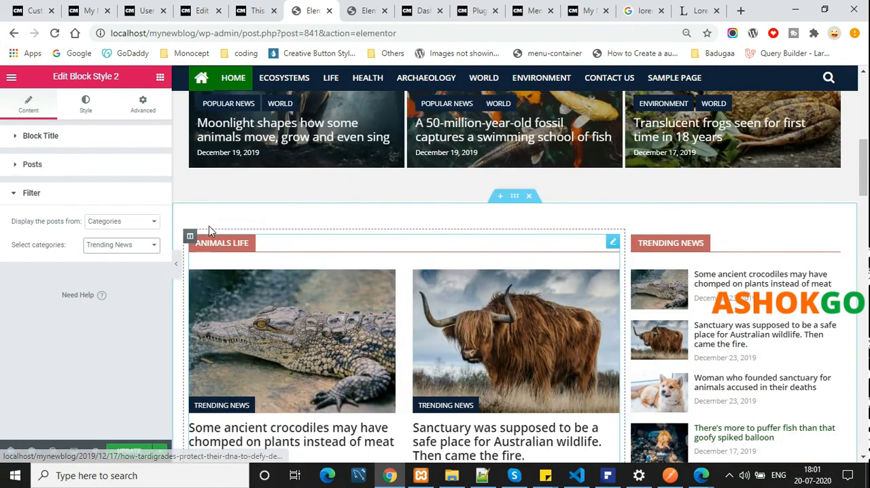
Replace the block title ANIMALS LIFE with "new"
click(613, 243)
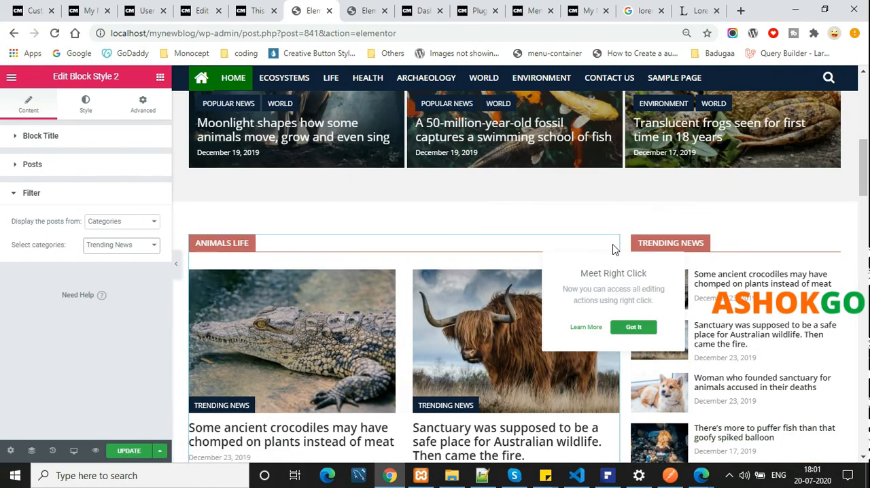
click(32, 164)
click(81, 139)
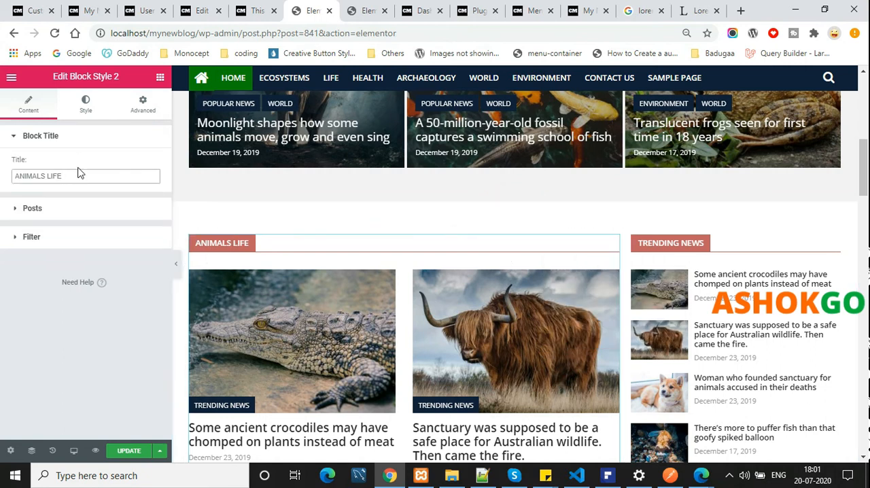
key(BackSpace)
key(BackSpace)
key(BackSpace)
key(BackSpace)
key(BackSpace)
key(BackSpace)
key(BackSpace)
key(BackSpace)
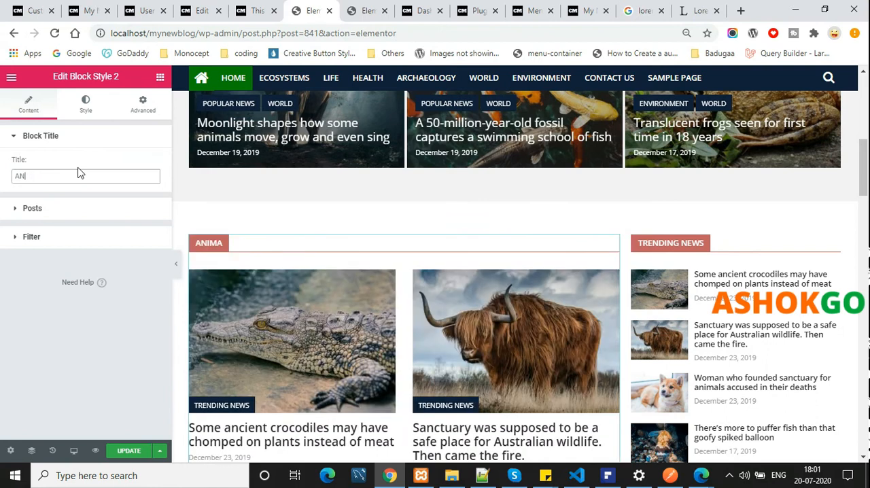
text(new)
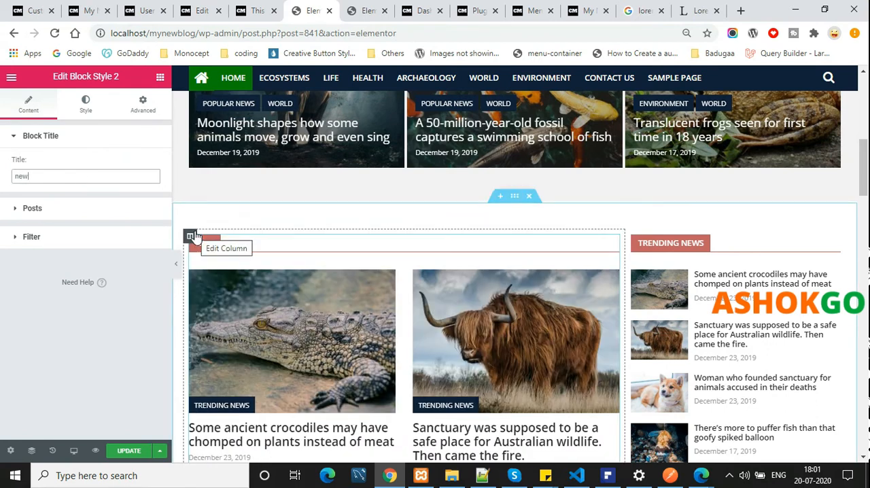
Look over the remaining home page blocks and save the page changes in Elementor
scroll(520, 370, down, 12)
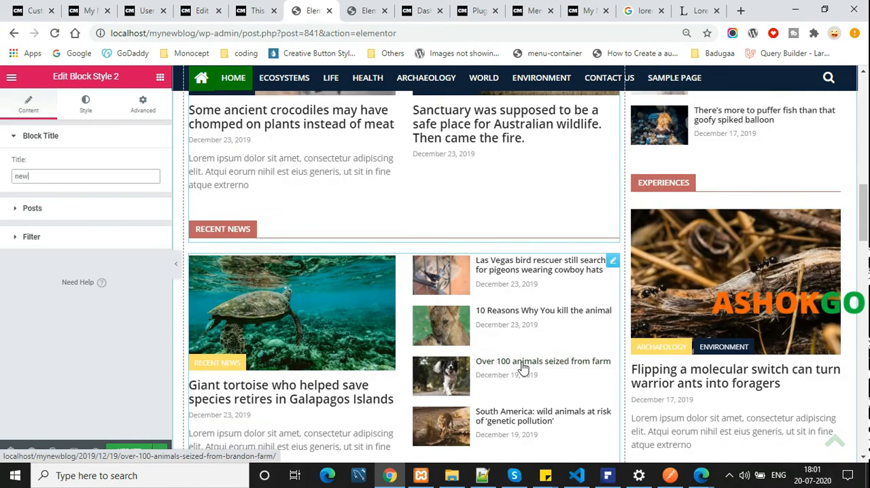
scroll(571, 373, down, 15)
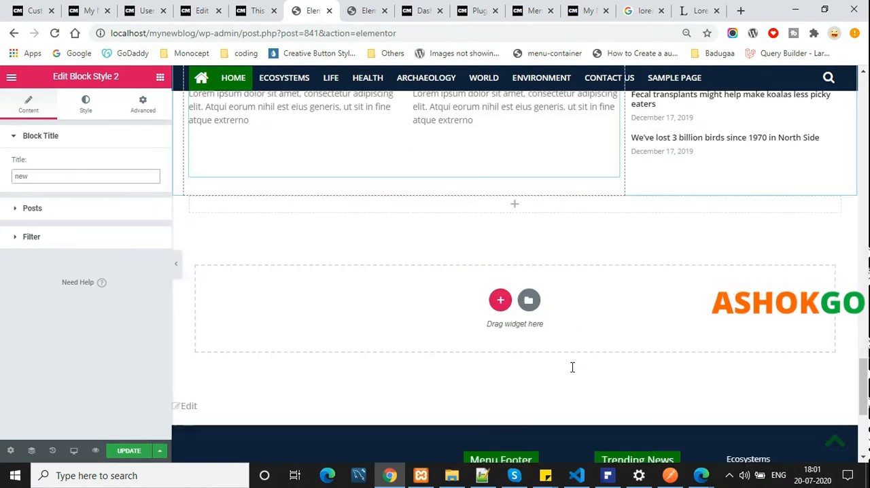
scroll(229, 271, up, 20)
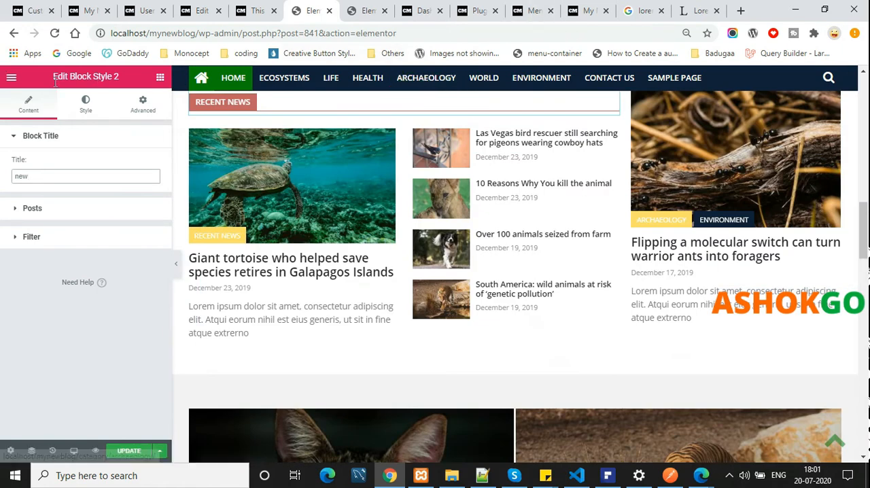
click(12, 77)
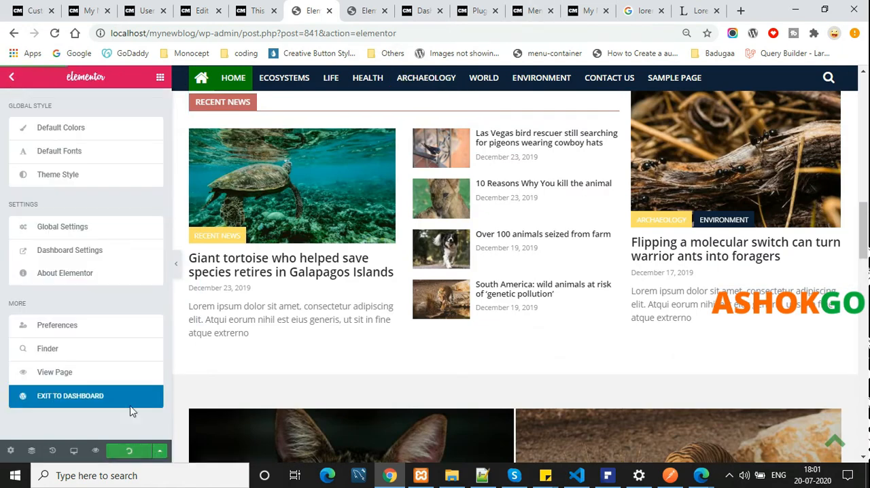
Open the live blog's home page and check the edited blocks down the page
scroll(346, 235, up, 8)
click(353, 10)
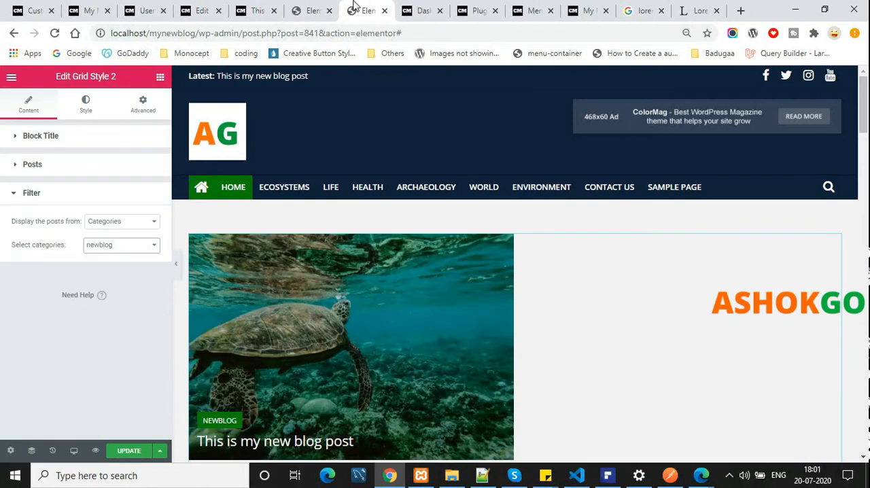
click(257, 10)
click(147, 207)
scroll(563, 187, down, 10)
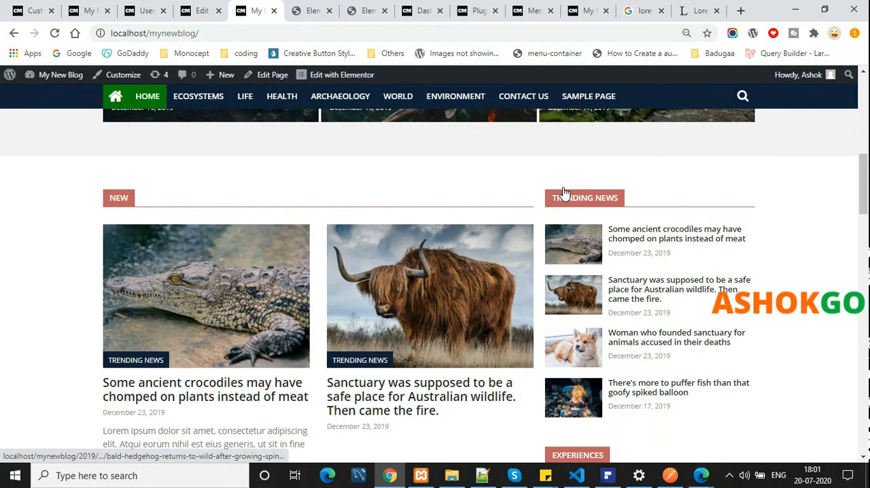
scroll(563, 187, down, 5)
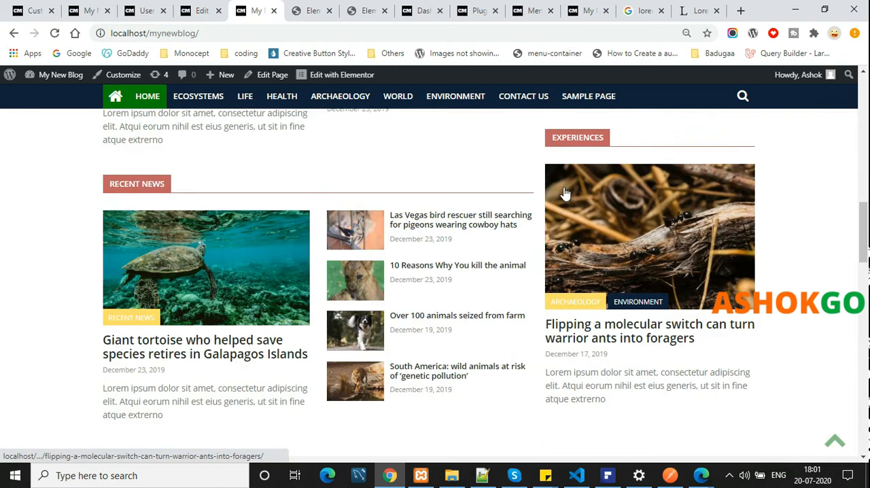
scroll(564, 194, down, 5)
scroll(564, 194, up, 10)
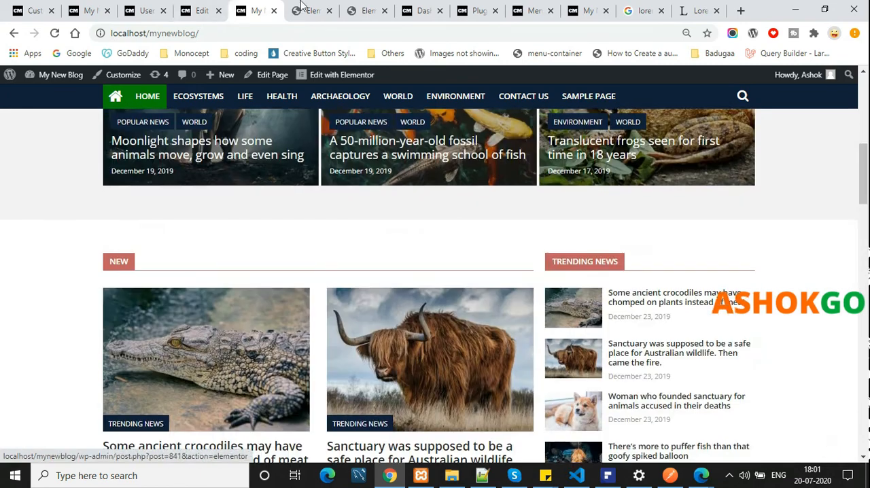
Return to the WordPress dashboard and view the list of all pages
click(309, 10)
click(255, 10)
click(202, 10)
mouse_move(68, 321)
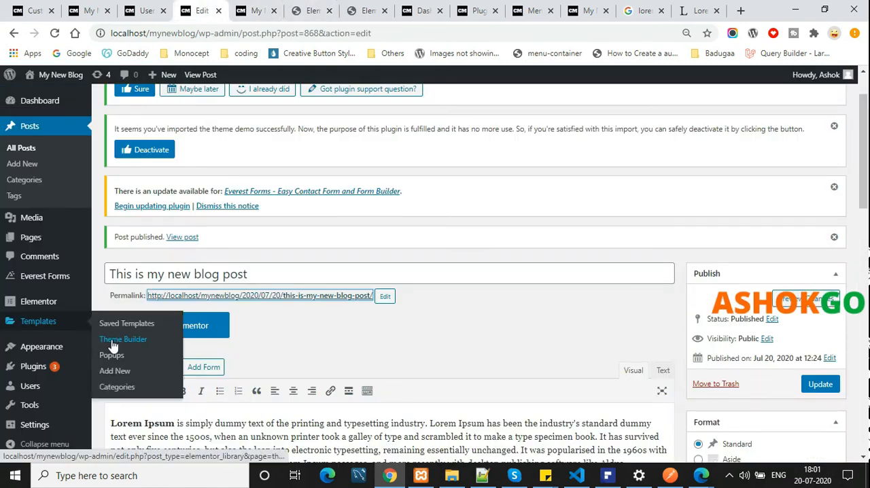
click(43, 237)
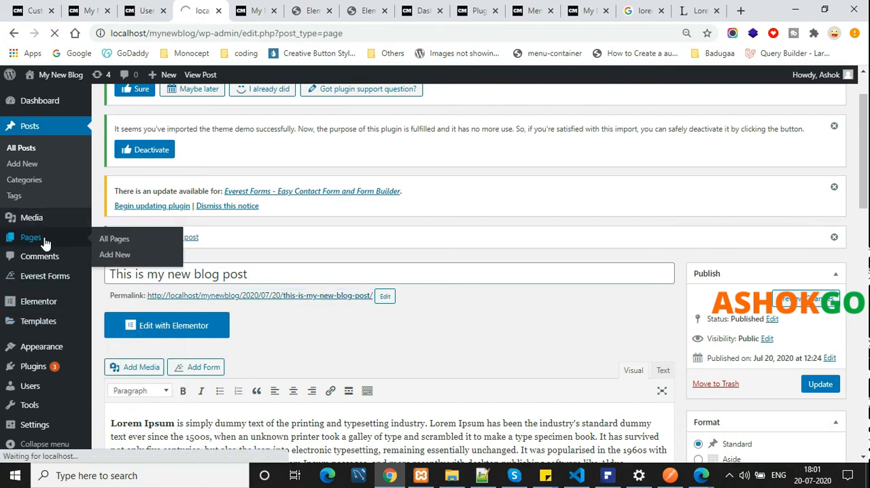
scroll(408, 285, down, 3)
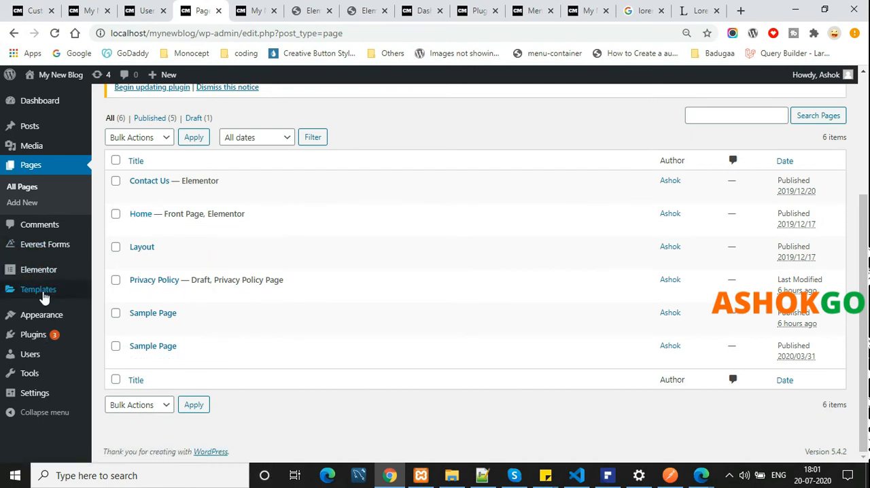
View the comments list, and open the post about ancient crocodiles on the live blog to look through it
click(54, 229)
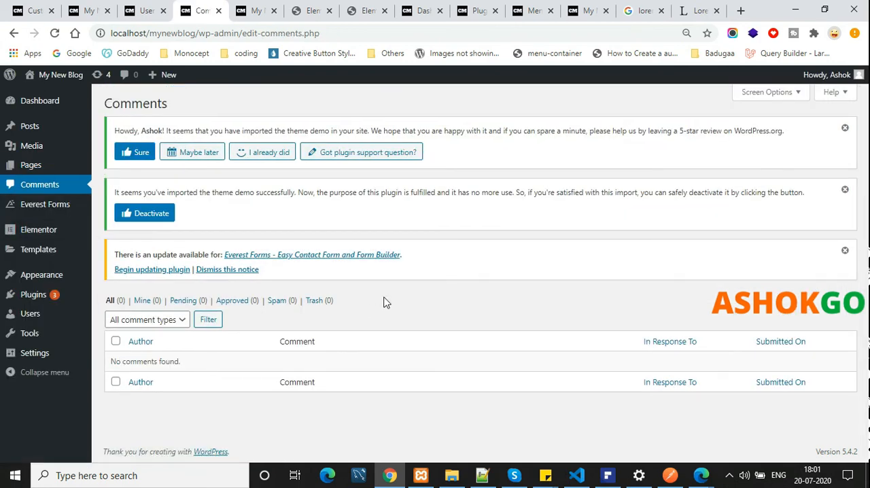
click(255, 9)
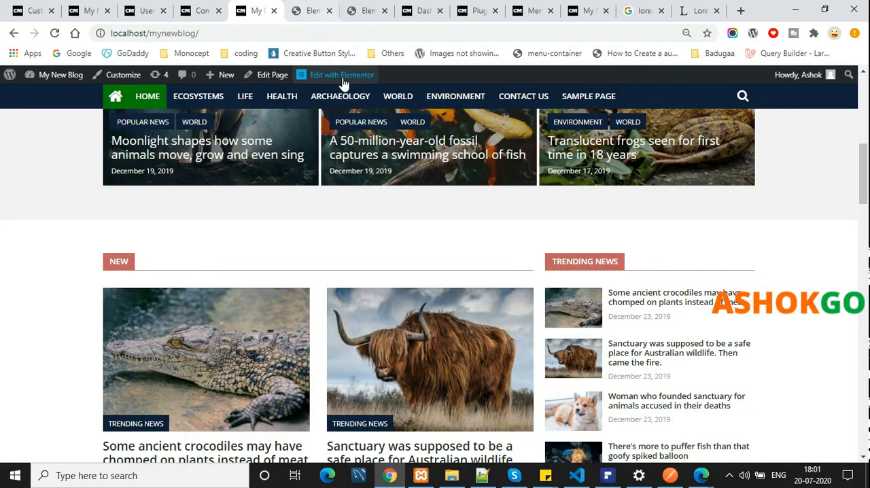
click(187, 306)
scroll(358, 328, down, 20)
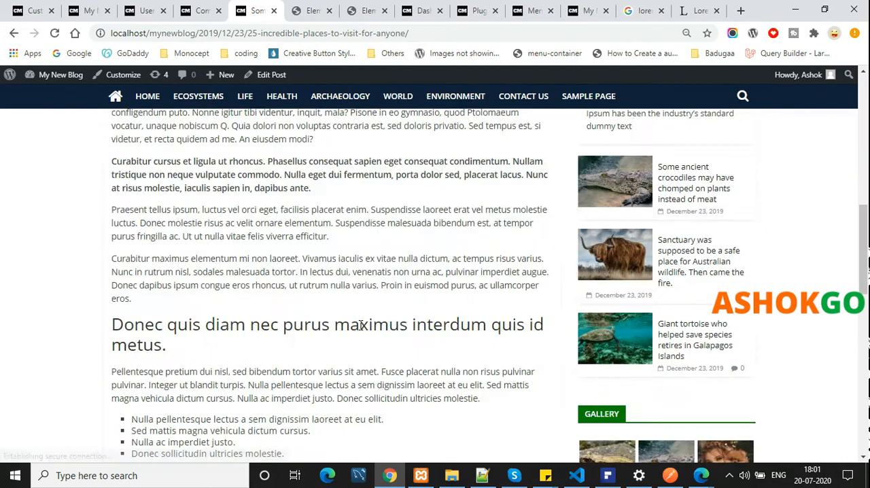
scroll(359, 327, up, 5)
scroll(338, 325, up, 5)
scroll(338, 324, down, 8)
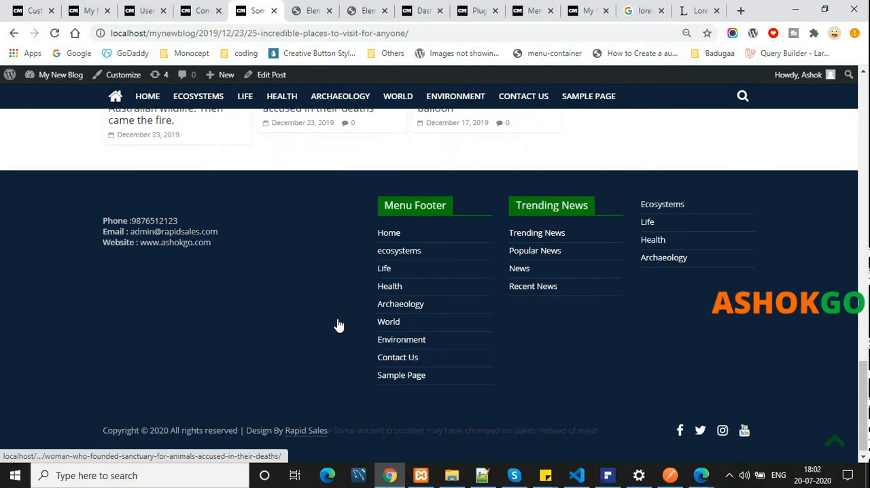
scroll(386, 320, up, 12)
Open the post "This is my new blog post" on the live blog and post the comment "Nice post" on it
click(627, 334)
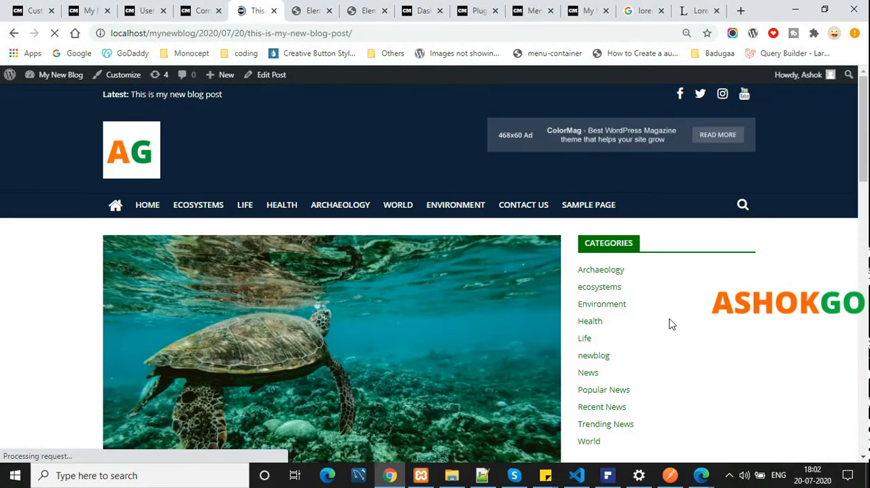
scroll(374, 268, down, 9)
click(206, 259)
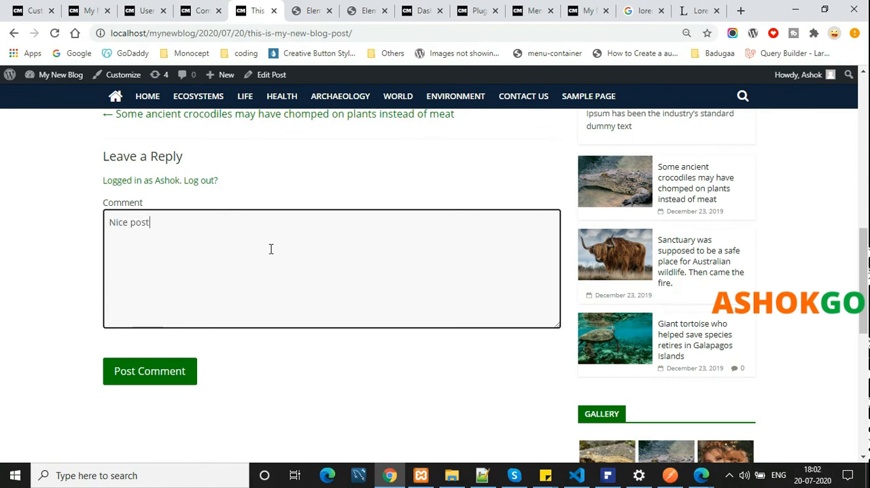
click(169, 379)
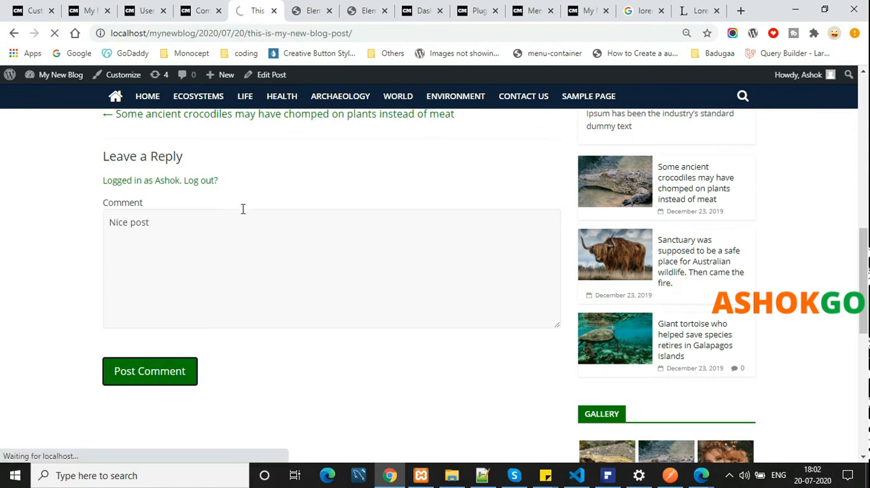
Check the new comment in the dashboard's comments list and under the live post
click(196, 7)
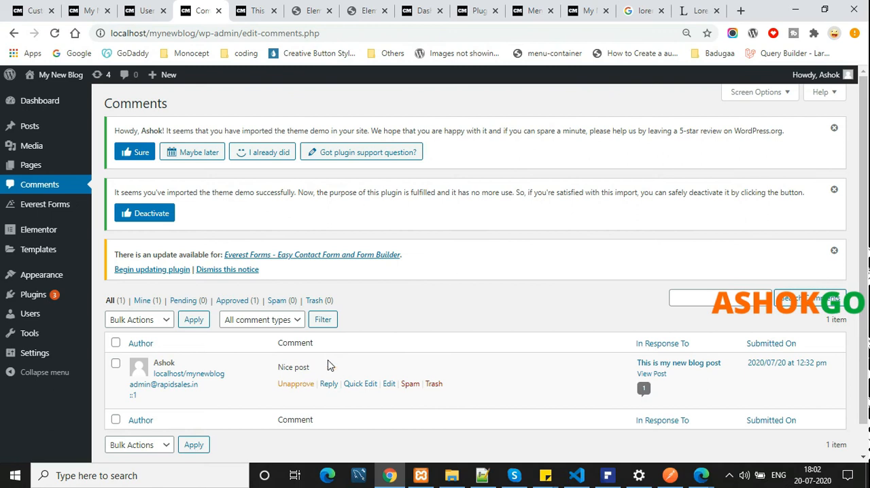
click(272, 8)
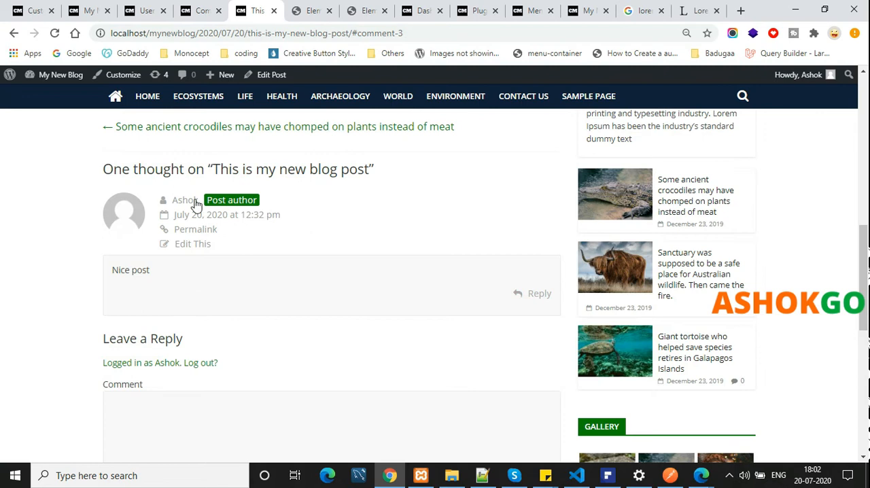
click(202, 10)
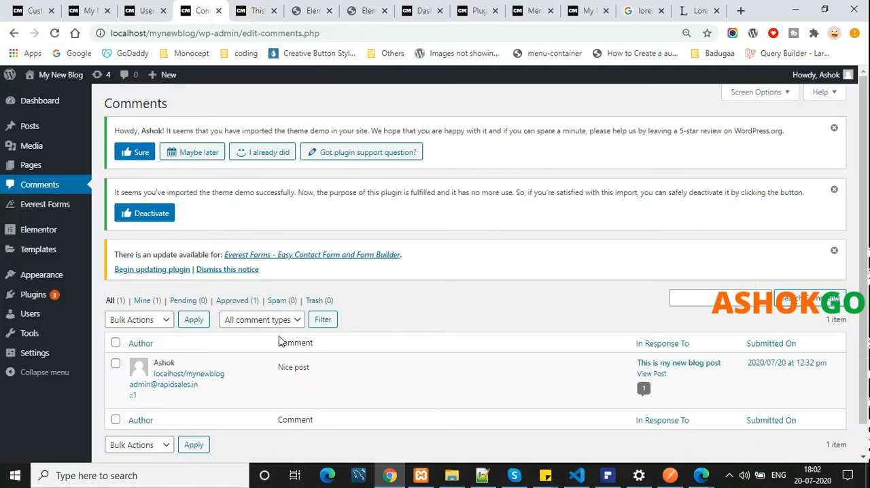
View the list of all Everest Forms forms and open the live blog's Contact Us page
click(38, 205)
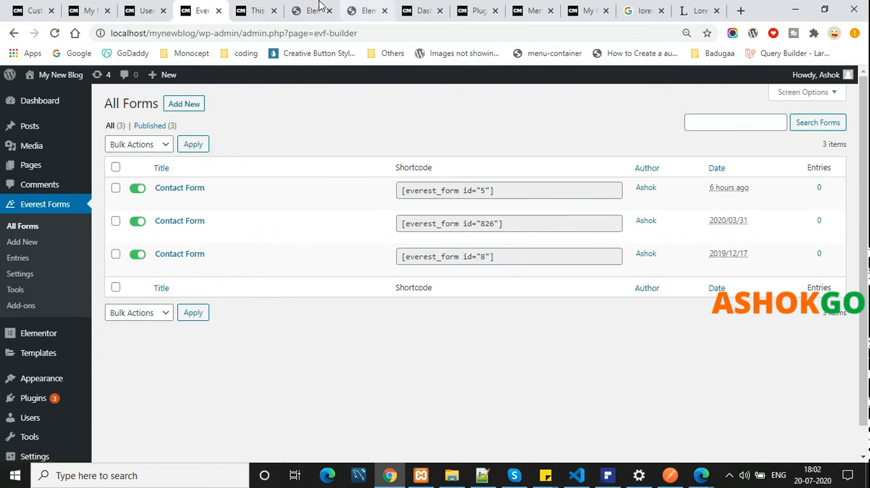
click(258, 8)
scroll(615, 216, up, 10)
click(522, 101)
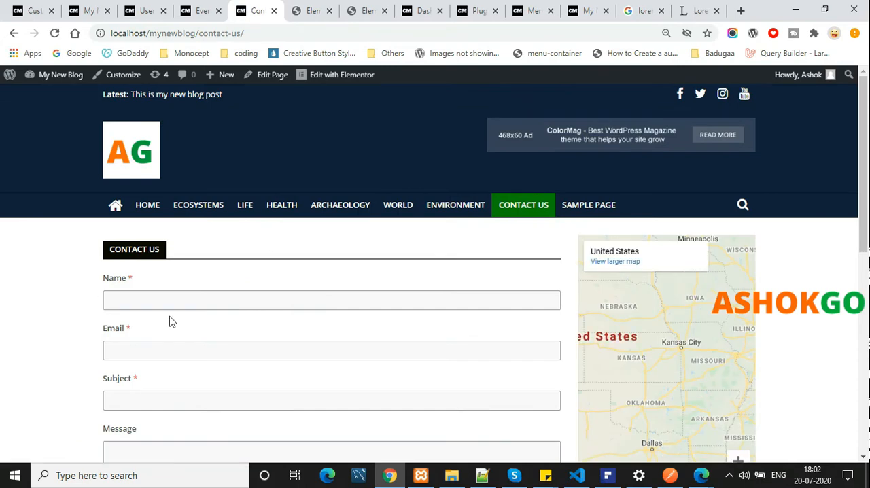
Fill in the contact form's name and email with the saved contact details and set the subject to "New blog"
scroll(165, 307, down, 2)
click(140, 178)
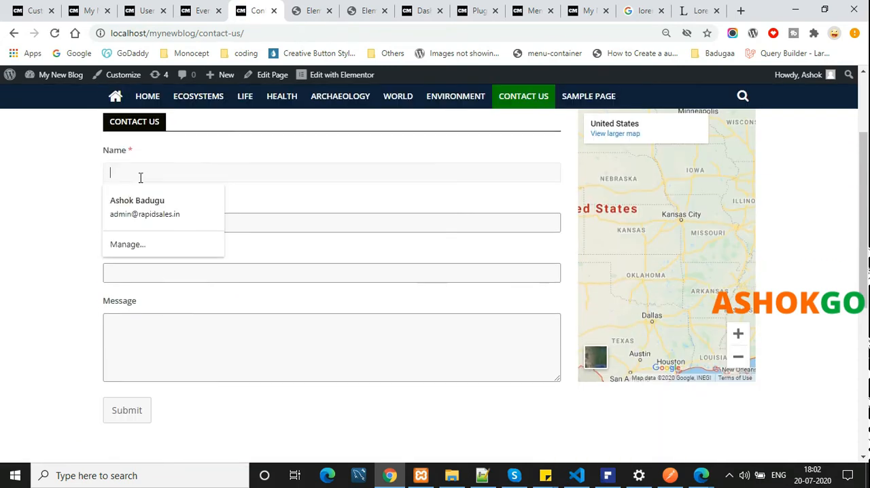
click(172, 214)
click(177, 281)
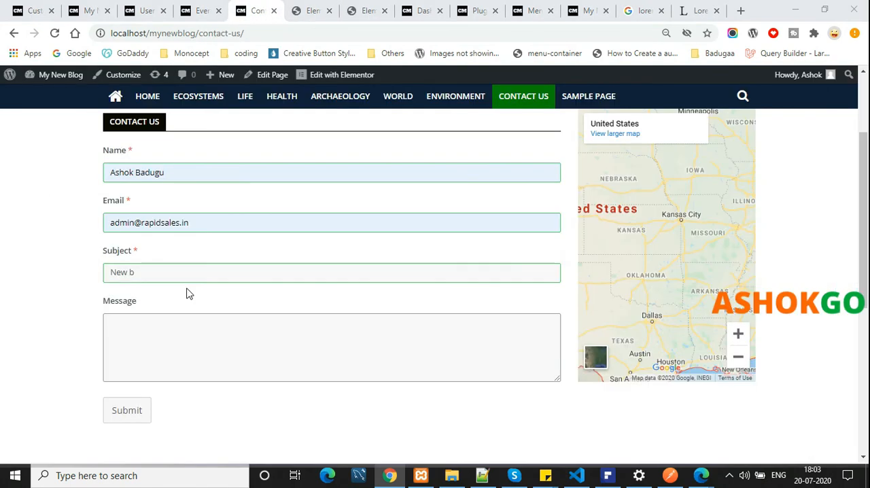
click(191, 271)
text(as)
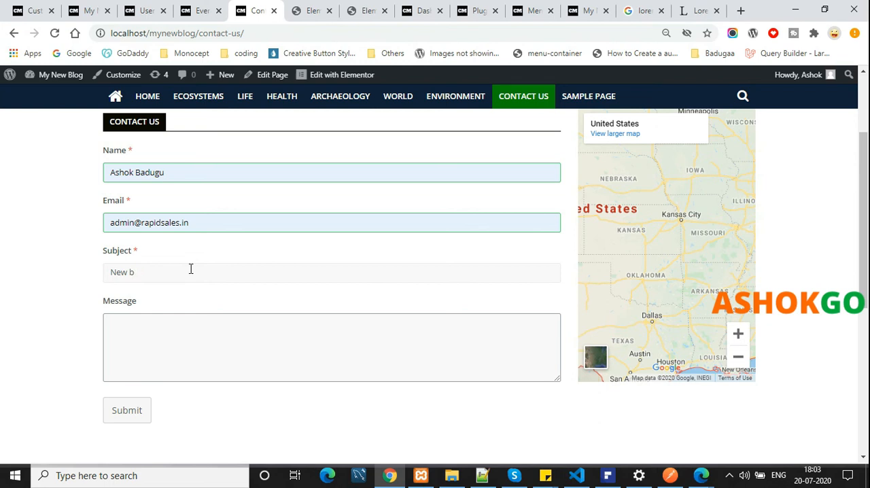
Enter "Testing" as the contact form's message and submit the form
click(178, 361)
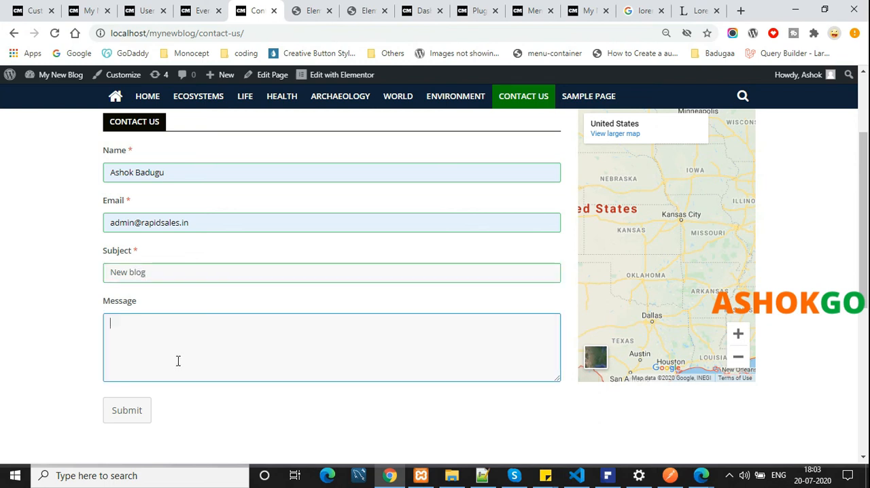
text(Testing)
click(139, 409)
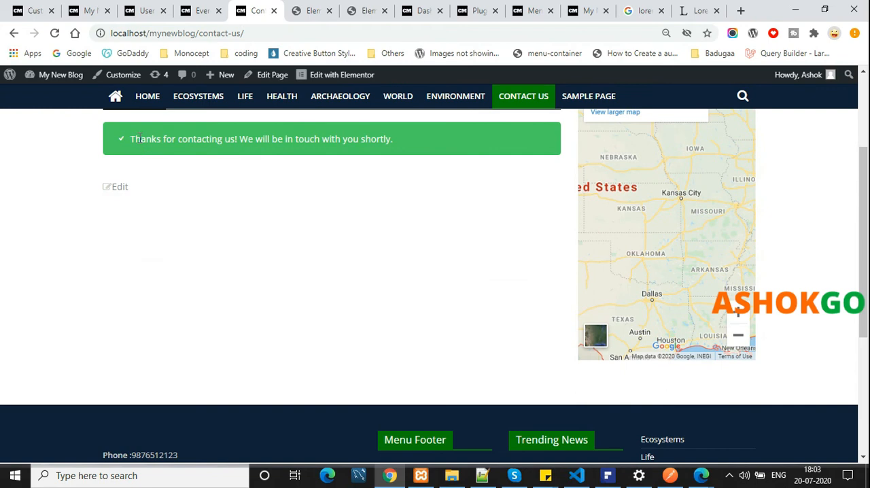
drag(139, 139, 417, 138)
click(304, 230)
Open the Everest Forms entries in the dashboard and filter them by the form with ID 8 to view the submission
click(219, 5)
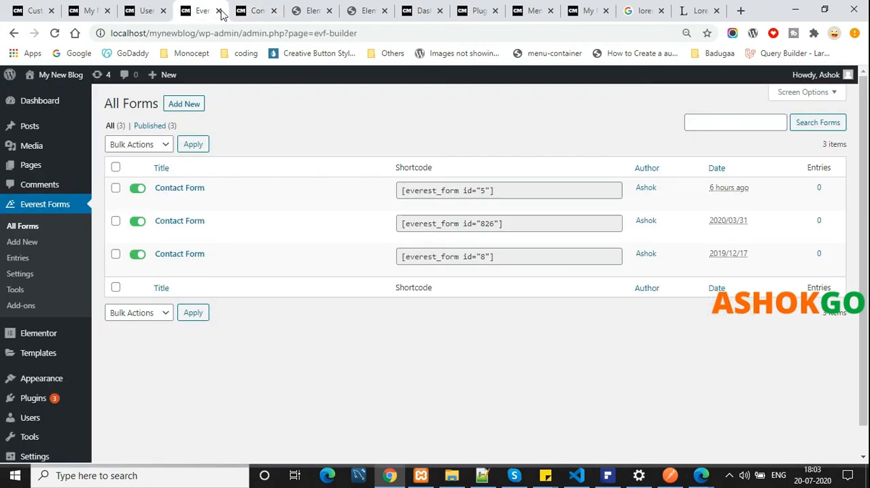
click(21, 260)
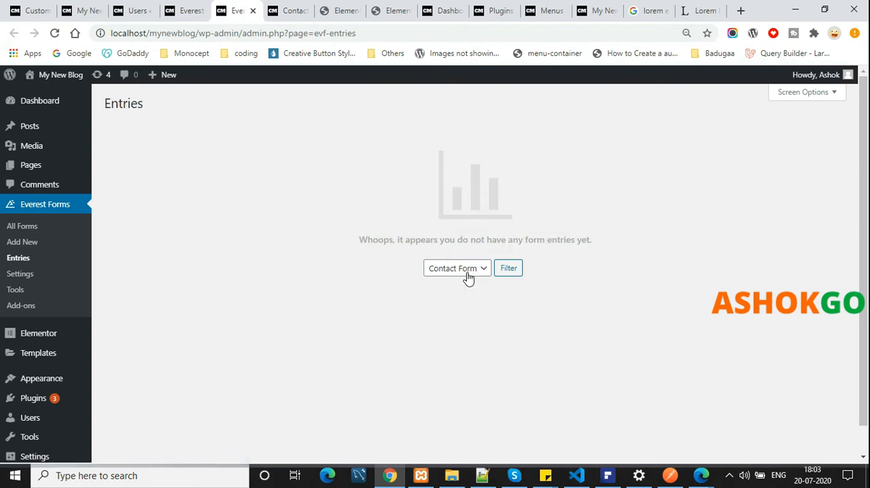
click(468, 271)
click(476, 295)
click(484, 271)
click(477, 292)
click(474, 271)
click(472, 307)
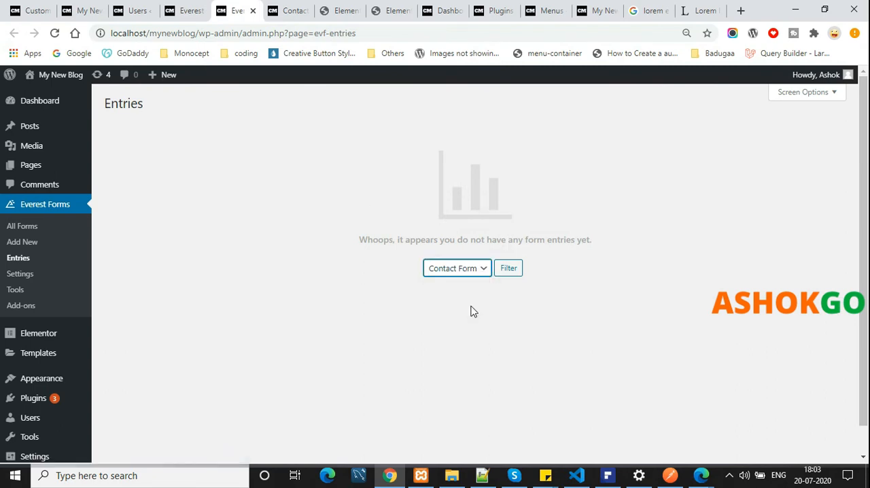
click(505, 272)
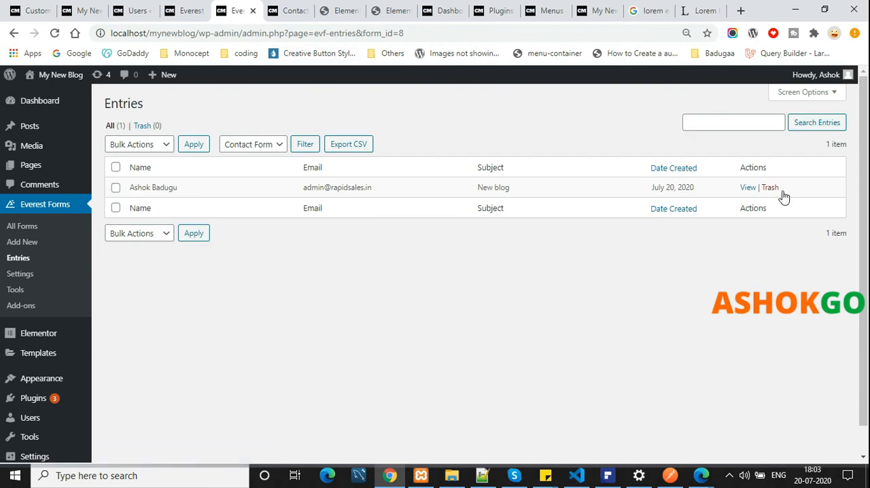
drag(823, 195, 281, 194)
click(305, 239)
Look over the Everest Forms general options and the list of installed plugins
click(28, 274)
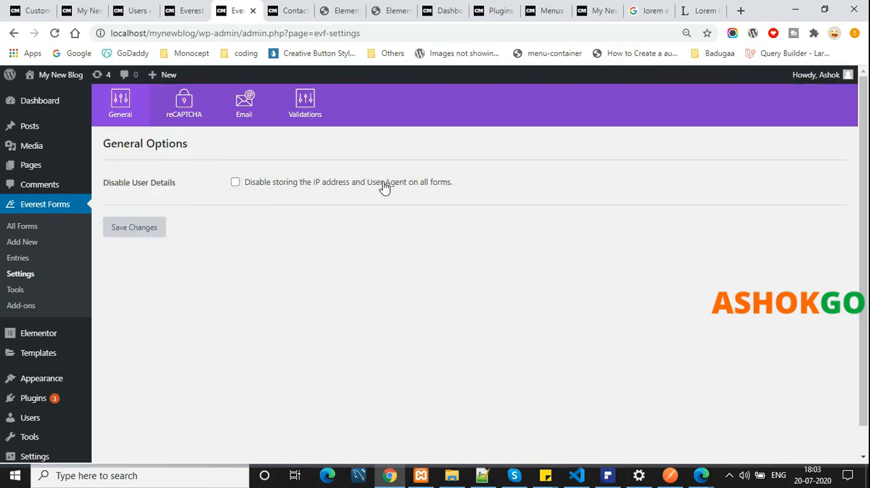
click(378, 184)
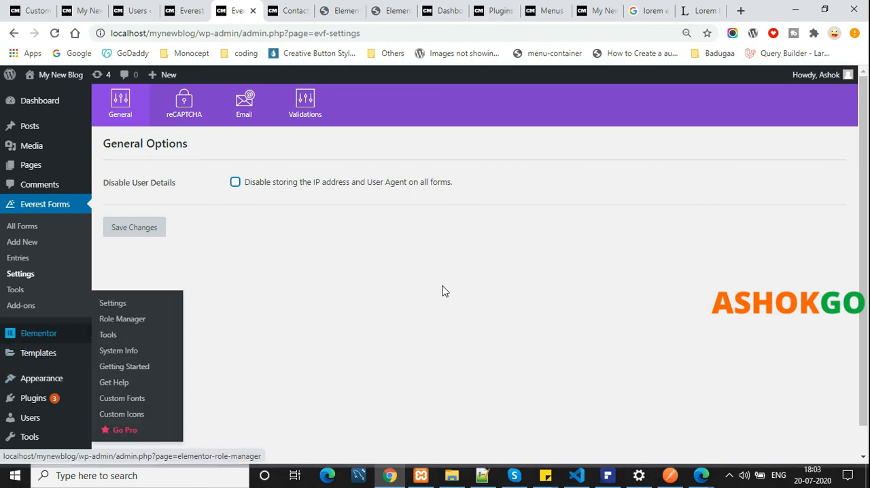
scroll(208, 319, down, 1)
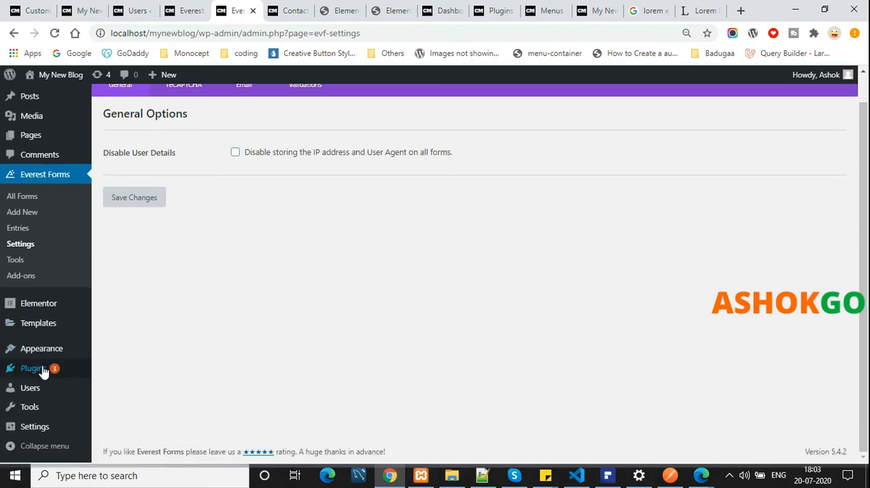
click(38, 367)
scroll(394, 326, down, 3)
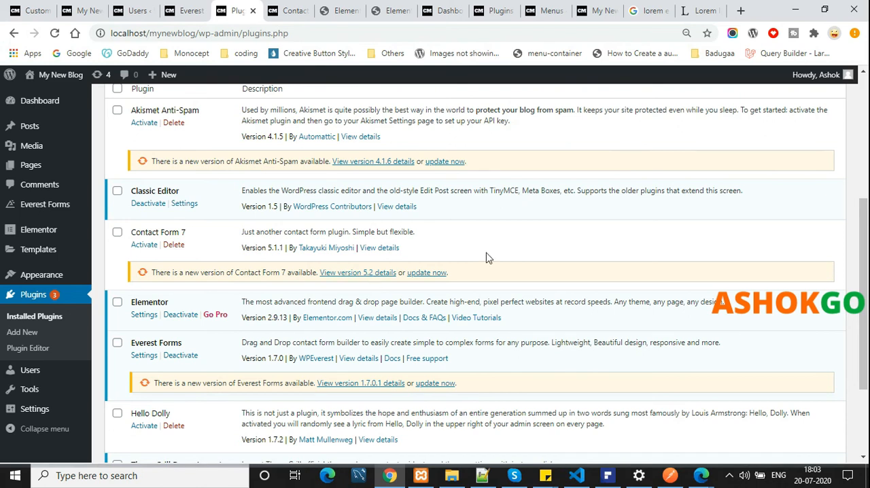
scroll(504, 265, down, 3)
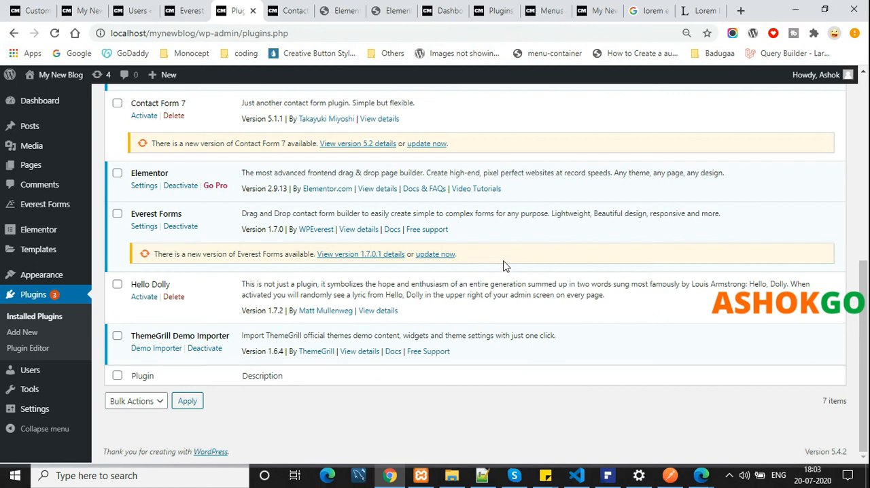
Review the site's General Settings, from the site title and addresses to the date and time formats
click(34, 413)
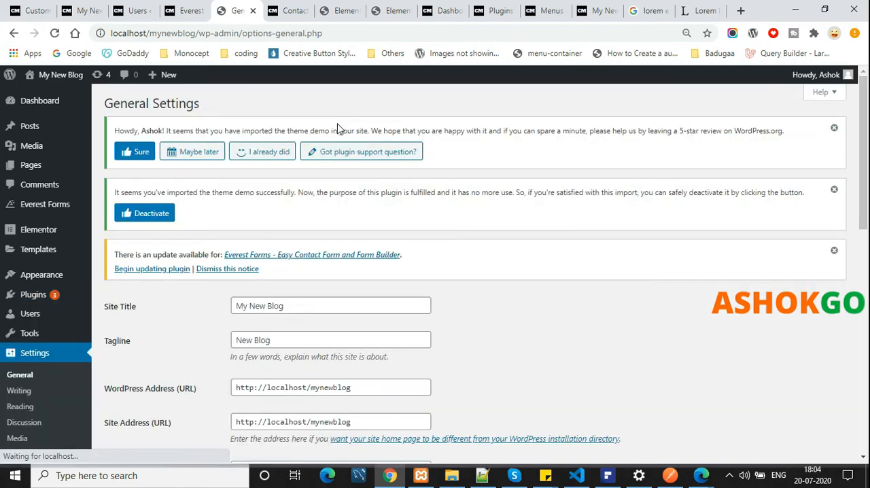
drag(302, 306, 238, 306)
click(549, 308)
scroll(549, 308, down, 2)
drag(371, 260, 277, 260)
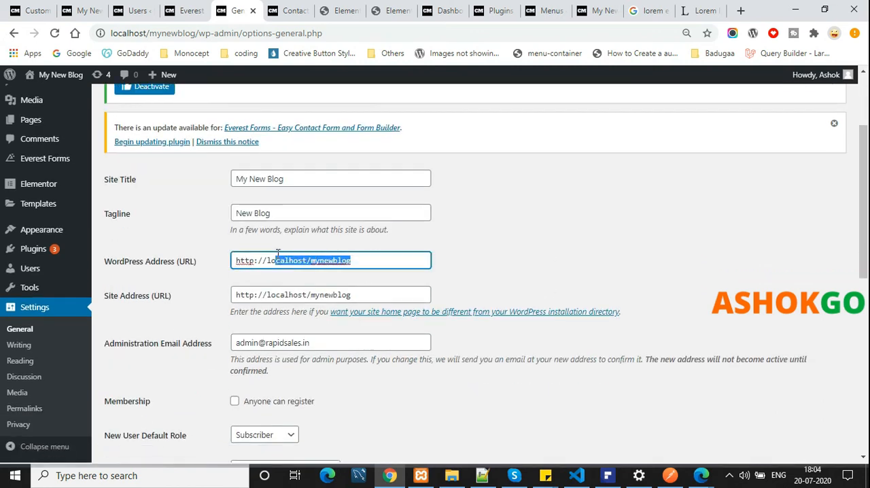
scroll(375, 349, down, 2)
click(404, 331)
scroll(272, 306, down, 4)
scroll(306, 297, down, 1)
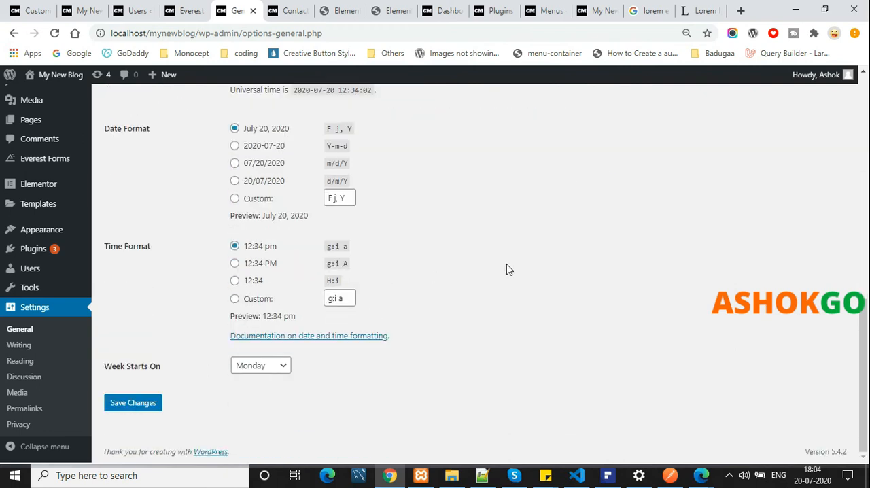
Set the default post category to News in the Writing Settings and save the changes
click(27, 345)
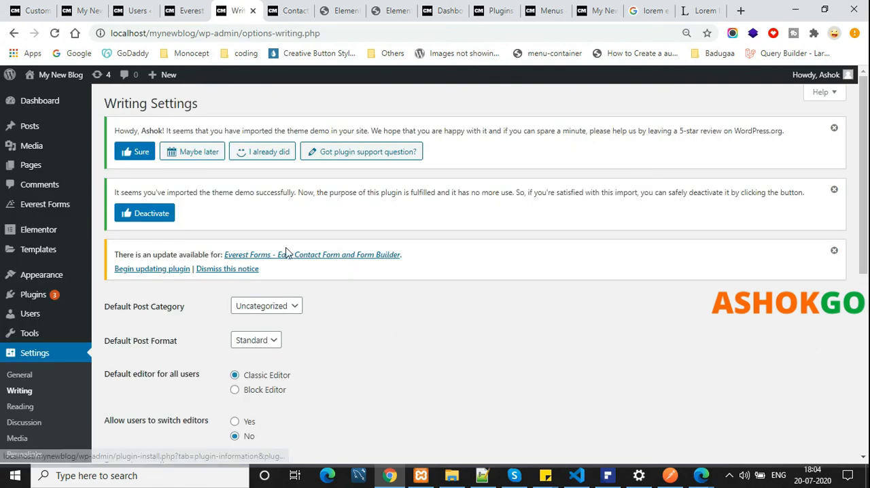
scroll(286, 253, down, 1)
click(286, 243)
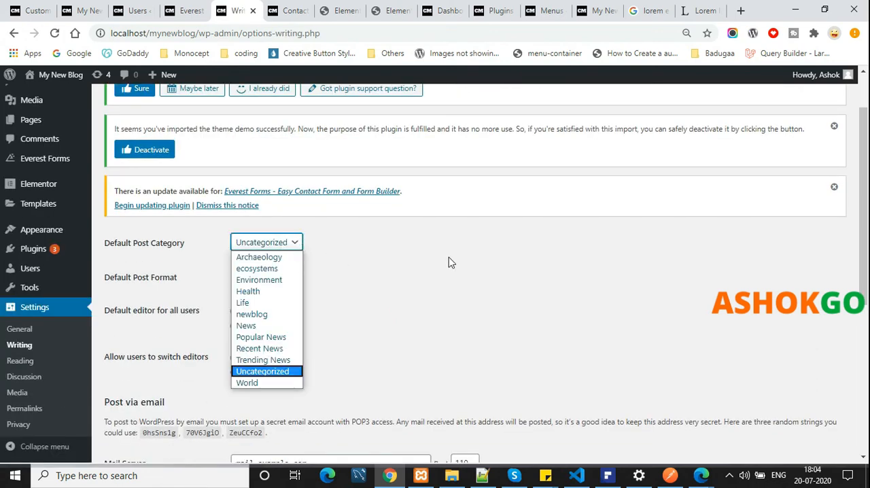
click(265, 329)
scroll(326, 299, down, 4)
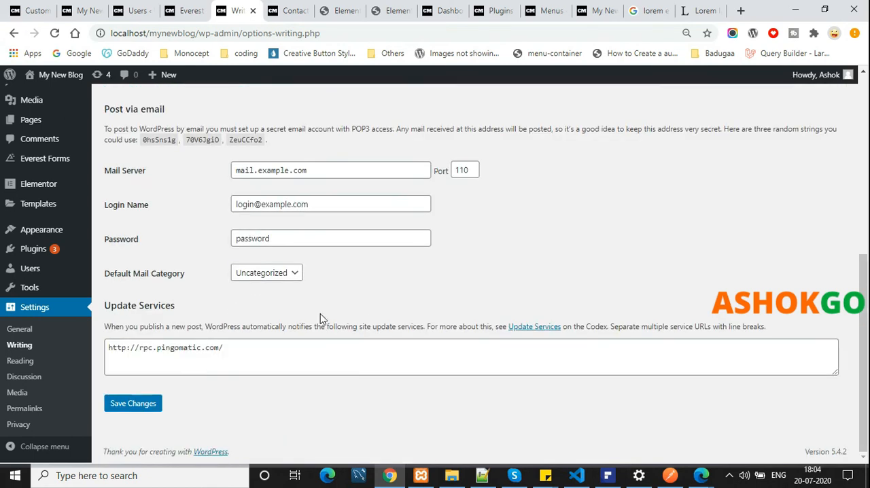
click(138, 404)
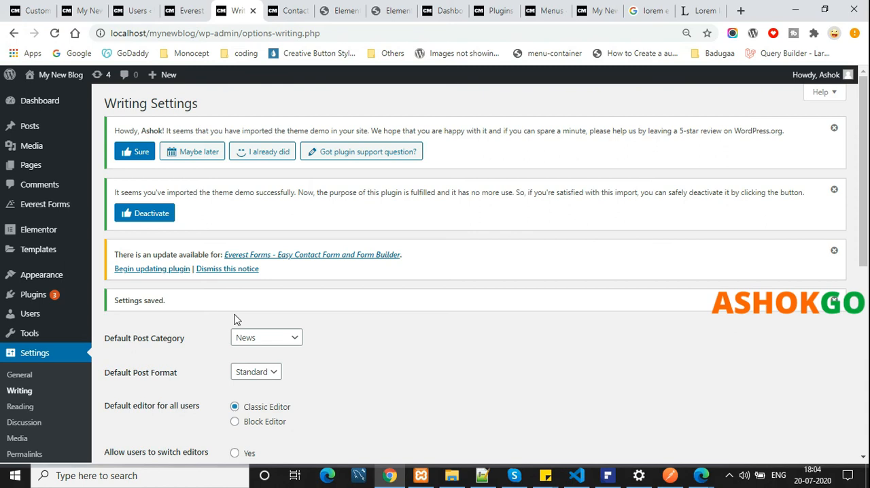
Open the Reading Settings and examine the homepage display and blog page options
scroll(236, 319, down, 3)
click(27, 362)
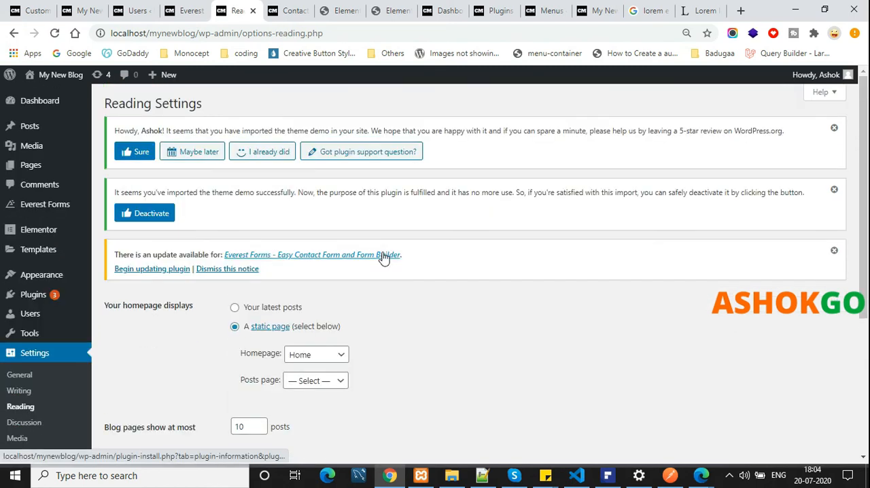
scroll(393, 282, down, 1)
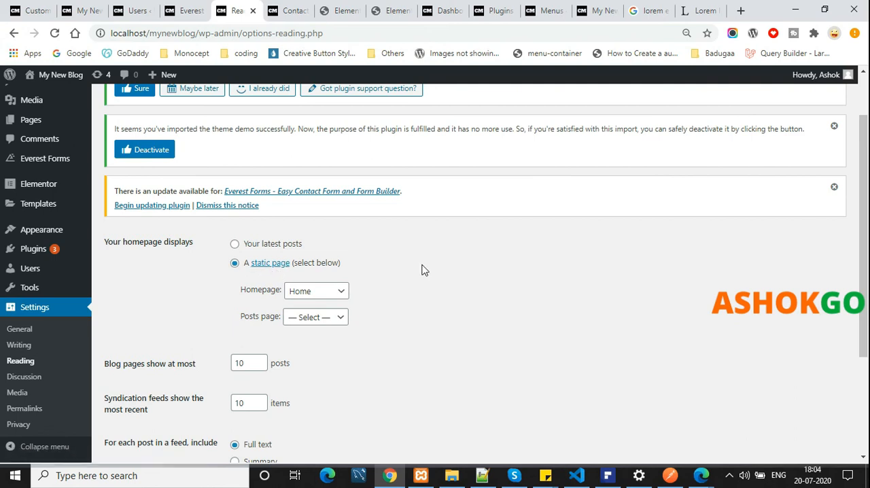
Review the feed and search engine visibility options in the Reading Settings, and look over the Discussion Settings
scroll(423, 270, down, 3)
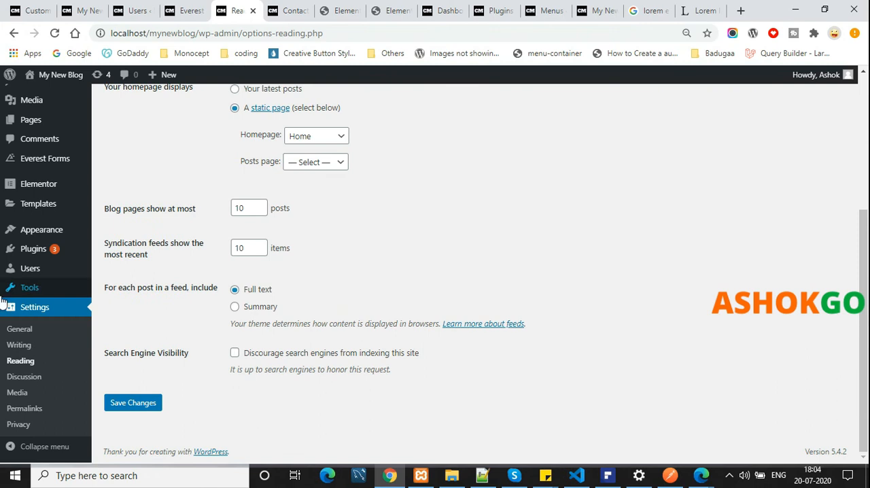
click(31, 378)
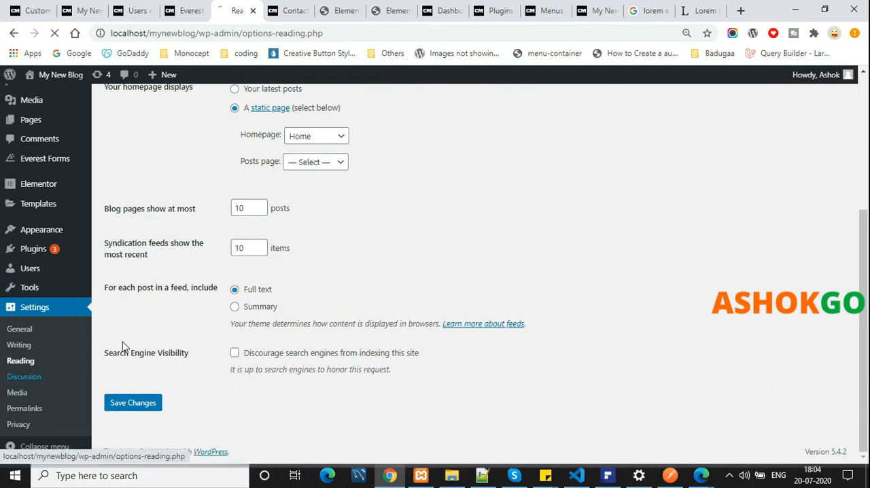
scroll(20, 428, down, 3)
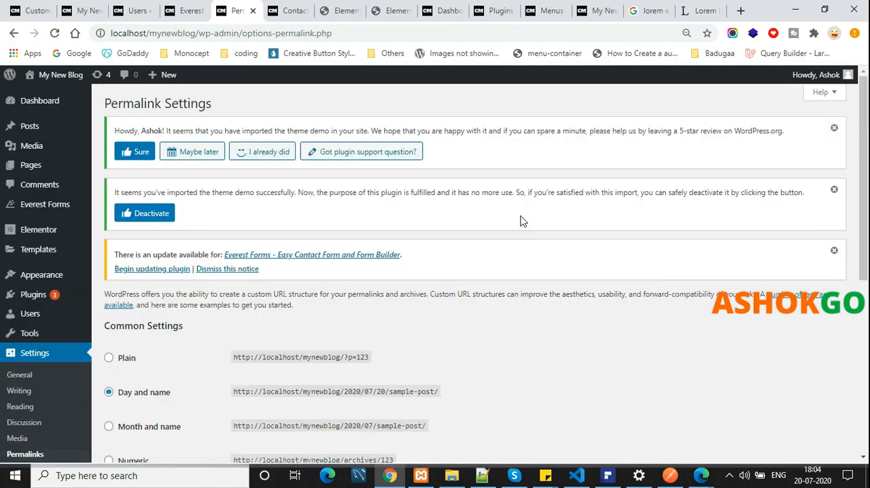
Set the permalink structure to Post name (/%postname%/) in the Permalink Settings and save the changes
scroll(522, 221, down, 2)
scroll(522, 221, down, 2)
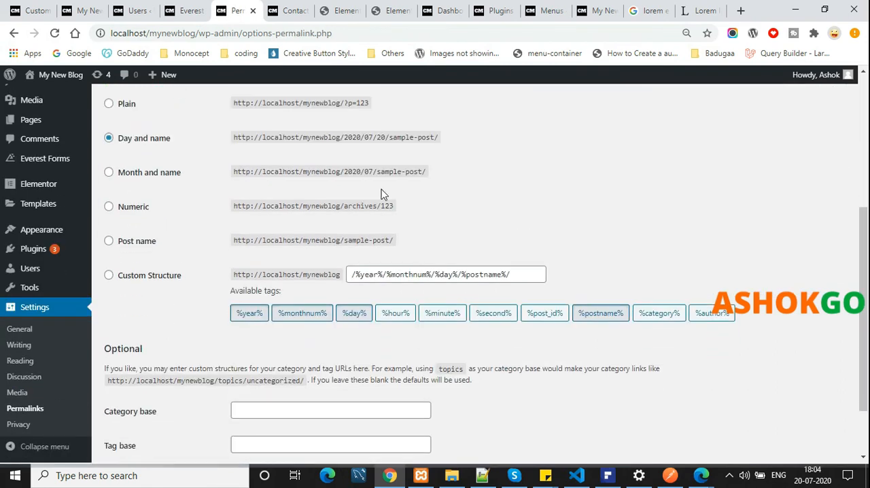
click(141, 243)
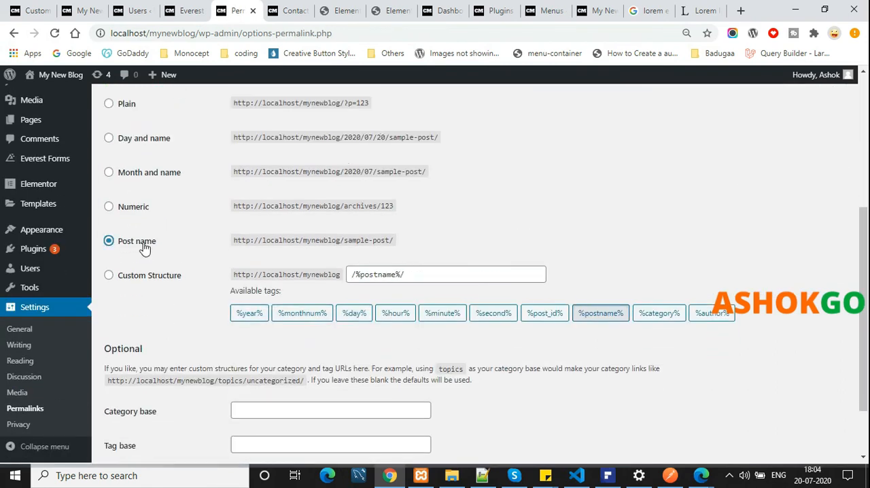
click(143, 276)
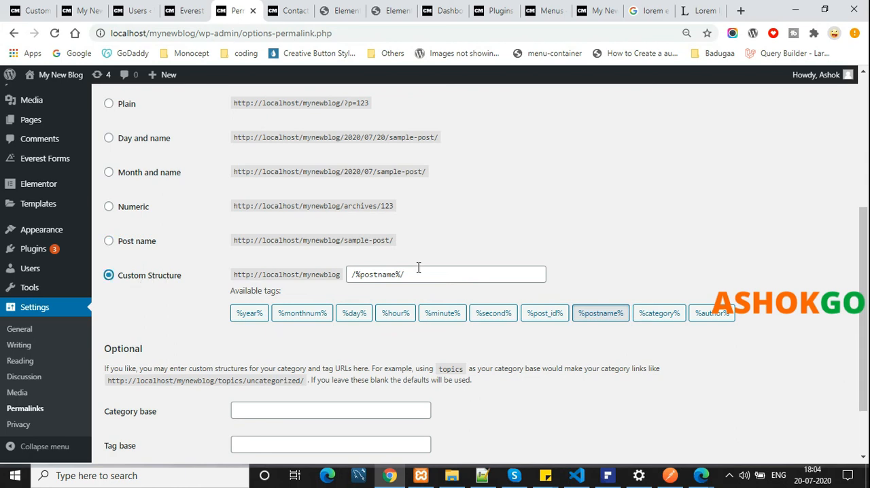
click(451, 275)
scroll(551, 233, down, 2)
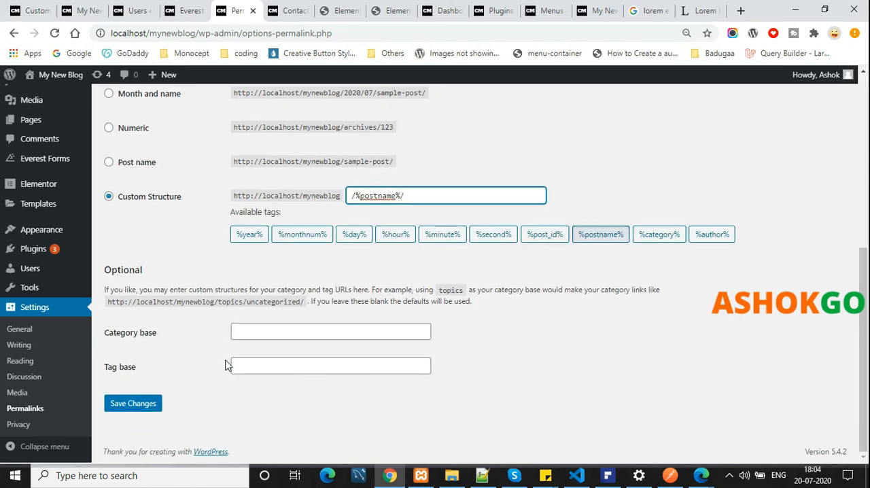
click(741, 172)
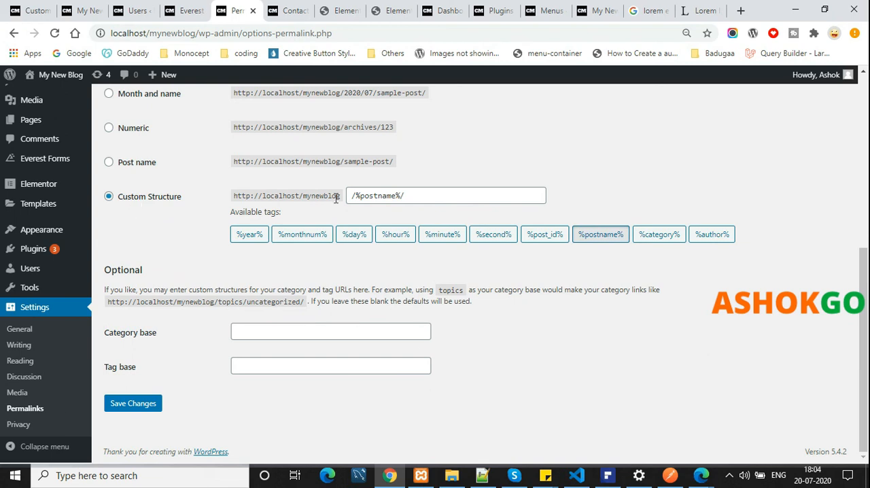
click(485, 196)
click(507, 149)
click(142, 404)
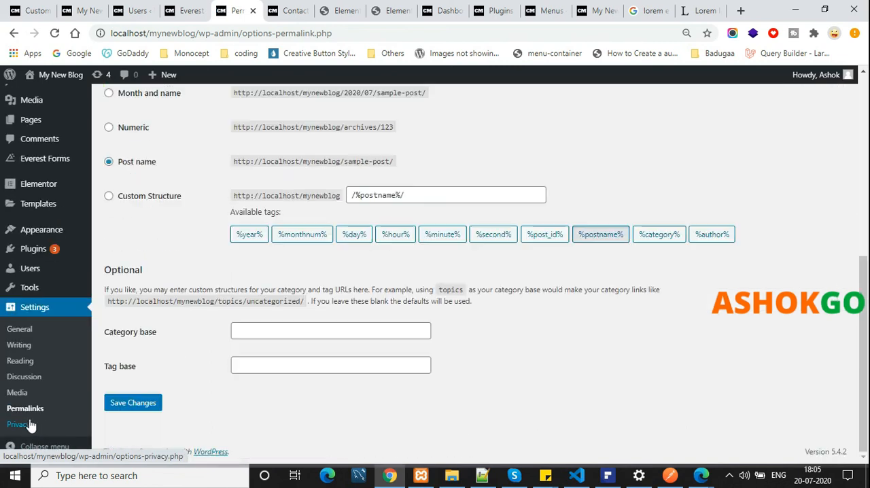
Assign the existing Privacy Policy page as the site's privacy policy page in the Privacy Settings
click(20, 425)
scroll(469, 219, down, 3)
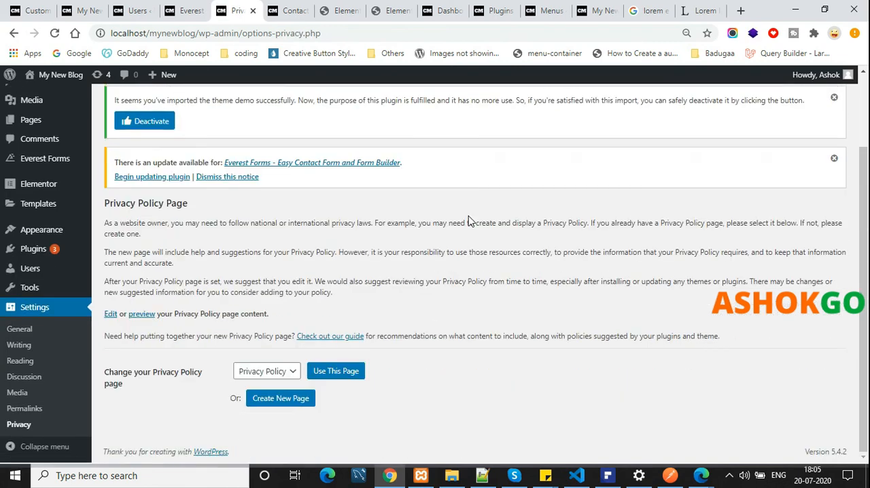
click(340, 373)
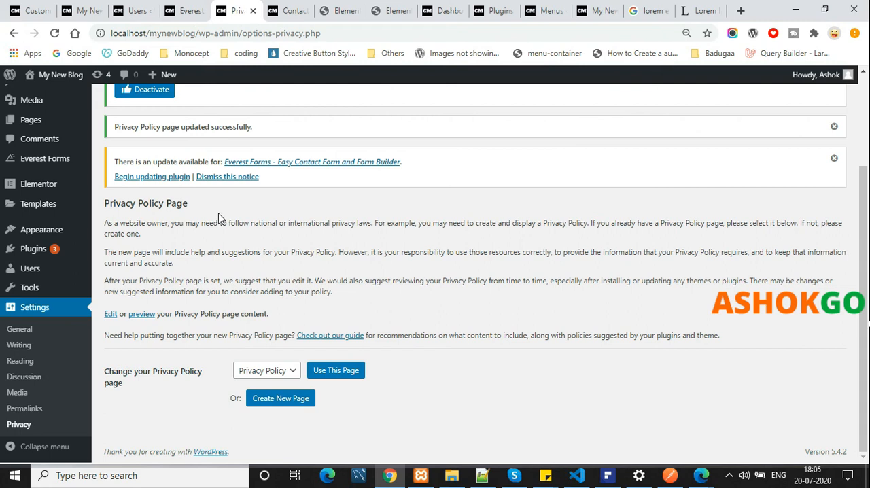
scroll(68, 272, up, 2)
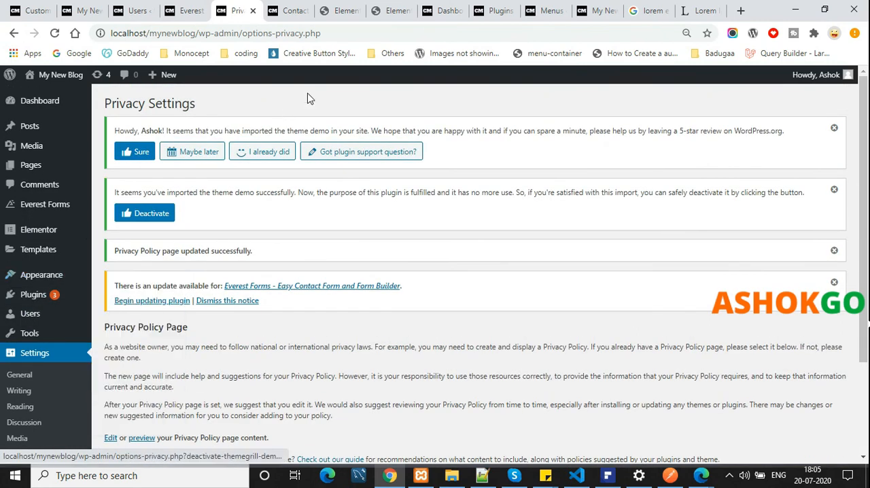
scroll(62, 363, down, 1)
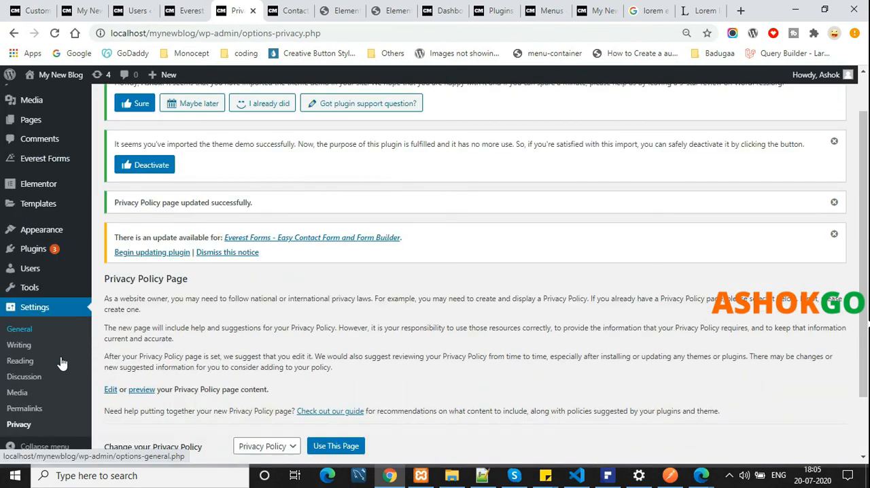
scroll(61, 363, down, 1)
drag(738, 340, 127, 203)
click(114, 185)
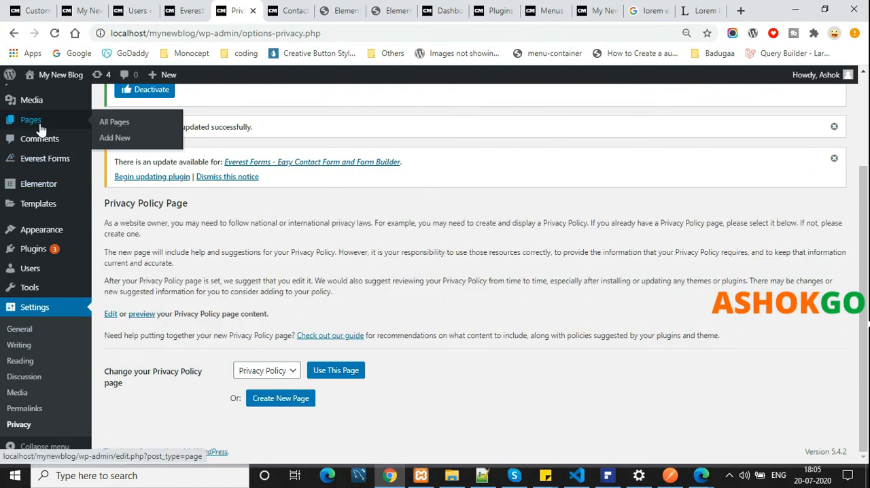
Open the list of all posts and look over their titles, categories and publication dates
scroll(31, 140, up, 2)
click(57, 135)
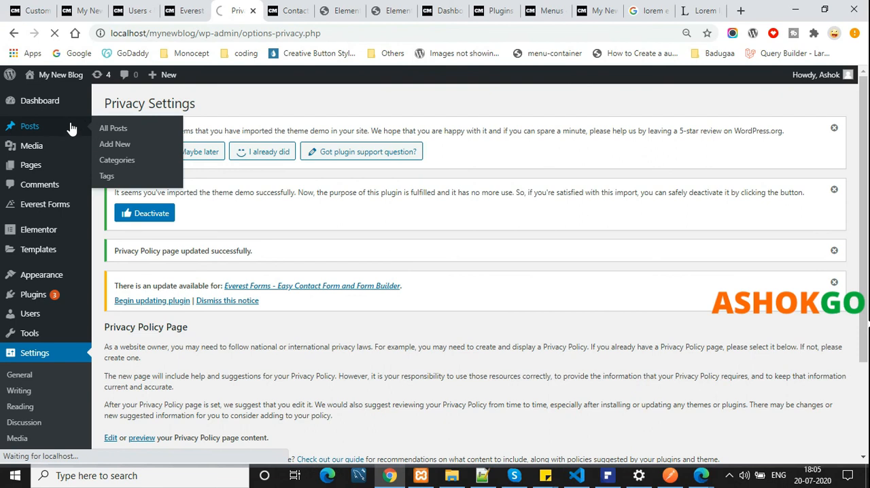
scroll(748, 265, down, 1)
scroll(748, 265, down, 1)
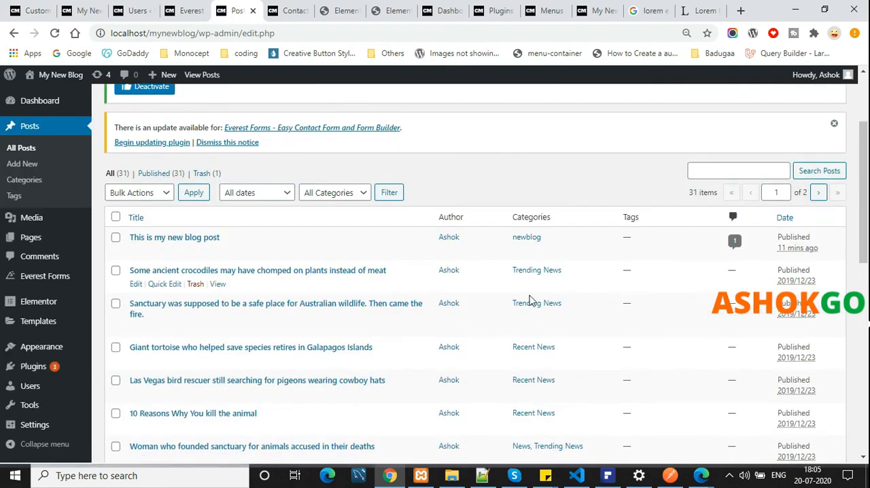
Open the Media Library in a separate browser tab and look through the uploaded images
middle_click(23, 219)
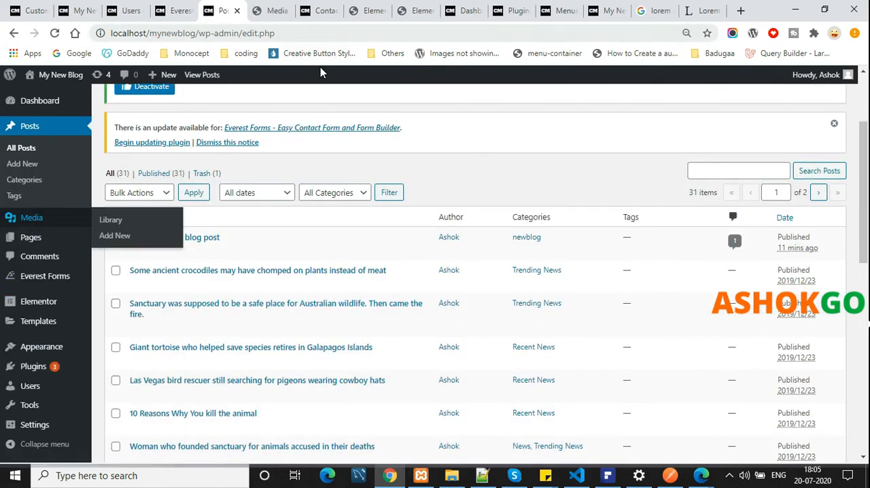
click(275, 10)
scroll(397, 241, down, 3)
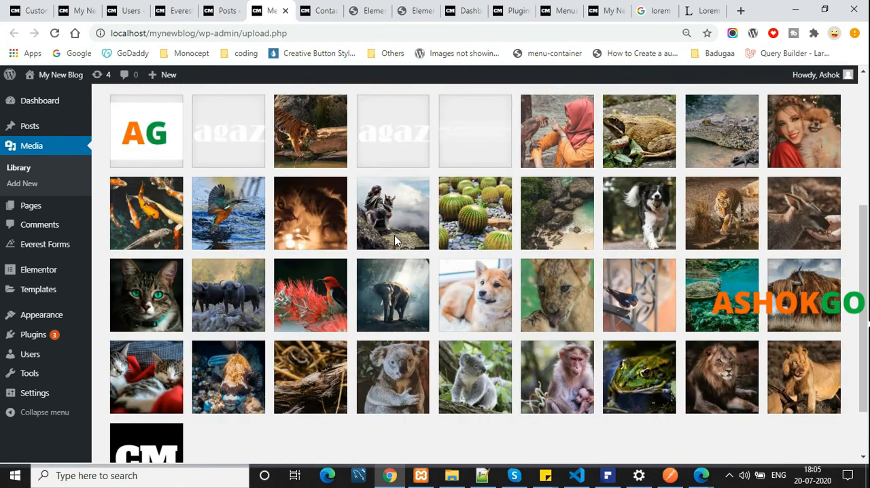
scroll(394, 238, up, 2)
scroll(394, 237, down, 1)
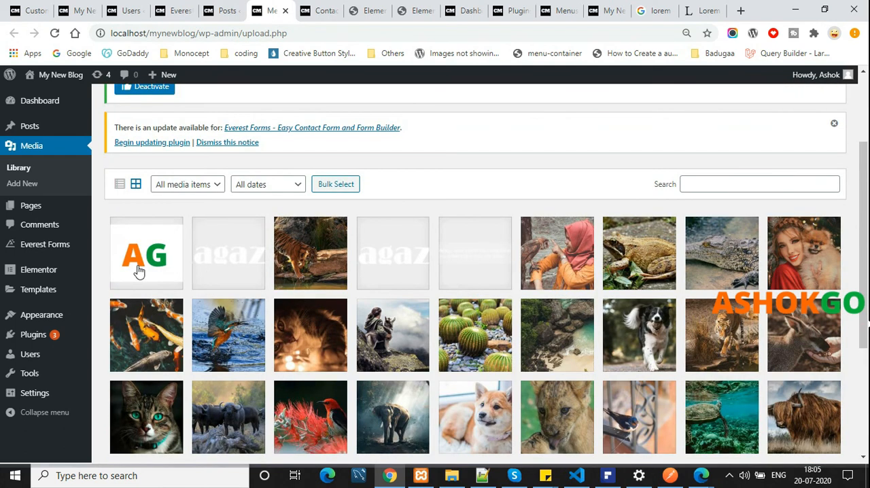
scroll(427, 272, down, 3)
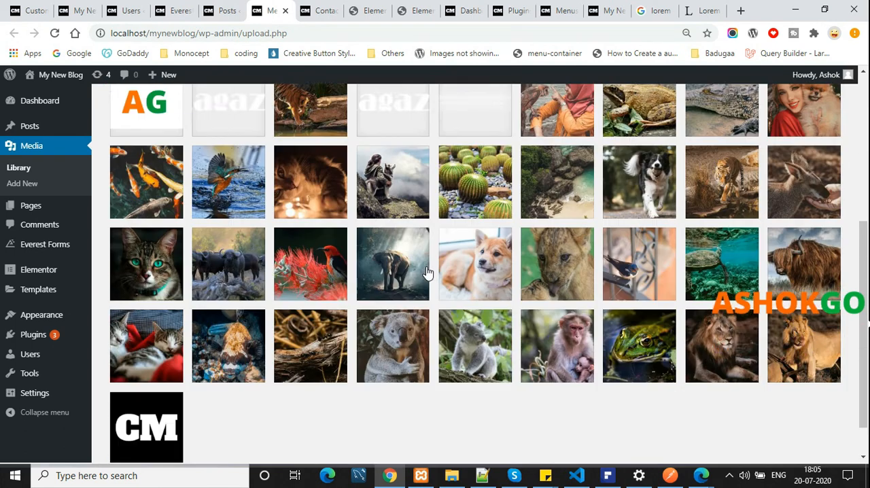
scroll(435, 309, up, 5)
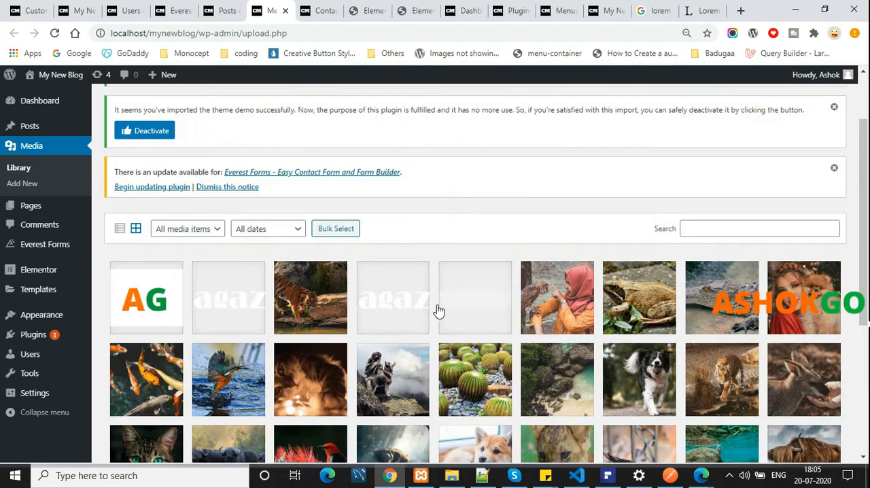
Switch to the site's Contact Us page and examine its layout from the header to the footer
click(319, 11)
scroll(408, 275, up, 2)
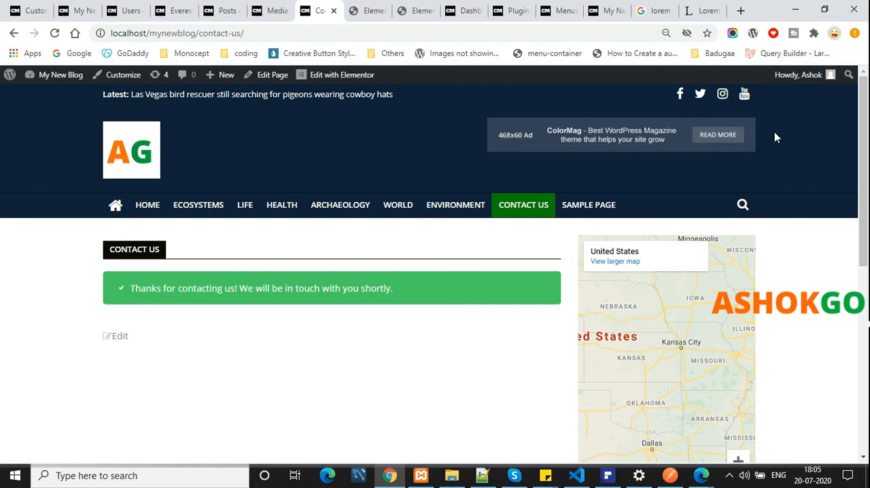
scroll(777, 204, down, 4)
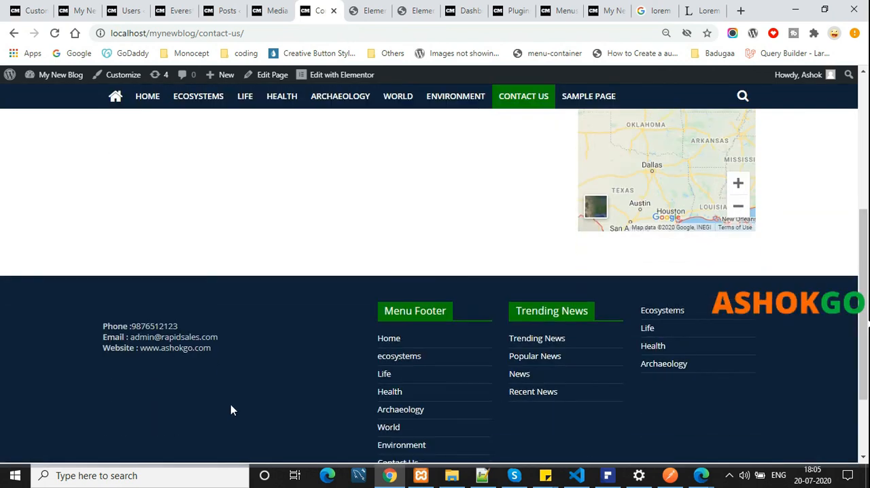
scroll(230, 399, down, 2)
scroll(229, 398, up, 8)
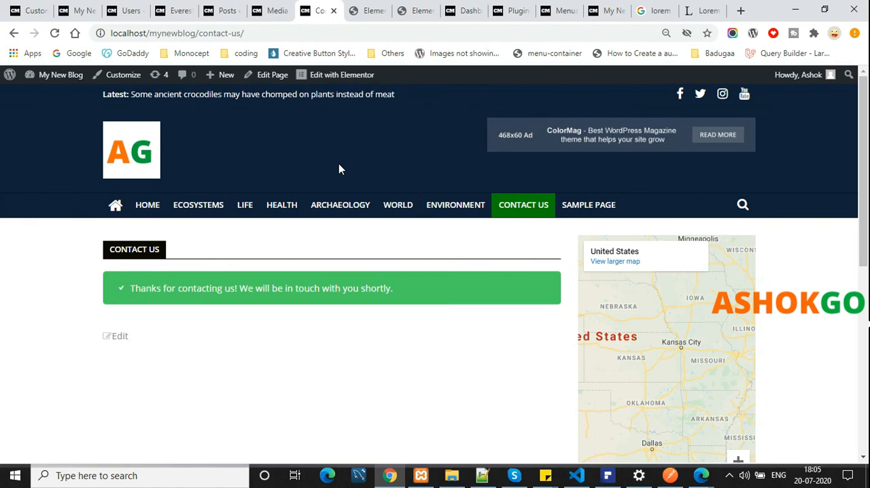
Visit the blog's home page and the Ecosystems category page, and look through the category's posts and sidebar gallery
click(129, 156)
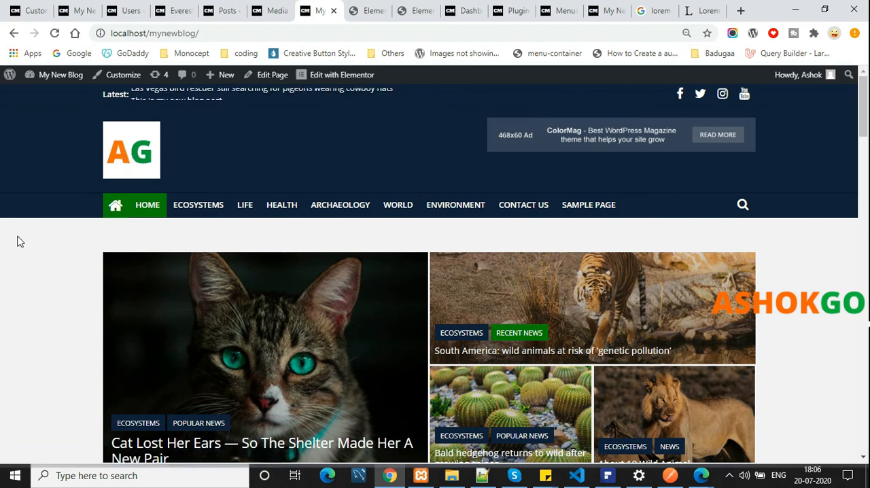
click(219, 208)
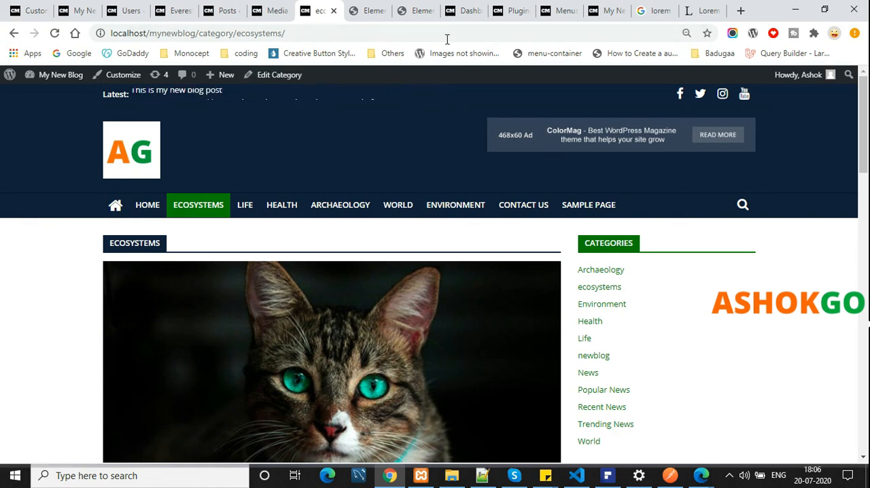
scroll(589, 236, down, 5)
scroll(759, 287, down, 5)
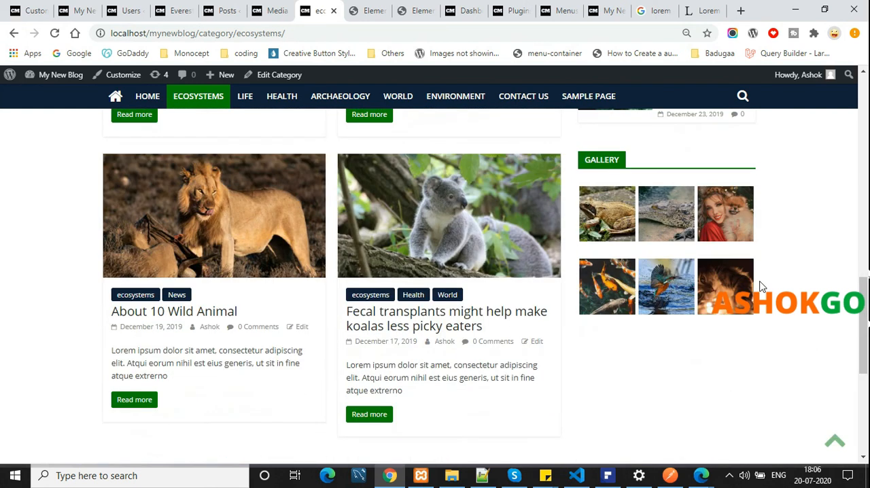
scroll(379, 323, up, 10)
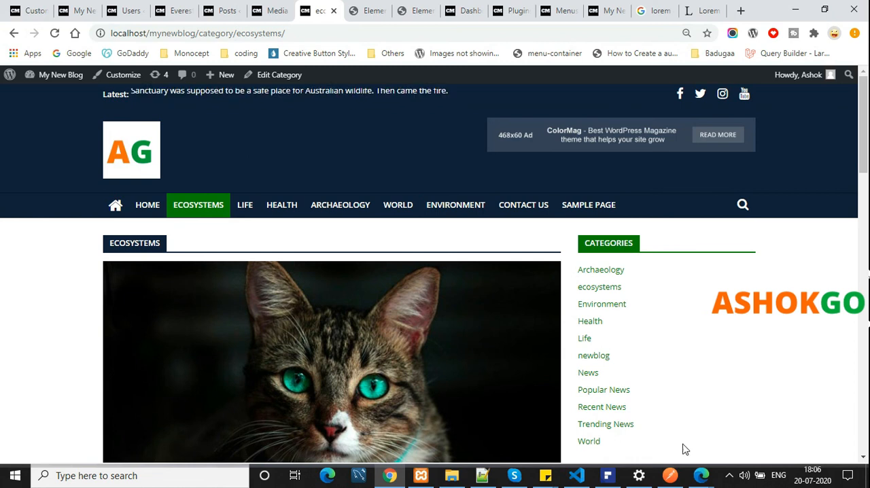
click(731, 475)
right_click(742, 449)
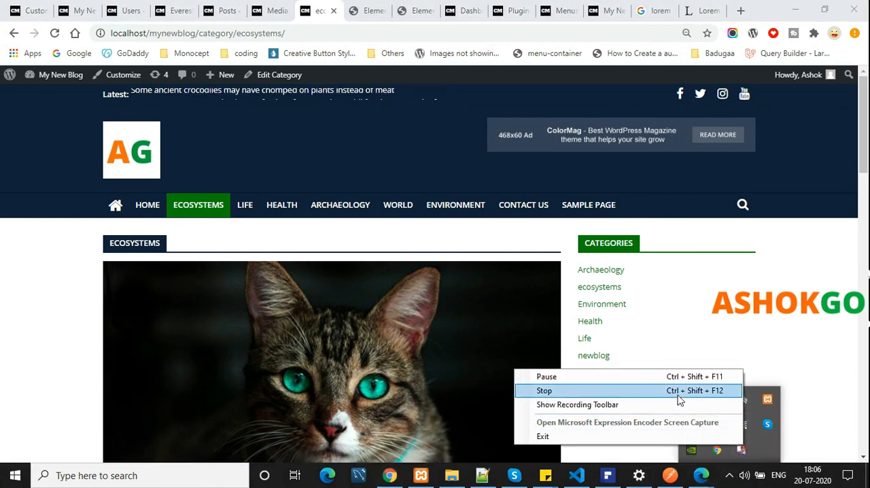
click(607, 377)
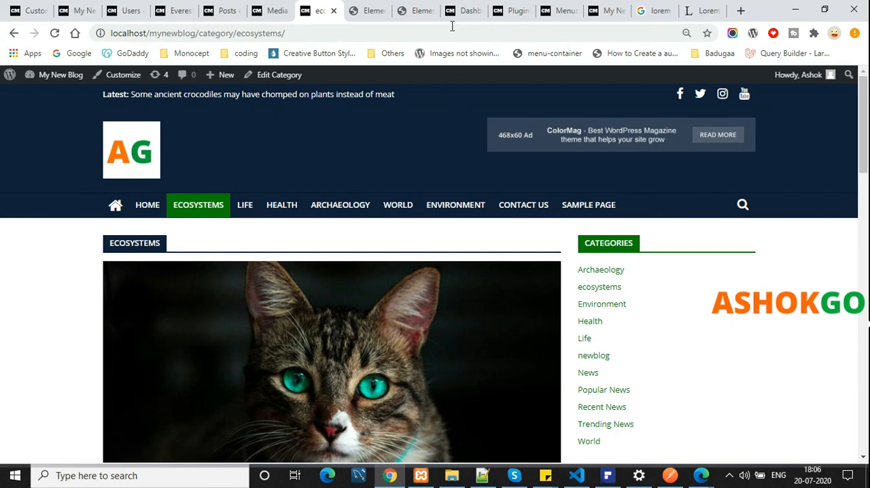
Check the Ecosystems category page once more, from its featured post down to the footer menus and social links
scroll(588, 236, down, 5)
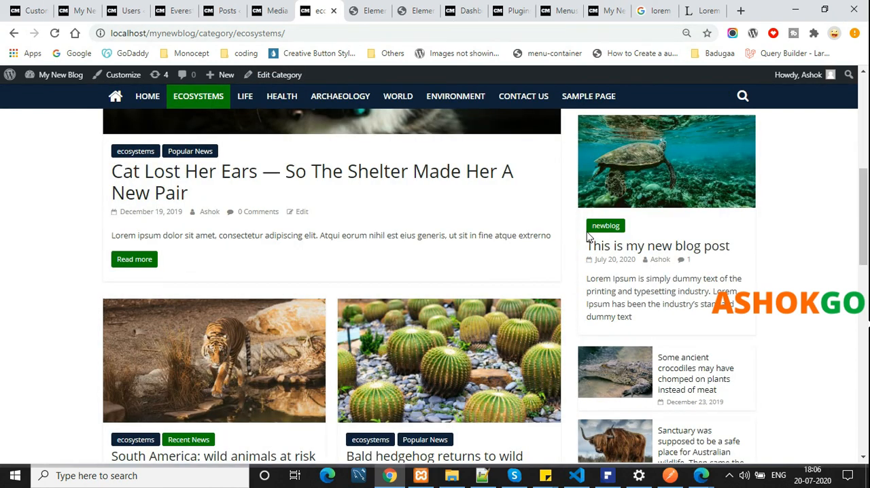
scroll(761, 287, down, 6)
scroll(761, 287, down, 5)
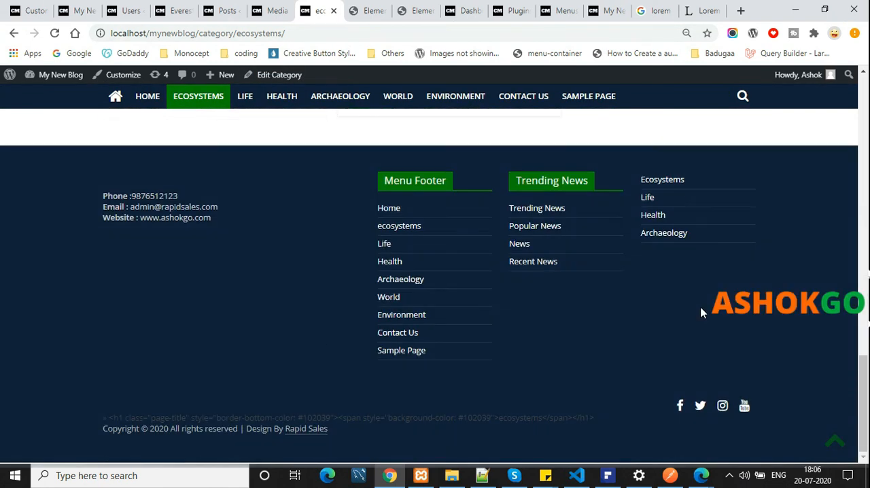
scroll(379, 322, up, 15)
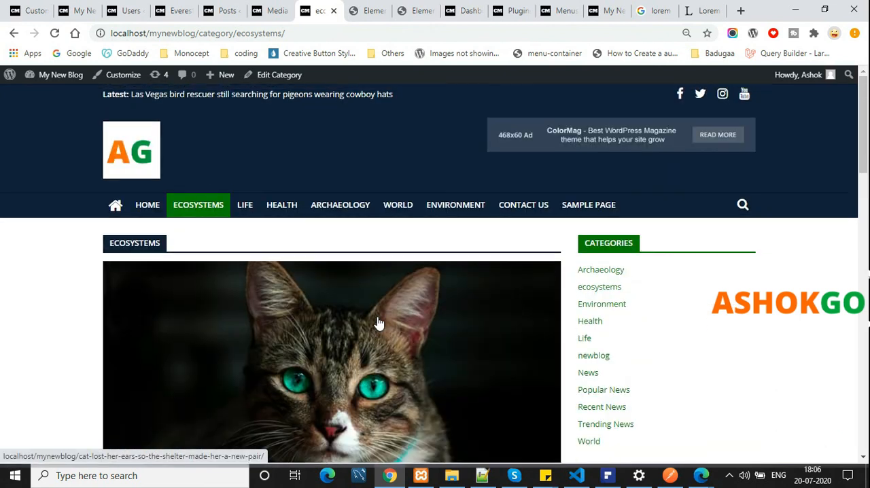